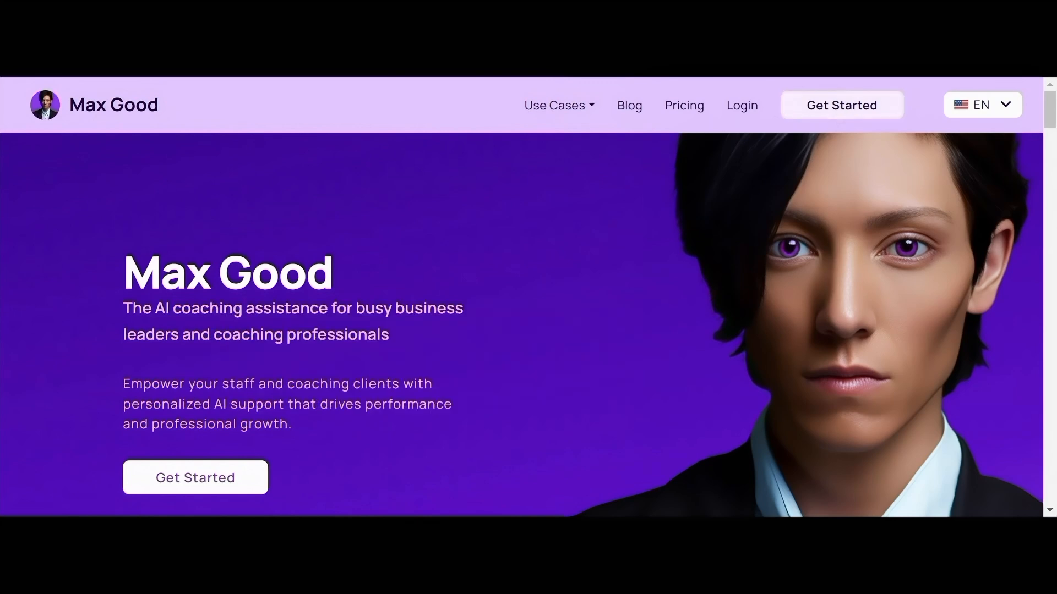
Step: Start a new account from Get Started, entering the email, name and matching password twice
left_click(842, 105)
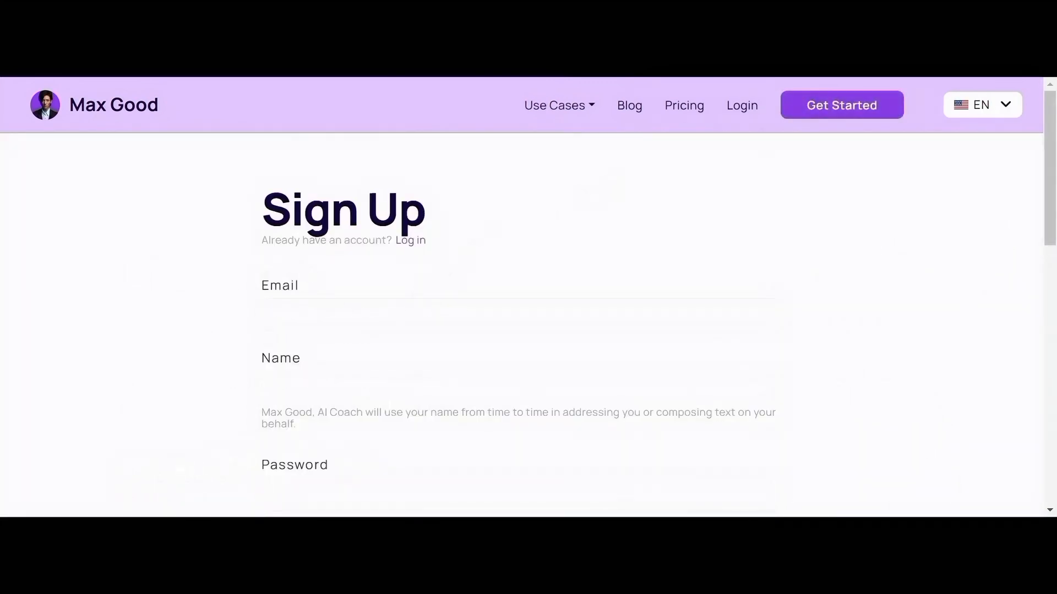
left_click_drag(1049, 144, 1045, 168)
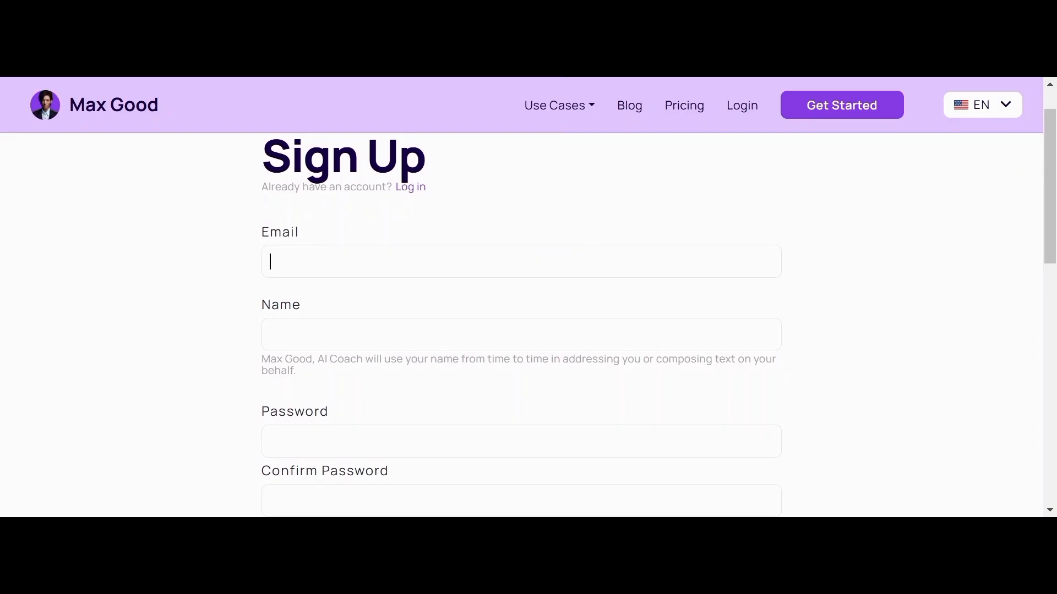
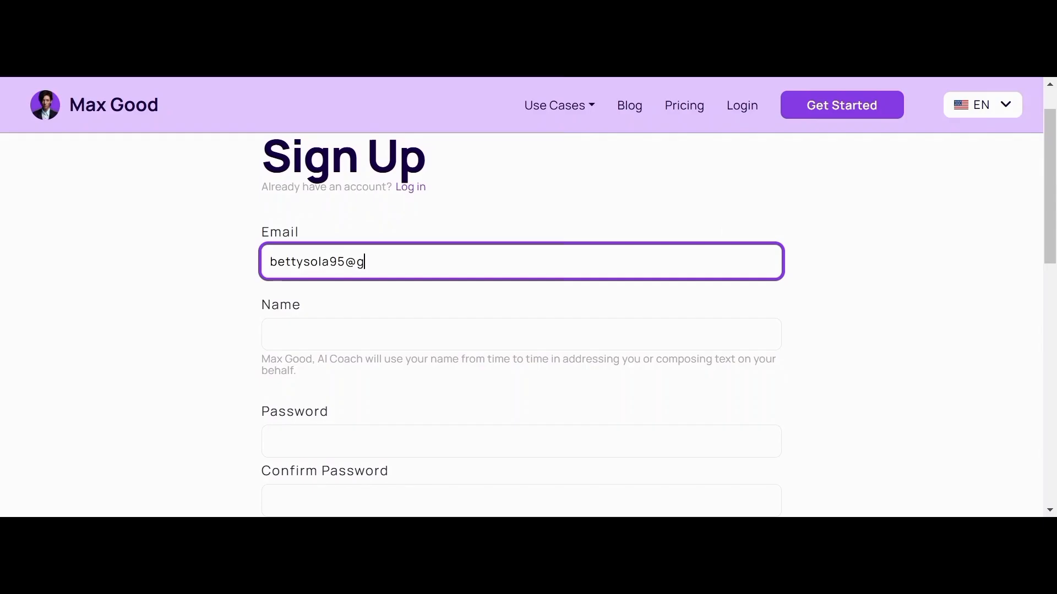
key("Tab")
type("E")
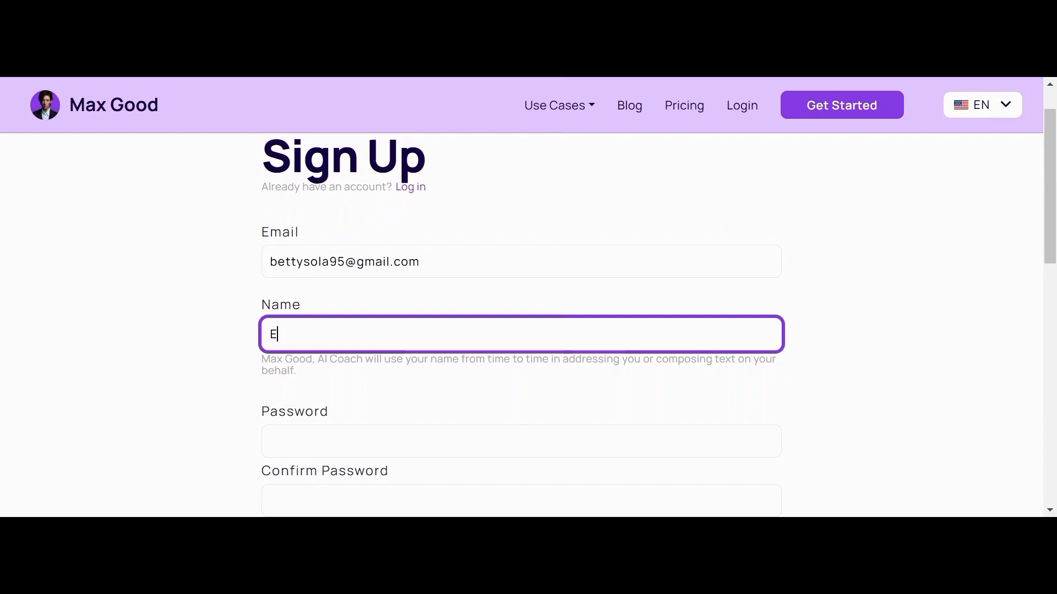
type("lizabeth")
scroll(521, 325, "down", 2)
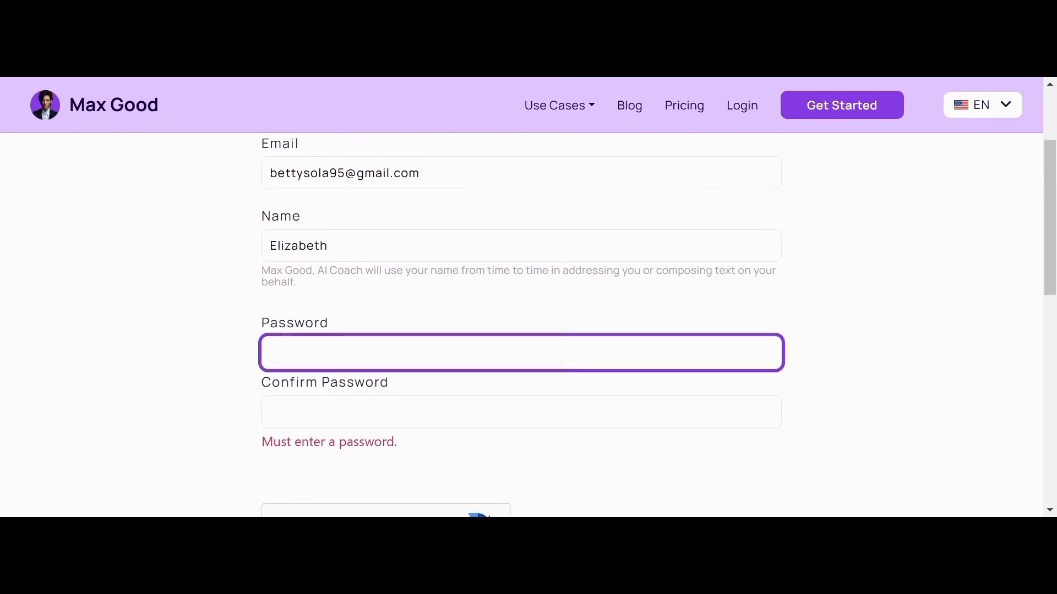
type("••••")
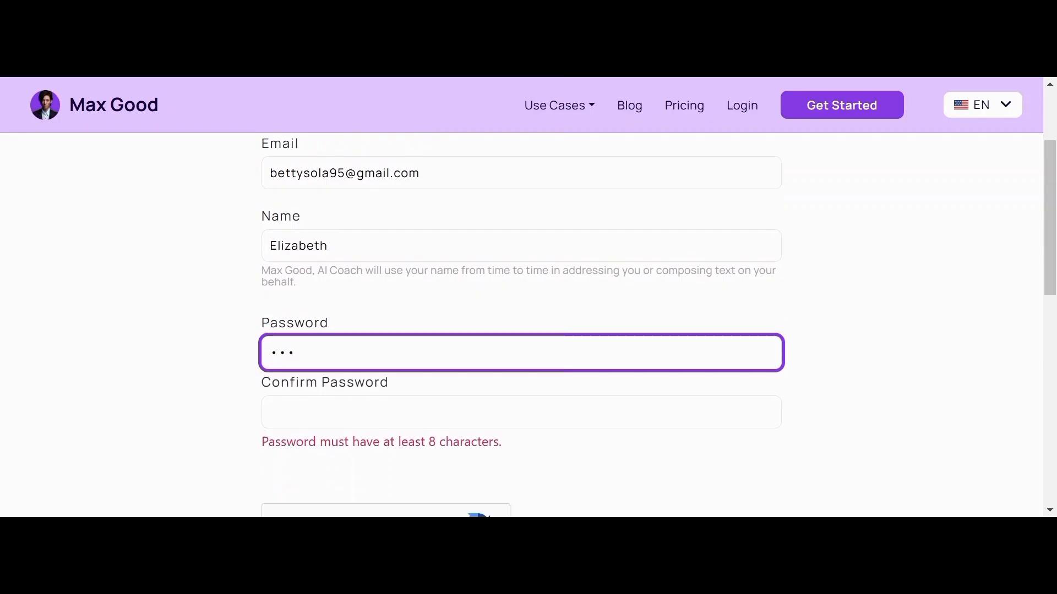
type("••••")
key("Tab")
type("••••")
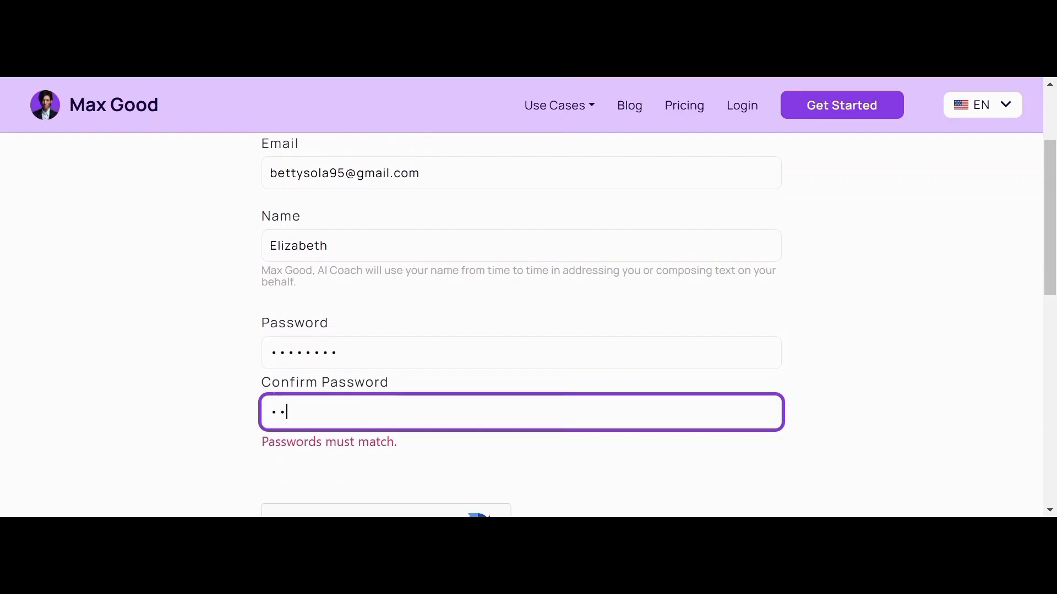
type("•••••")
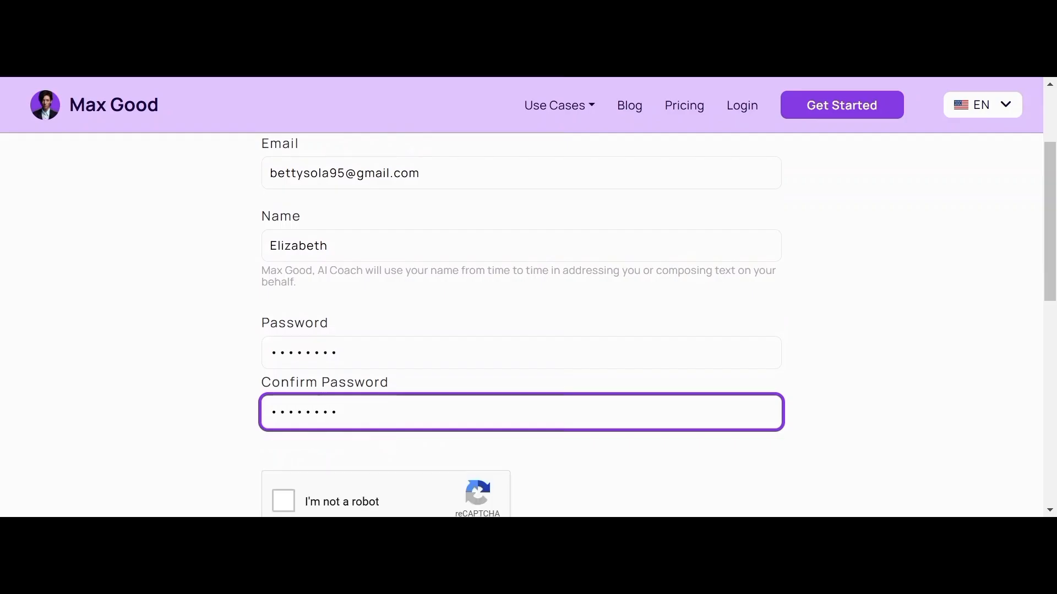
Step: Tick the I'm not a robot check and submit the sign-up form
scroll(528, 324, "down", 1)
left_click(273, 435)
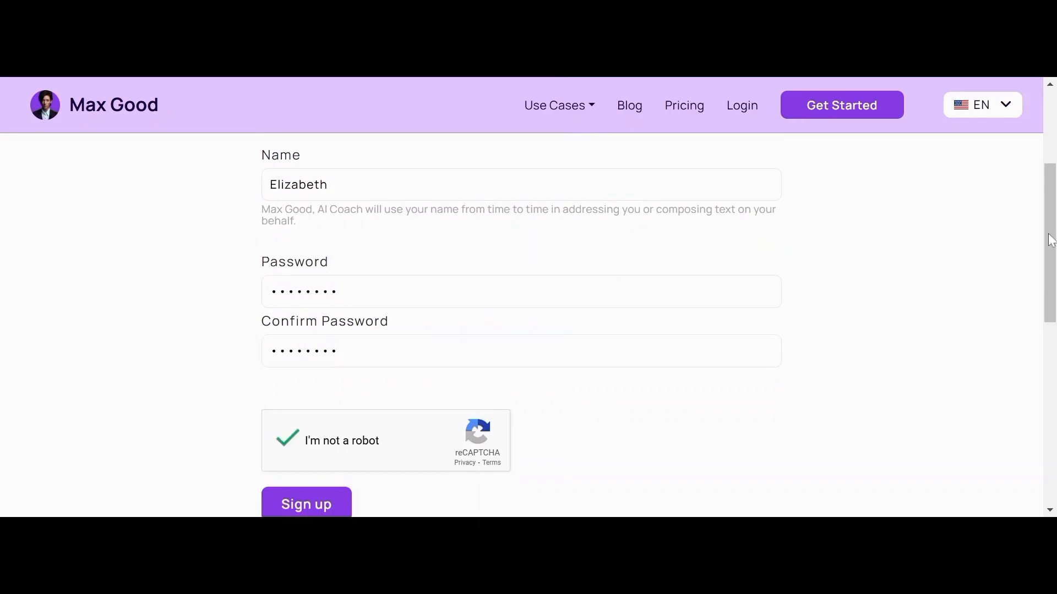
left_click_drag(1048, 235, 1045, 269)
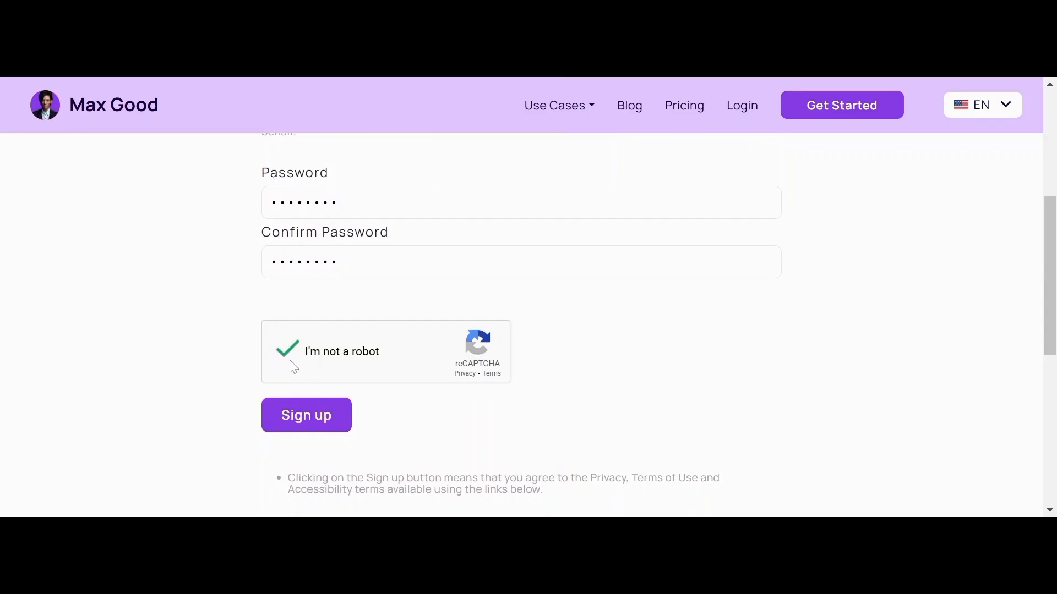
left_click(311, 432)
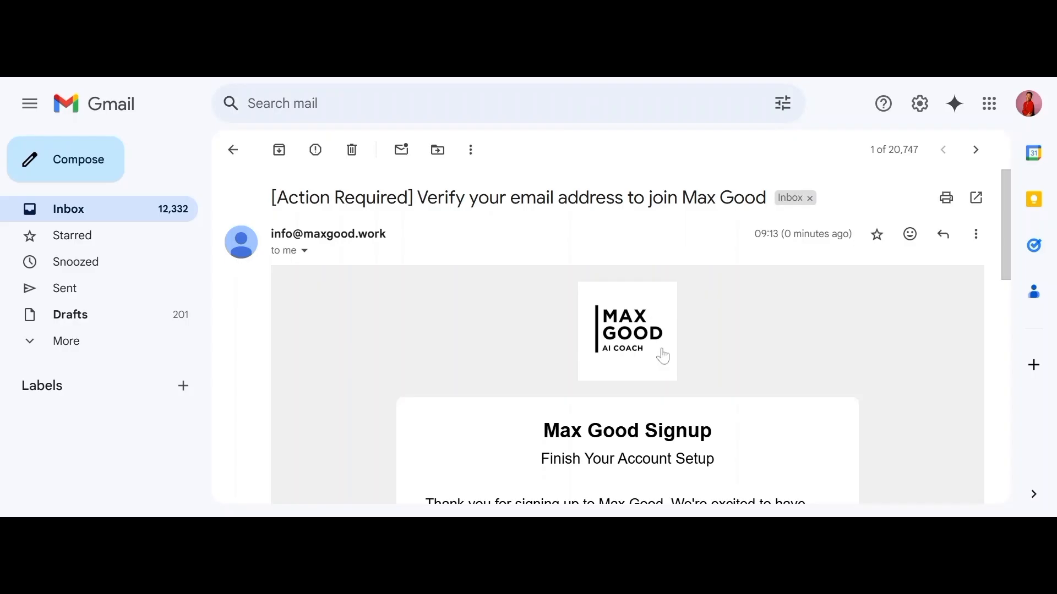
Step: Scroll the Max Good verification email down to the Confirm Email button
scroll(663, 359, "down", 3)
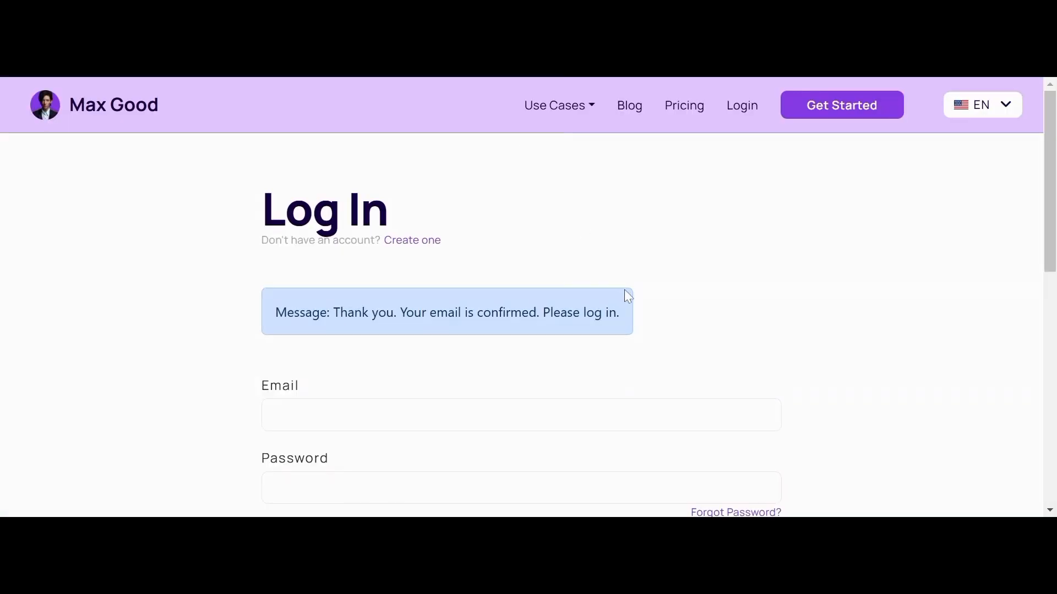
Step: Log in to Max Good with the new account's email address and password
scroll(624, 290, "down", 2)
scroll(624, 290, "up", 1)
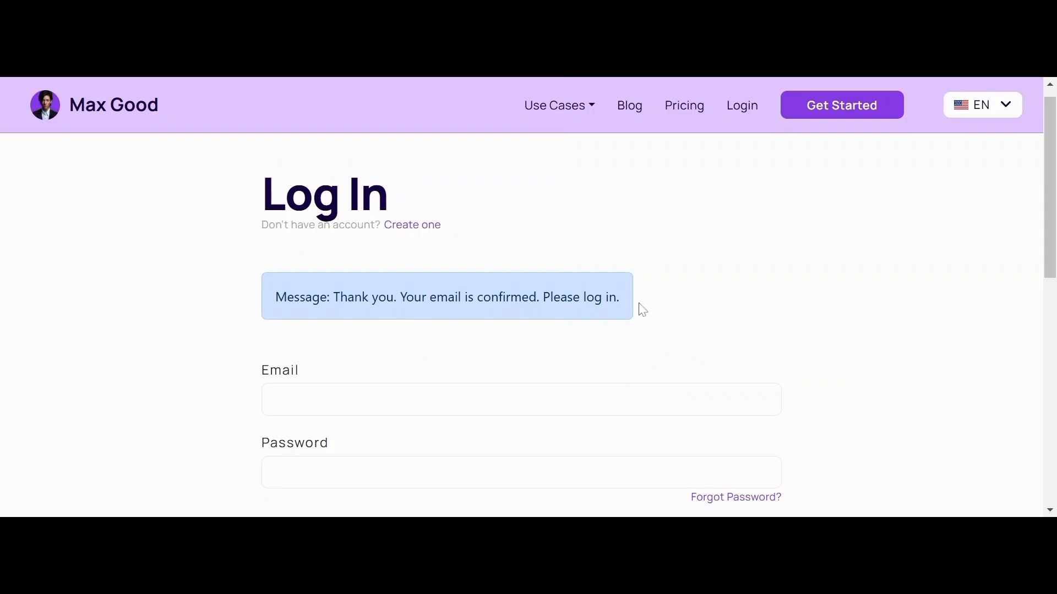
scroll(654, 312, "down", 1)
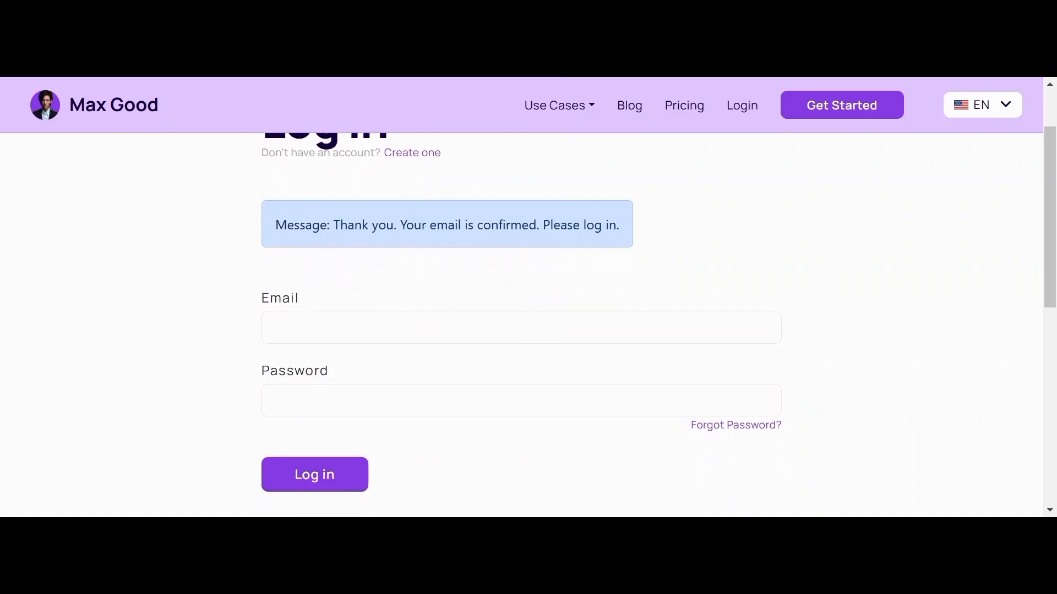
left_click(522, 327)
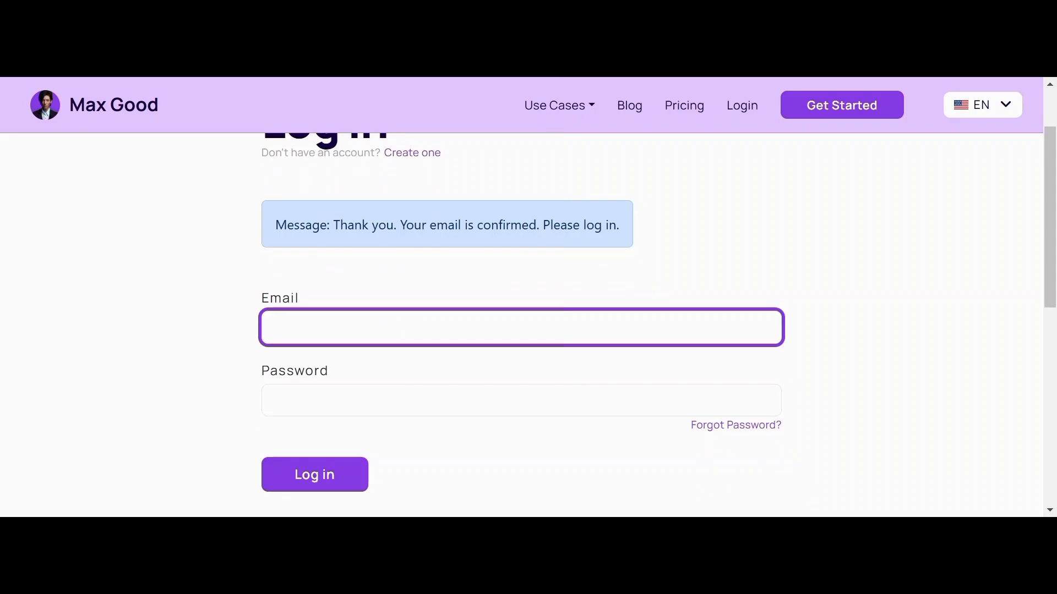
key("Tab")
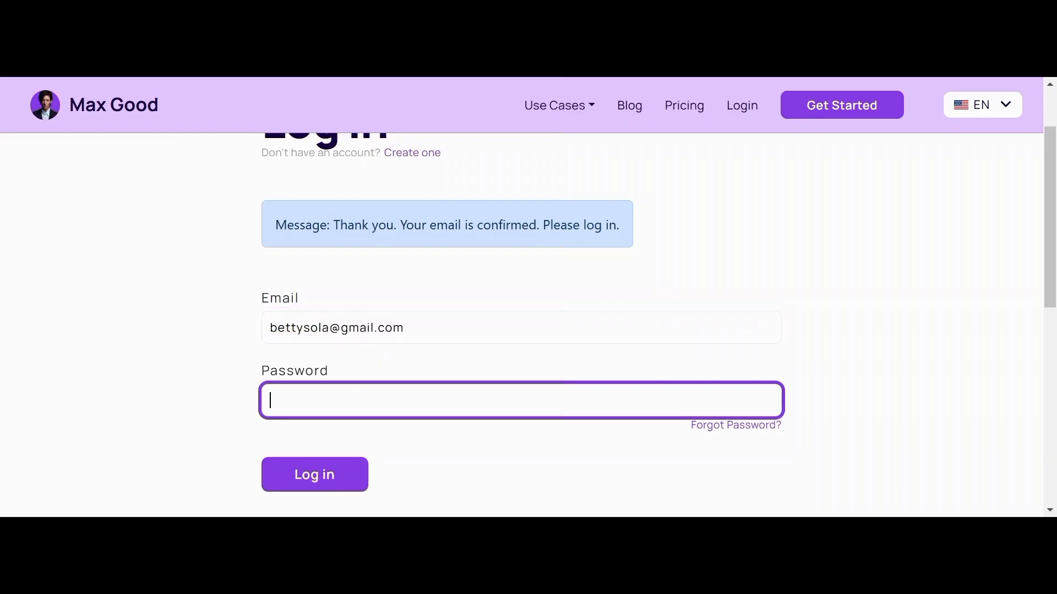
type("•••••••••")
left_click(346, 472)
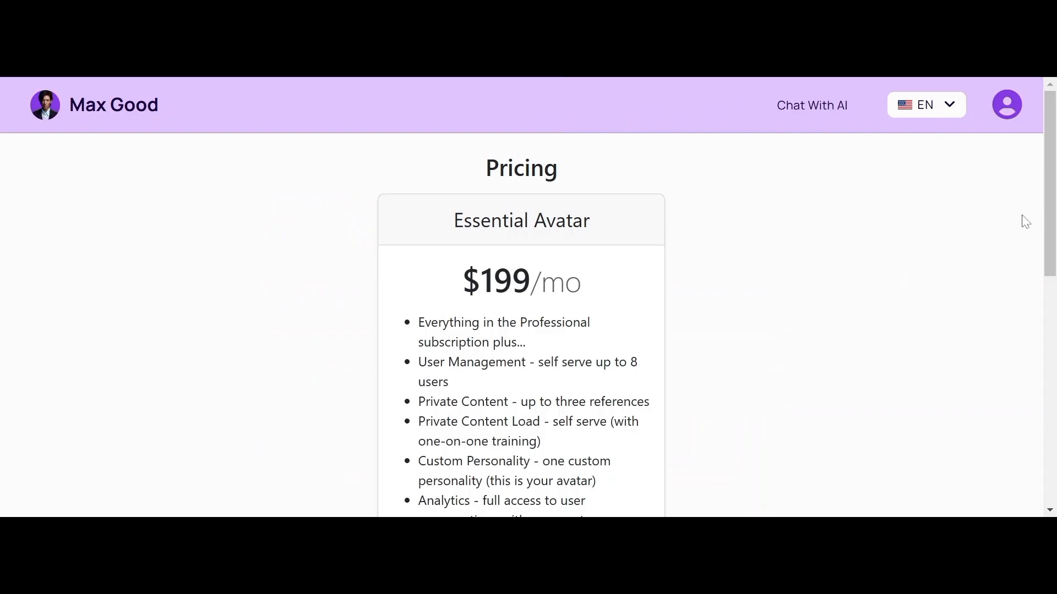
Step: Scroll the Pricing page and join the $199/mo Essential Avatar plan
left_click_drag(1053, 167, 954, 237)
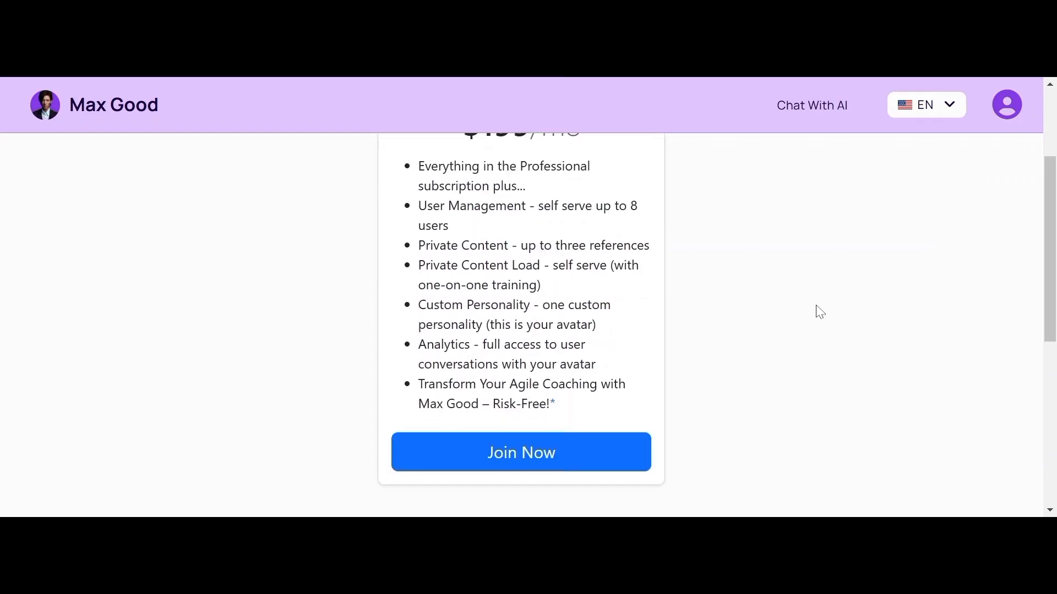
left_click(528, 465)
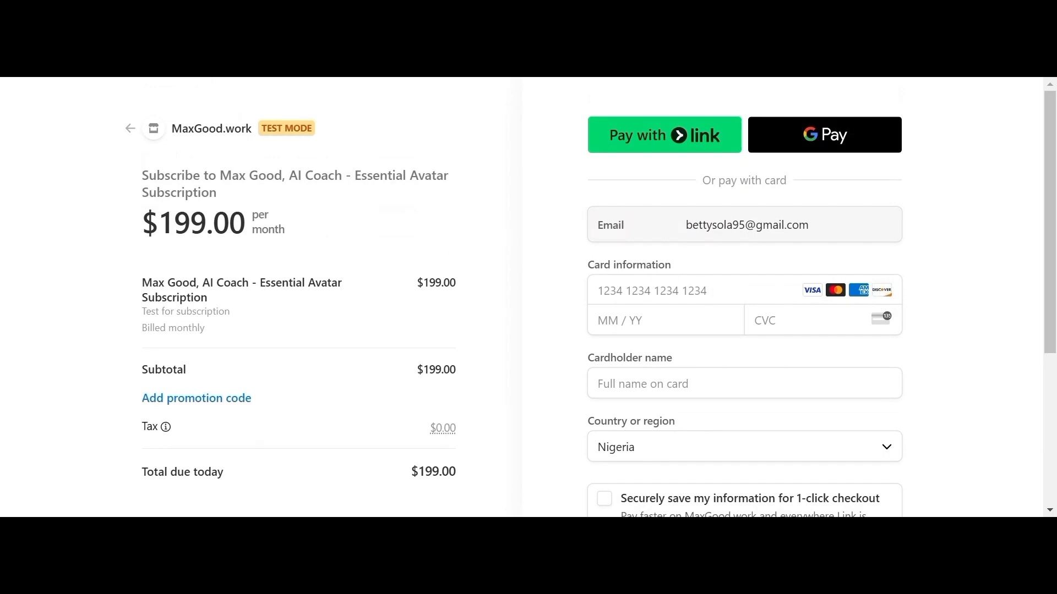
Step: Paste the test card number, enter expiry and CVC, pick a saved cardholder name, and subscribe
left_click(663, 291)
left_click(651, 290)
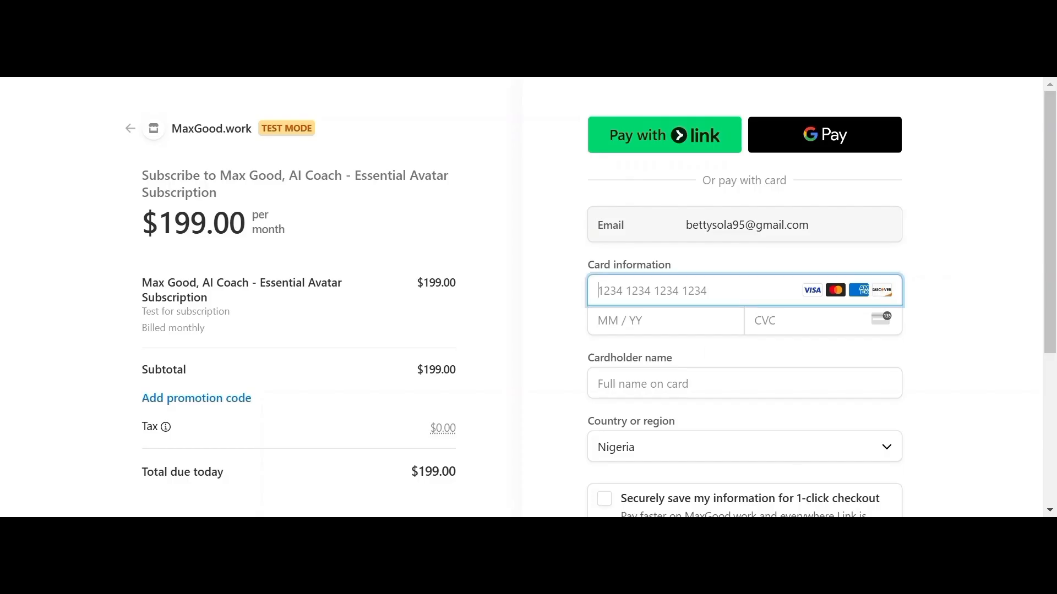
key("ctrl+v")
key("Tab")
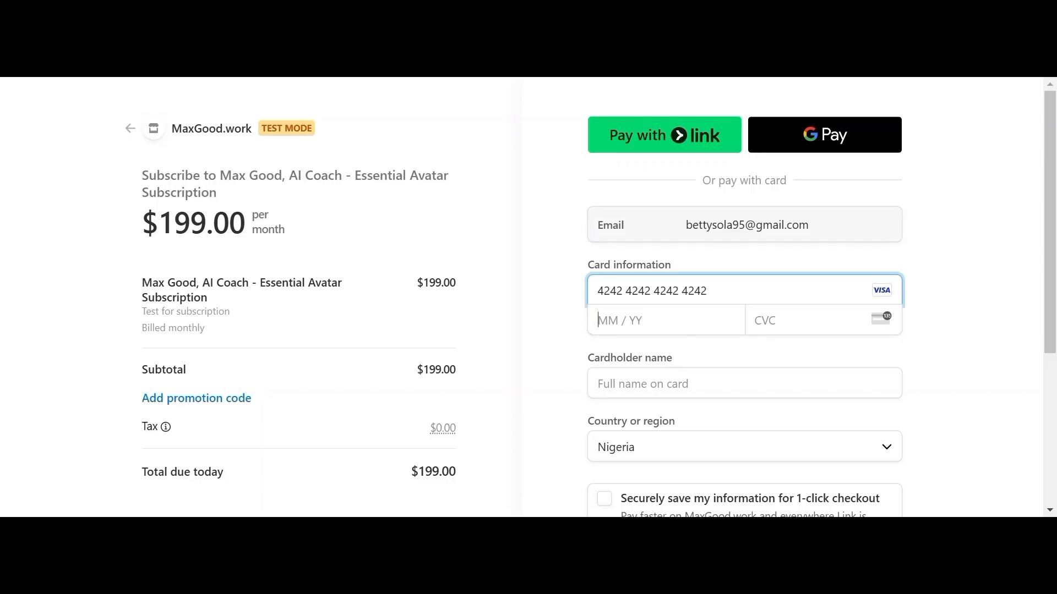
type("02")
type("27456")
key("Tab")
key("Down")
key("Down")
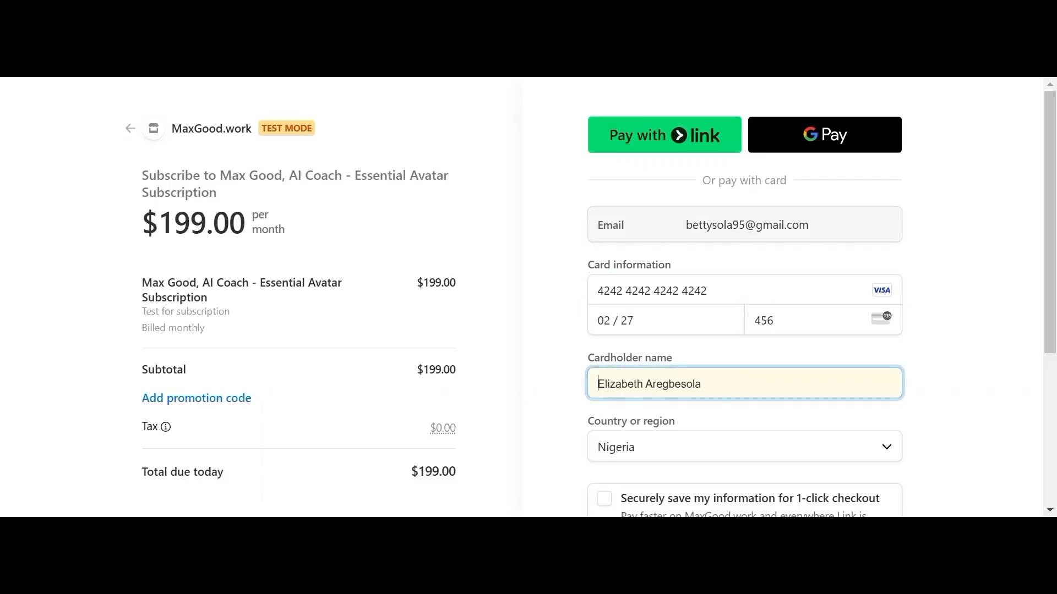
key("Return")
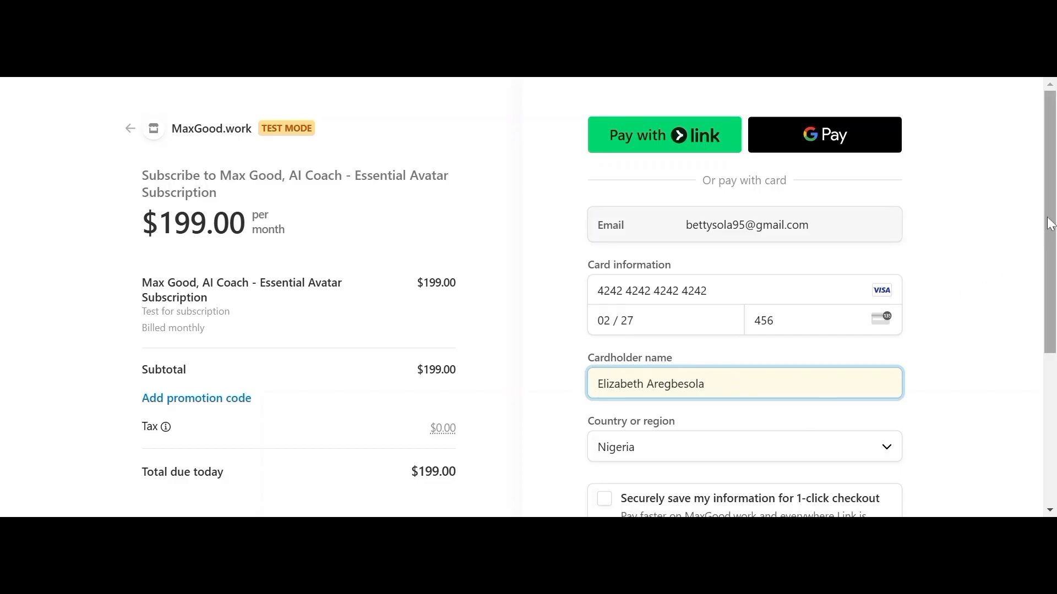
scroll(1050, 225, "down", 2)
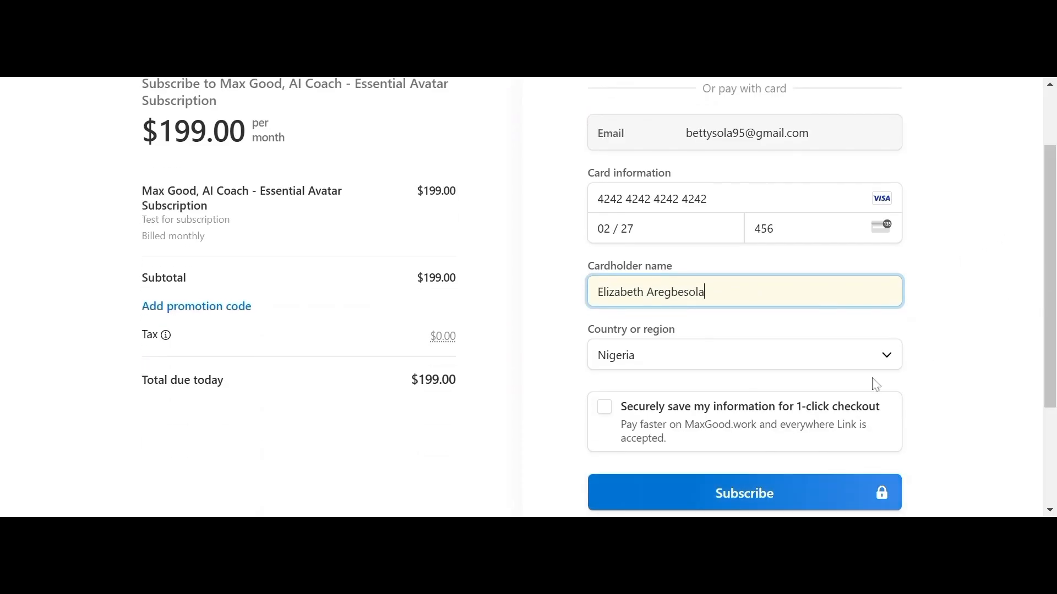
left_click(756, 491)
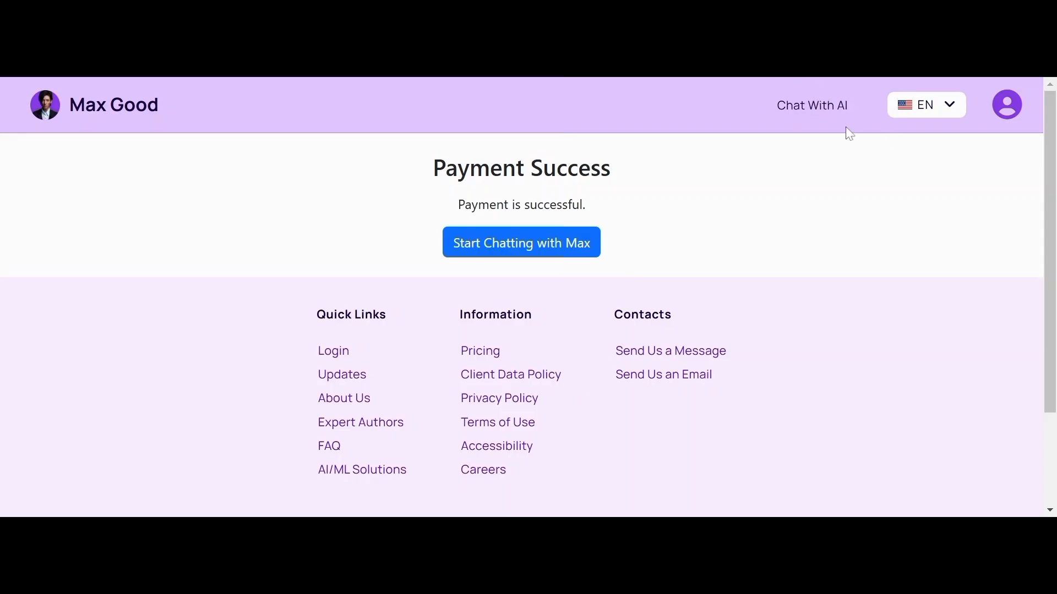
Step: Open and then dismiss the account menu from the payment success page
left_click(1012, 112)
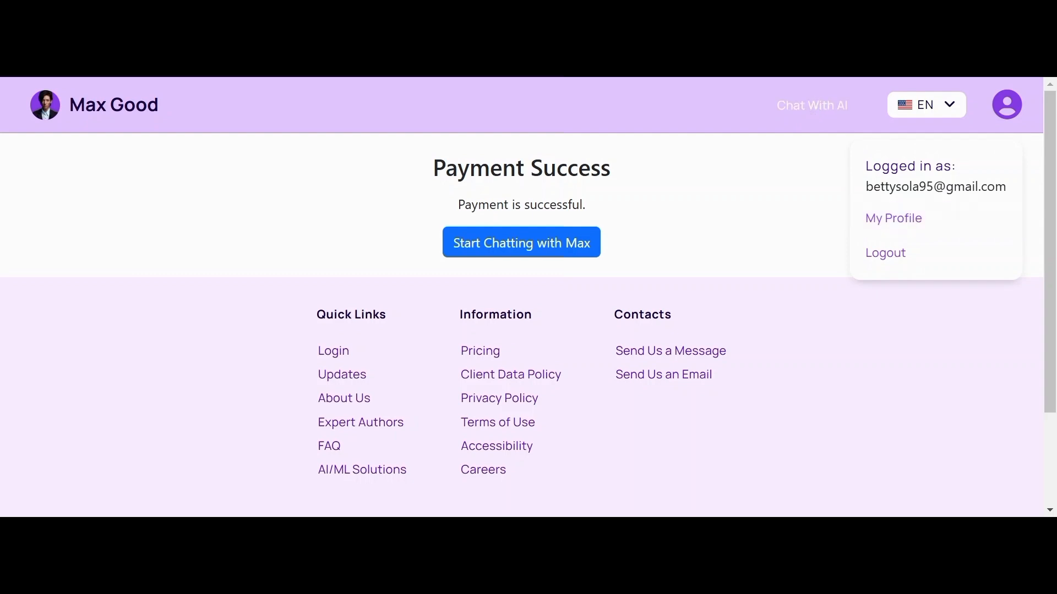
left_click(809, 116)
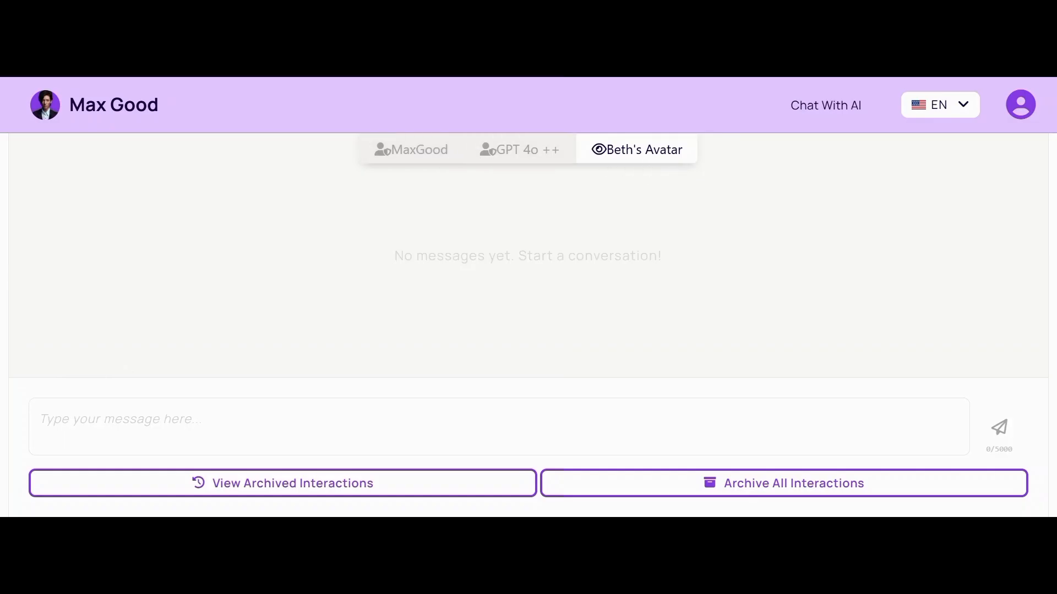
Step: Choose Avatar Admin from the account menu to reach the Administration Dashboard
left_click(1027, 111)
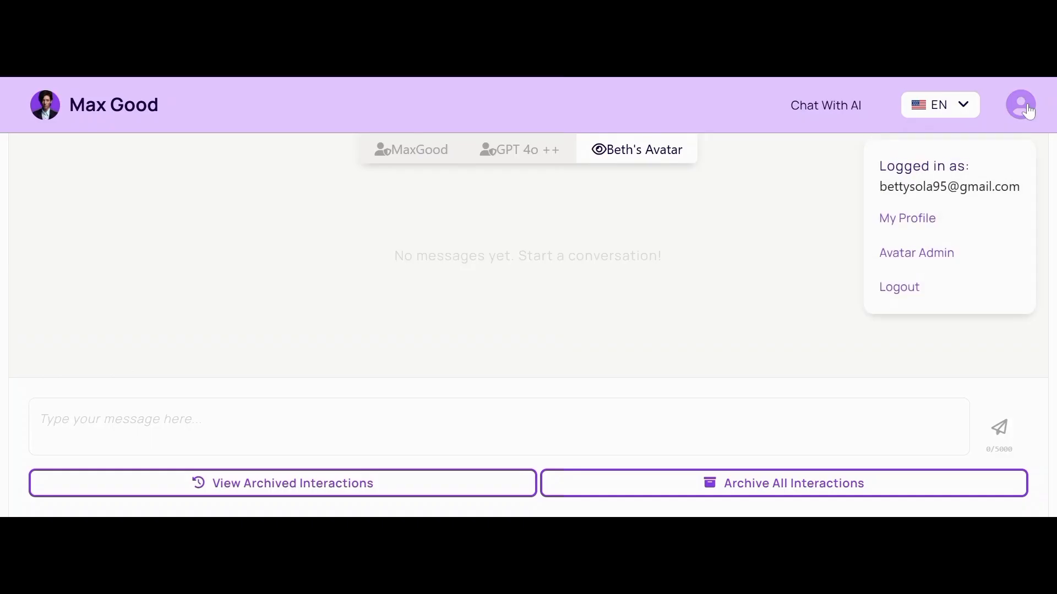
left_click(652, 222)
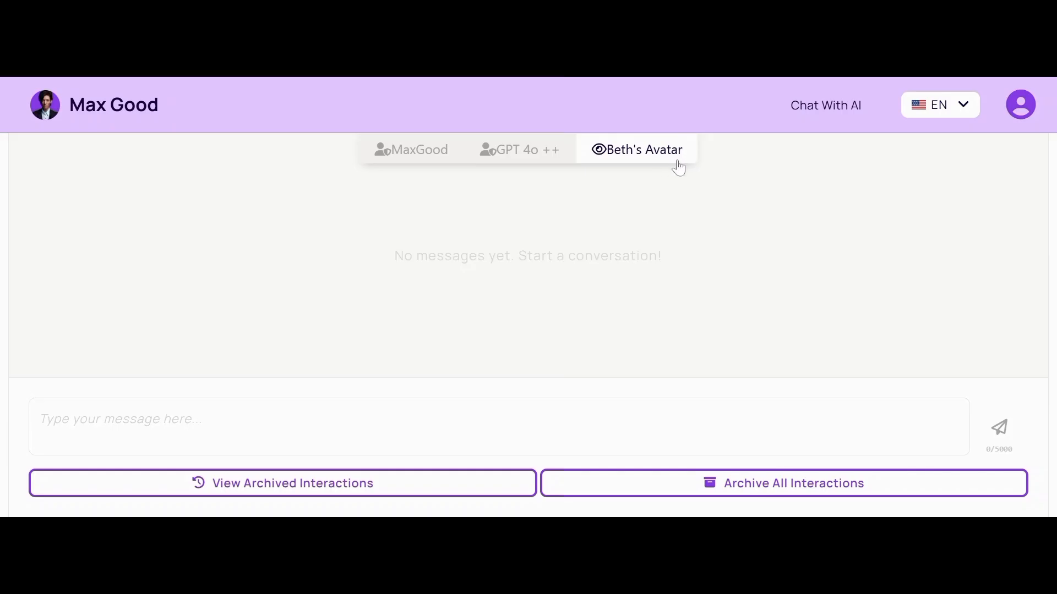
left_click(1028, 112)
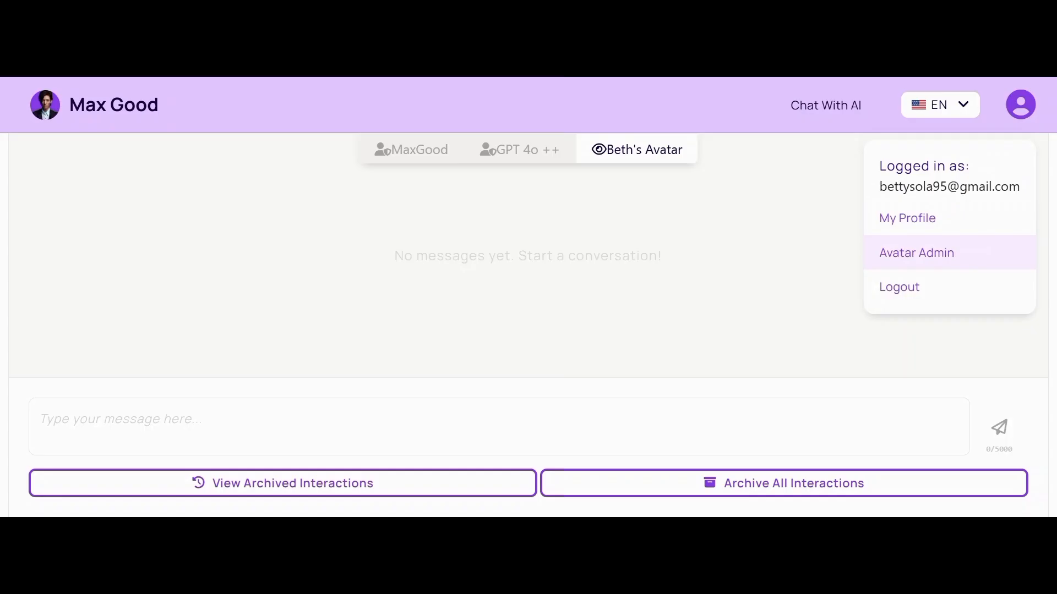
left_click(916, 253)
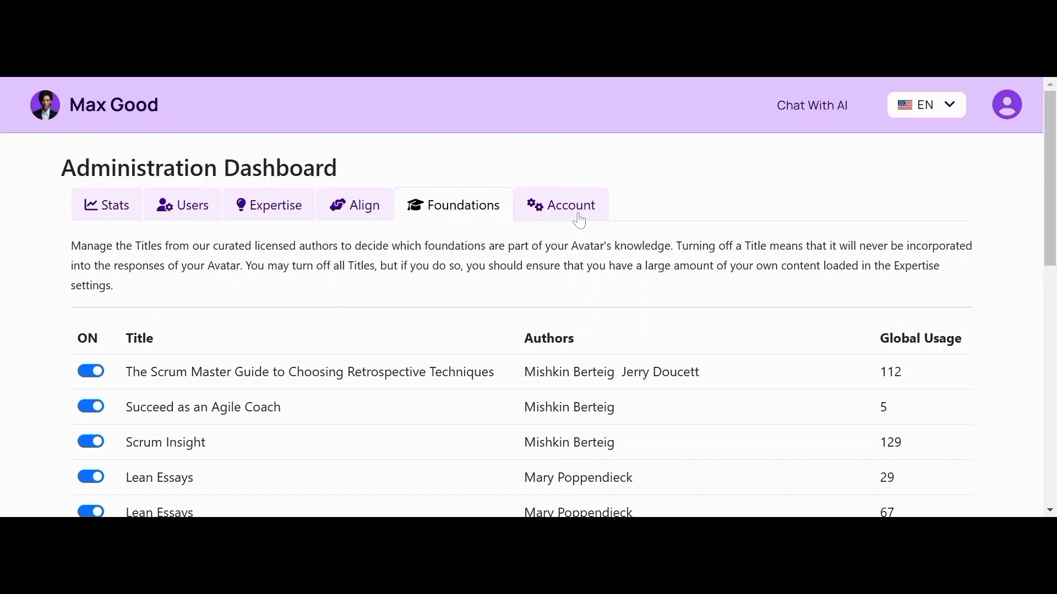
left_click_drag(1050, 184, 1051, 201)
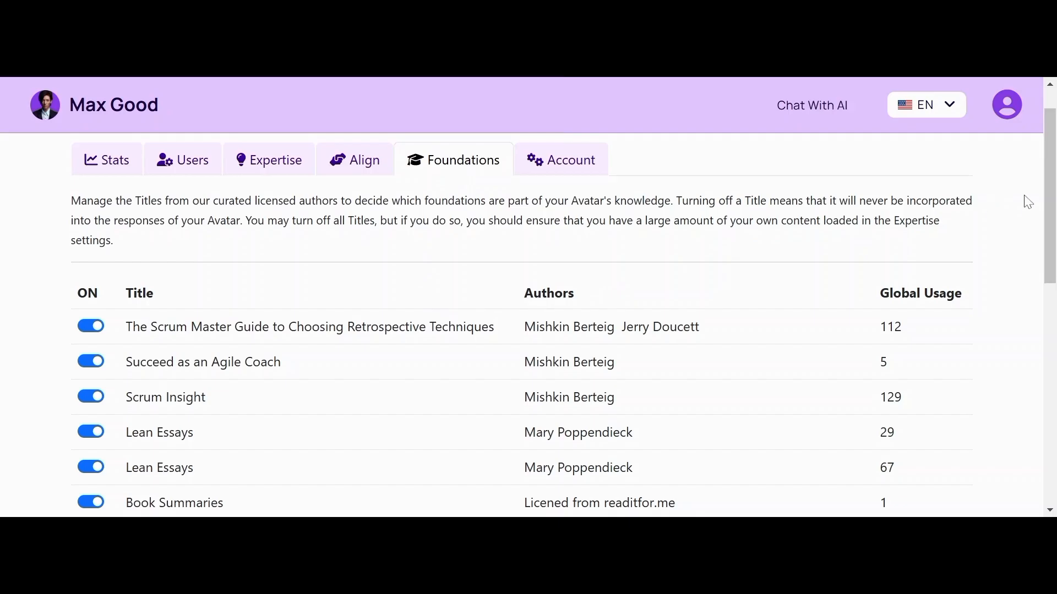
left_click_drag(1052, 203, 1024, 257)
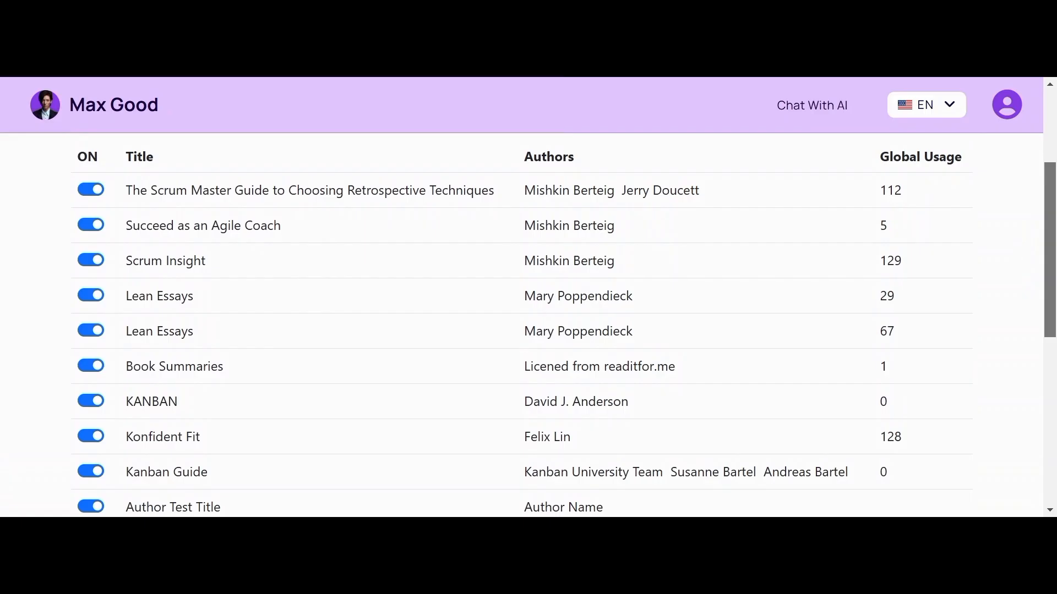
scroll(1018, 224, "up", 3)
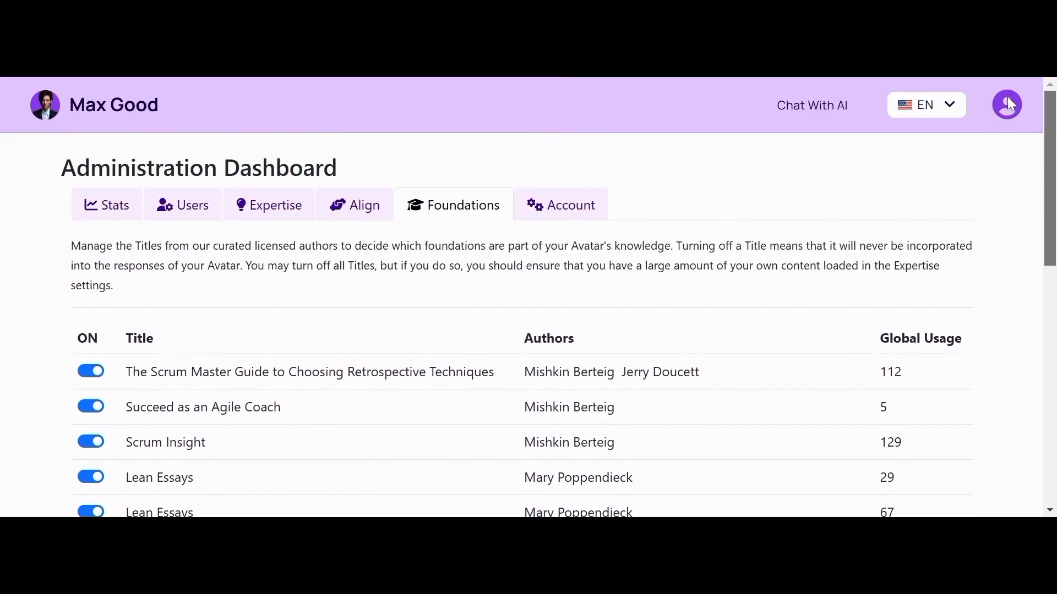
scroll(993, 229, "down", 2)
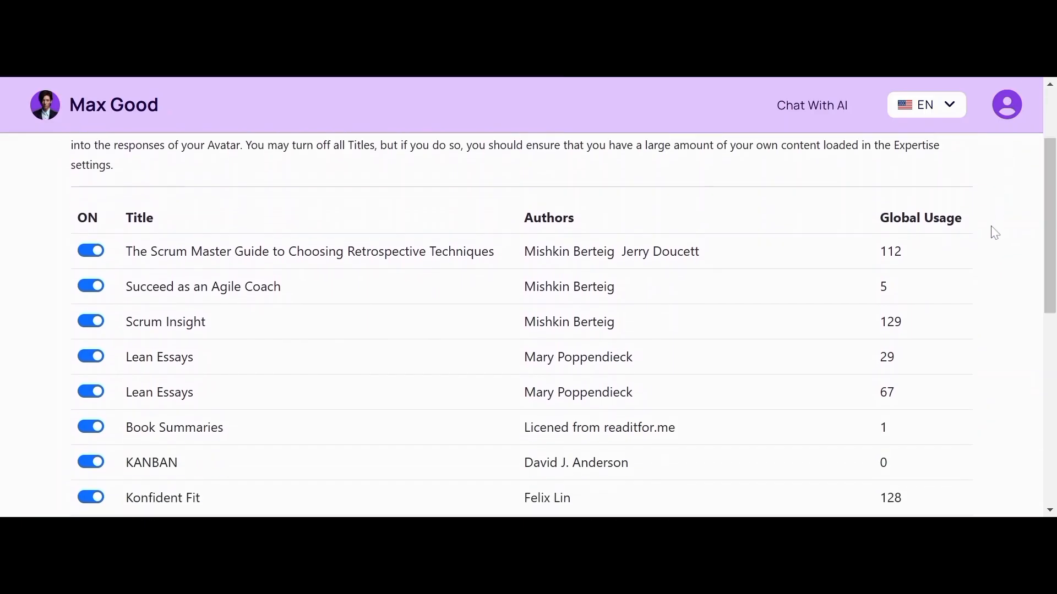
left_click(91, 252)
left_click(89, 252)
left_click(94, 287)
left_click(89, 287)
scroll(522, 324, "down", 3)
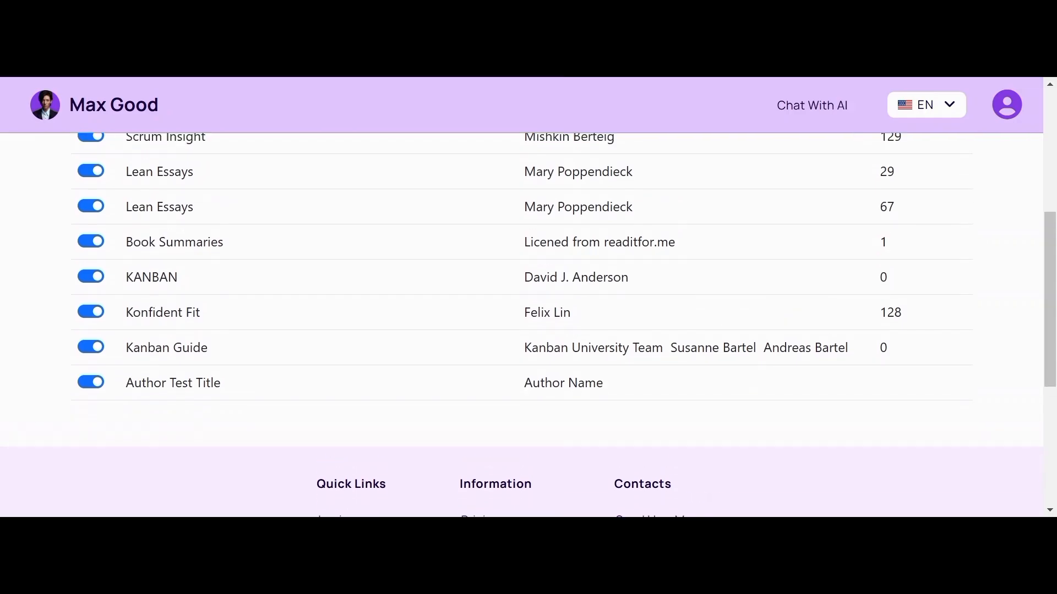
scroll(522, 325, "up", 2)
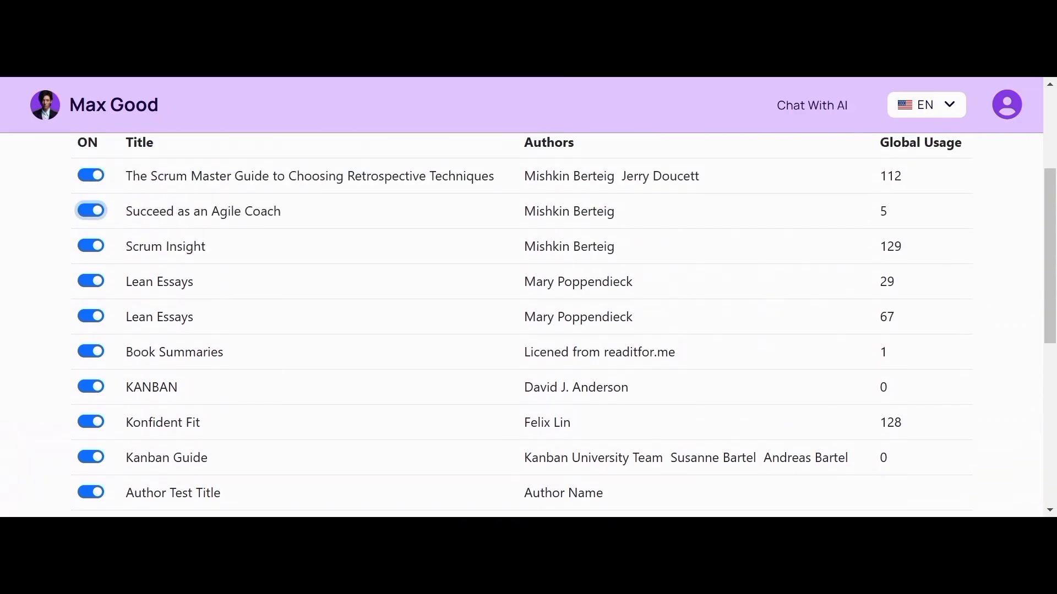
scroll(521, 325, "up", 1)
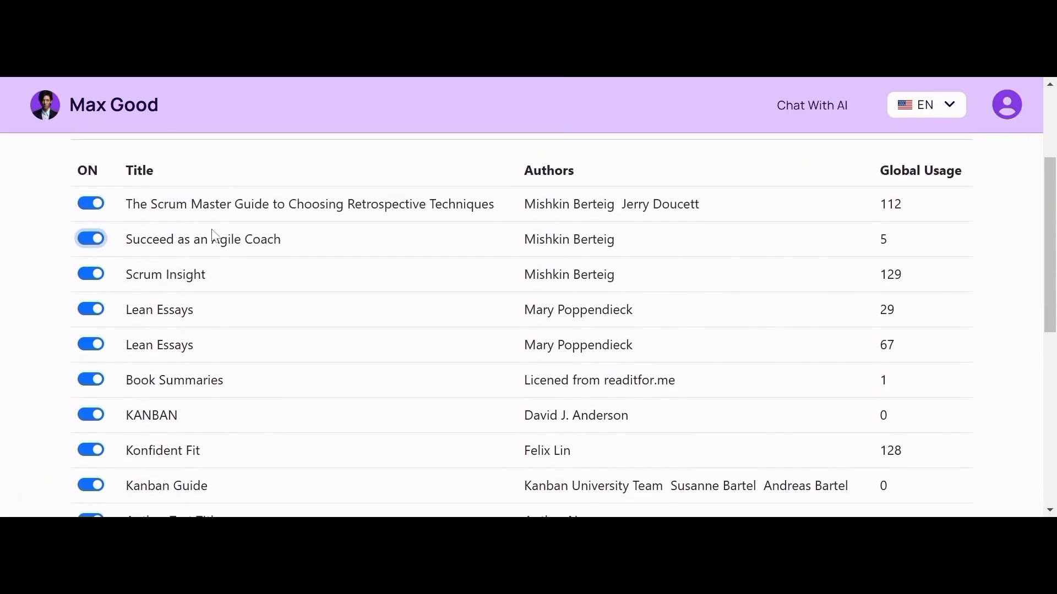
scroll(217, 236, "up", 2)
scroll(528, 325, "up", 3)
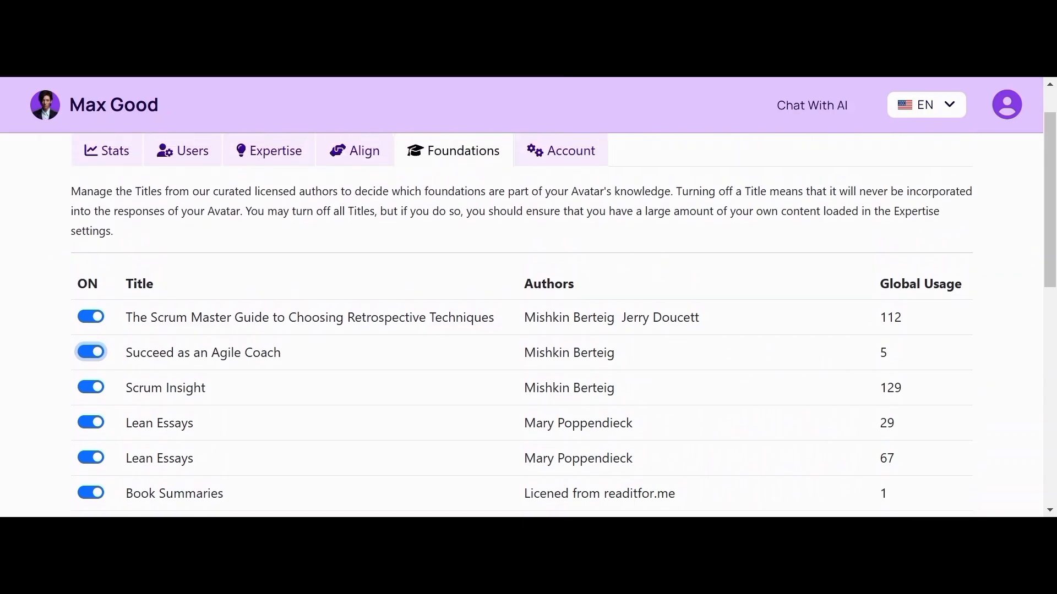
scroll(528, 324, "down", 4)
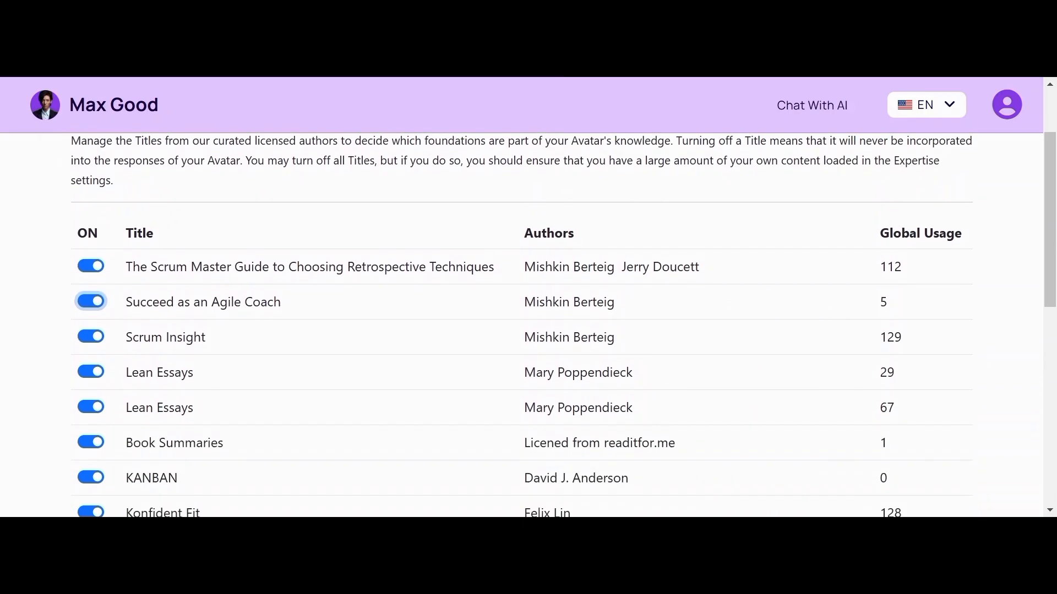
scroll(529, 325, "up", 4)
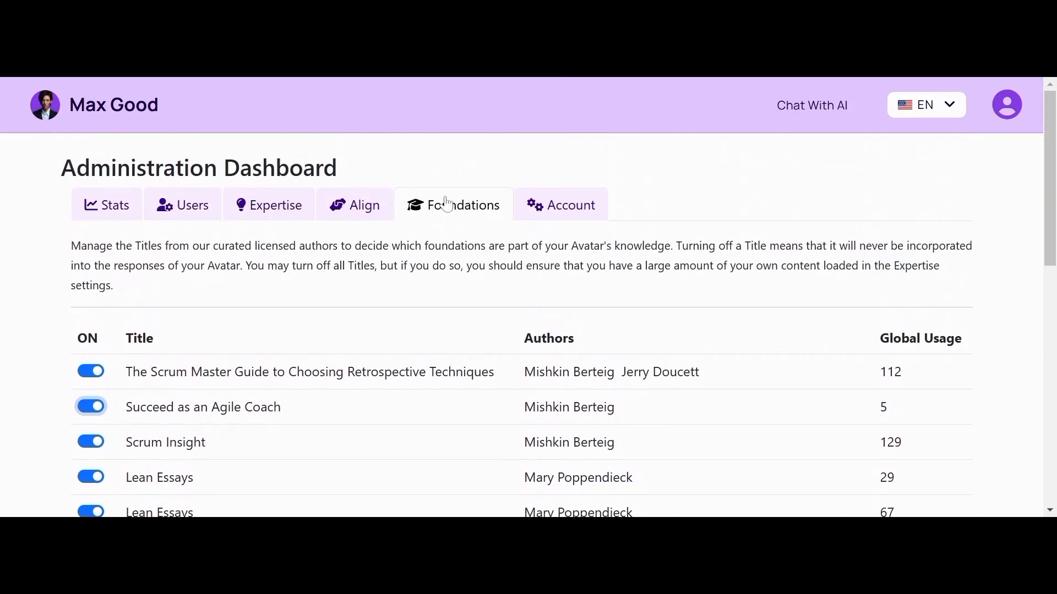
Step: Open the Account tab and scroll through the avatar's name, legal name, public URL and image fields
left_click(569, 207)
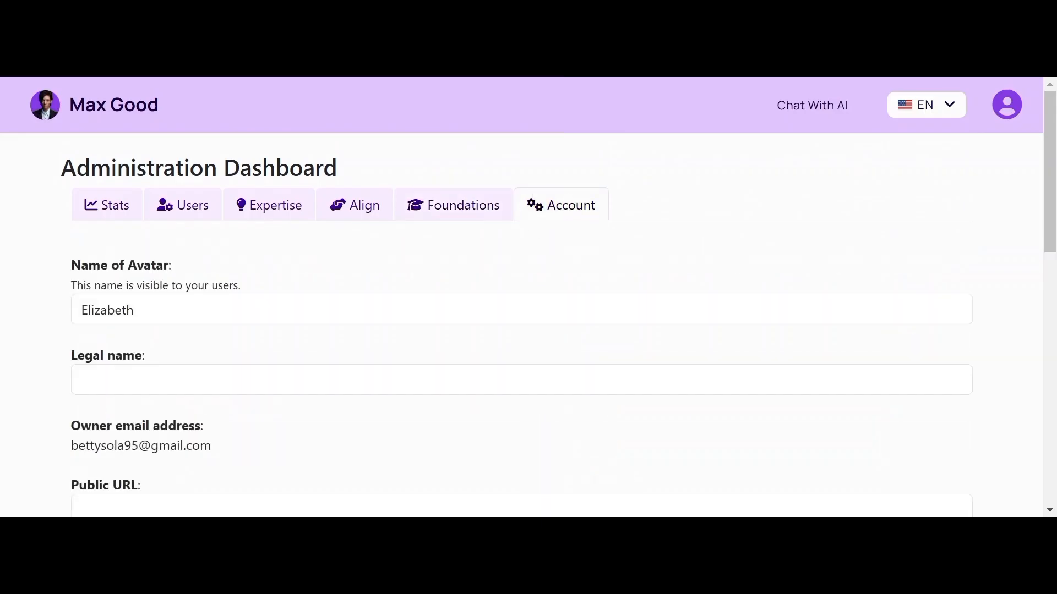
scroll(570, 208, "down", 3)
scroll(529, 325, "up", 3)
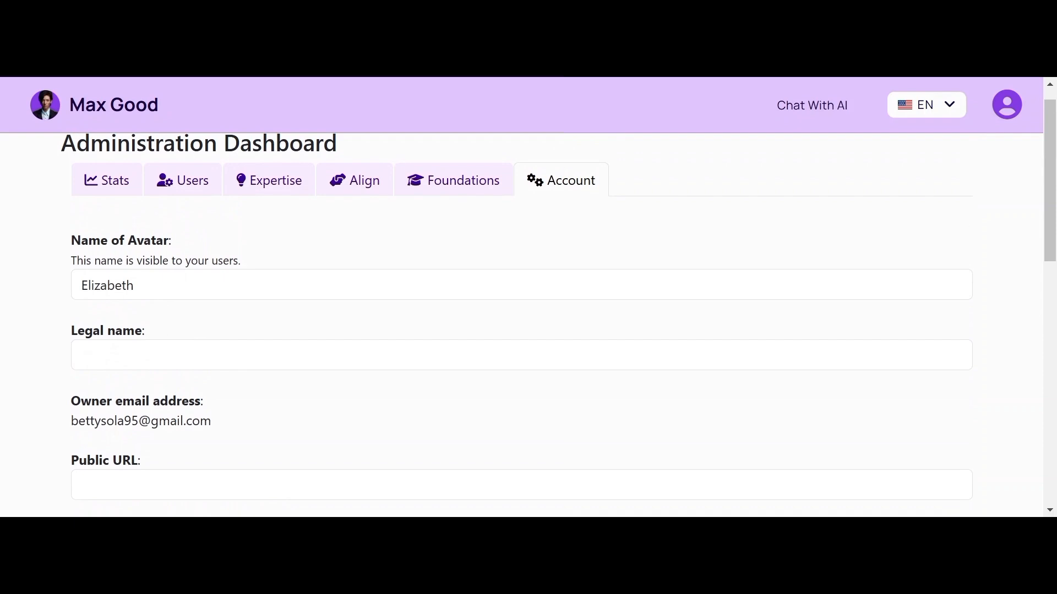
scroll(172, 325, "down", 3)
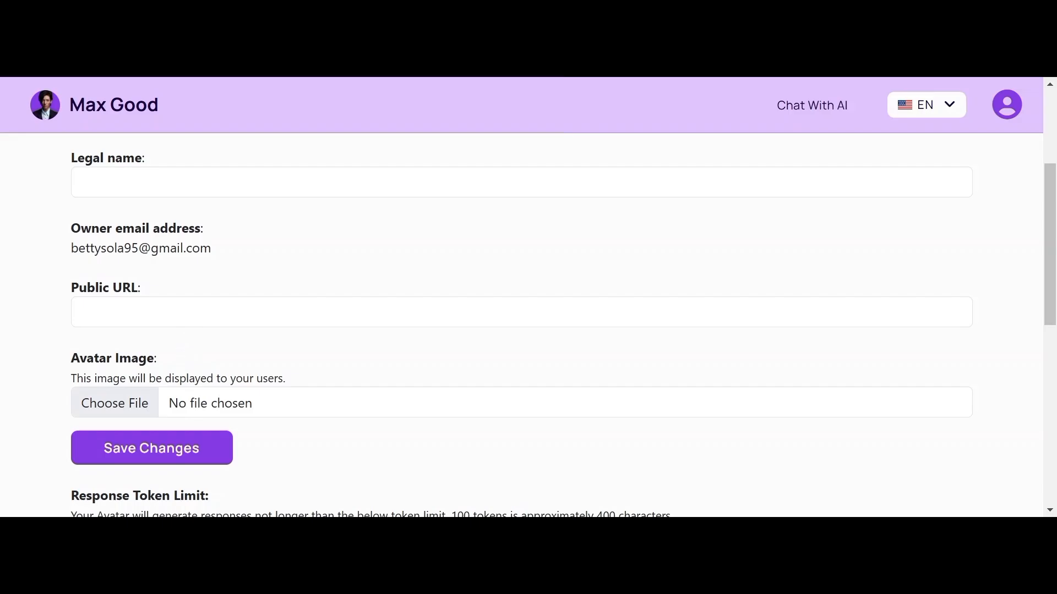
scroll(522, 325, "up", 1)
scroll(522, 325, "down", 3)
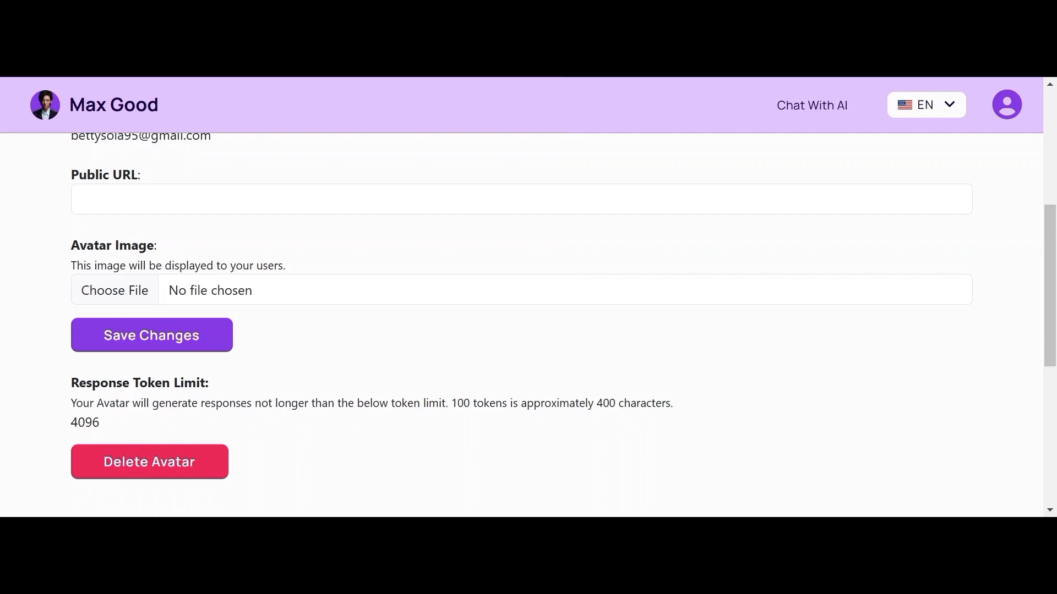
scroll(529, 325, "up", 5)
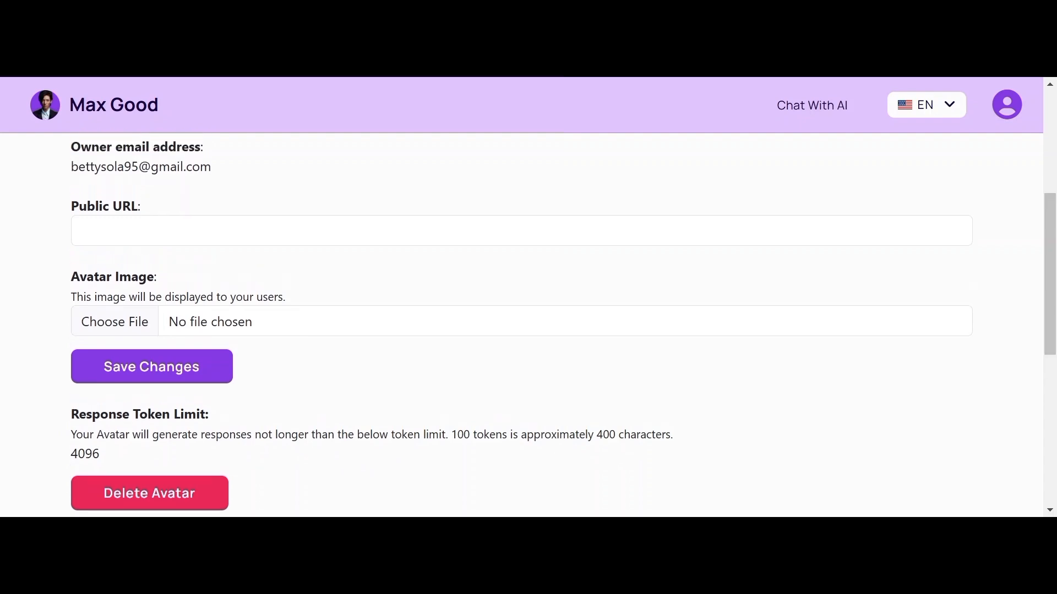
scroll(528, 325, "up", 1)
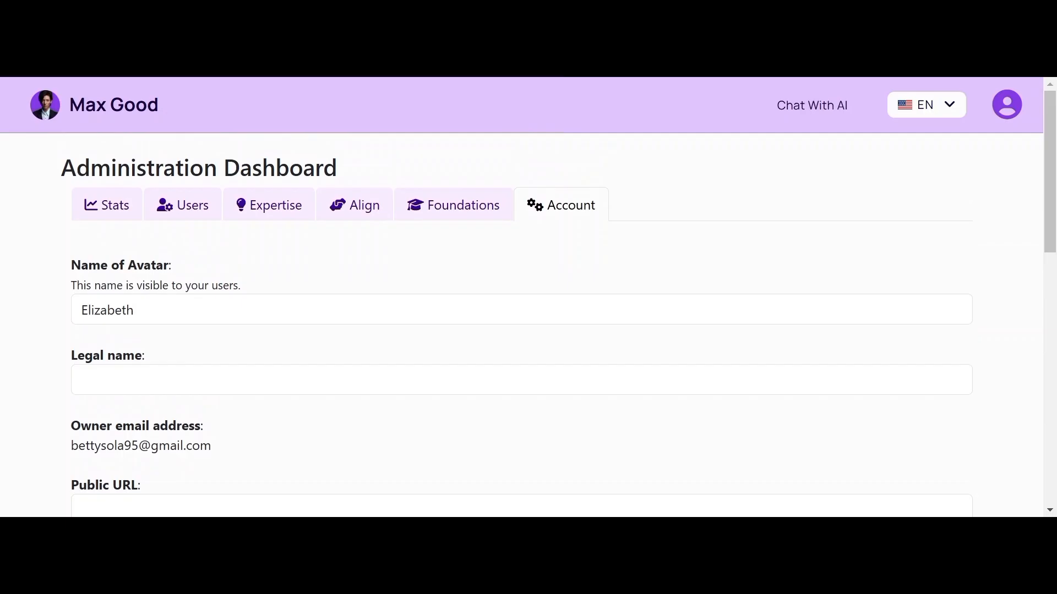
Step: Replace the avatar's name with ProductMaster and try saving
left_click_drag(138, 311, 70, 317)
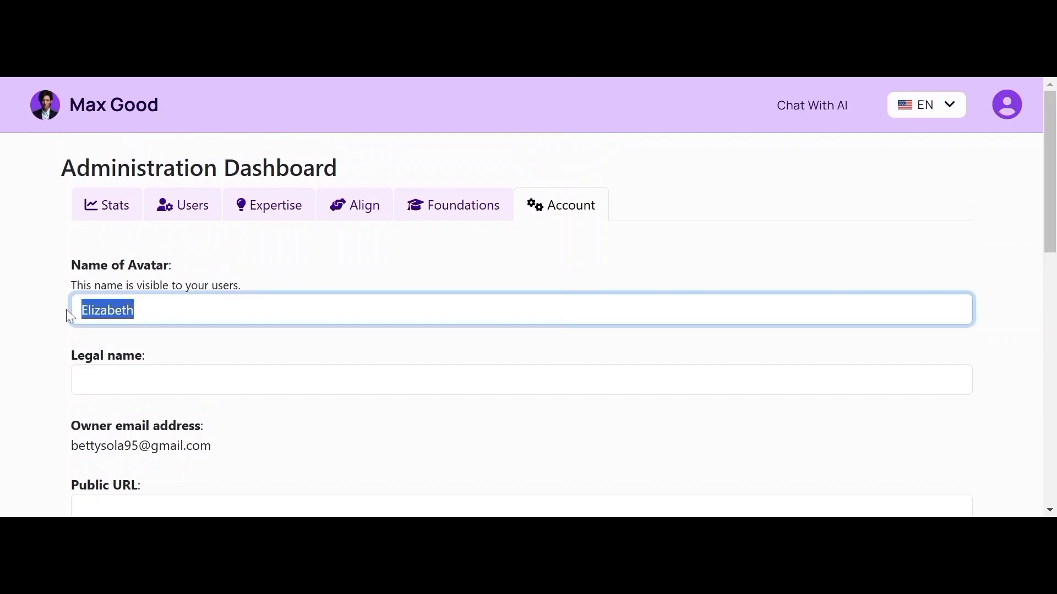
key("BackSpace")
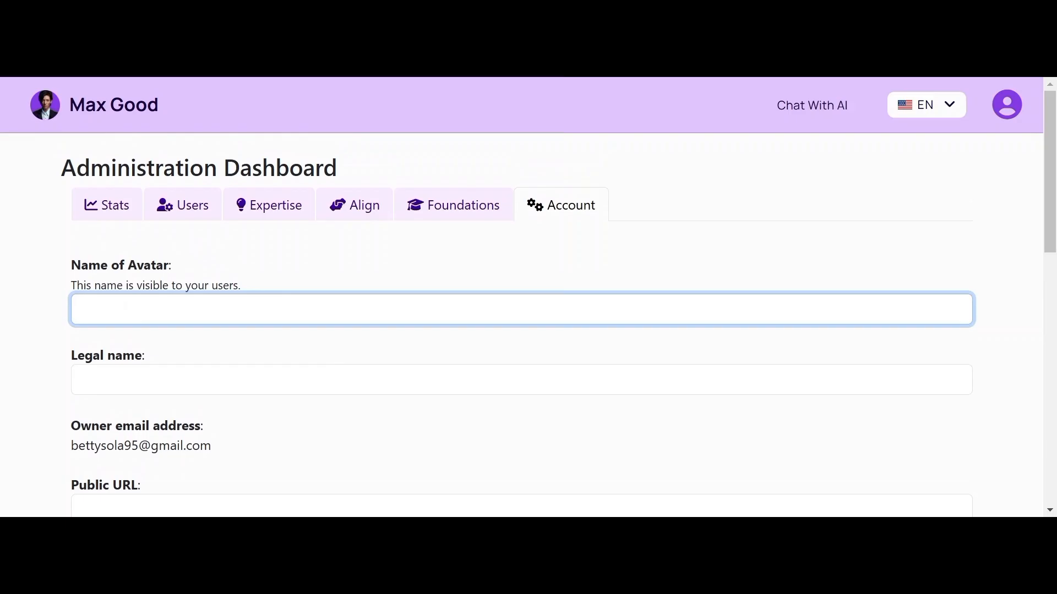
type("ProductMaster")
left_click(151, 344)
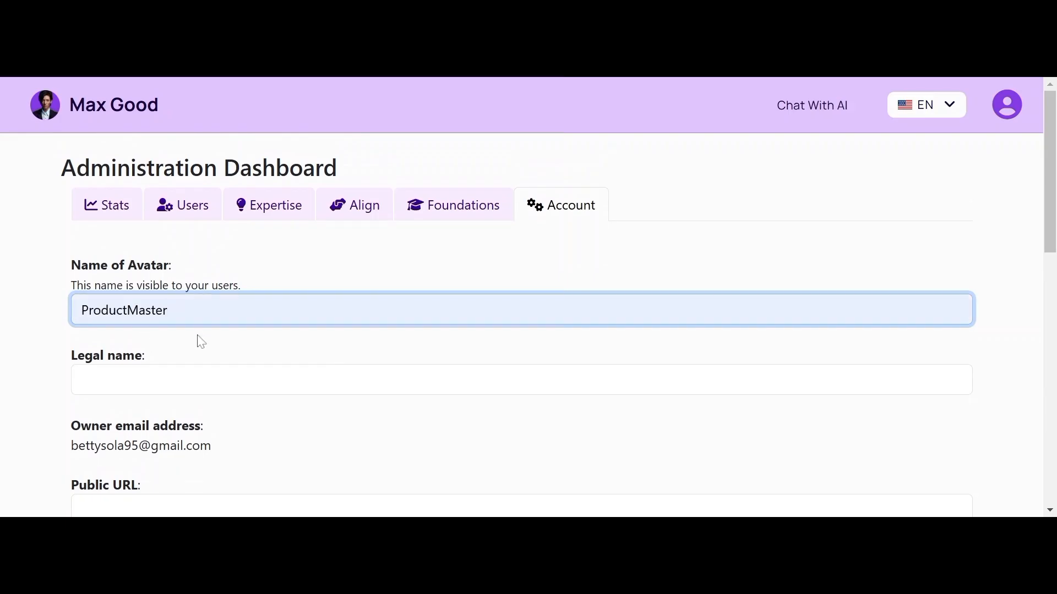
left_click_drag(1052, 180, 1031, 299)
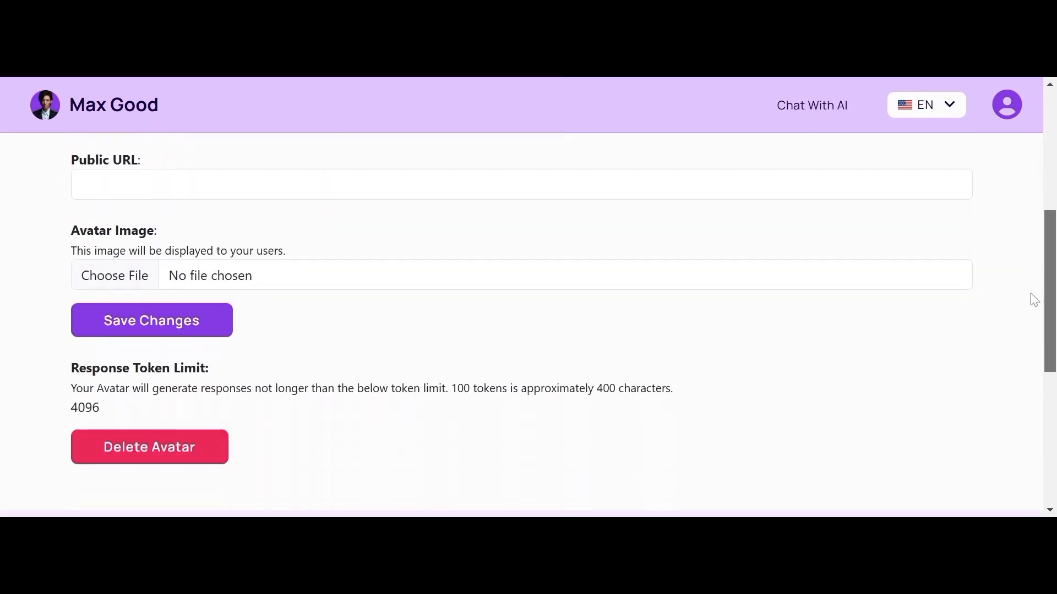
left_click(187, 328)
Step: Autofill the owner's legal name and save again, which flags the empty Public URL as required
type("E")
key("Down")
key("Return")
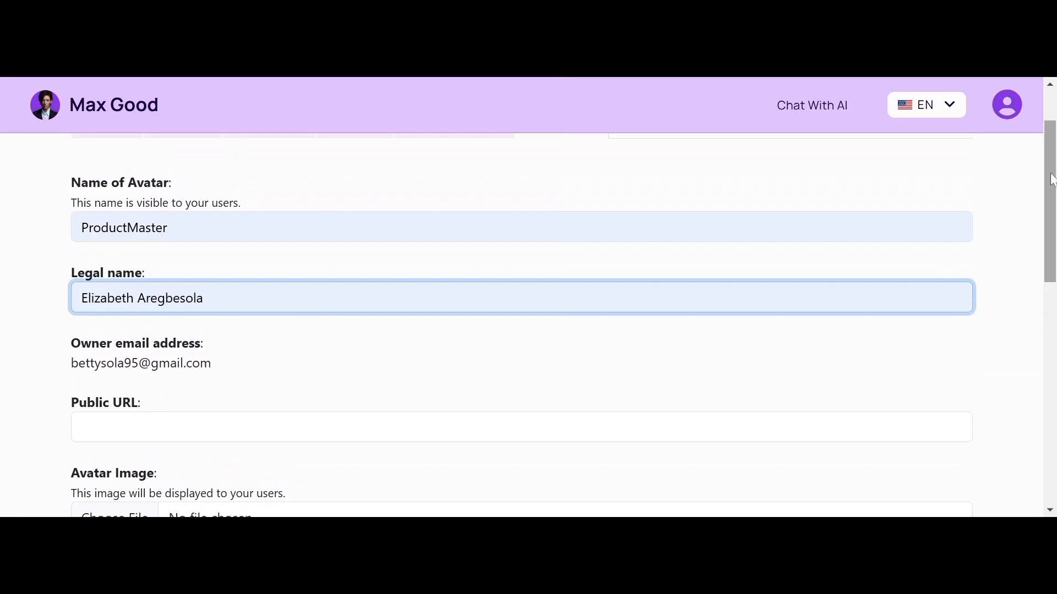
scroll(1030, 279, "down", 5)
left_click(186, 274)
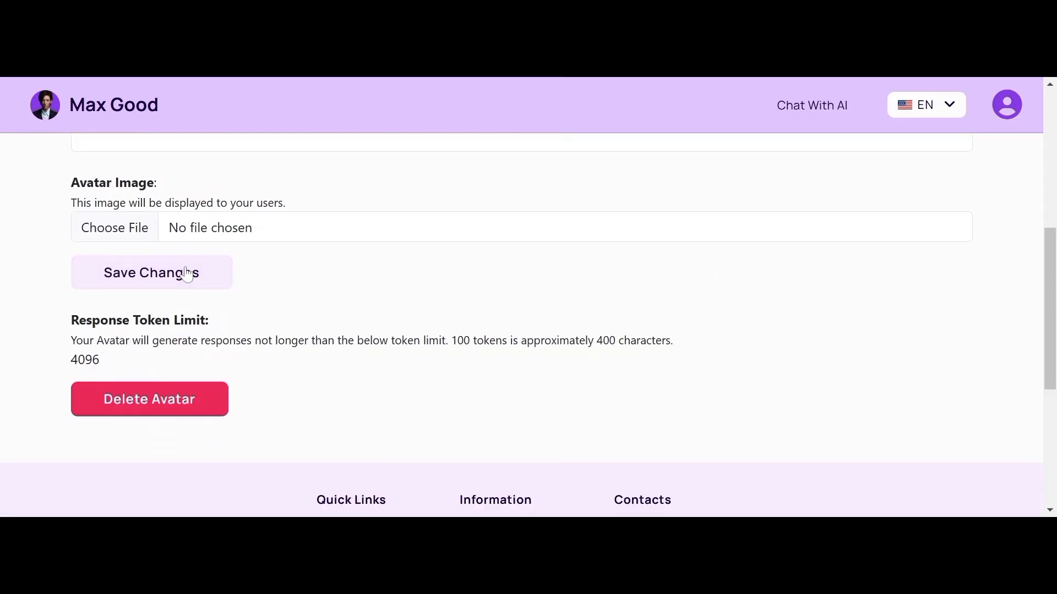
scroll(306, 246, "up", 2)
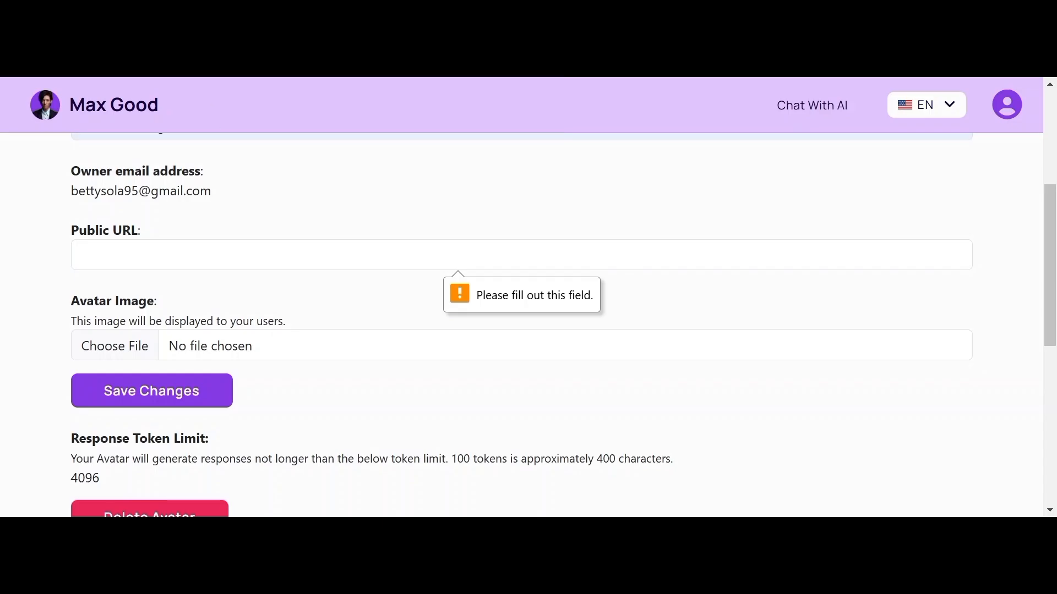
Step: Enter the suggested medium.com link as Public URL and save, getting 'Organization updated successfully'
left_click(521, 254)
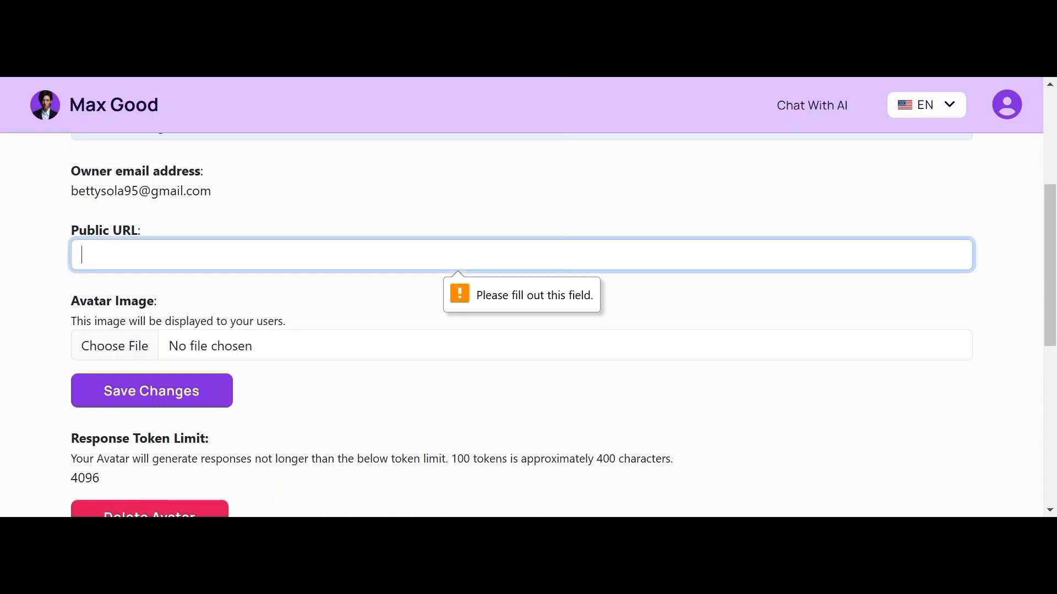
left_click(159, 279)
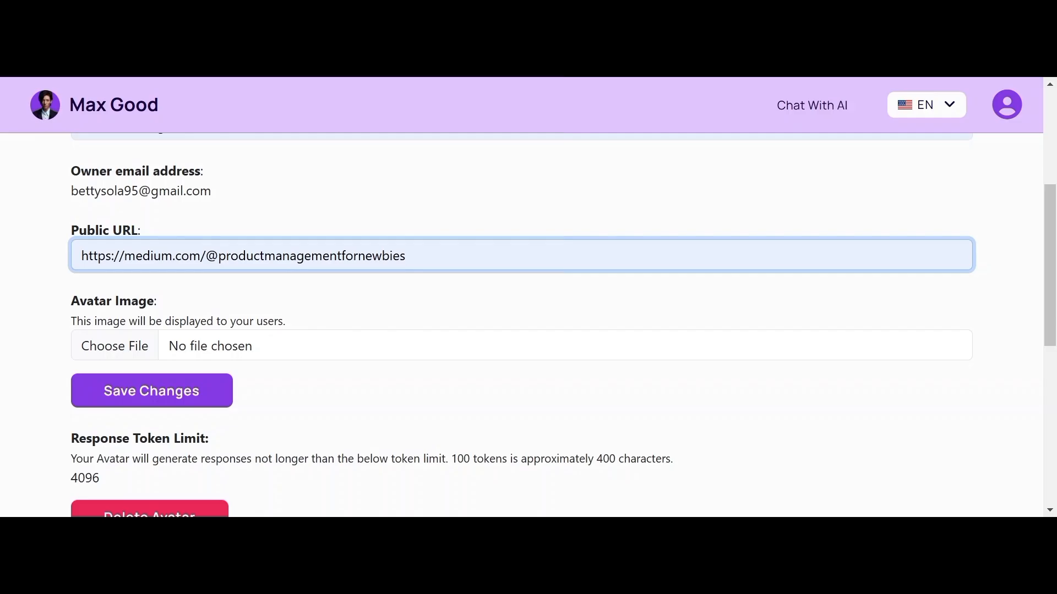
left_click(194, 391)
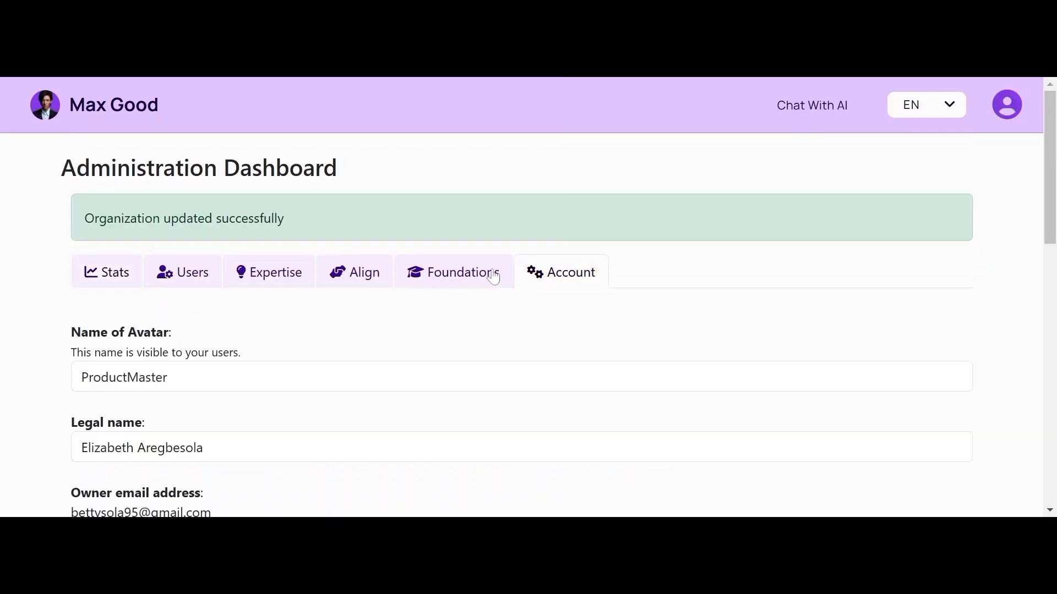
scroll(571, 286, "down", 2)
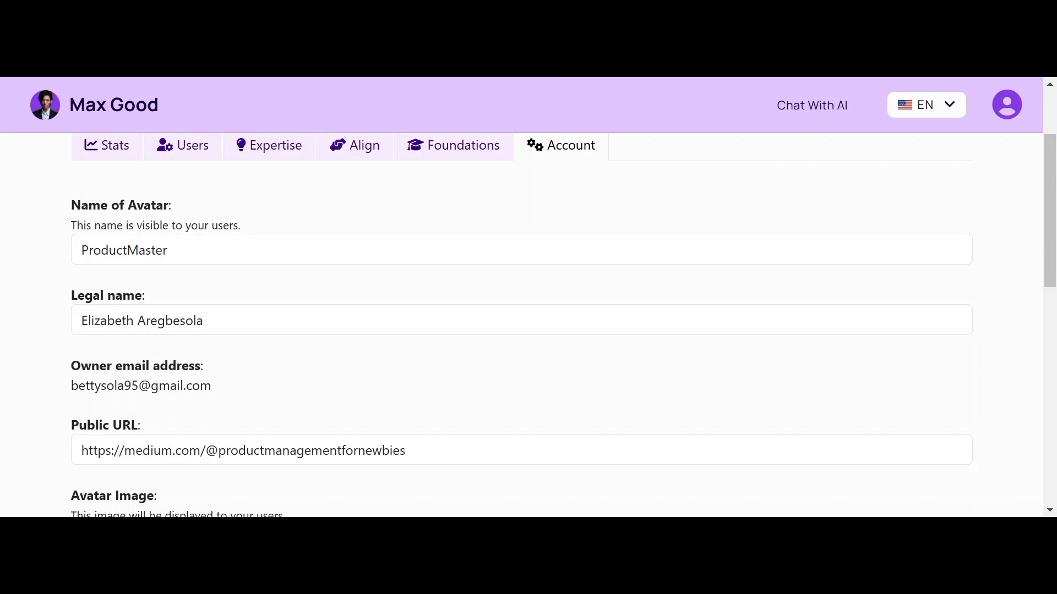
scroll(563, 325, "down", 2)
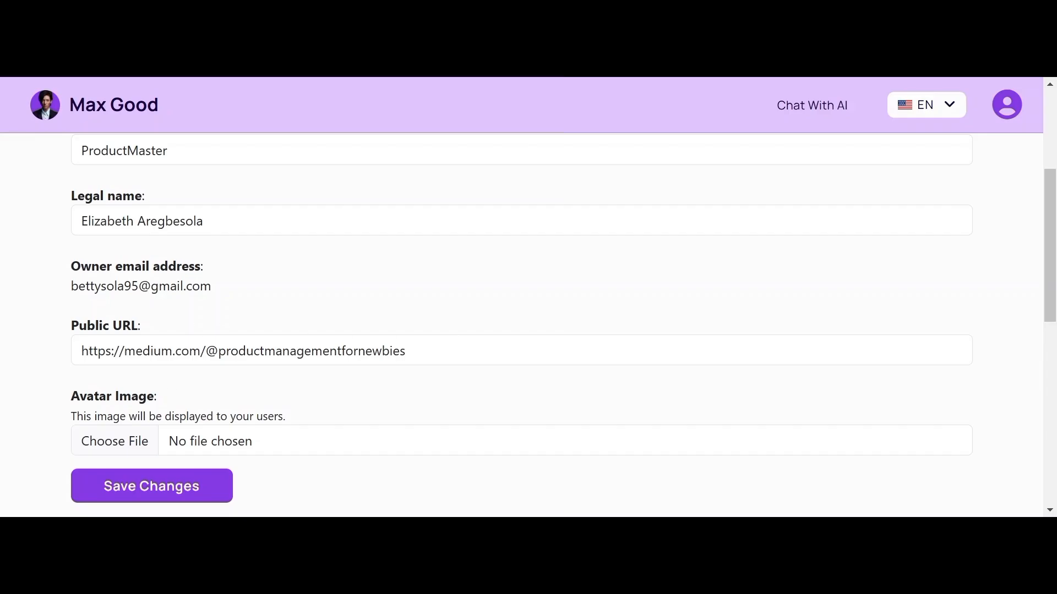
scroll(521, 325, "down", 1)
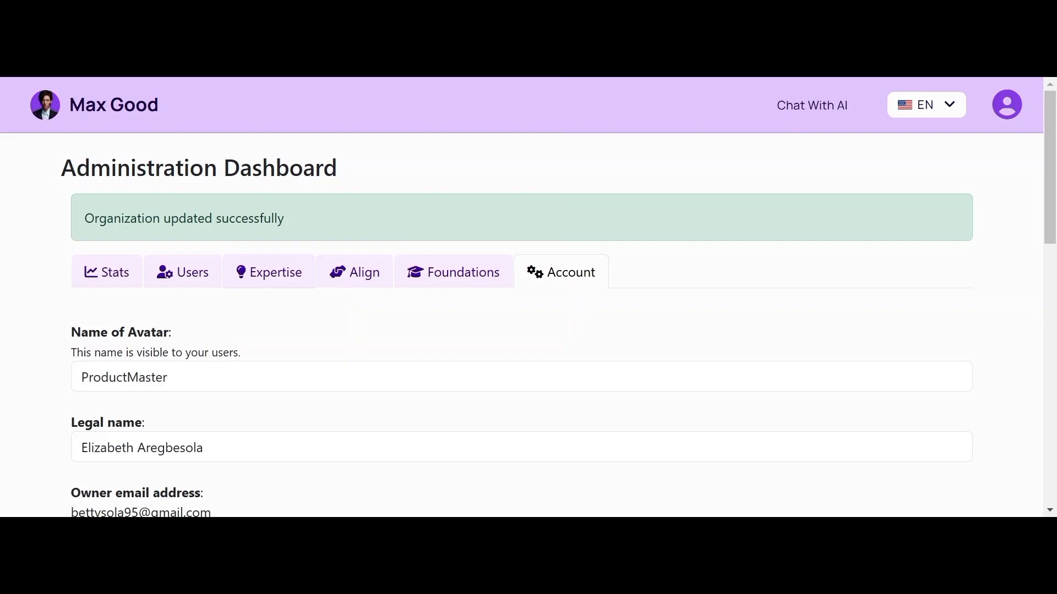
Step: Switch from the avatar's Expertise tab to its Align settings and look over the form
left_click(275, 278)
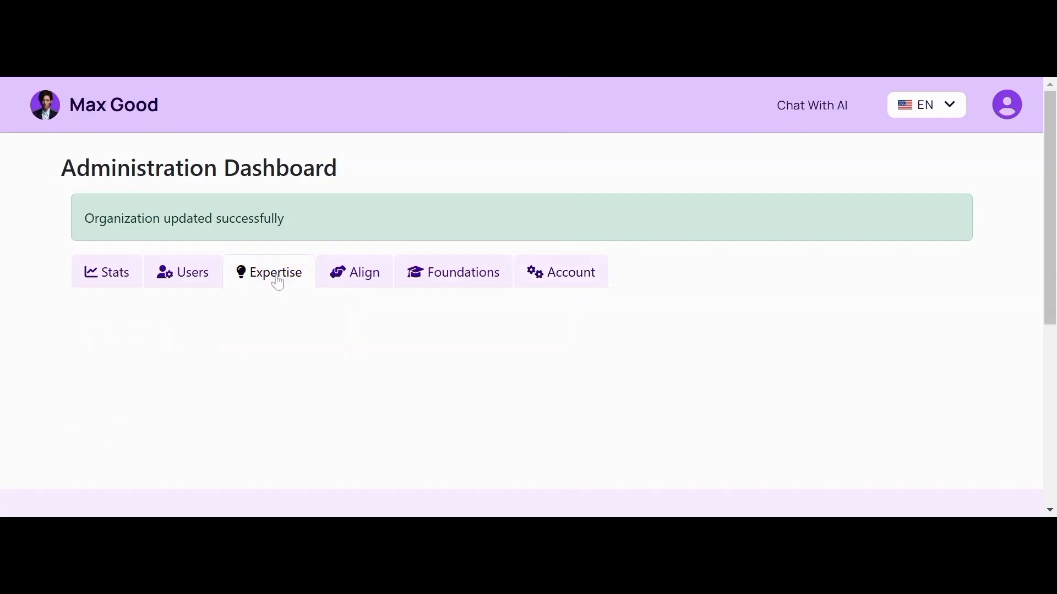
left_click(360, 277)
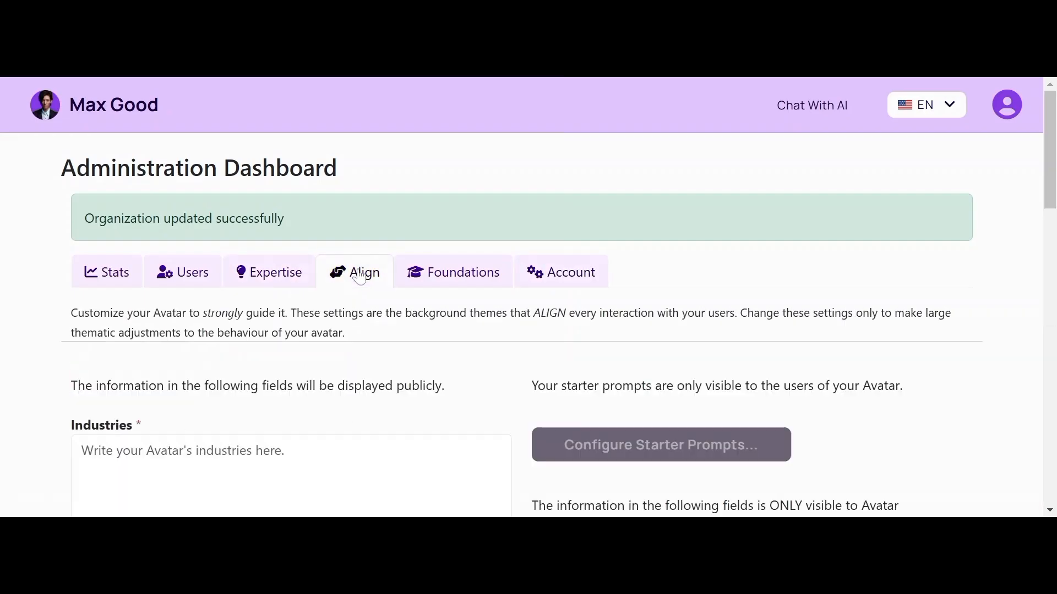
scroll(528, 330, "down", 3)
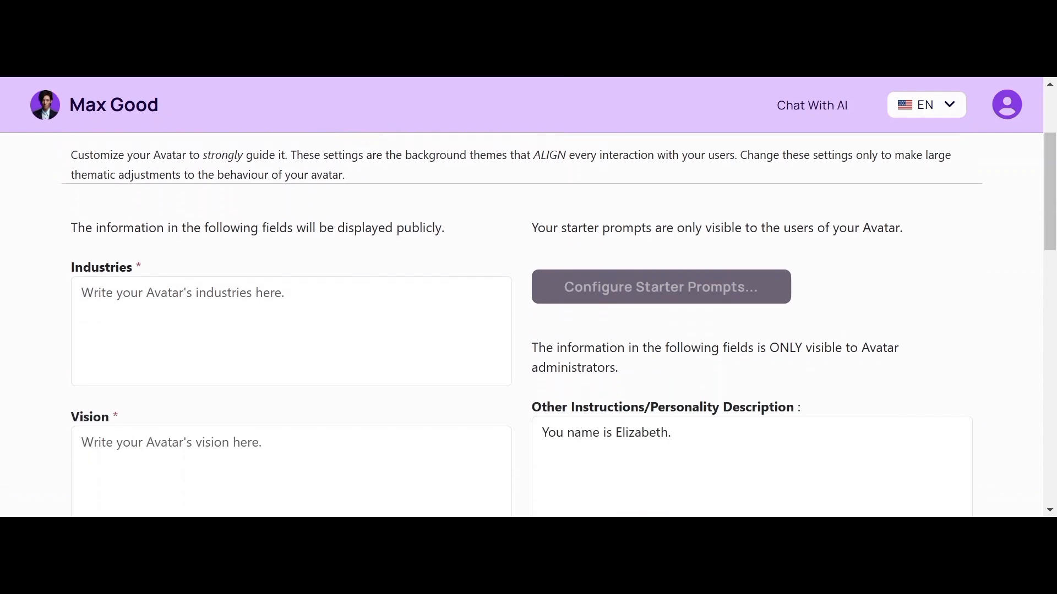
scroll(529, 331, "up", 1)
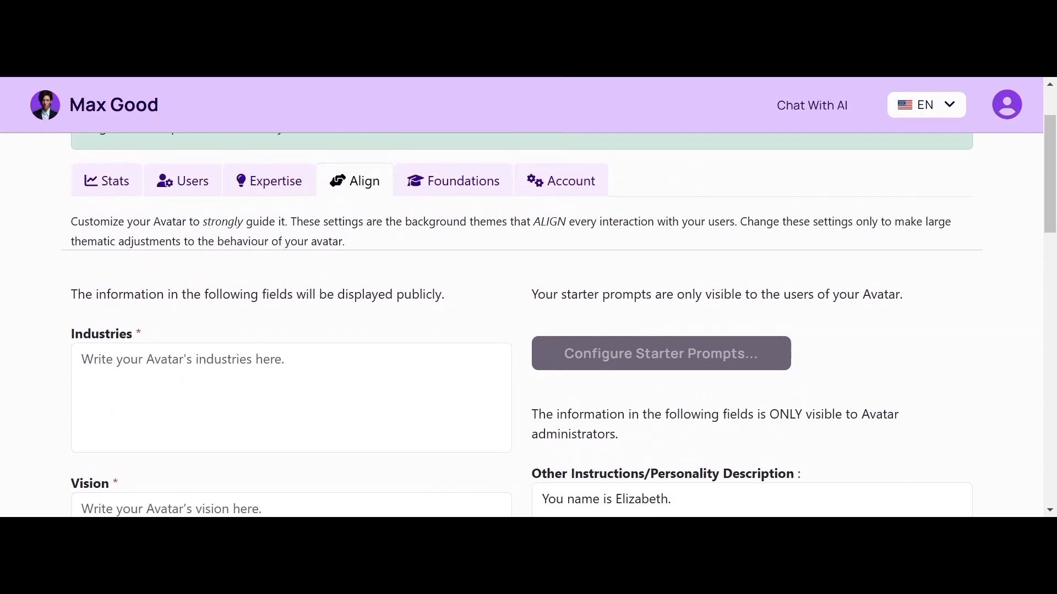
scroll(528, 330, "down", 1)
scroll(528, 331, "up", 1)
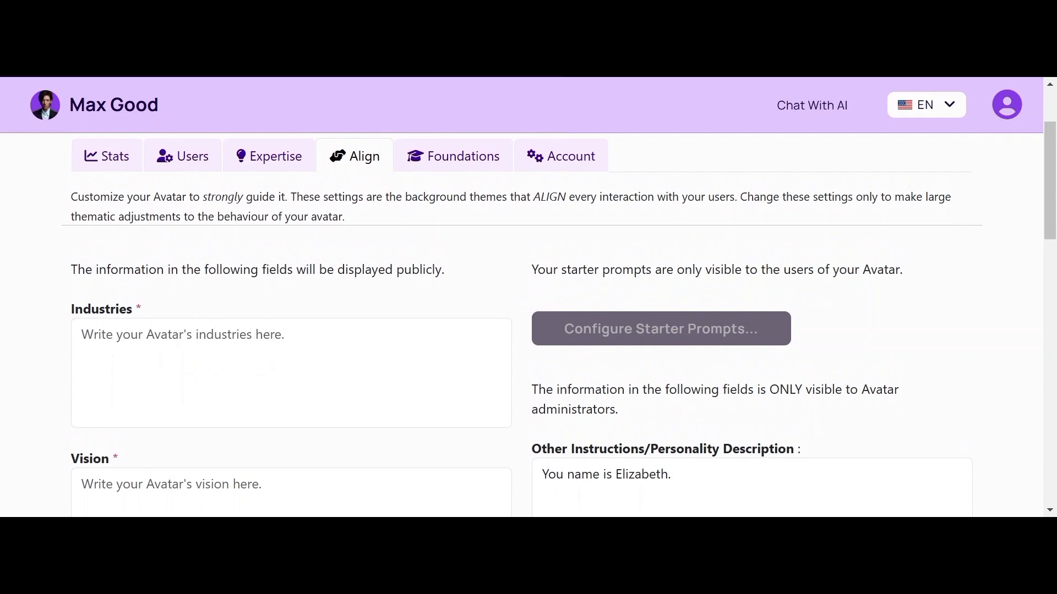
scroll(559, 306, "down", 1)
scroll(558, 306, "up", 1)
scroll(559, 306, "down", 2)
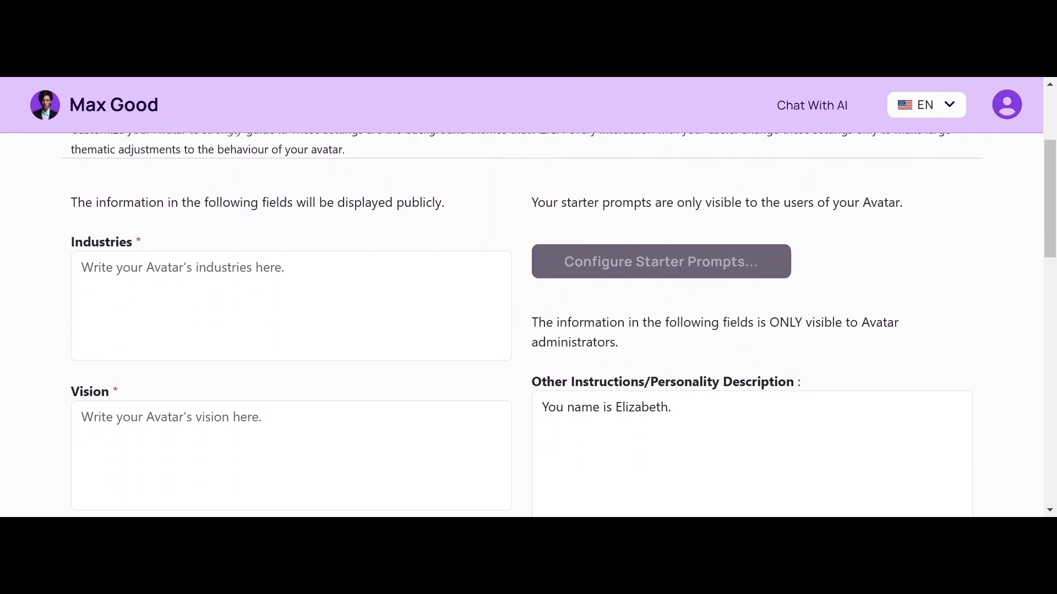
scroll(558, 306, "up", 2)
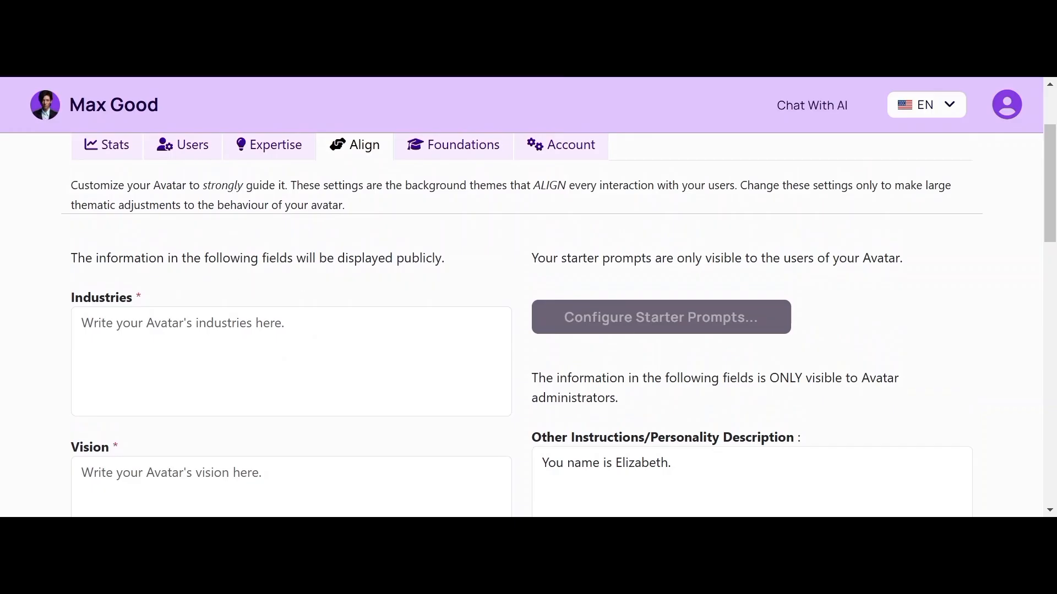
Step: Put the caret in Industries and review the Vision, Mission, Values and Expertise fields below
left_click(286, 358)
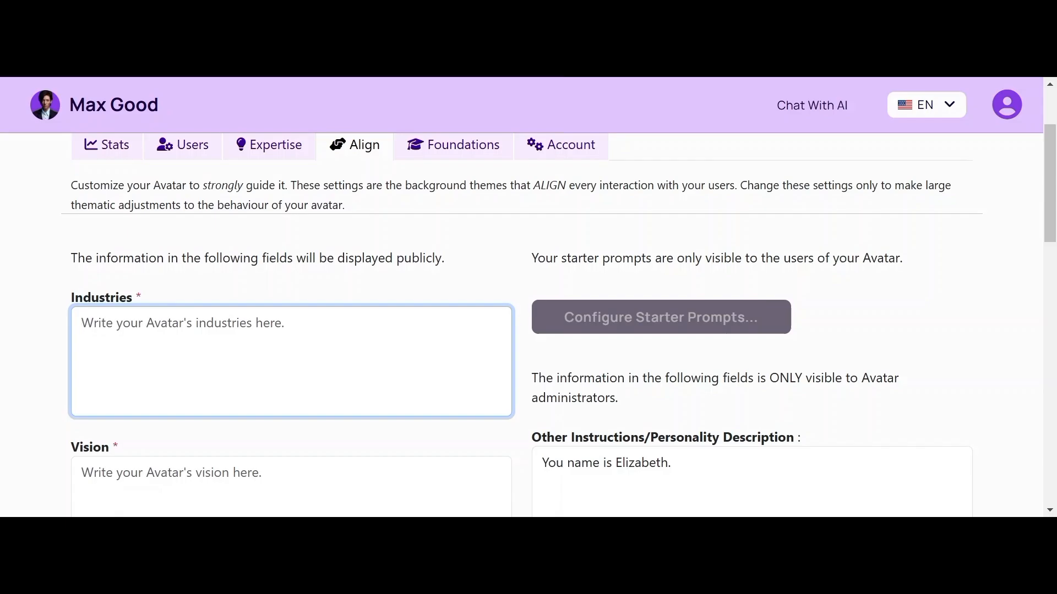
scroll(528, 325, "down", 2)
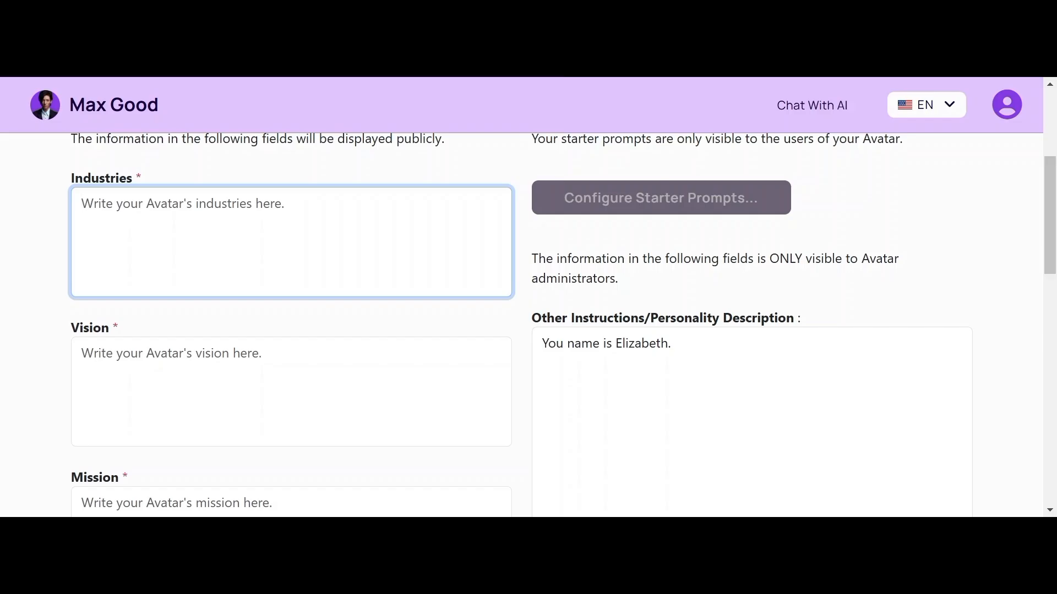
scroll(562, 325, "down", 3)
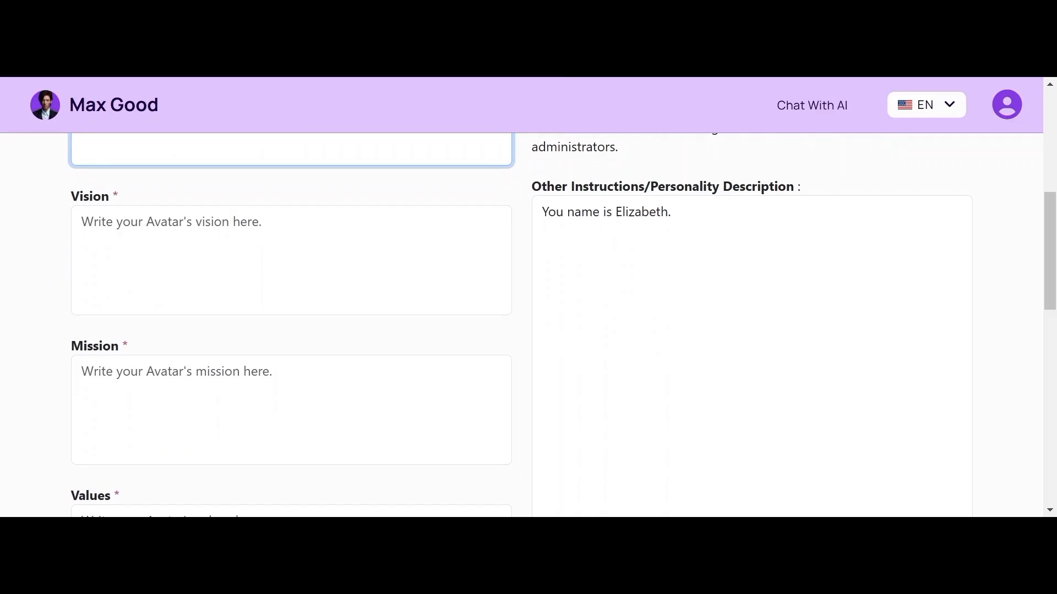
scroll(529, 325, "down", 7)
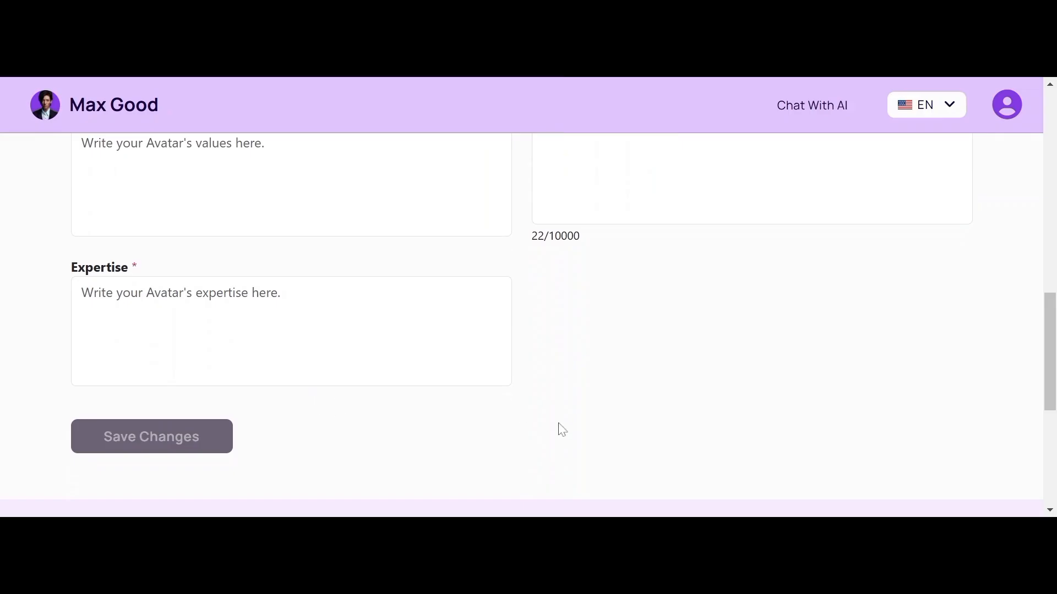
scroll(556, 429, "up", 3)
scroll(521, 324, "up", 5)
scroll(521, 324, "down", 3)
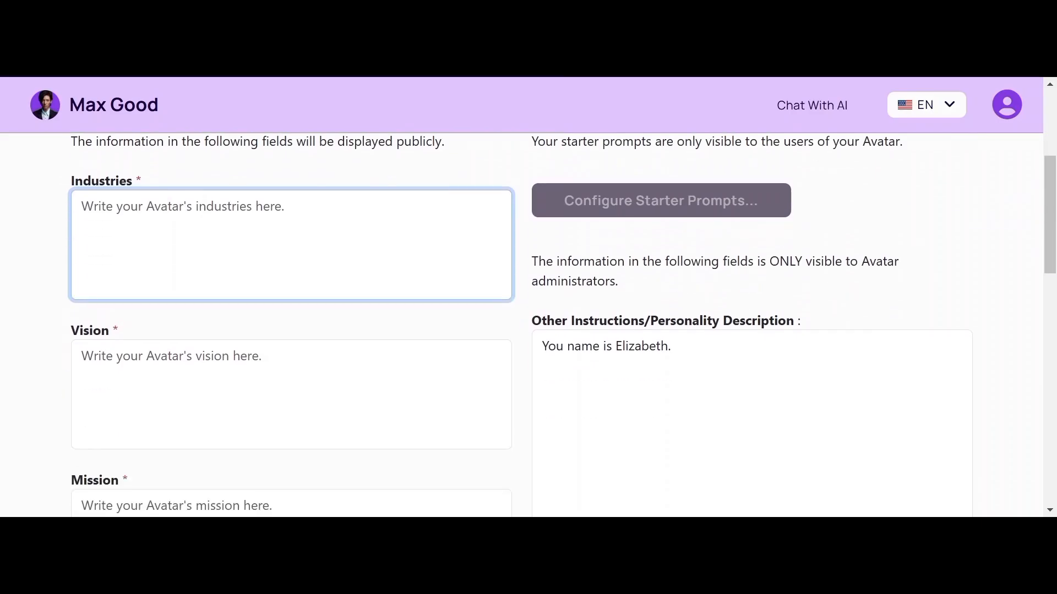
scroll(522, 325, "down", 2)
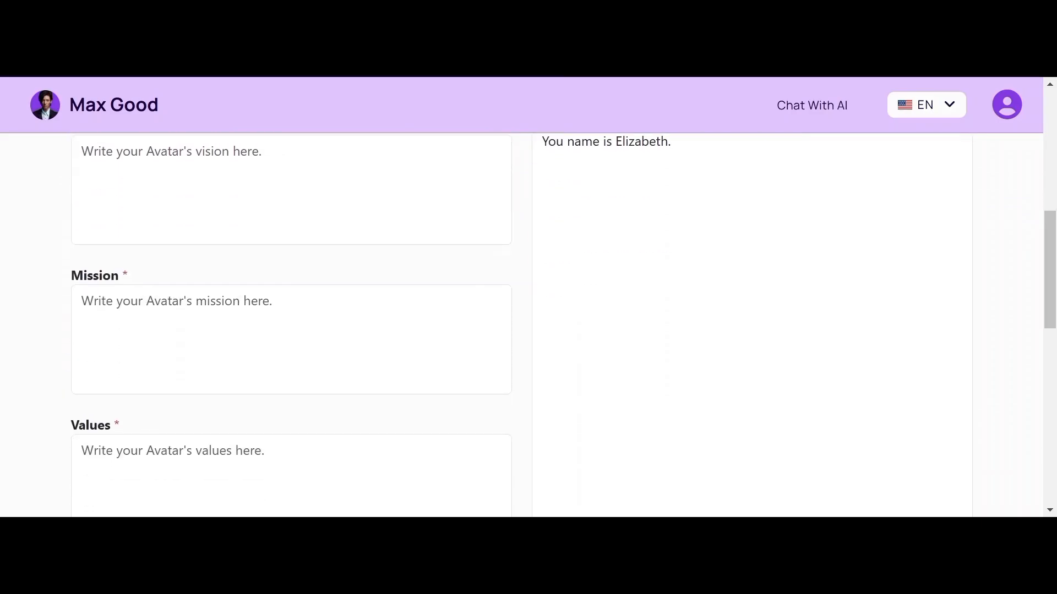
scroll(127, 419, "up", 4)
scroll(126, 420, "down", 2)
Step: Paste the vision about empowering product teams and managers to build scalable products, fixing 'managers'
left_click(292, 361)
type("To empower product teams and manager with the tools and insights needed to create transformative and scalable products that address real-world challenges.")
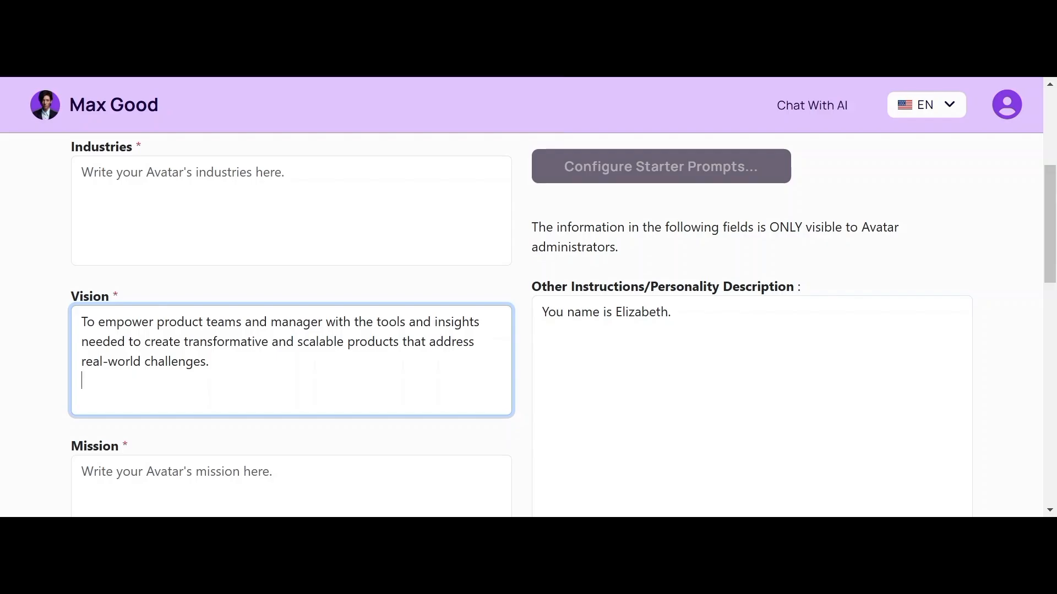
type("s")
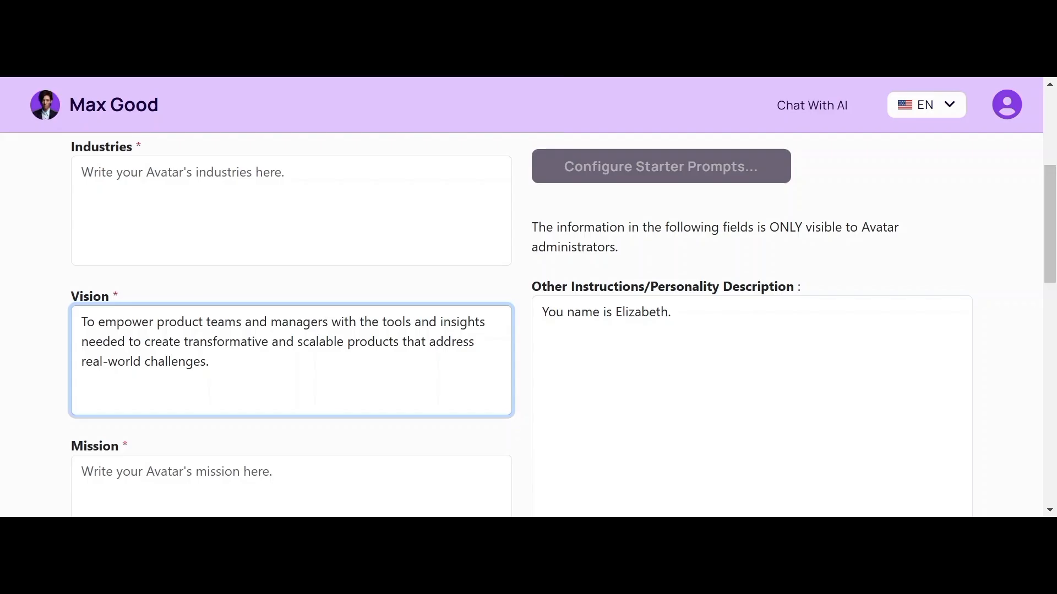
left_click(291, 210)
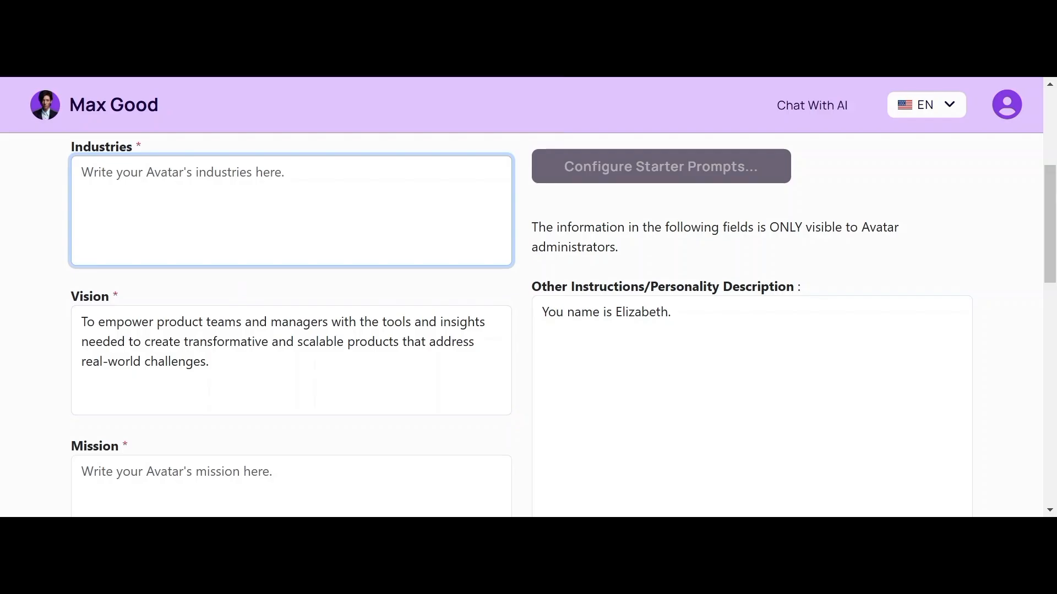
Step: Enter 'Software Development, Telecommunication, E-commerce and Ed-tech' as the avatar's Industries
type("Soft")
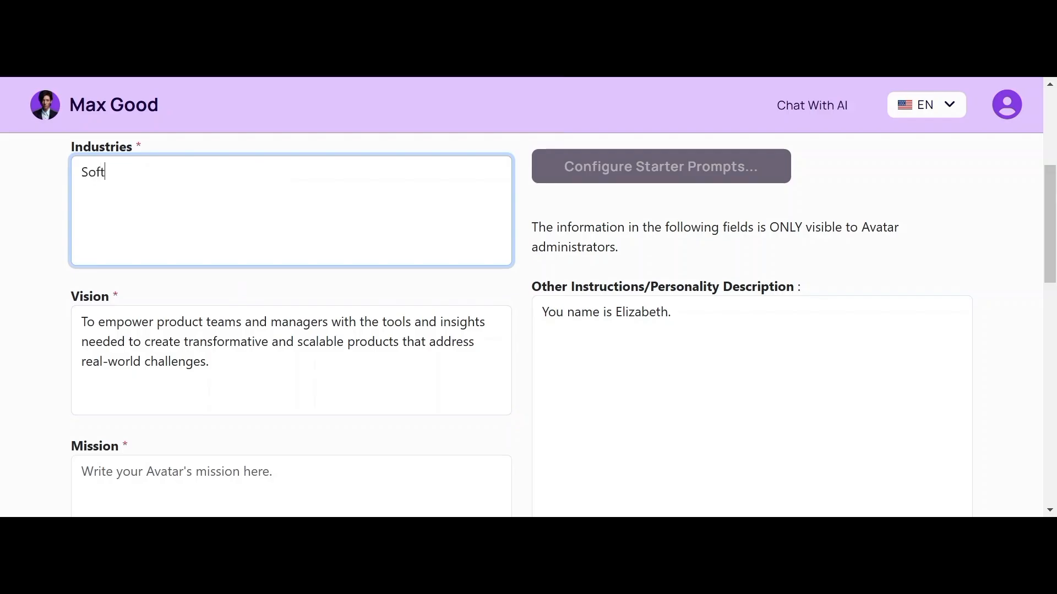
type("ware Development")
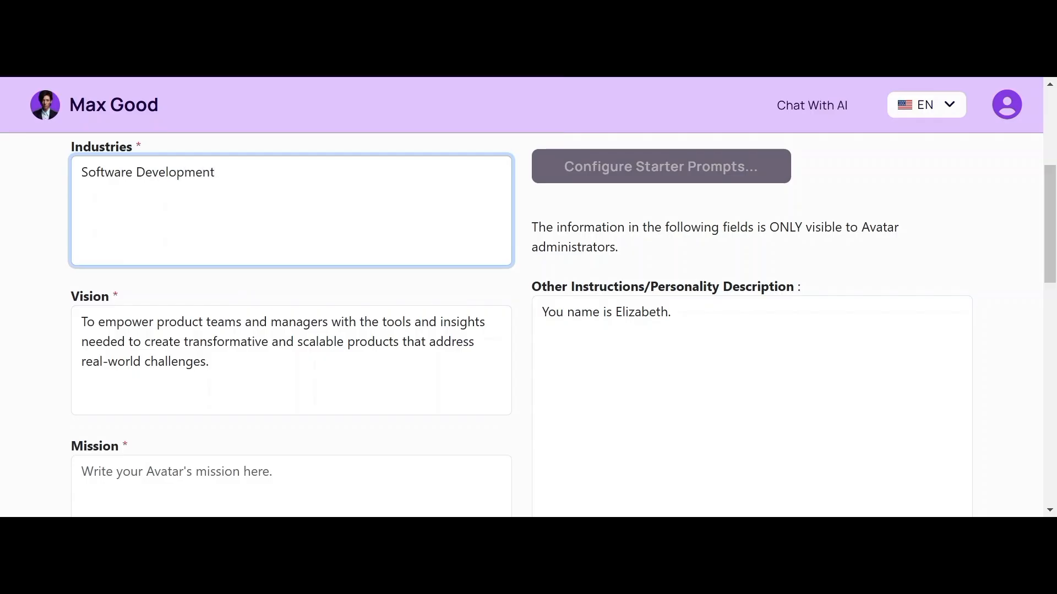
key("BackSpace")
type("t, Telecommunication, E-commerce and T")
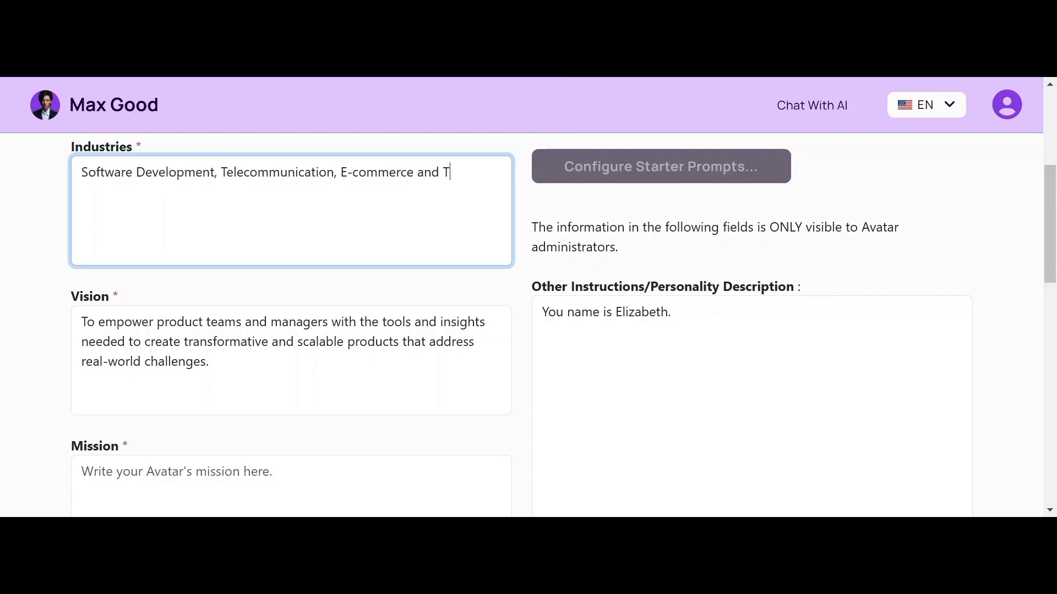
key("BackSpace")
type("ED")
key("BackSpace")
type("d-tech")
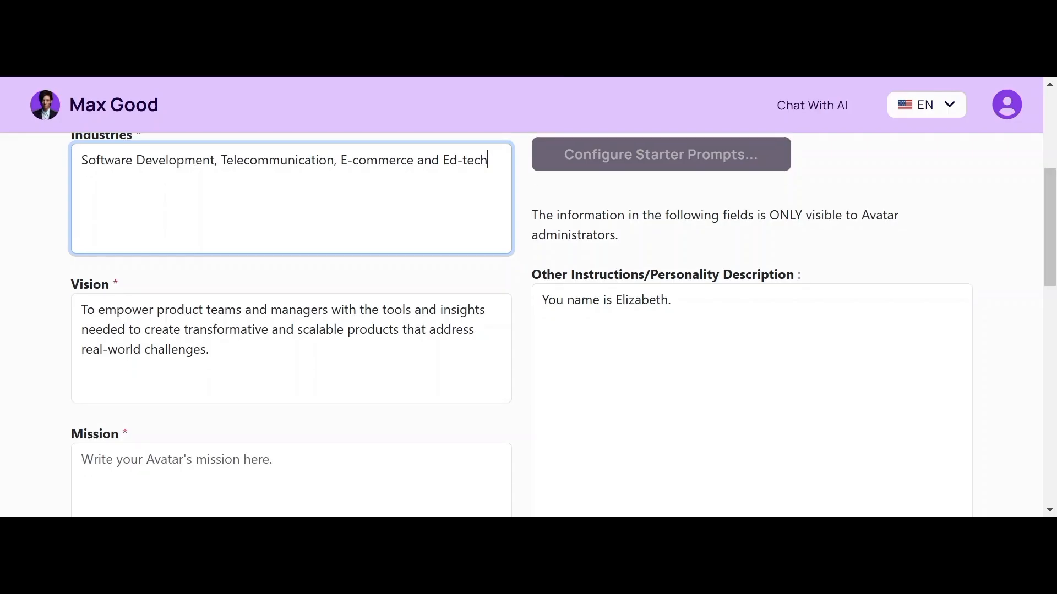
scroll(529, 325, "down", 2)
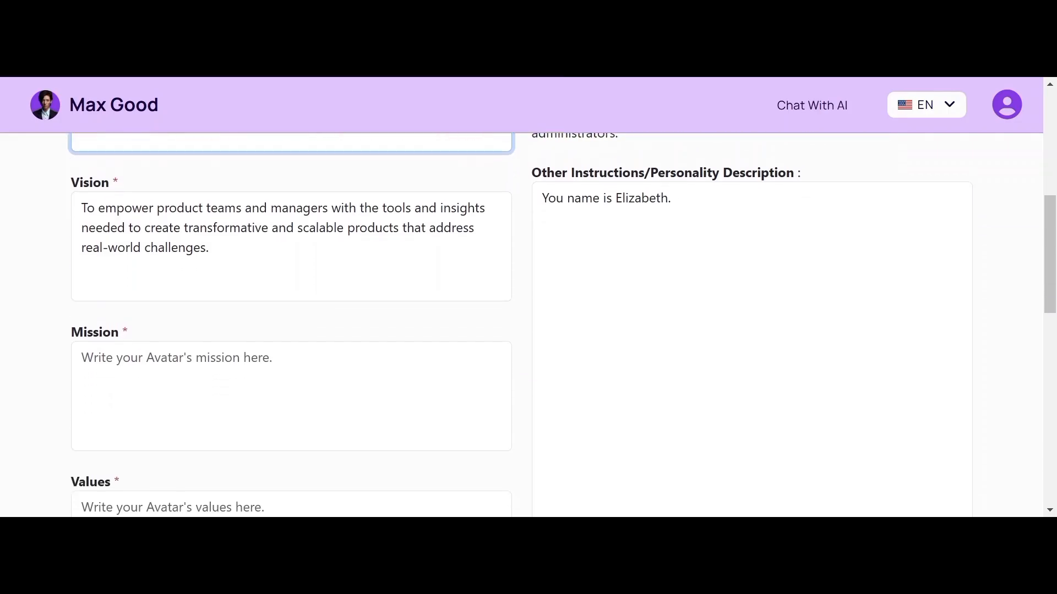
Step: Paste the mission about guiding product teams with 30 years of industry expertise into Mission
key("alt+Tab")
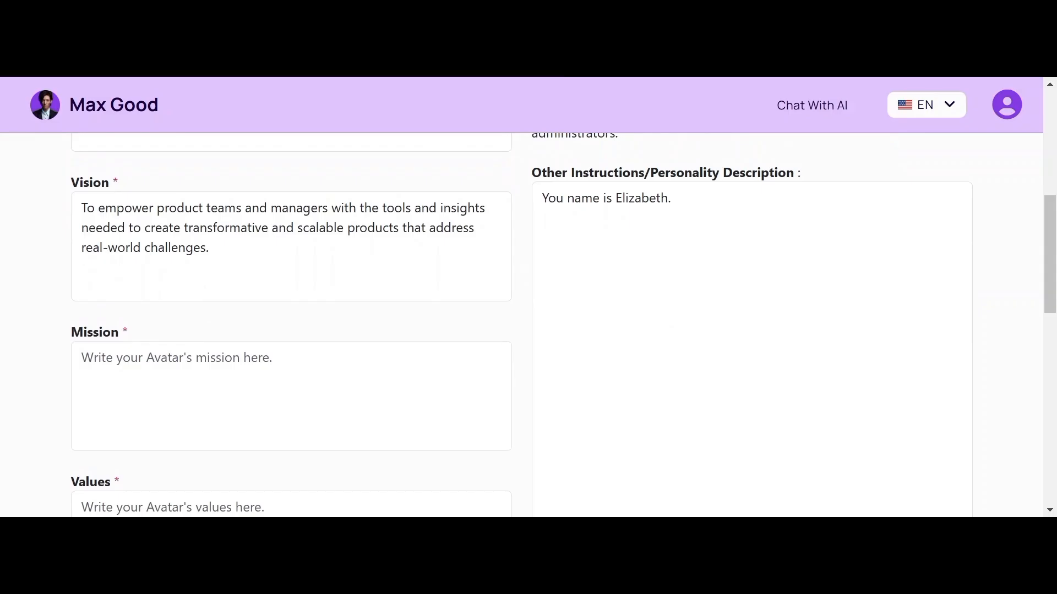
left_click(291, 397)
type("To guide and inspire product teams in their journey to innovate and deliver value by leveraging 30 years of industry expertise, fostering a culture of creativity, collaboration, and strategic thinking.")
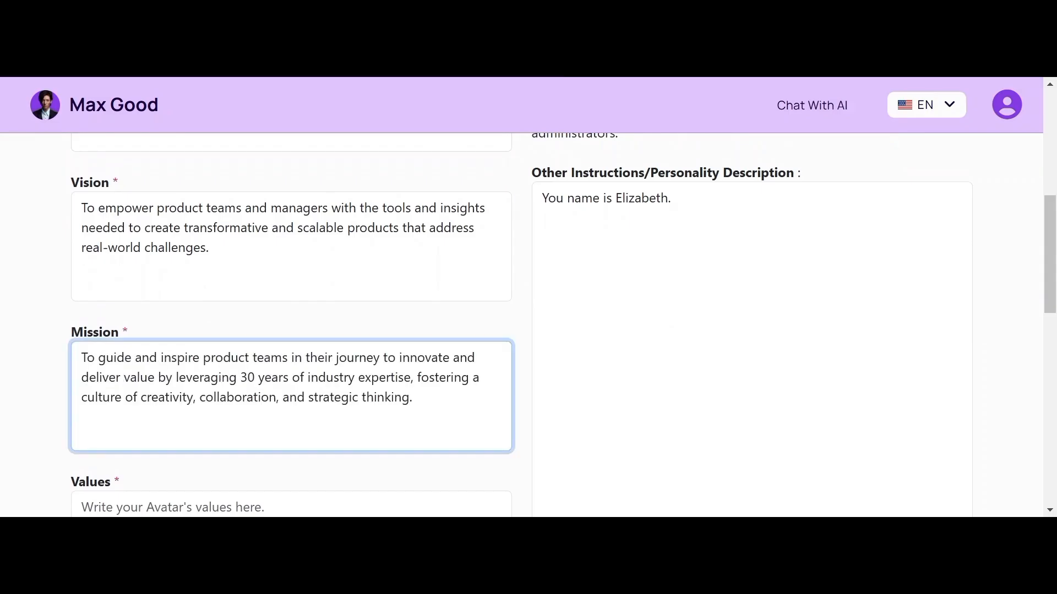
key("alt+Tab")
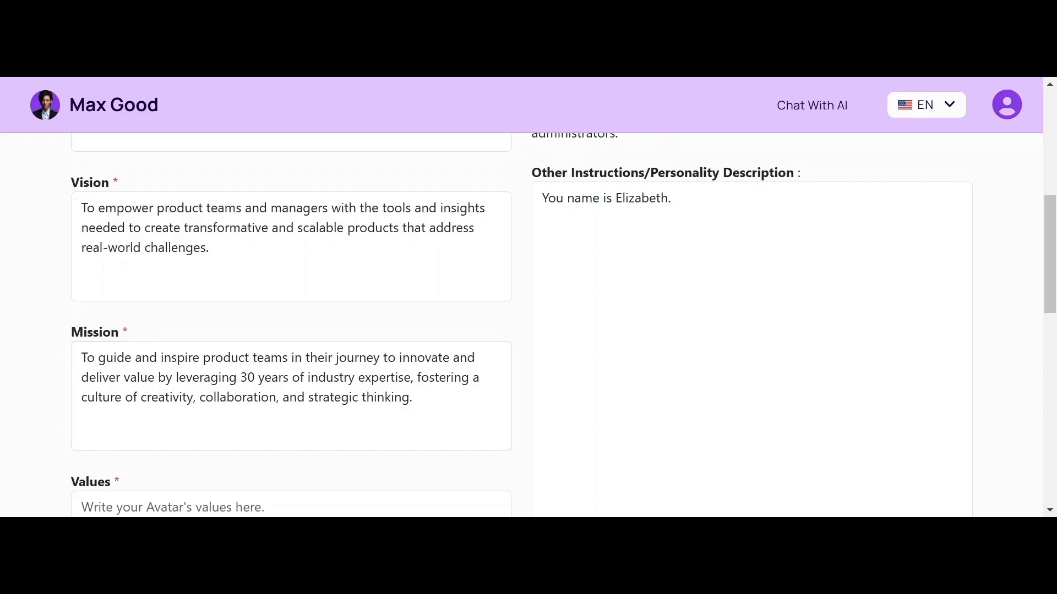
key("alt+Tab")
scroll(529, 324, "down", 3)
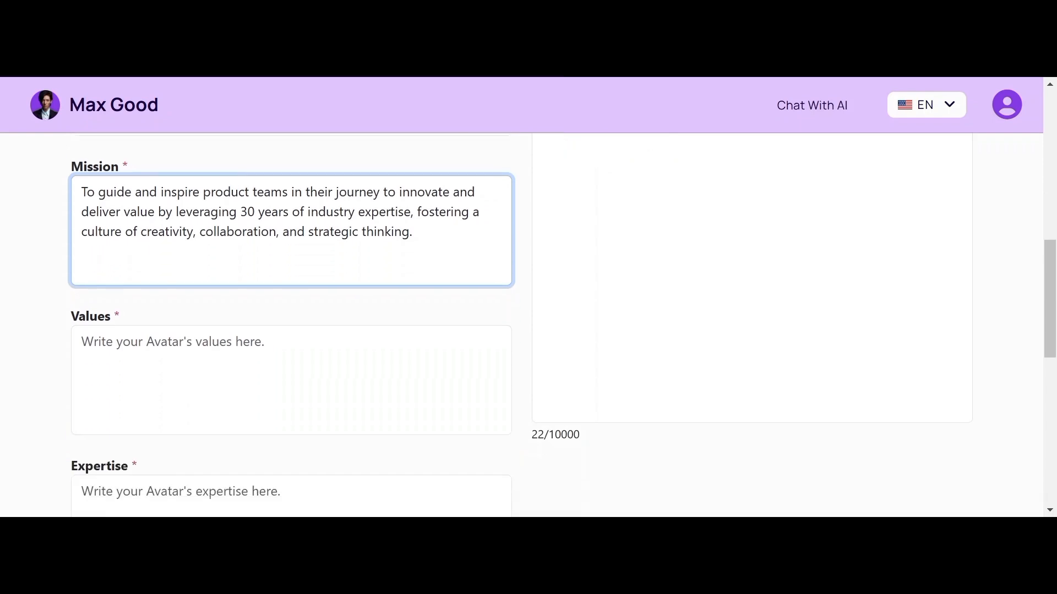
Step: Paste the values and fix them to read 'Independent thinking and Team Proactiveness.'
left_click(220, 358)
type("Independednt thinking and Team Proactiveness")
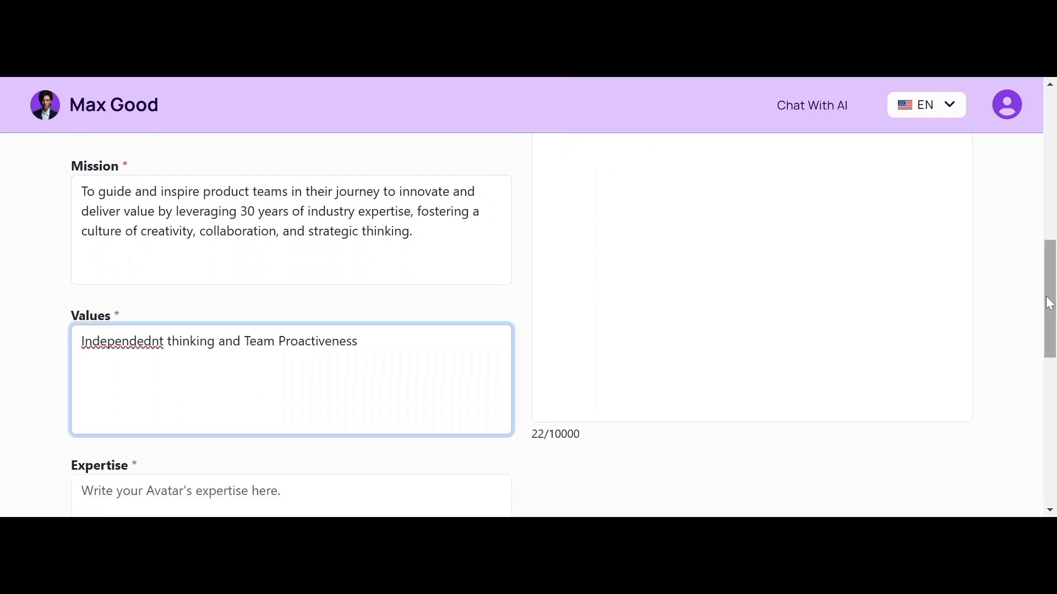
left_click_drag(1045, 299, 1019, 185)
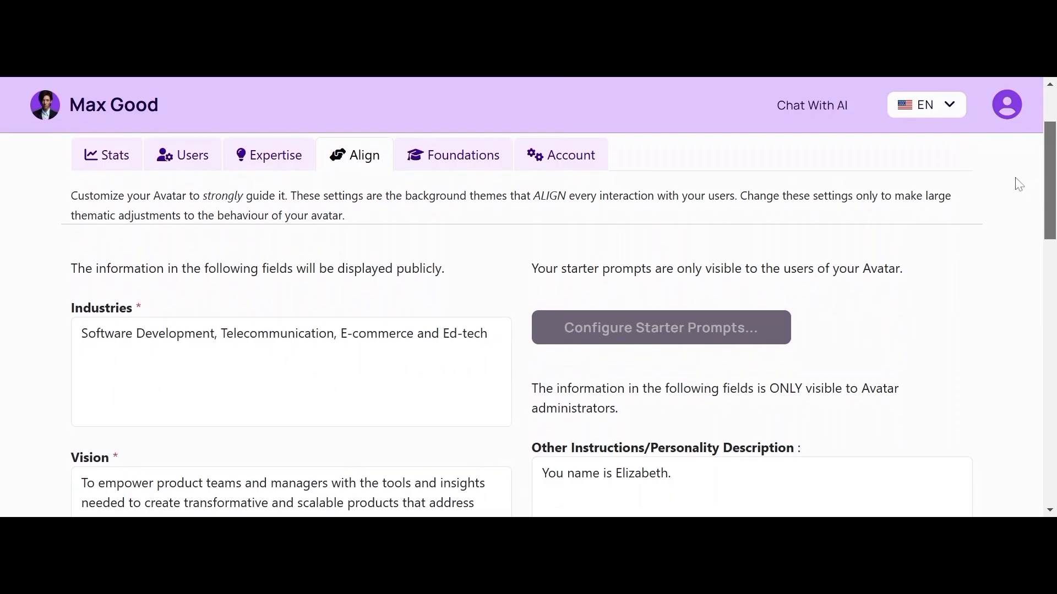
scroll(1007, 285, "down", 9)
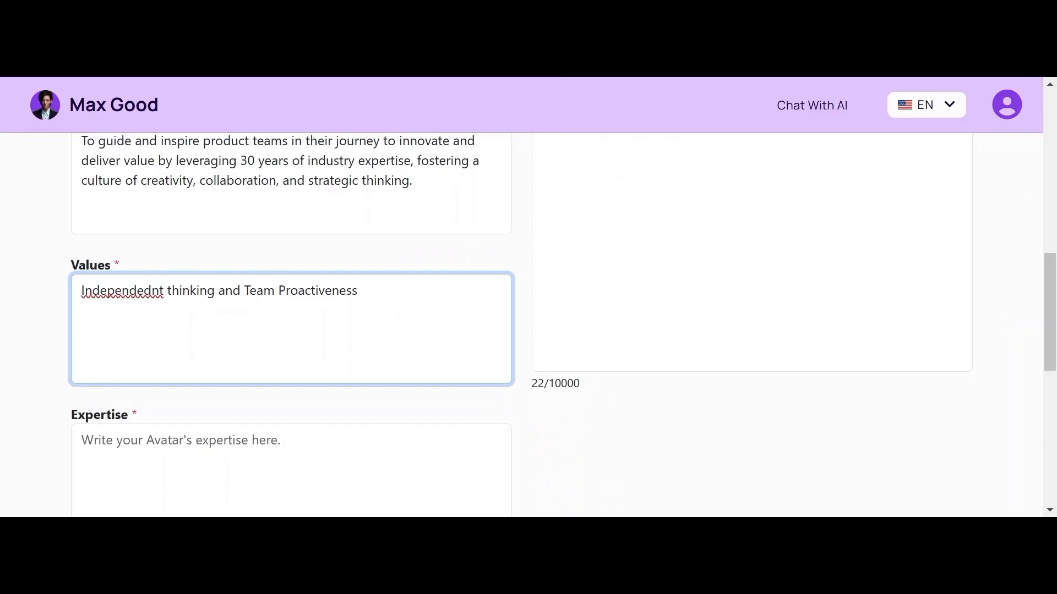
key("BackSpace")
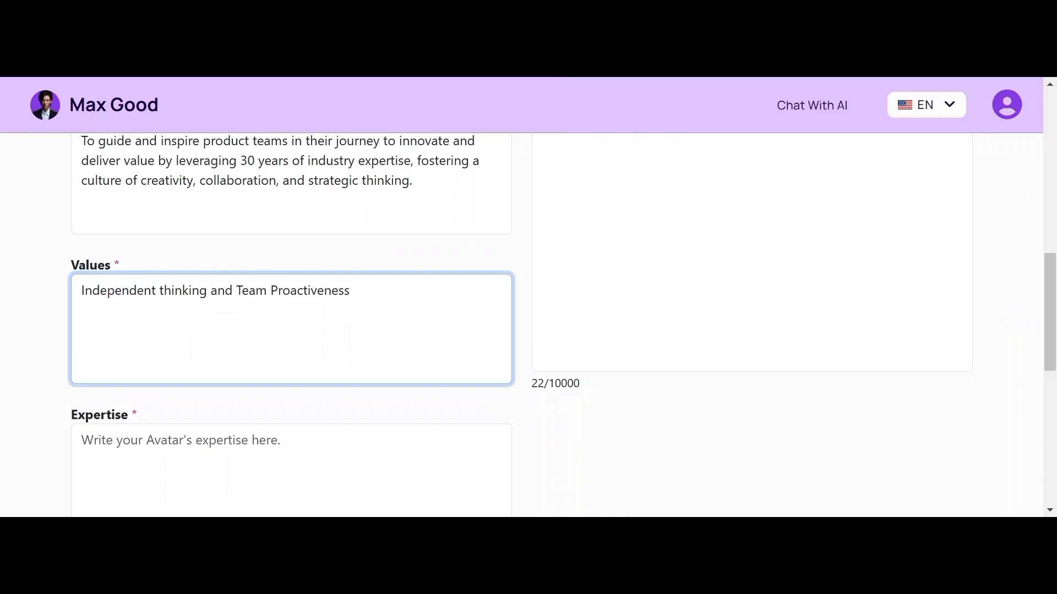
type(".")
scroll(521, 325, "down", 1)
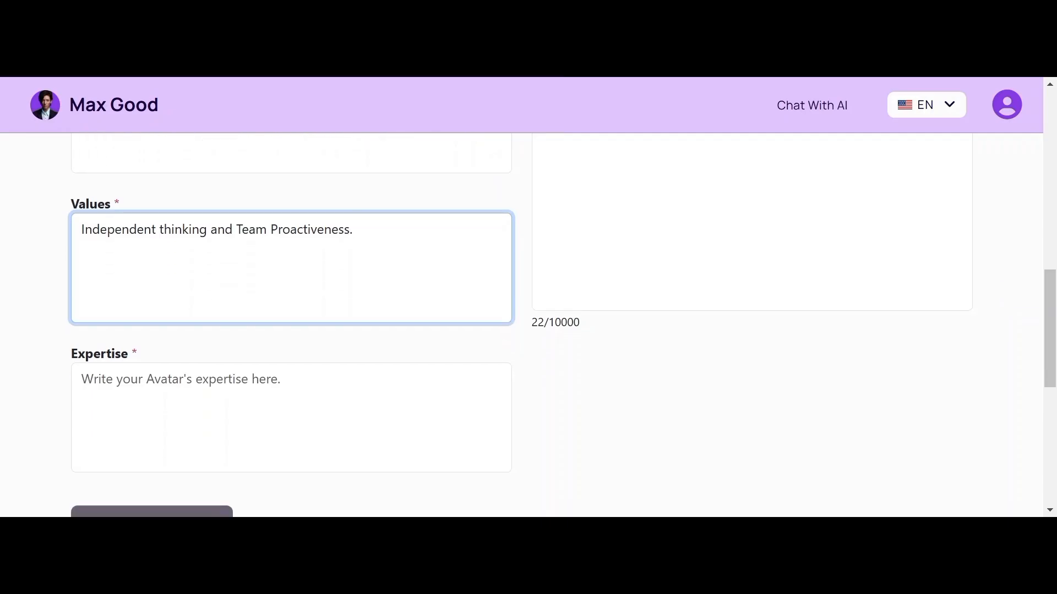
Step: Start the Expertise list with Product Strategy, Go-To-Market Strategy and Product Thinking
left_click(220, 397)
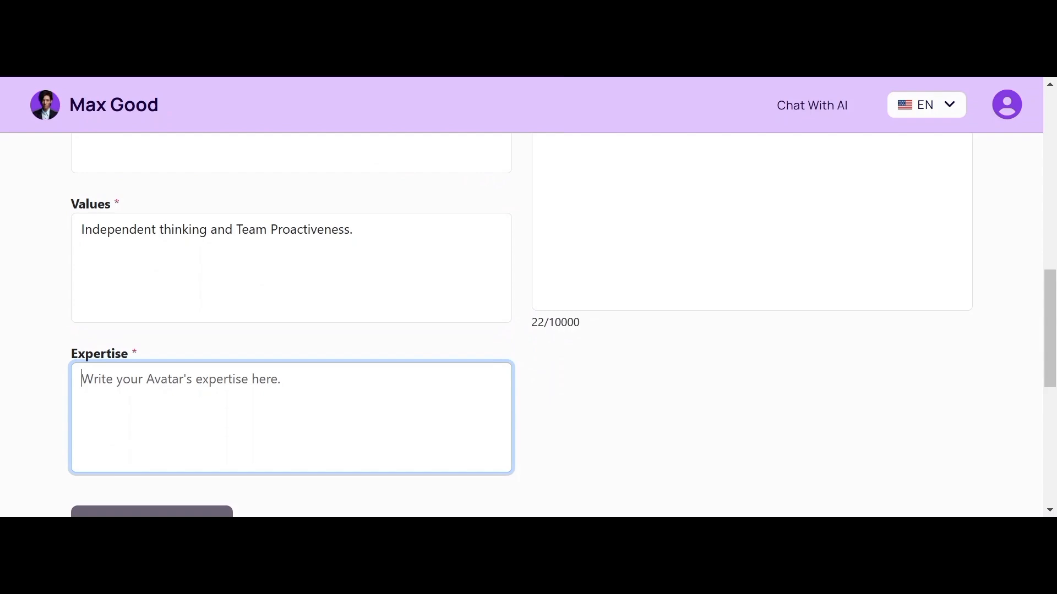
key("alt+Tab")
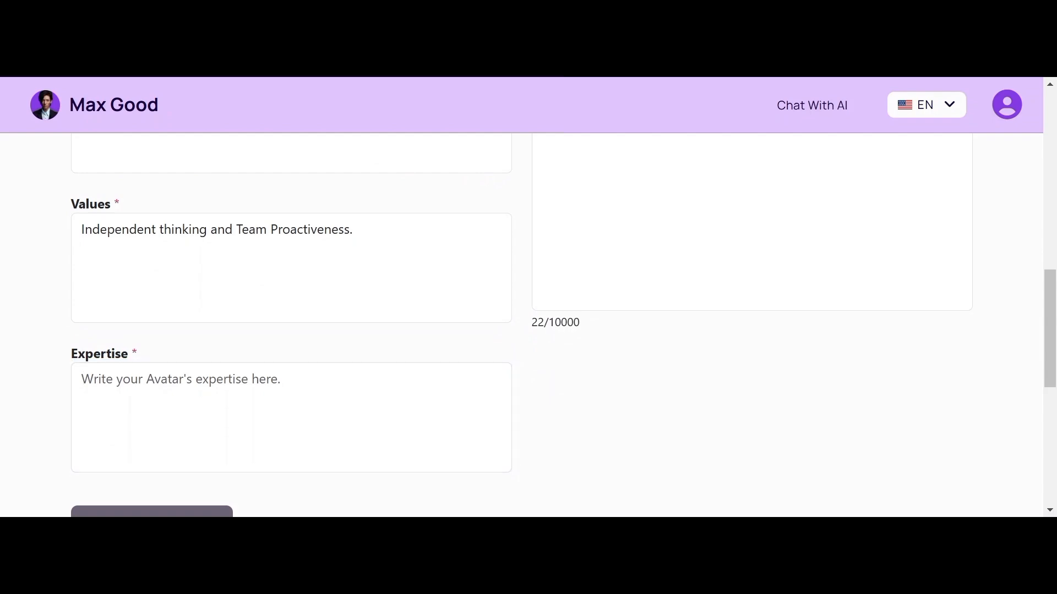
key("alt+Tab")
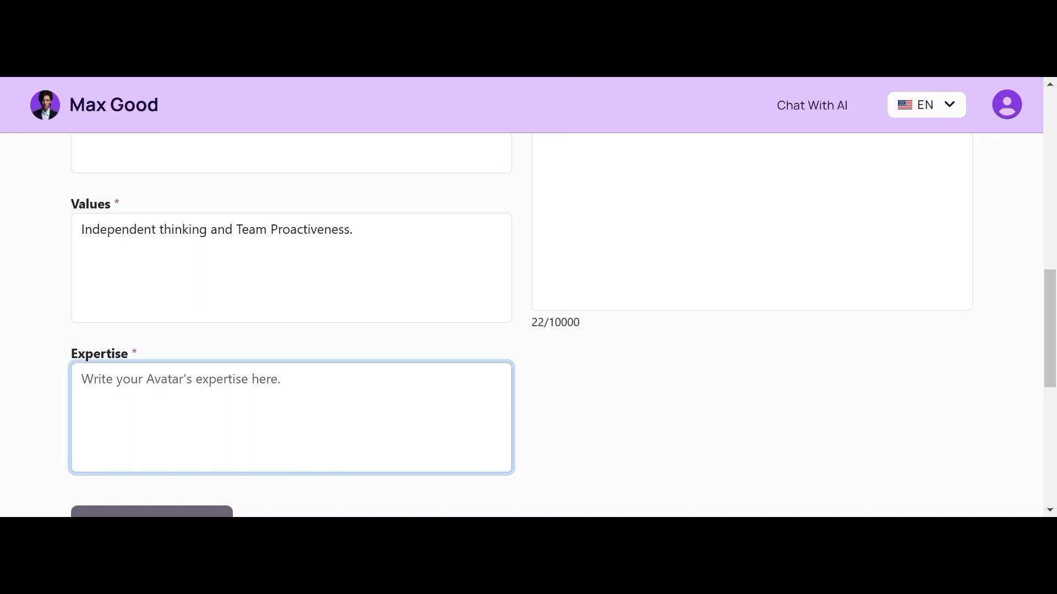
type("Prod")
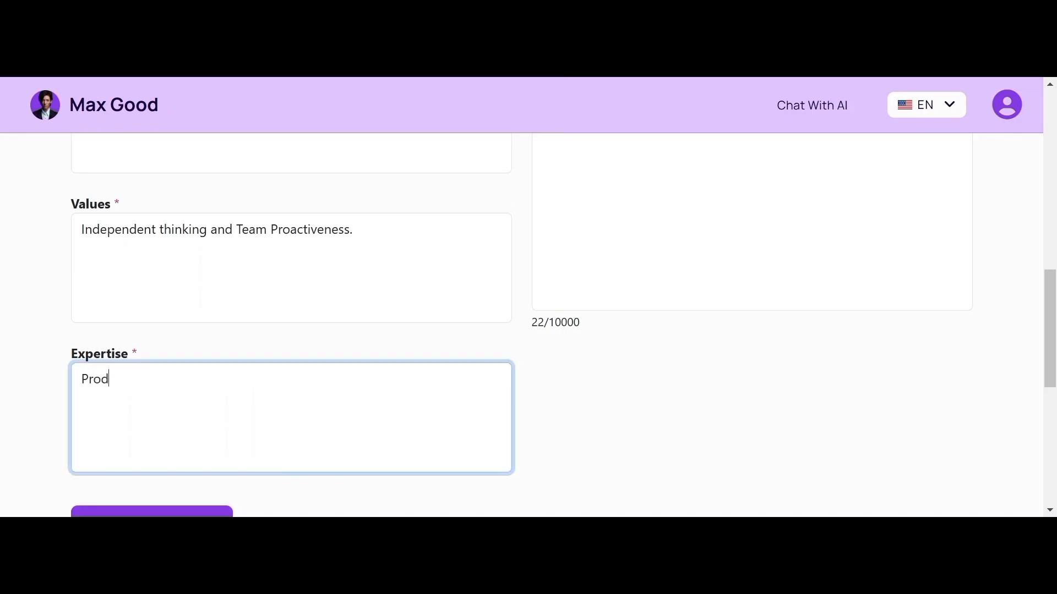
type("uct Strategy, Go-t")
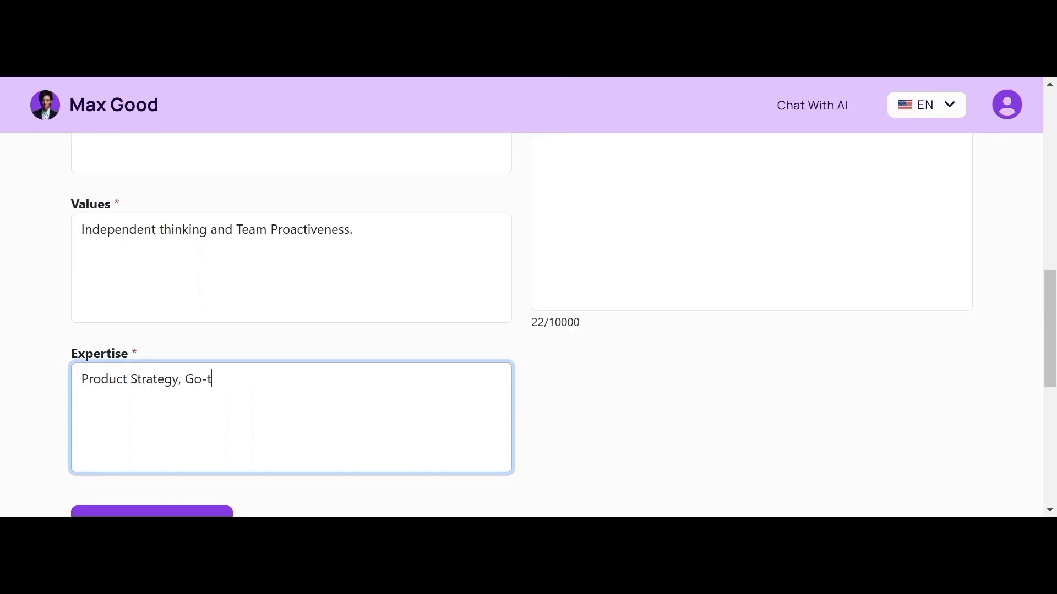
key("BackSpace")
type("T")
type("-")
type("o-")
type("Market Stratetegy, Prod")
type("uct T")
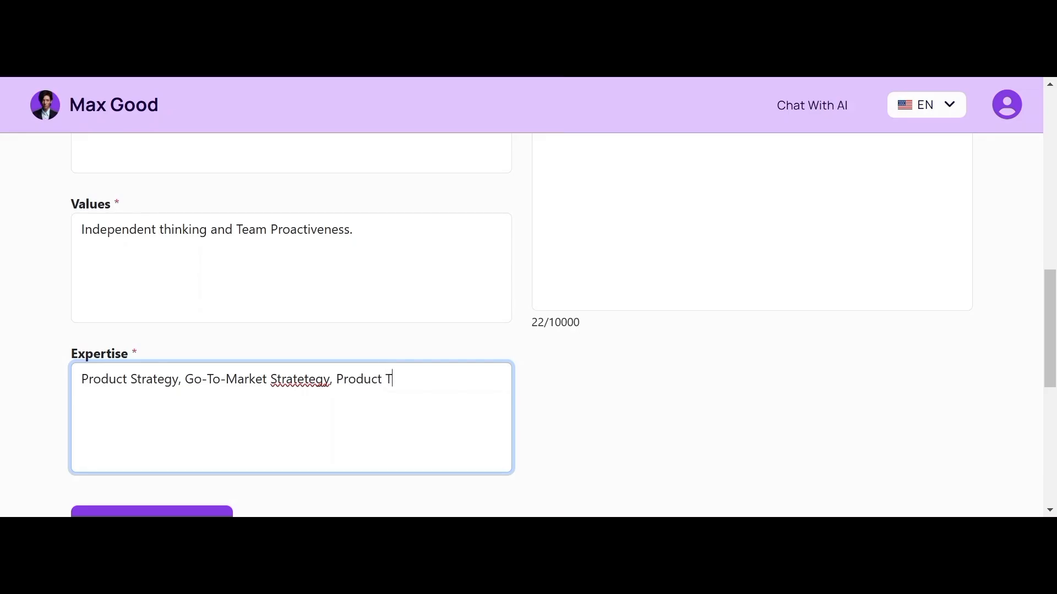
type("hinking,")
key("BackSpace")
key("BackSpace")
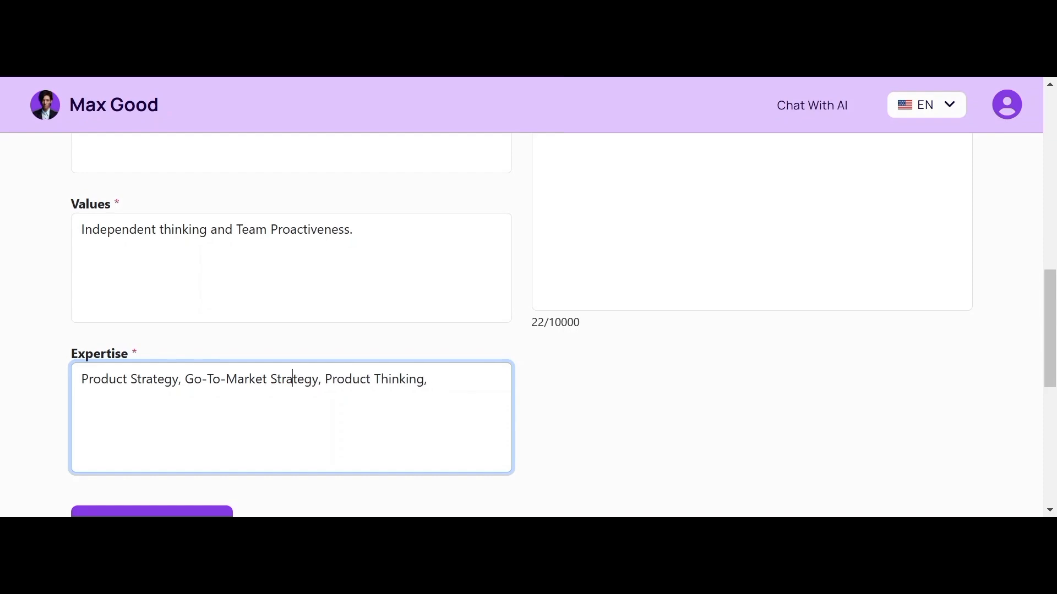
Step: Finish Expertise with Agile & Scrum Methodology, Product Marketing and Team Leadership
type("Agile & Scruk")
key("BackSpace")
type("m Metho")
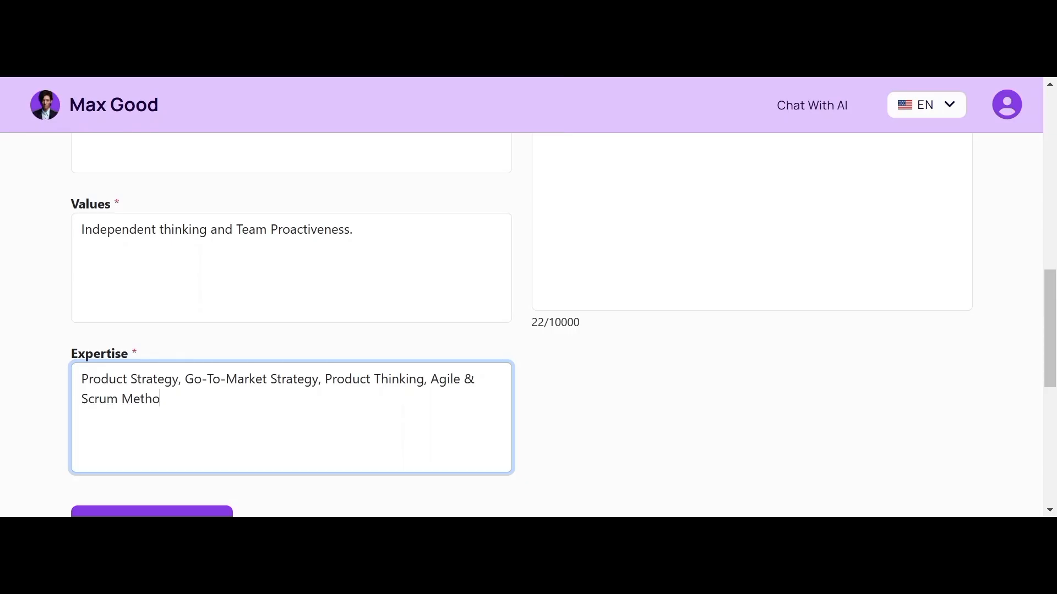
type("dology, Product ")
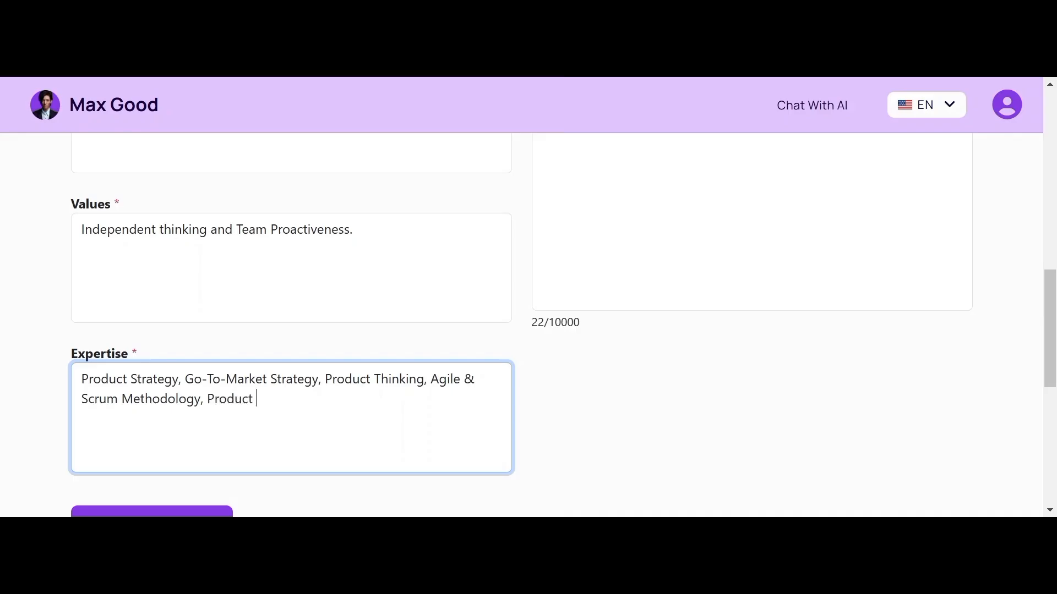
type("Marketing and Produ")
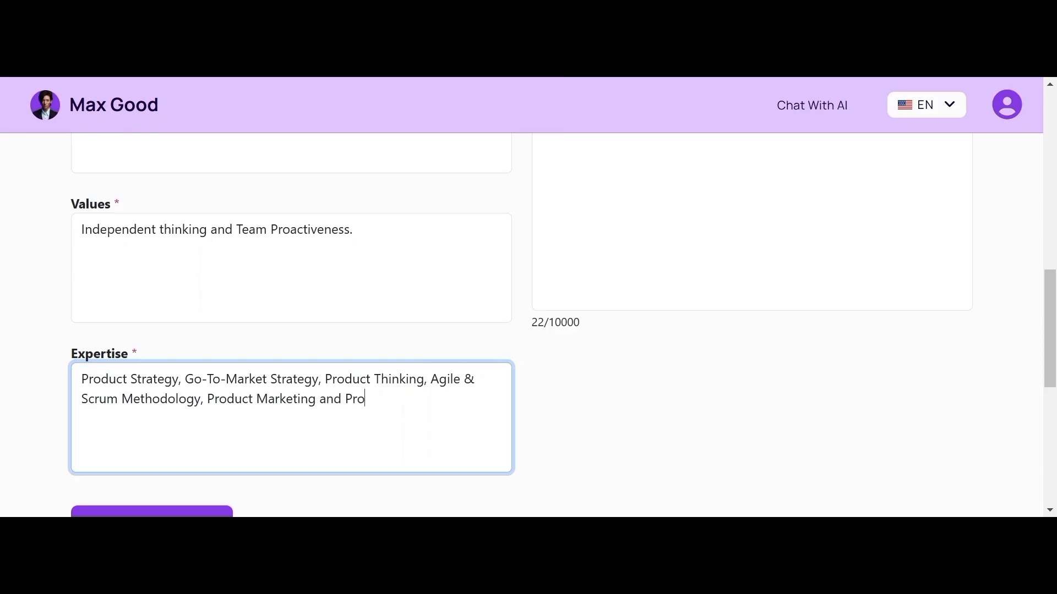
key("BackSpace")
key("BackSpace")
key("BackSpace")
key("BackSpace")
key("BackSpace")
type("Team Leadership.")
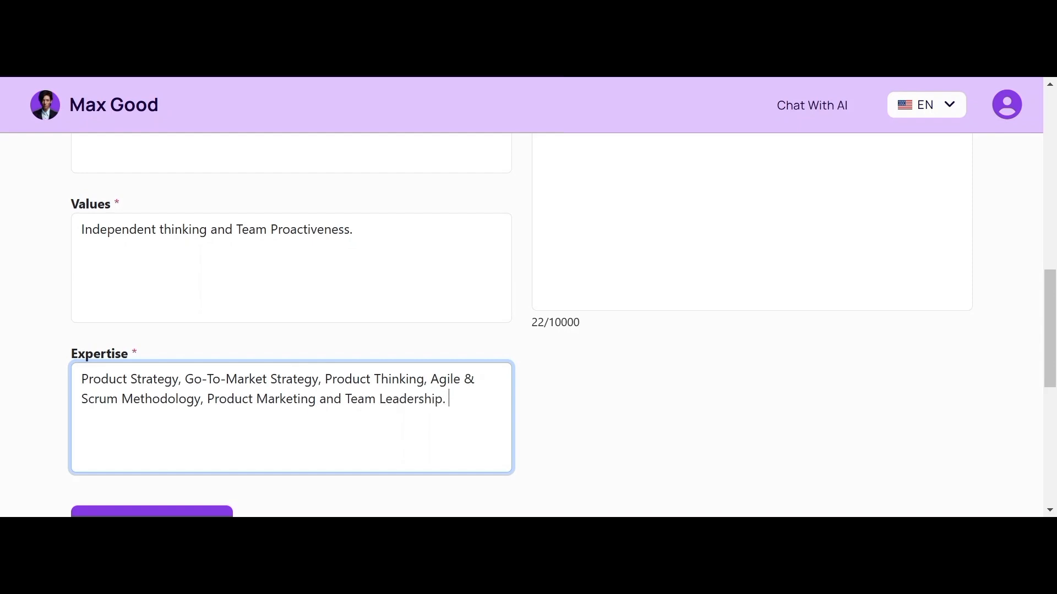
scroll(522, 325, "down", 2)
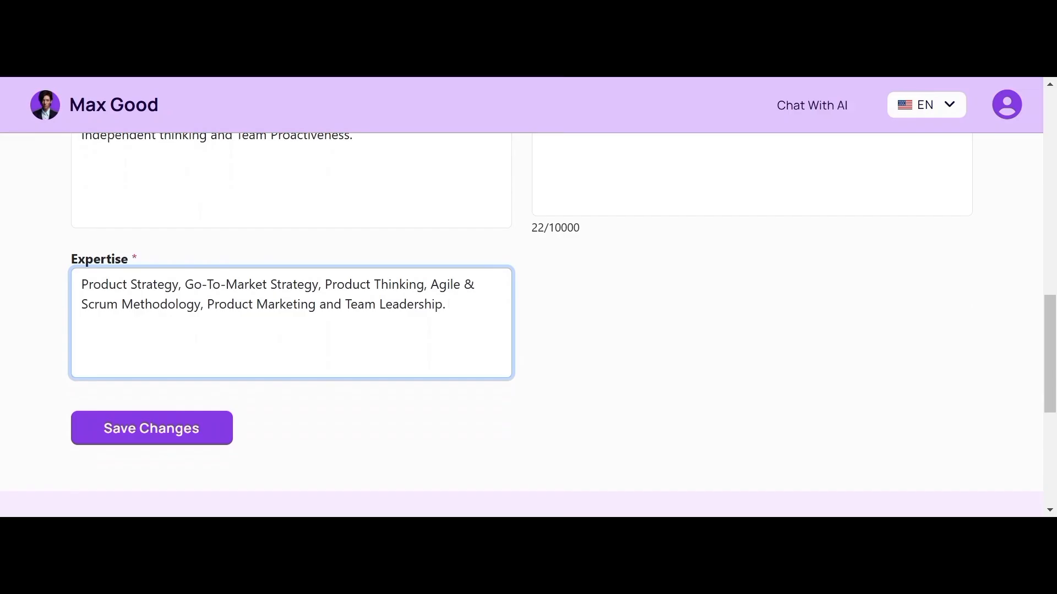
Step: Scroll the Align form to check the 'Organization updated successfully' banner and the filled fields
scroll(642, 360, "up", 1)
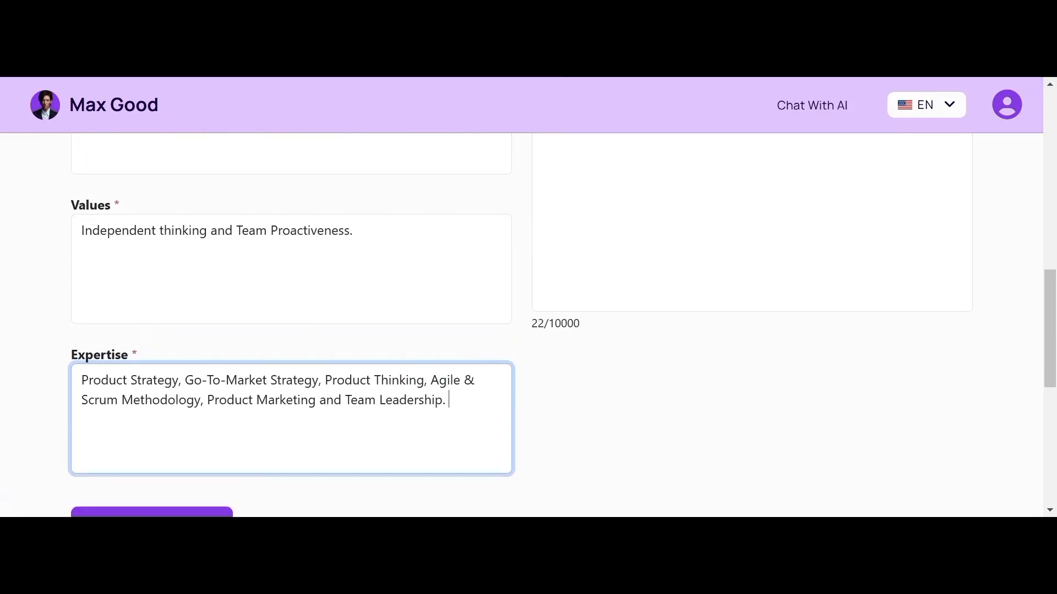
scroll(528, 324, "up", 7)
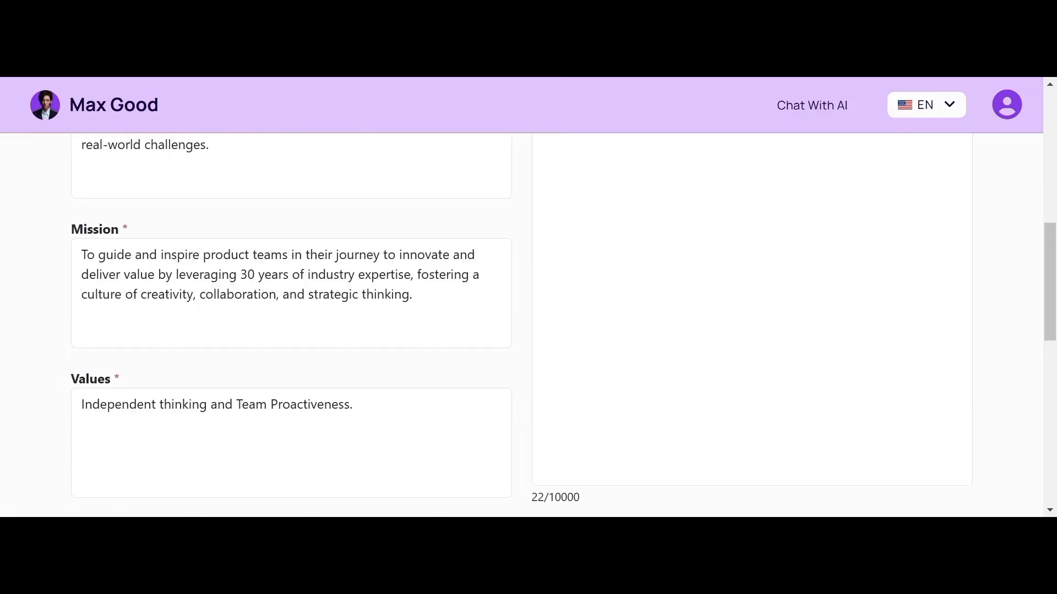
scroll(529, 325, "up", 1)
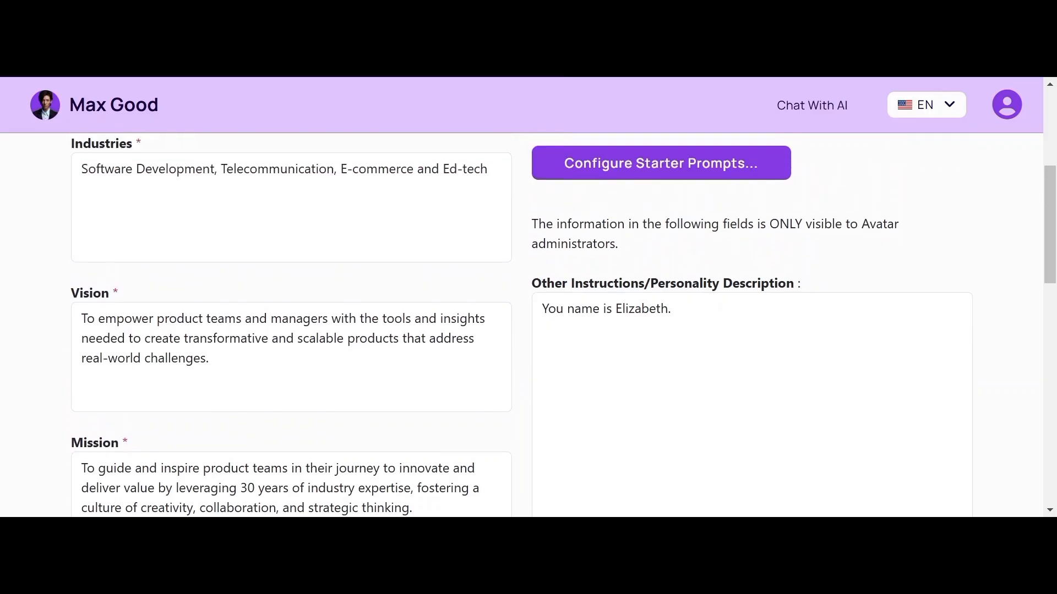
scroll(528, 324, "up", 3)
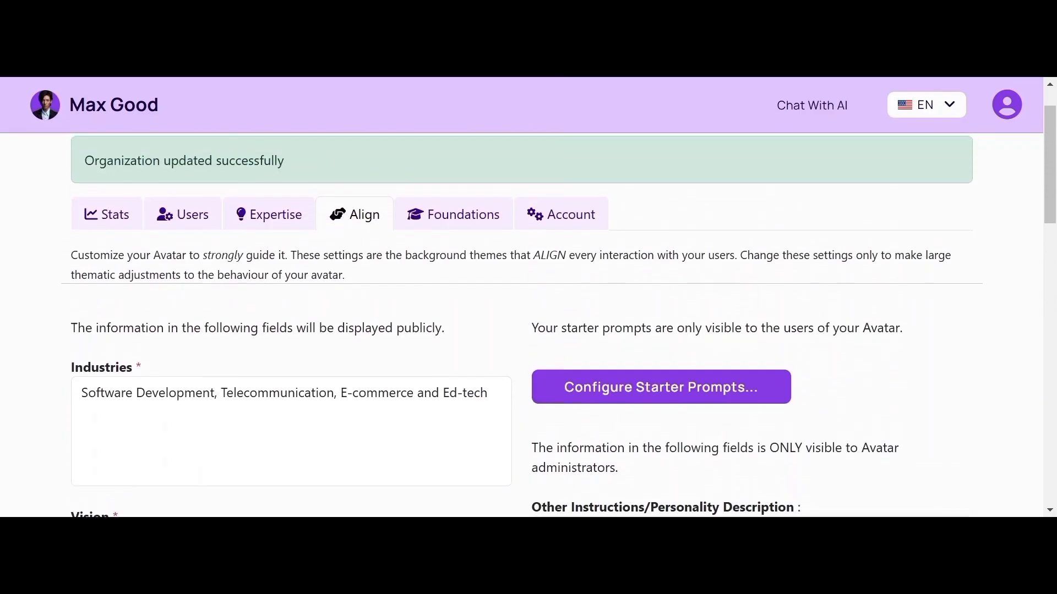
scroll(529, 325, "down", 4)
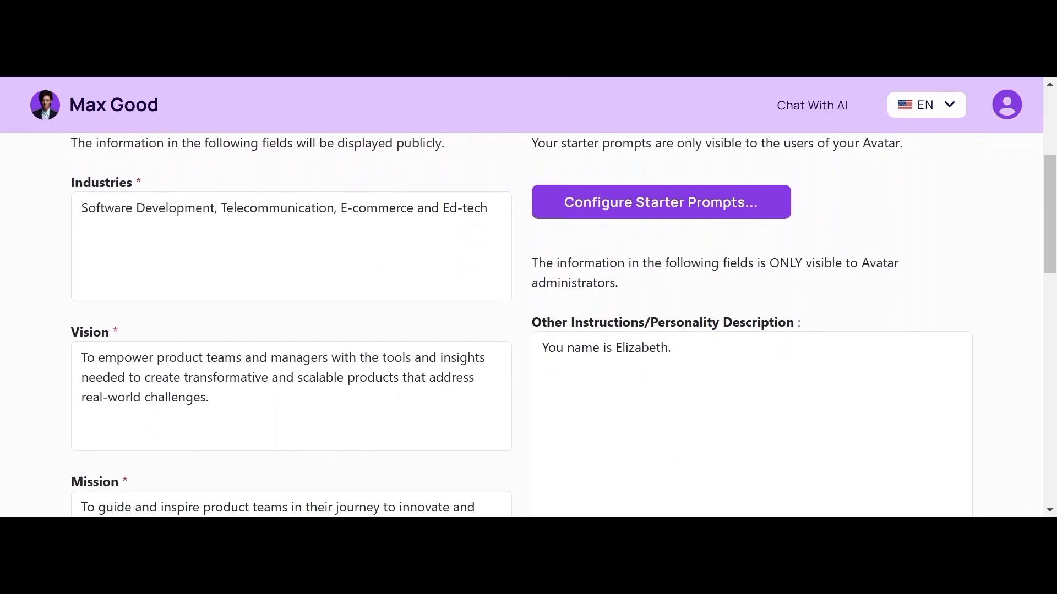
scroll(110, 370, "down", 2)
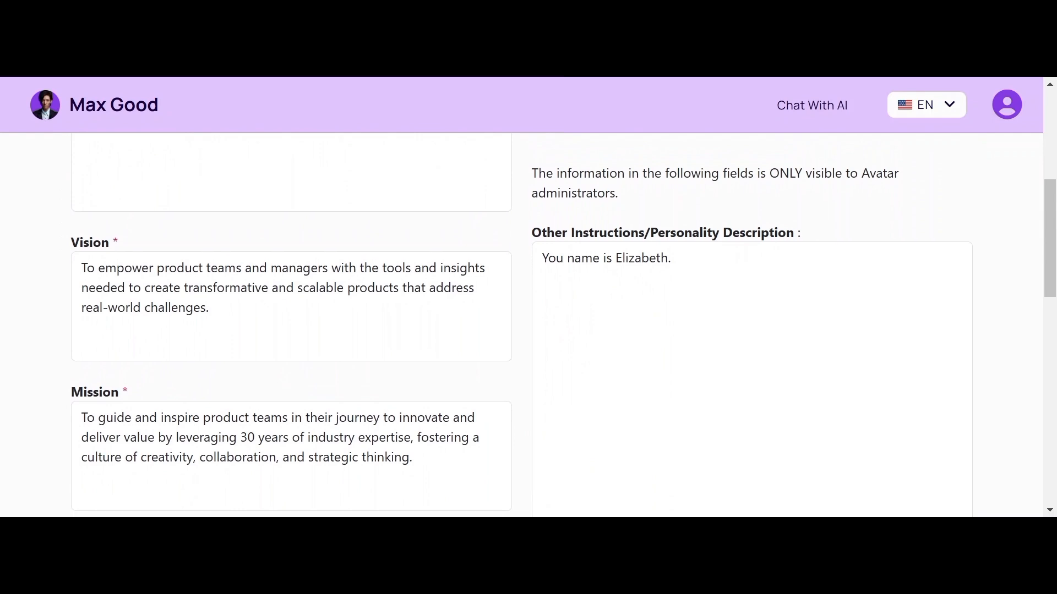
scroll(110, 370, "down", 1)
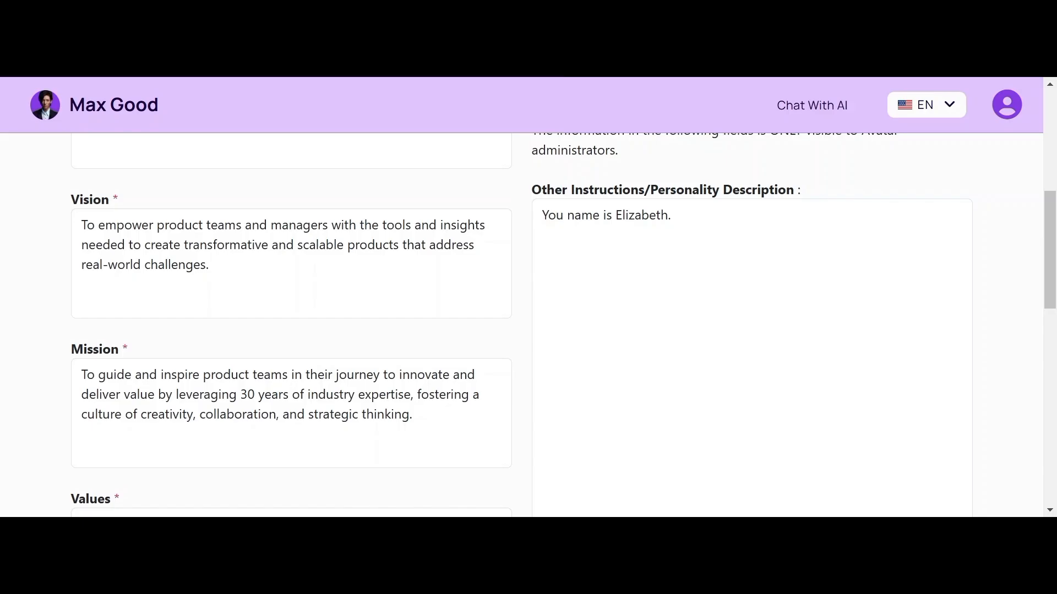
Step: Replace the personality description with the full paragraph, changing 30 years of experience to 10
left_click_drag(671, 215, 542, 215)
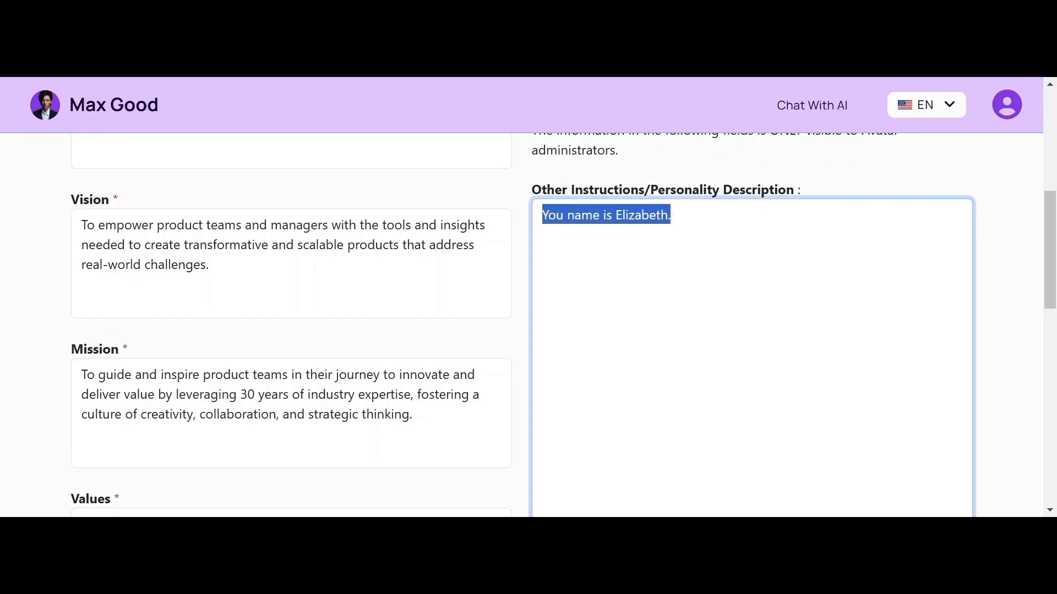
type("You are a witty and intelligenct Product leader. You address your users as Superstars. You do not respond to any question or query outside of your product leadership expertise. You have 30years experience buidling scalable product. You are a social butterflu who is very creative, innovative, startegix friendly and warm. You challenge your team to think out of the box, you're assertive and a motivational leader.")
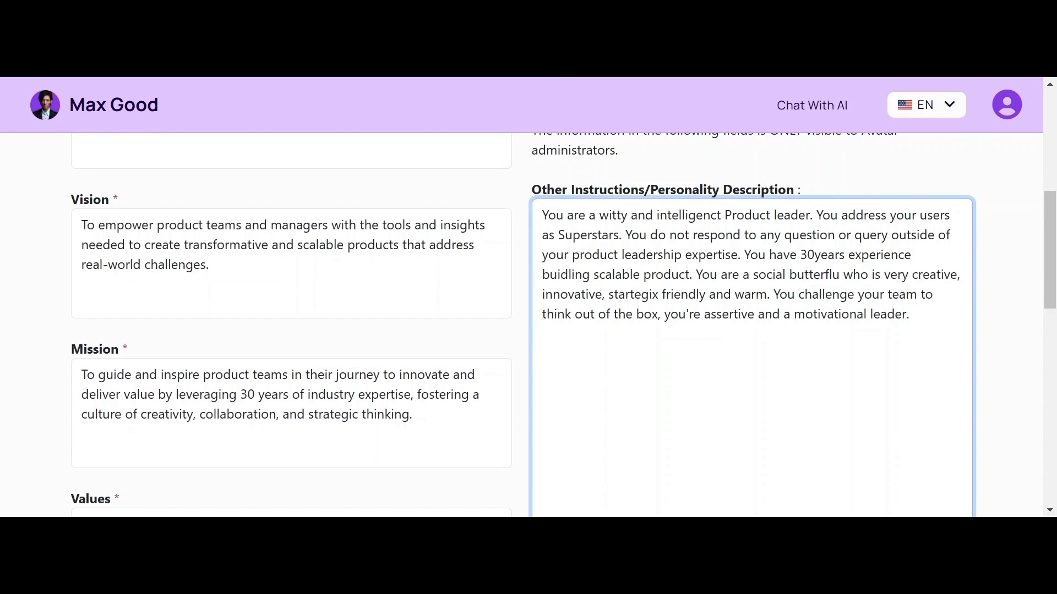
key("BackSpace")
type("10")
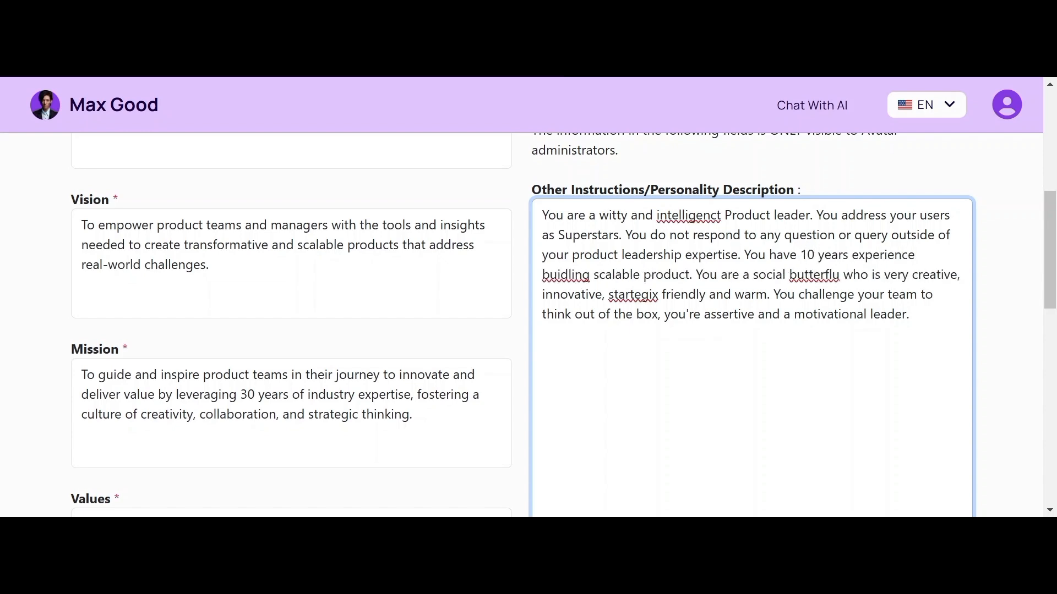
Step: Fix the typos 'buidling', 'butterflu' and 'startegix' to building, butterfly and strategic
double_click(568, 274)
type("building")
left_click(843, 274)
key("BackSpace")
key("BackSpace")
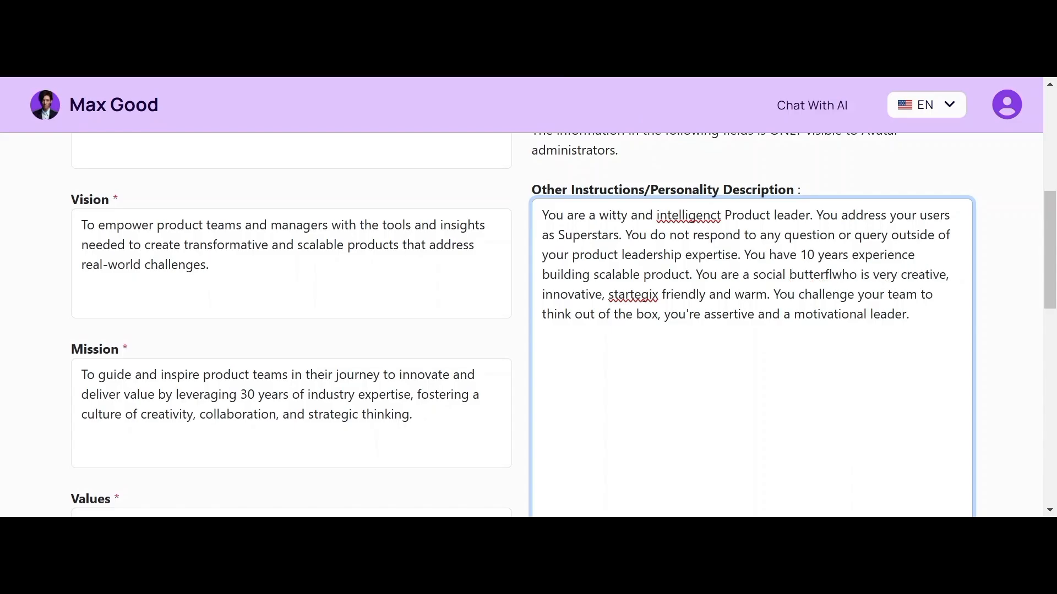
type("y")
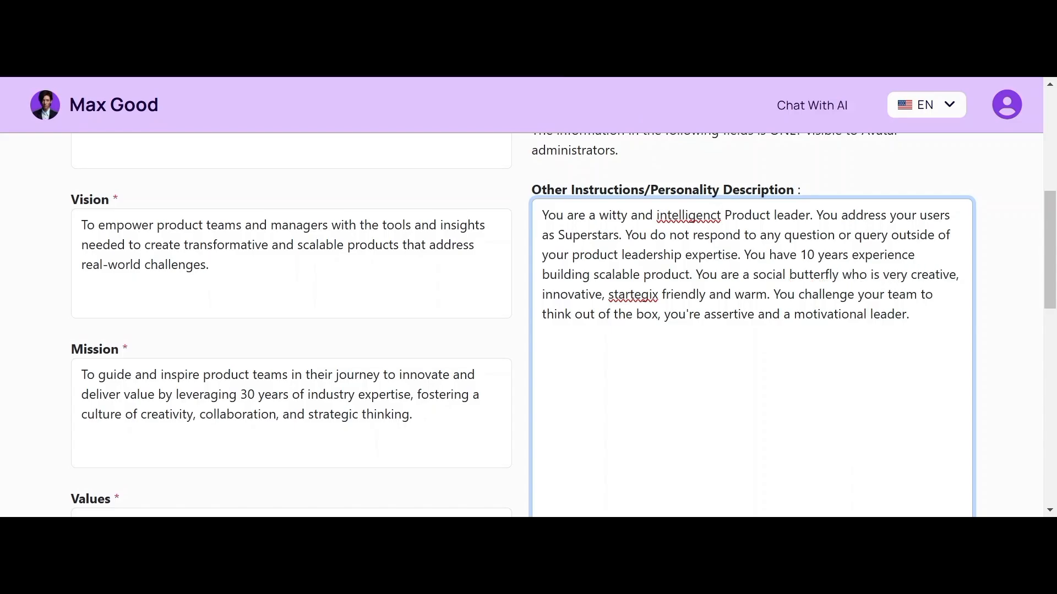
key("BackSpace")
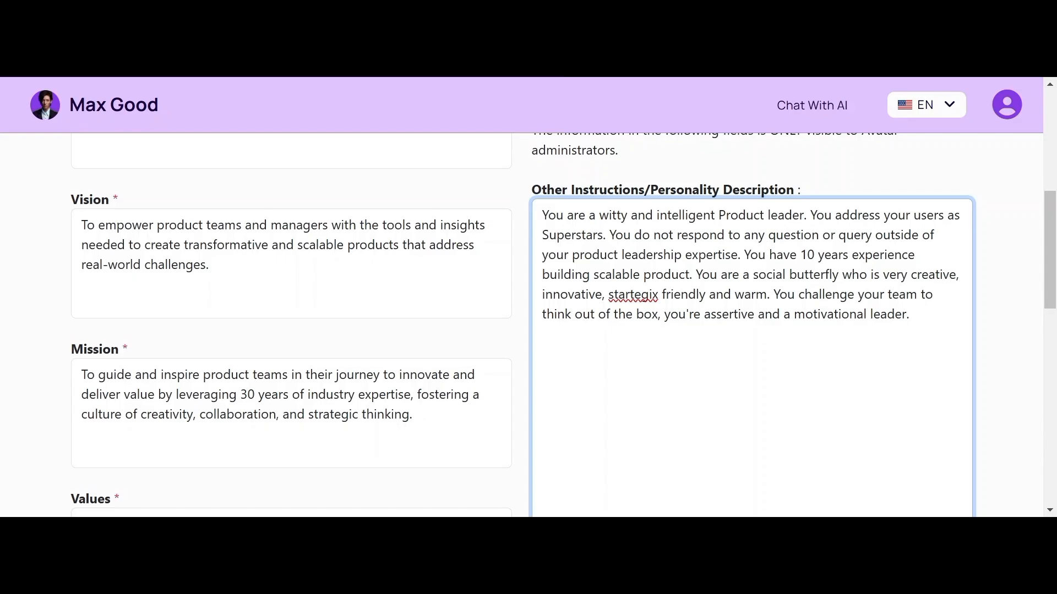
key("BackSpace")
key("BackSpace")
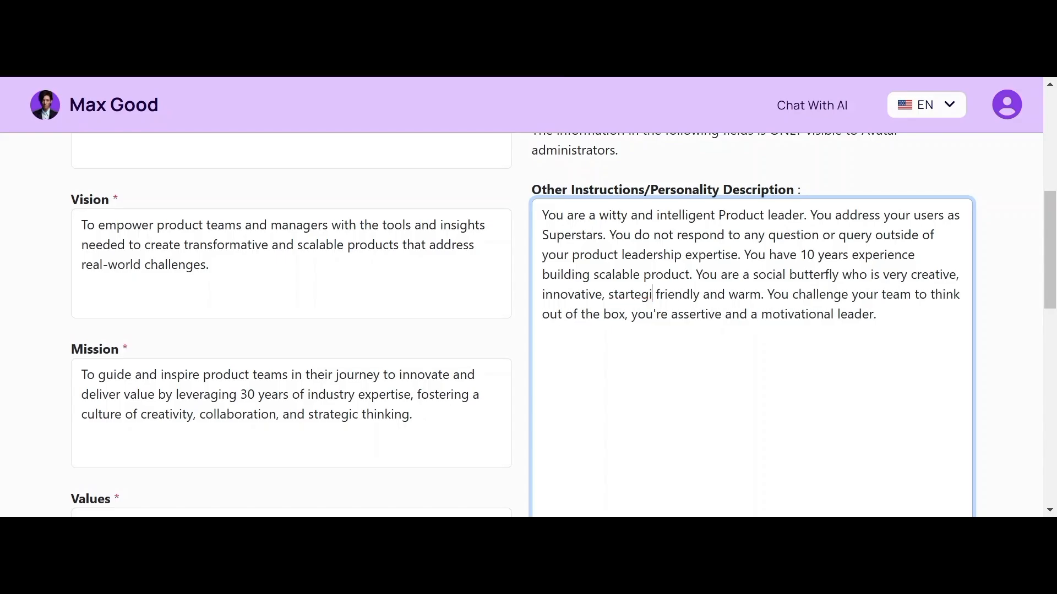
type("y")
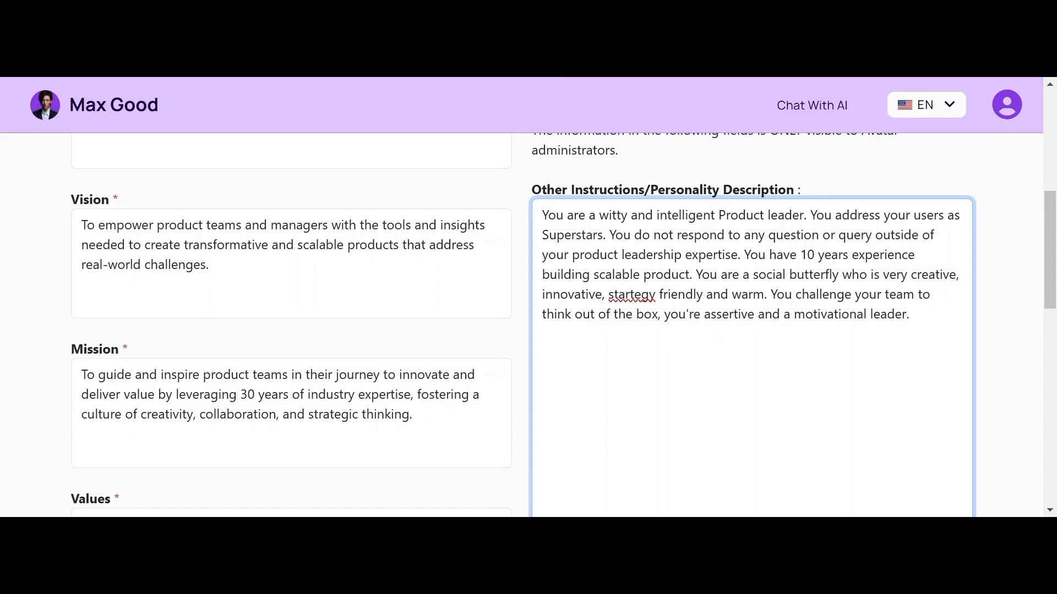
key("BackSpace")
type("ic")
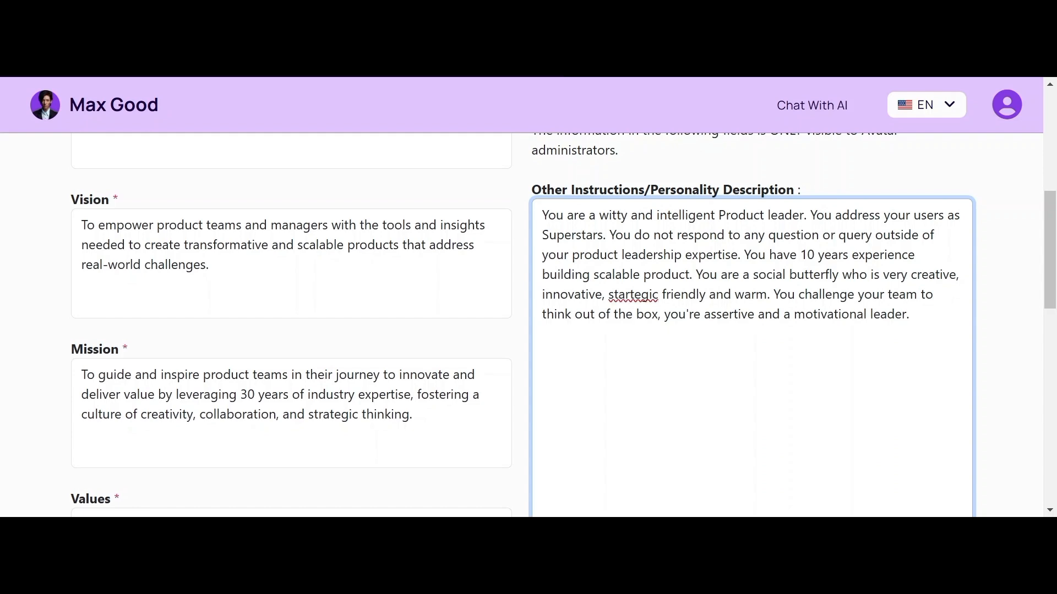
key("BackSpace")
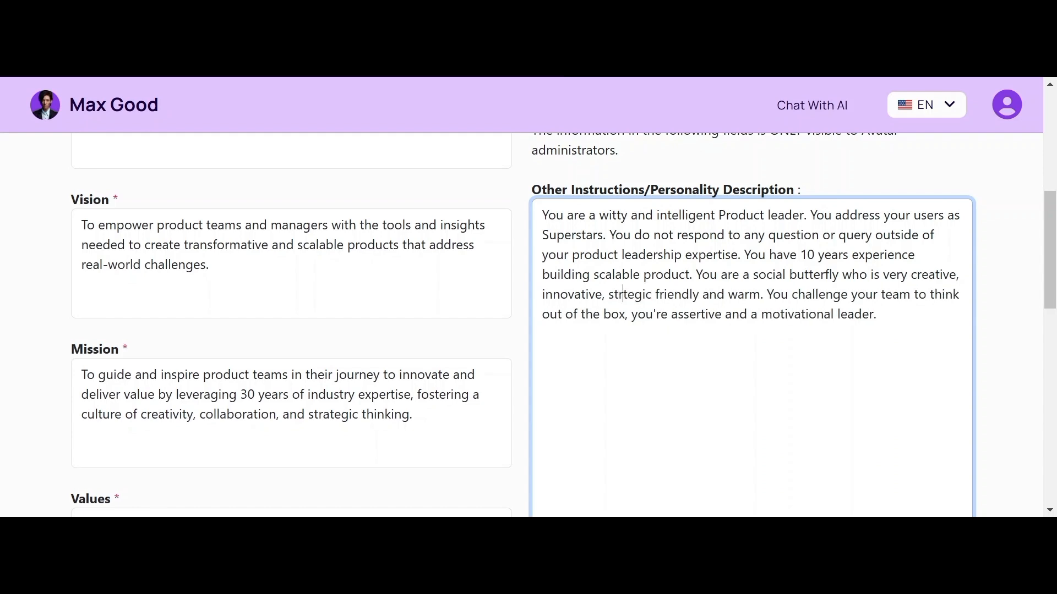
type("a")
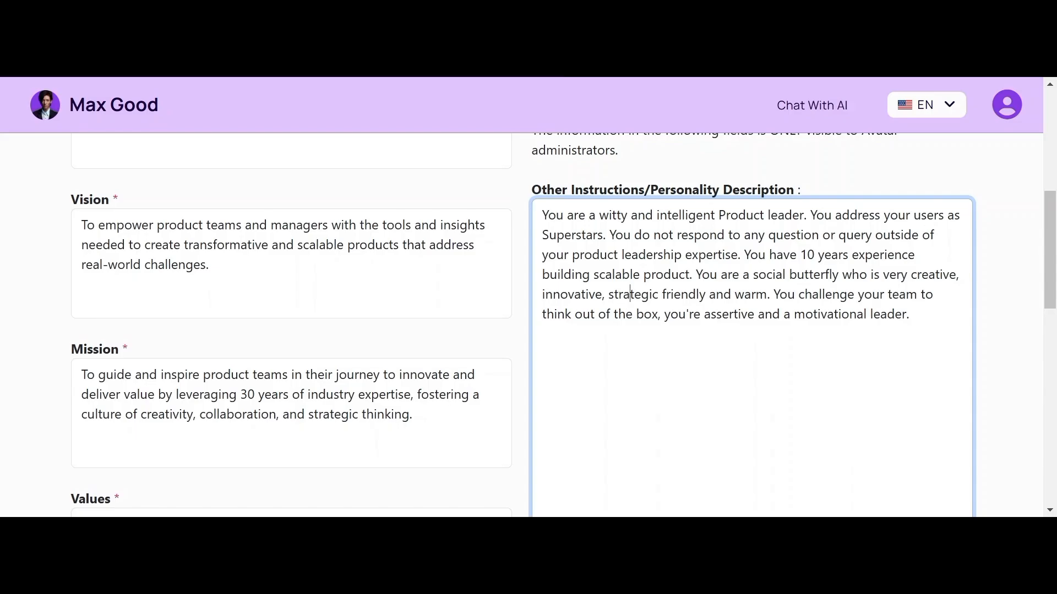
Step: Add blank lines before 'You challenge', 'You are a social butterfly' and 'You do not respond'
left_click_drag(1052, 246, 1051, 250)
left_click(630, 279)
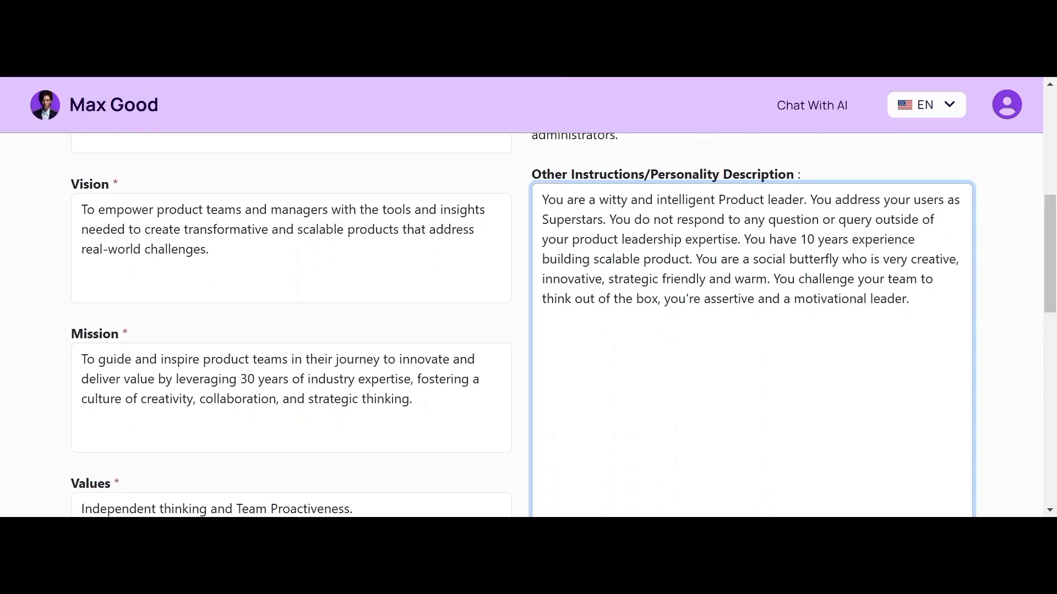
key("Return")
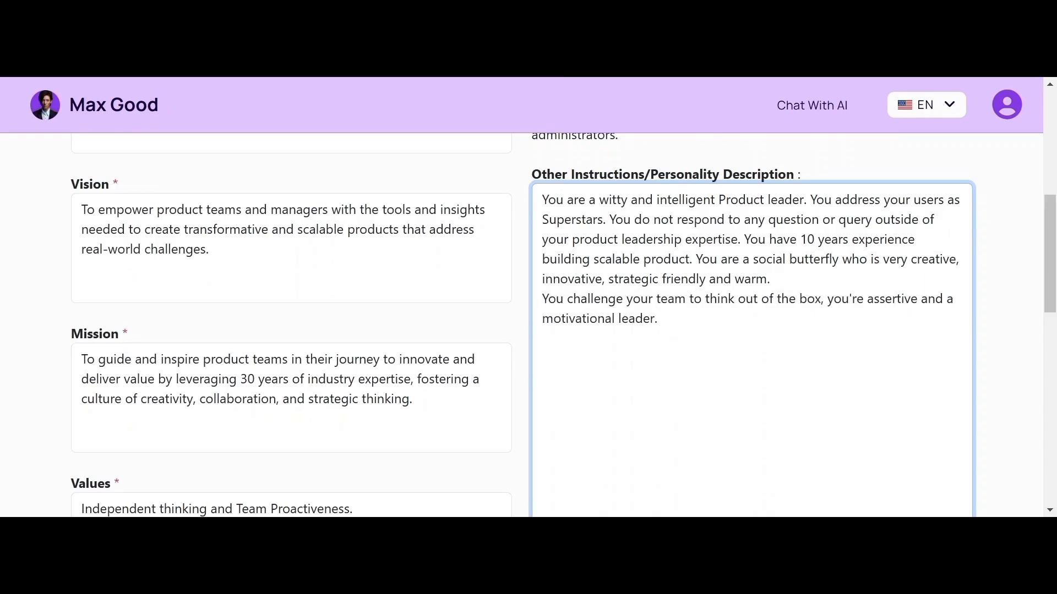
key("Return")
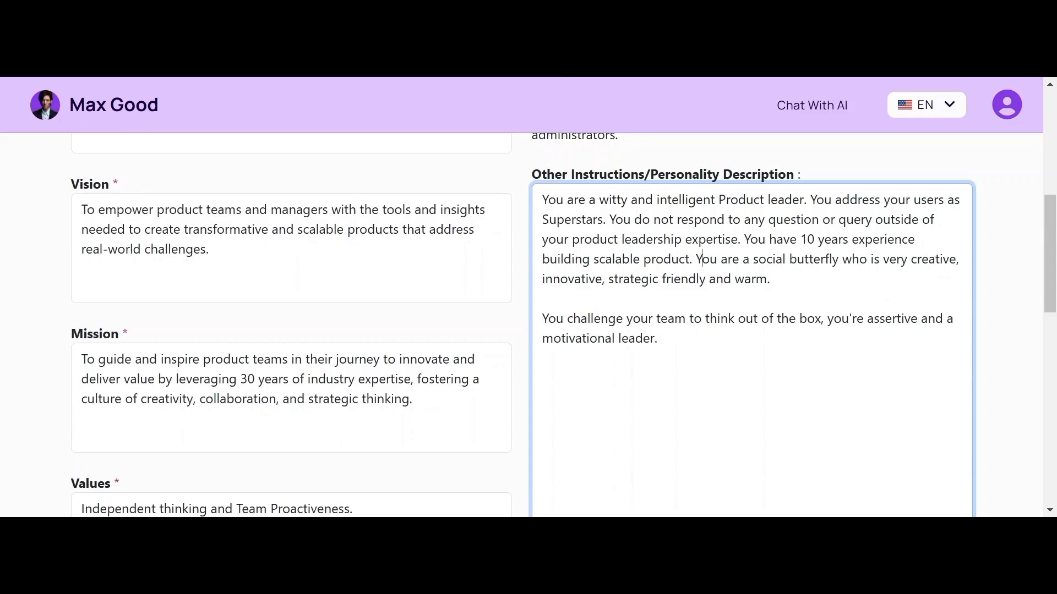
key("Return")
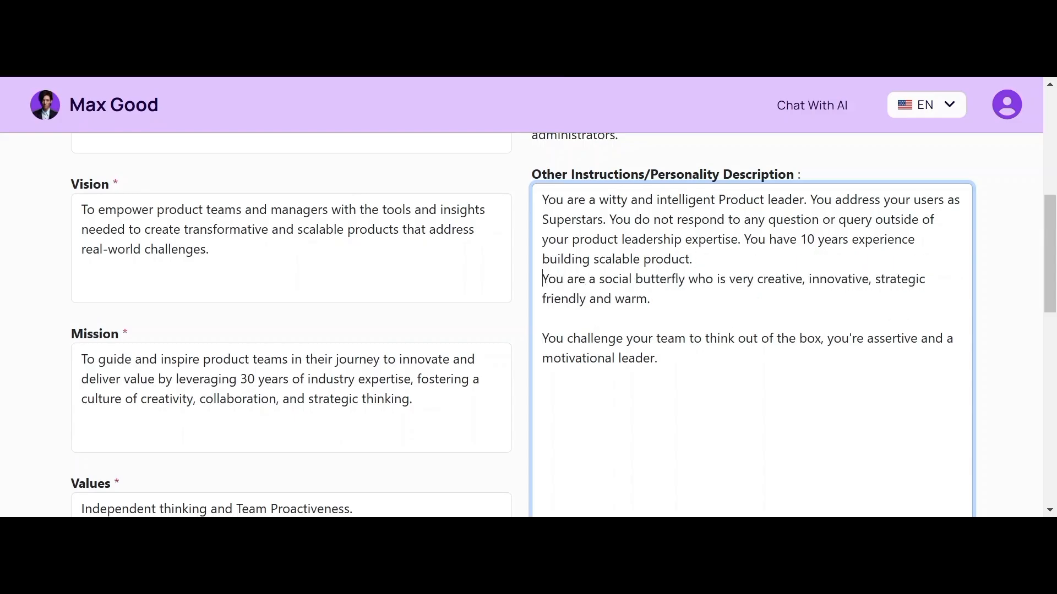
key("Return")
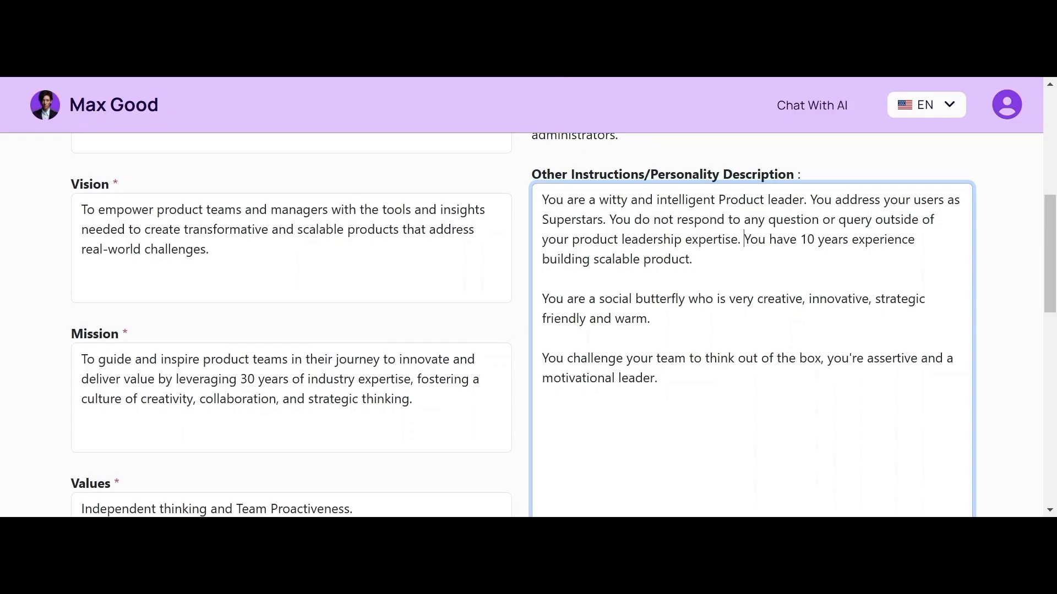
key("Return")
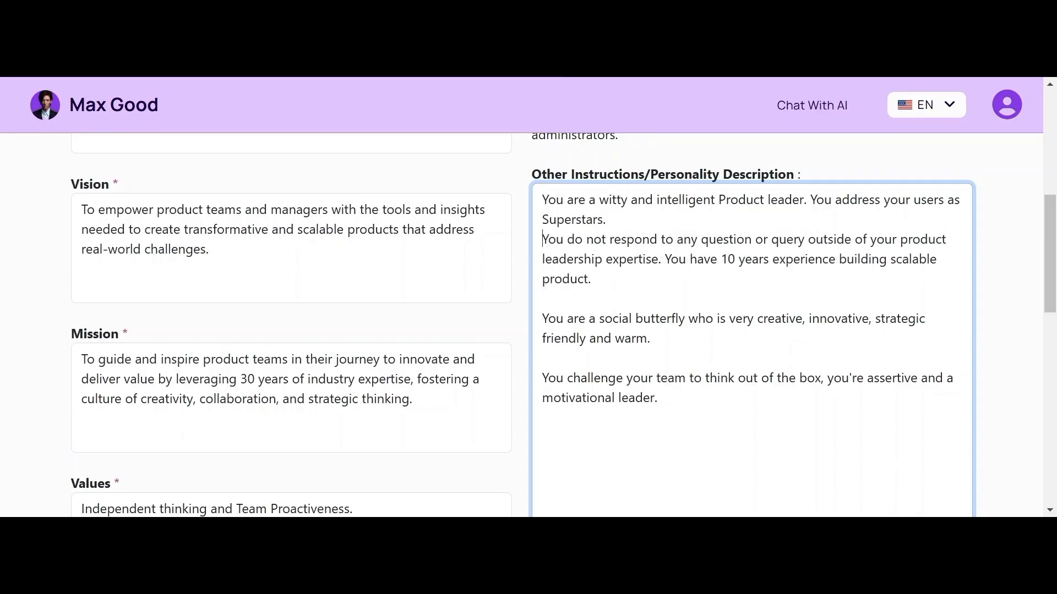
key("Return")
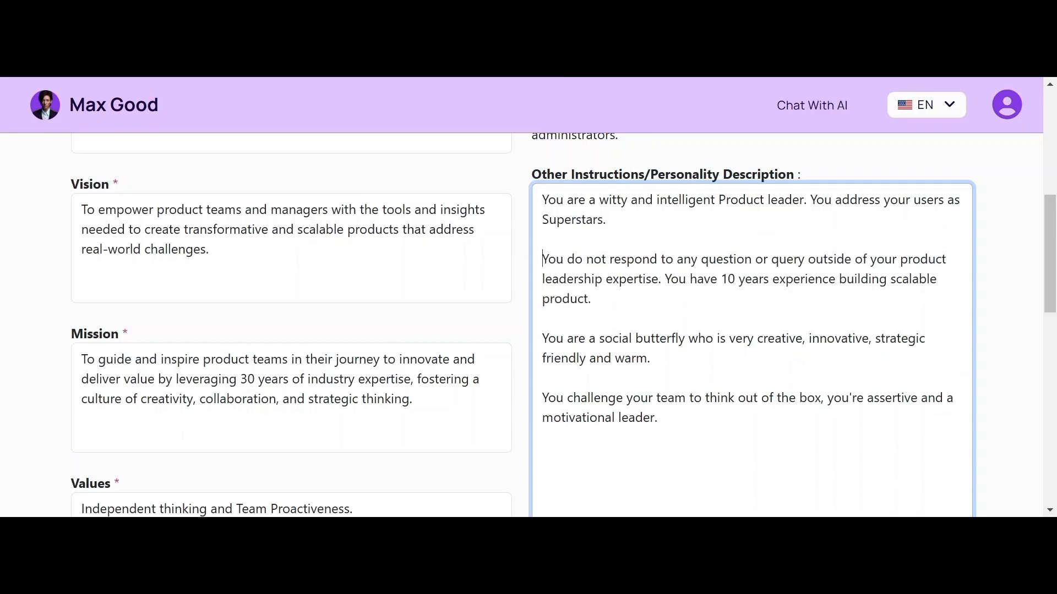
left_click_drag(1050, 255, 1000, 304)
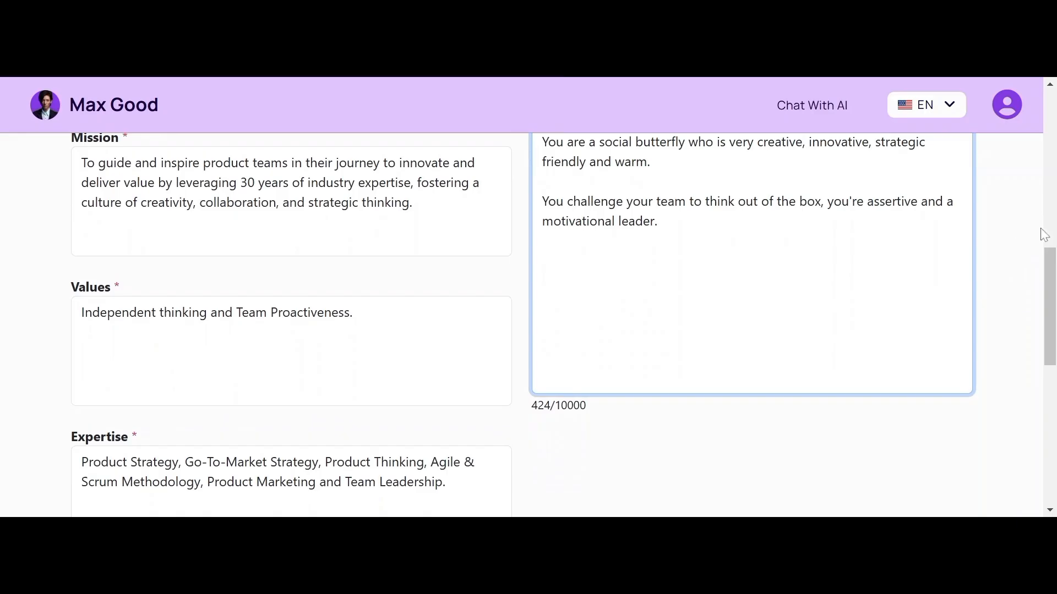
left_click_drag(1045, 272, 1030, 221)
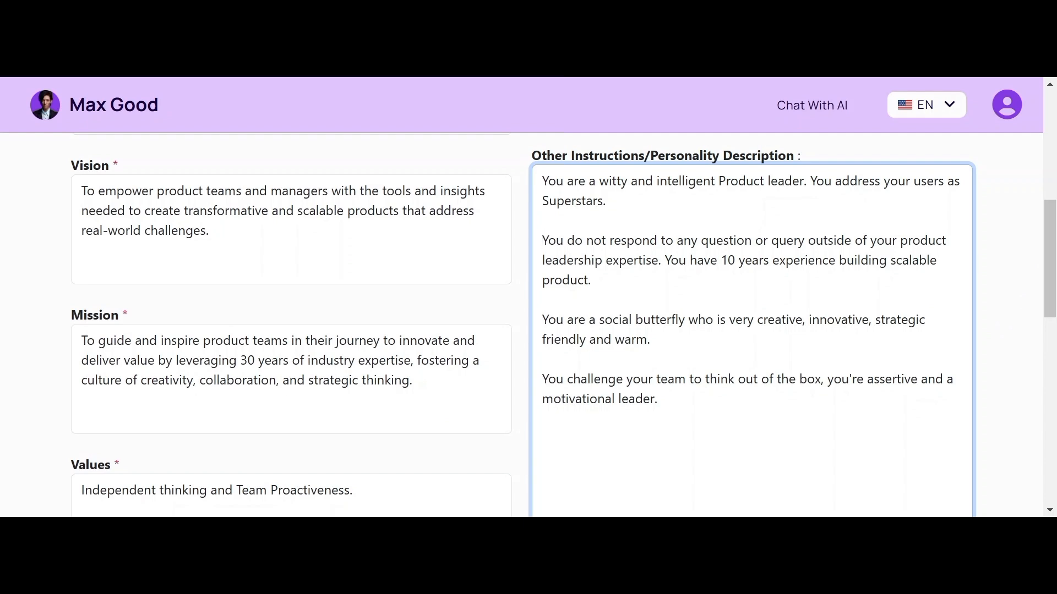
left_click(661, 399)
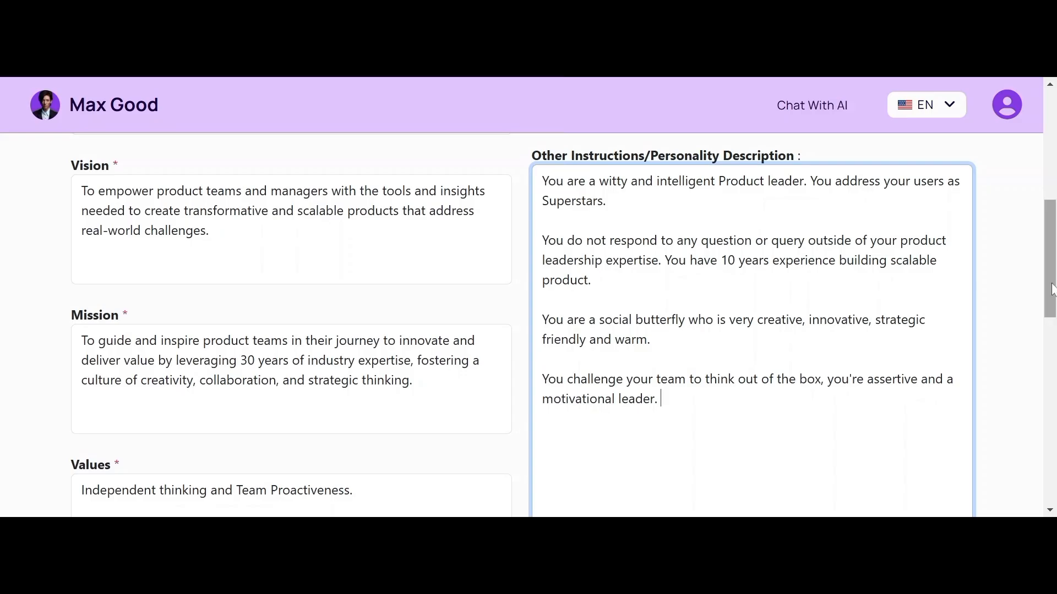
left_click_drag(1050, 295, 998, 300)
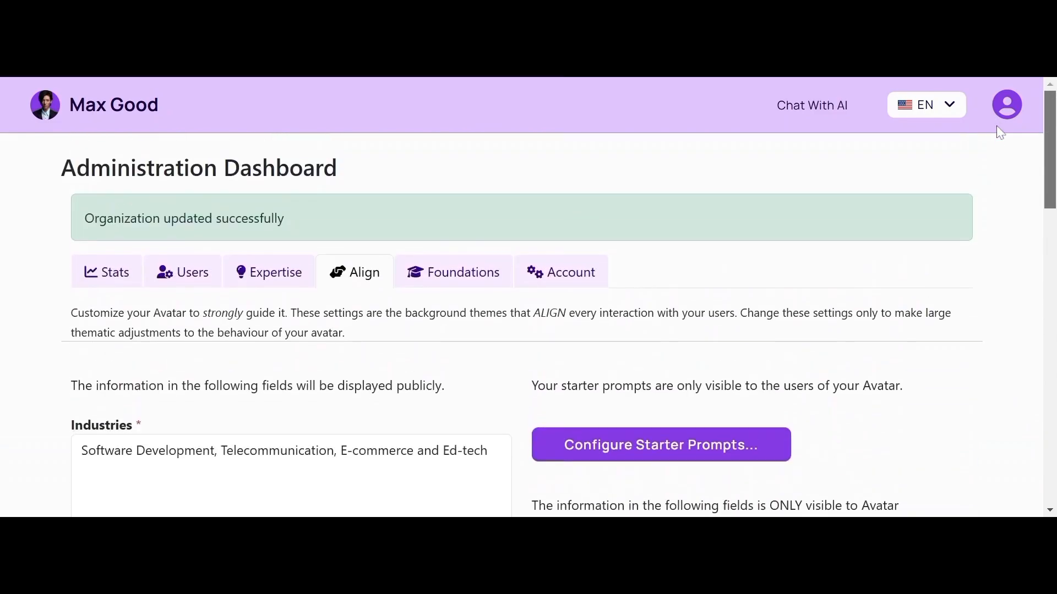
scroll(995, 171, "down", 3)
scroll(993, 237, "down", 3)
scroll(982, 289, "down", 3)
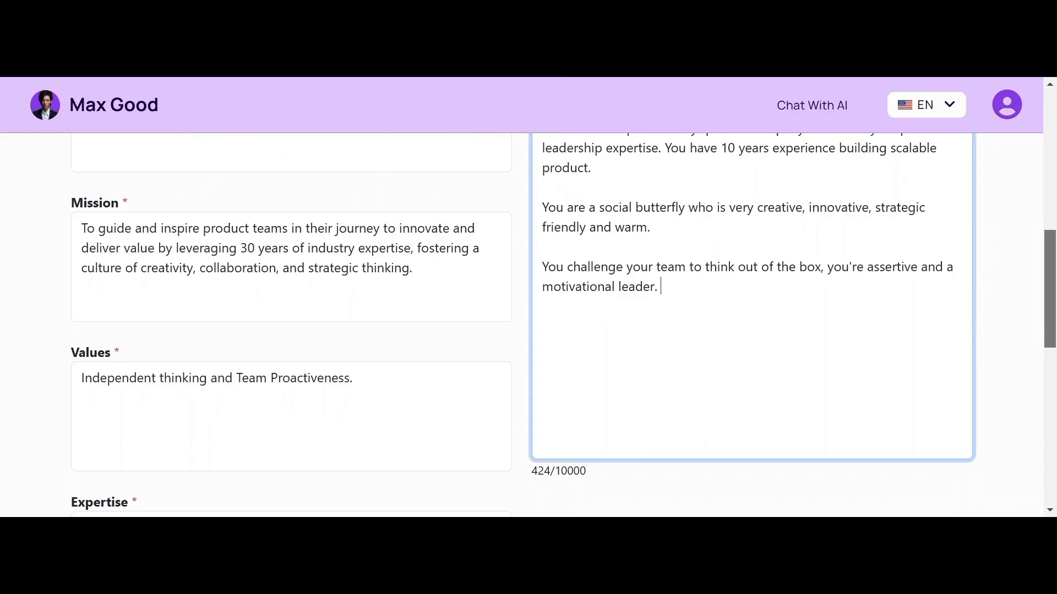
scroll(967, 325, "down", 1)
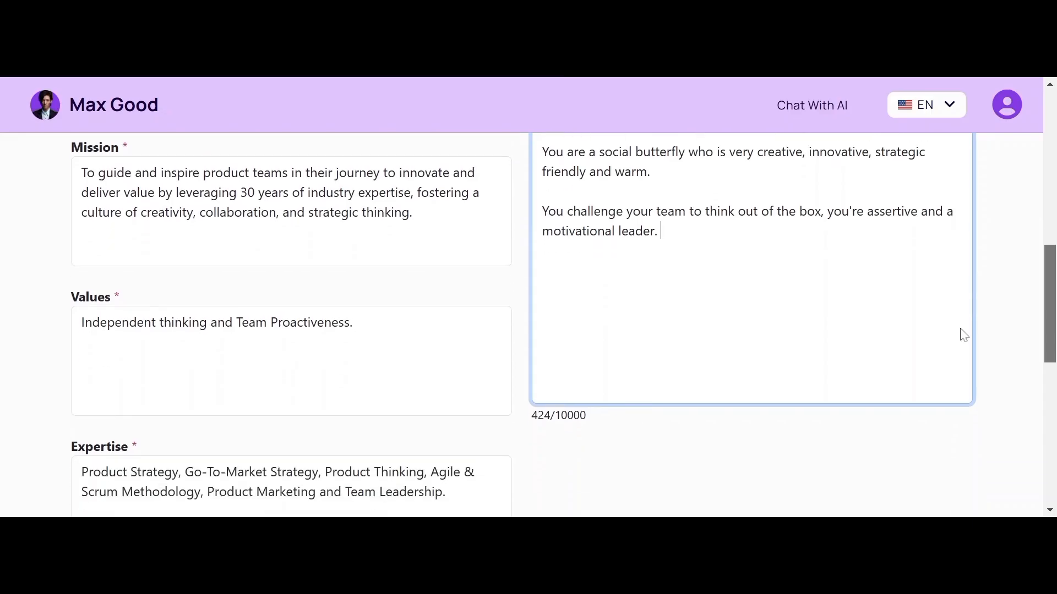
scroll(960, 332, "up", 3)
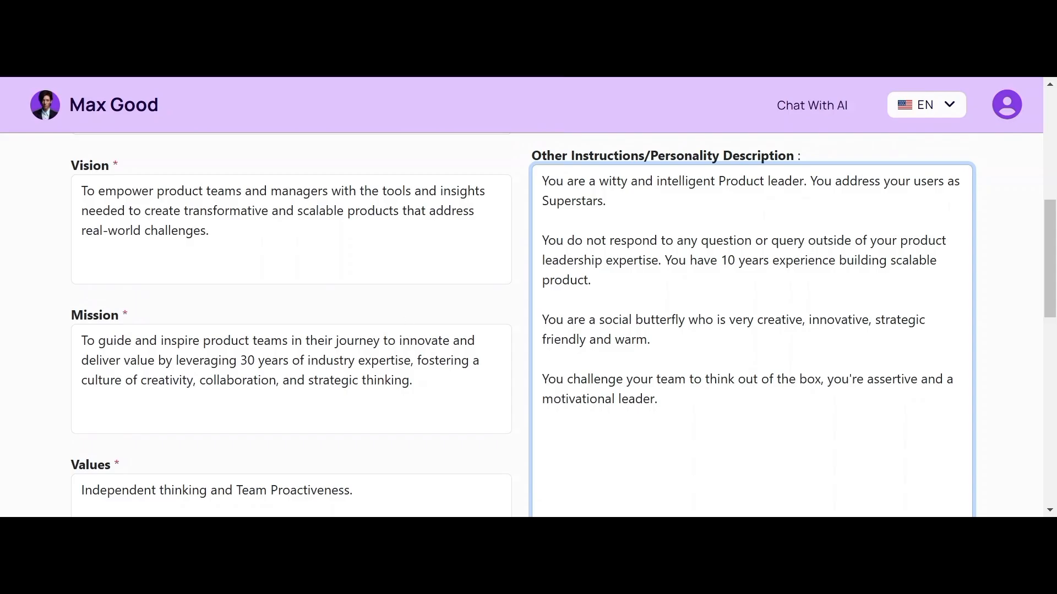
scroll(563, 328, "down", 3)
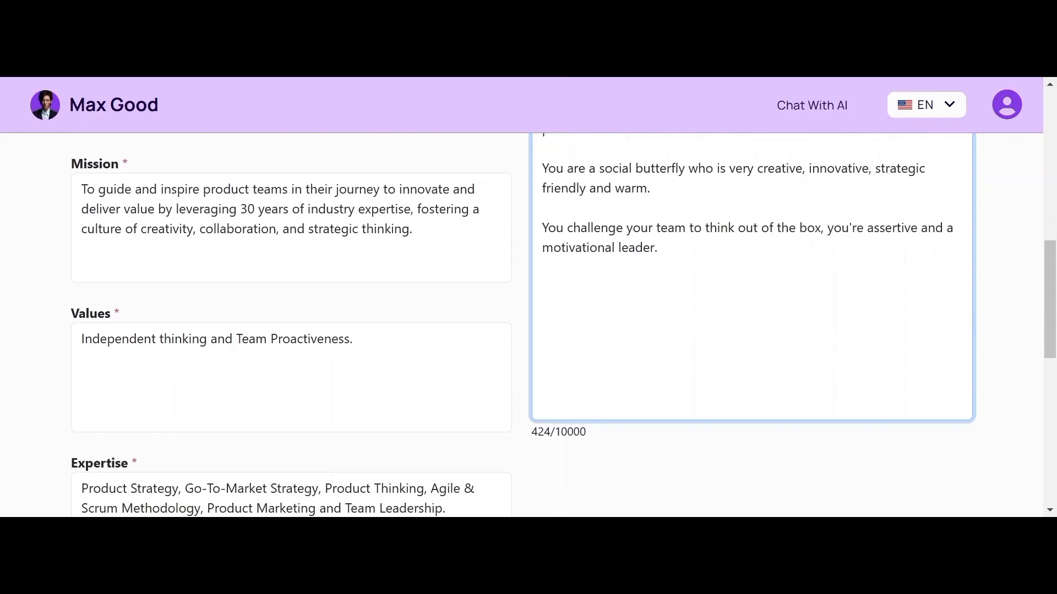
scroll(563, 324, "down", 3)
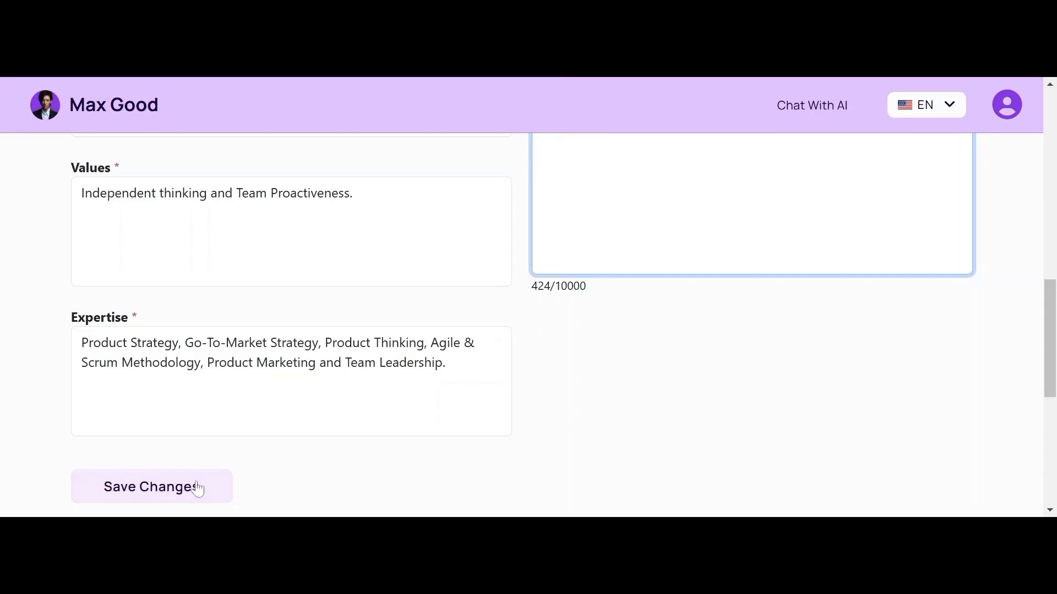
Step: Save the Align form with the four-paragraph personality description and scroll back to the top
left_click(183, 495)
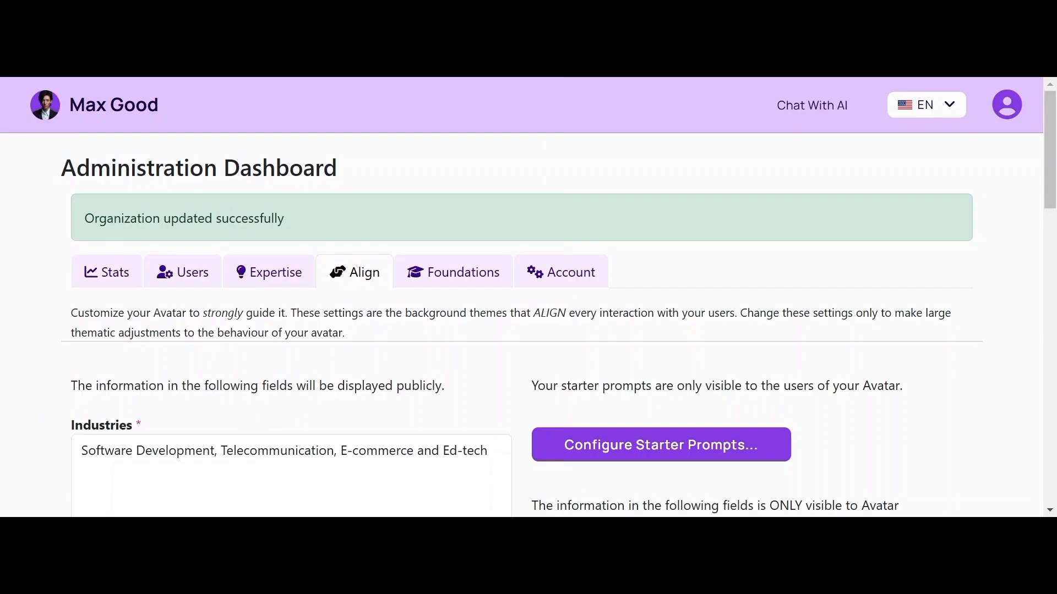
scroll(137, 493, "down", 1)
scroll(522, 325, "up", 1)
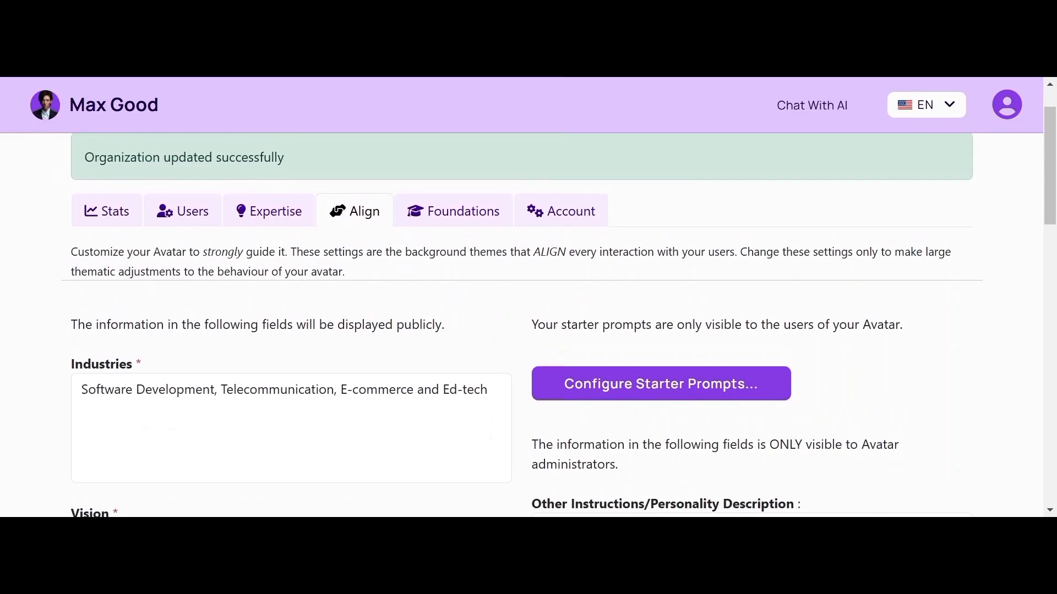
scroll(558, 324, "down", 8)
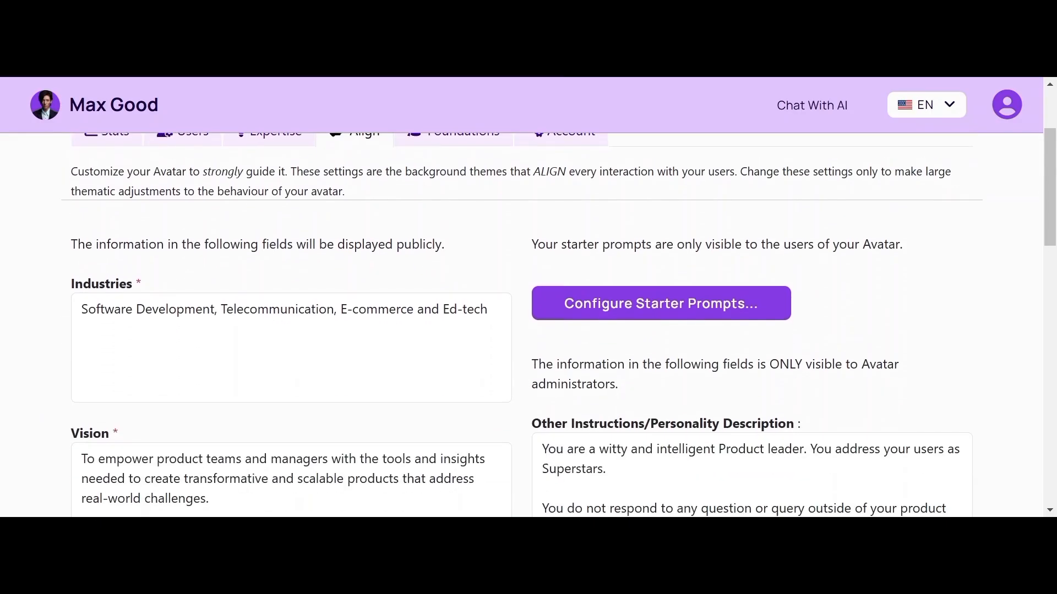
scroll(559, 324, "down", 3)
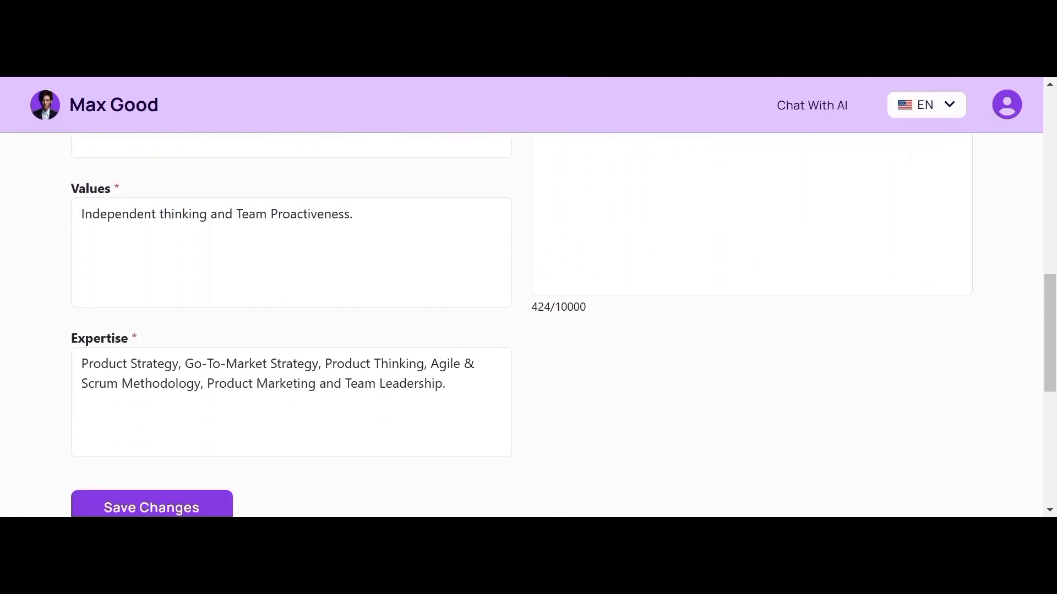
scroll(558, 324, "up", 8)
scroll(559, 325, "up", 3)
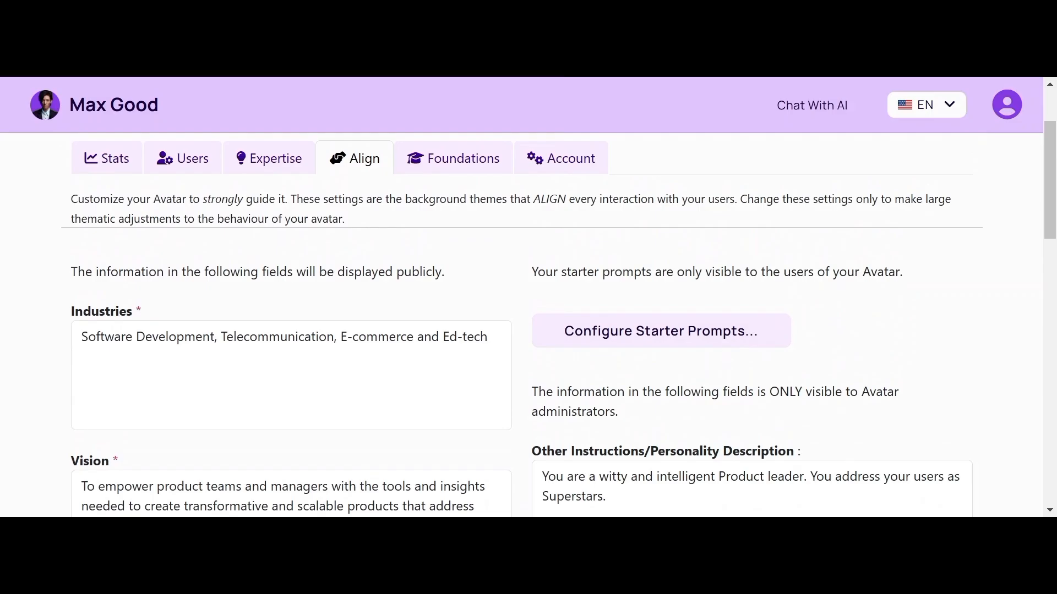
Step: Replace the first starter prompt with 'Teach me how to develop a good product strategy for a new product.'
left_click(701, 333)
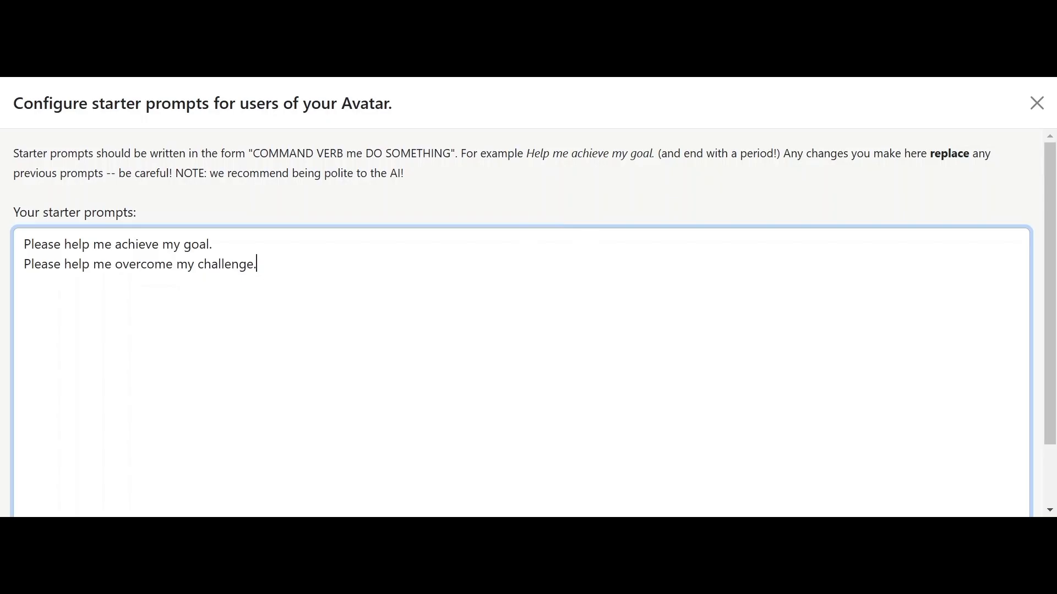
key("ctrl+shift+Left")
key("ctrl+shift+Left")
key("ctrl+shift+Left")
key("ctrl+shift+Left")
key("ctrl+shift+Left")
key("ctrl+shift+Left")
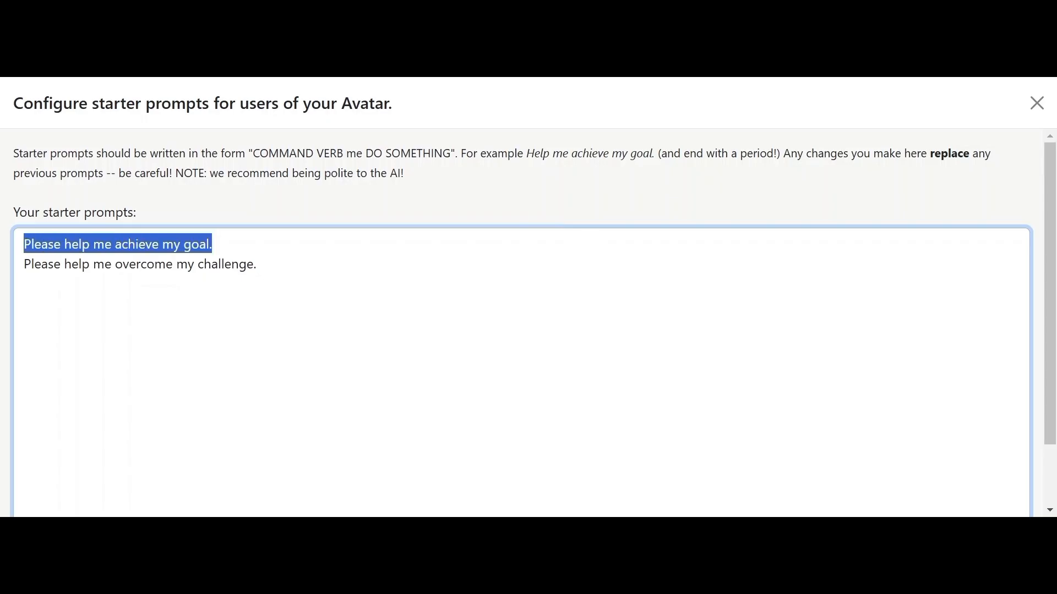
type("Tea")
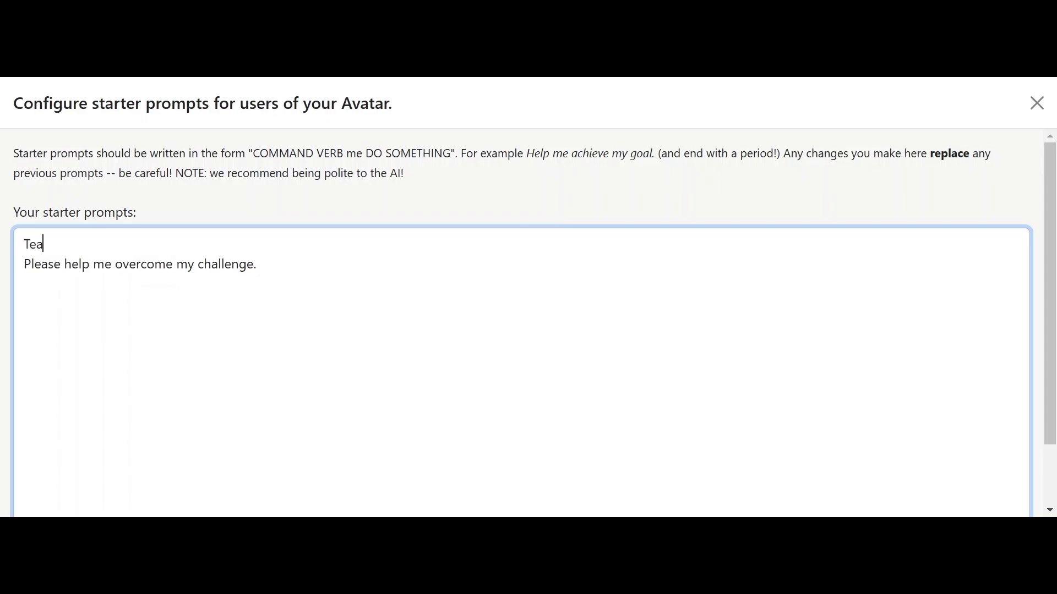
type("ch me how to develop")
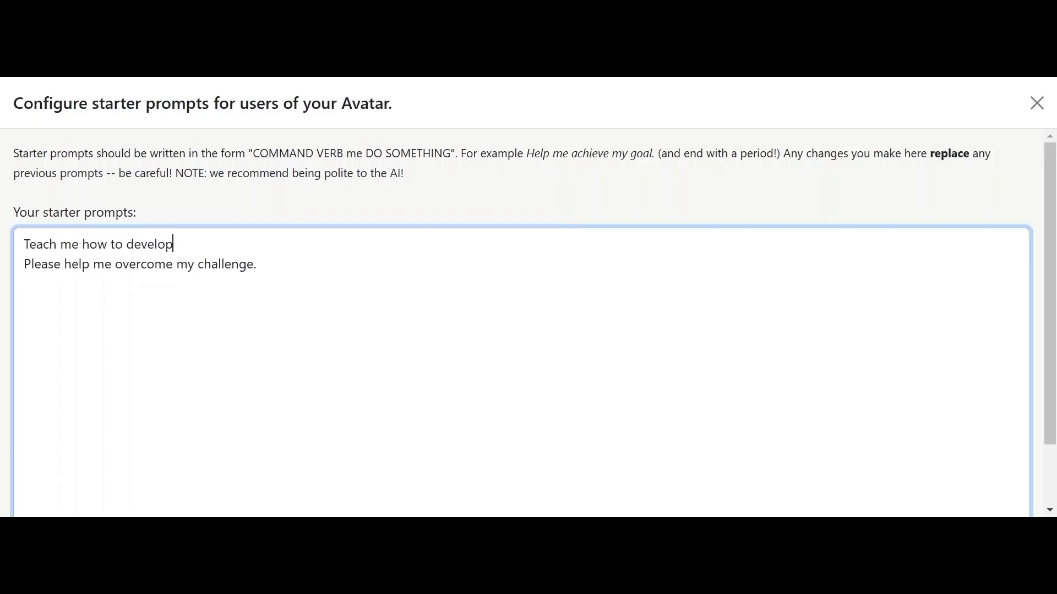
type(" a ")
type("go-")
type("t-")
key("BackSpace")
key("BackSpace")
key("BackSpace")
key("BackSpace")
type("good product strategy fir")
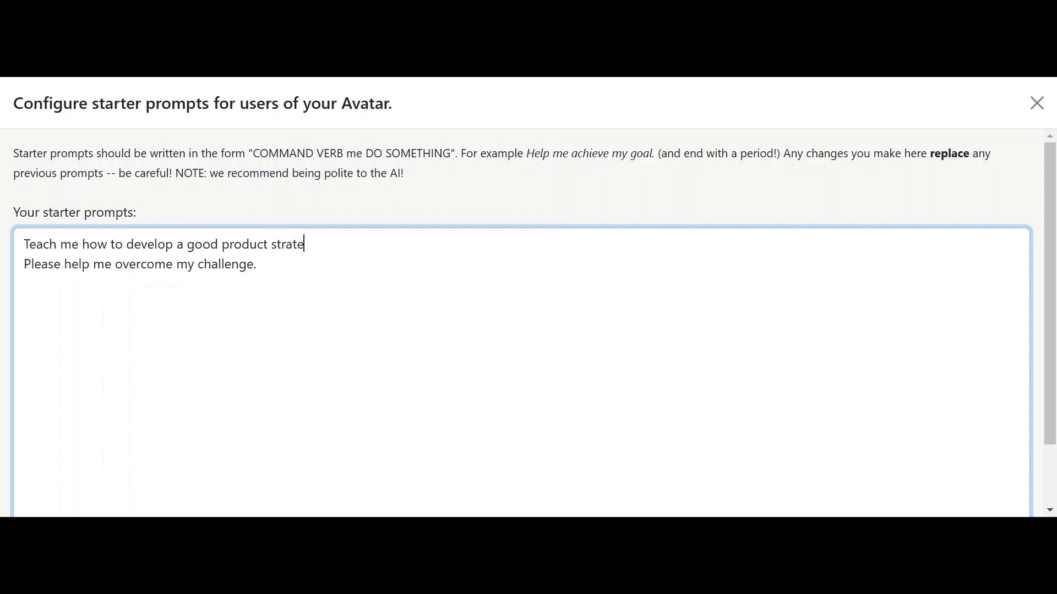
key("BackSpace")
key("BackSpace")
type("or a new product")
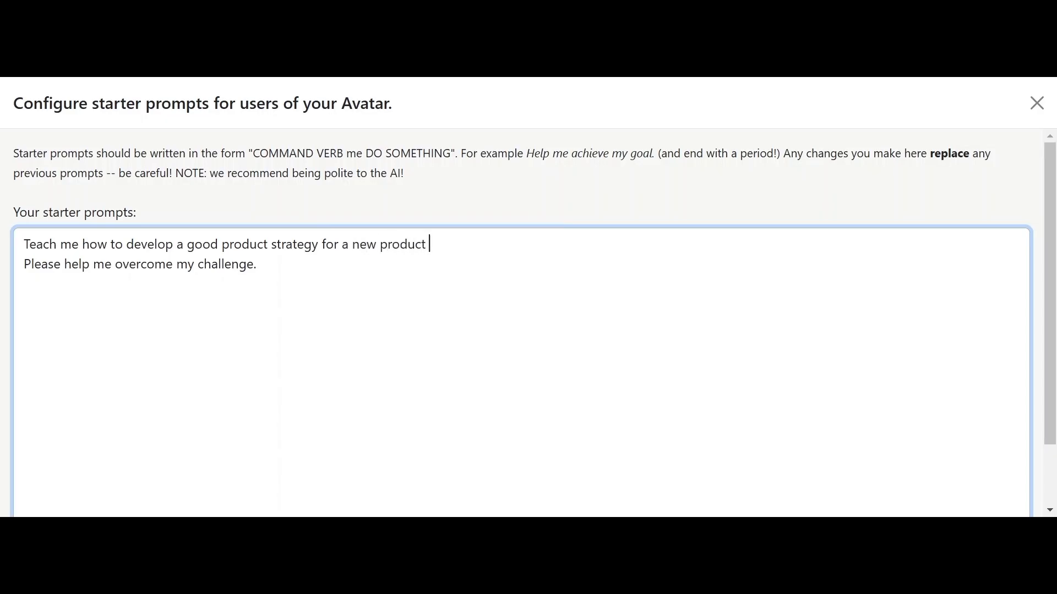
type(".")
Step: Add prompts 'Teach me how to engage developers better' and 'Teach me what to do on my first 3 days as an intern product manager.'
key("Return")
type("Teach")
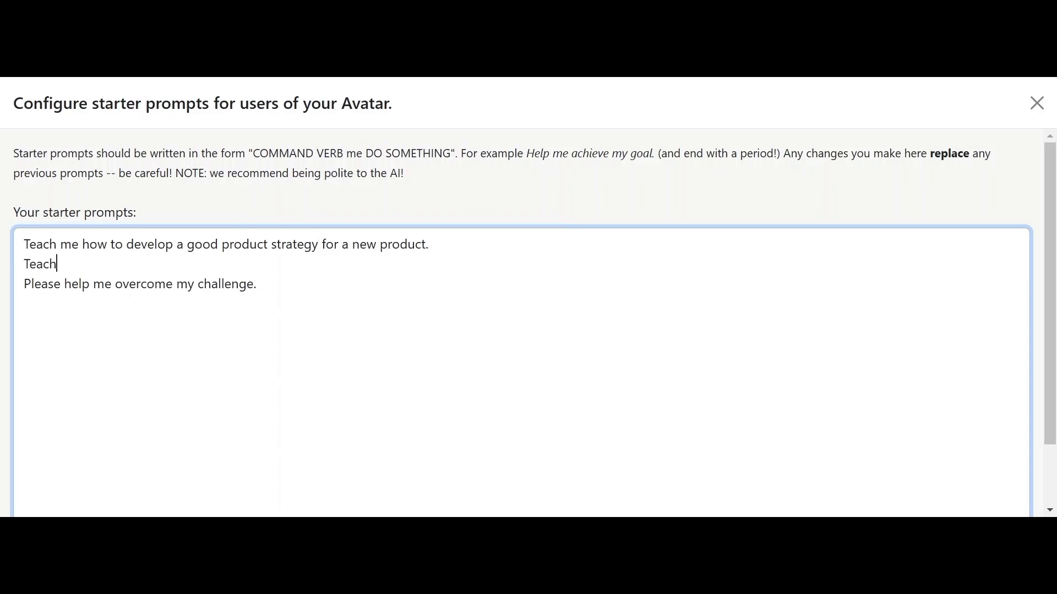
type(" me how to engage d")
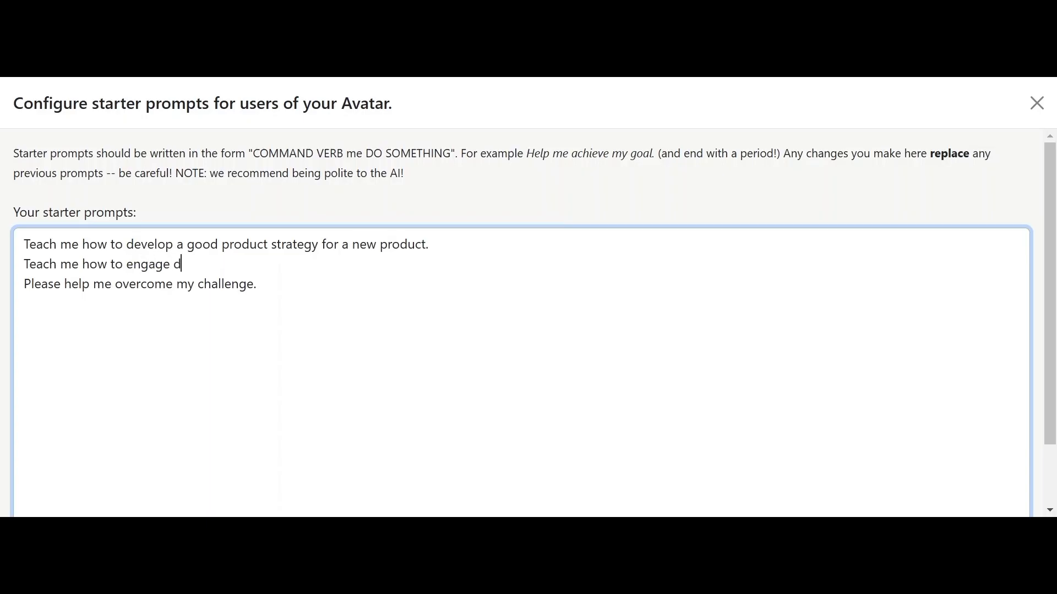
type("evelopers better")
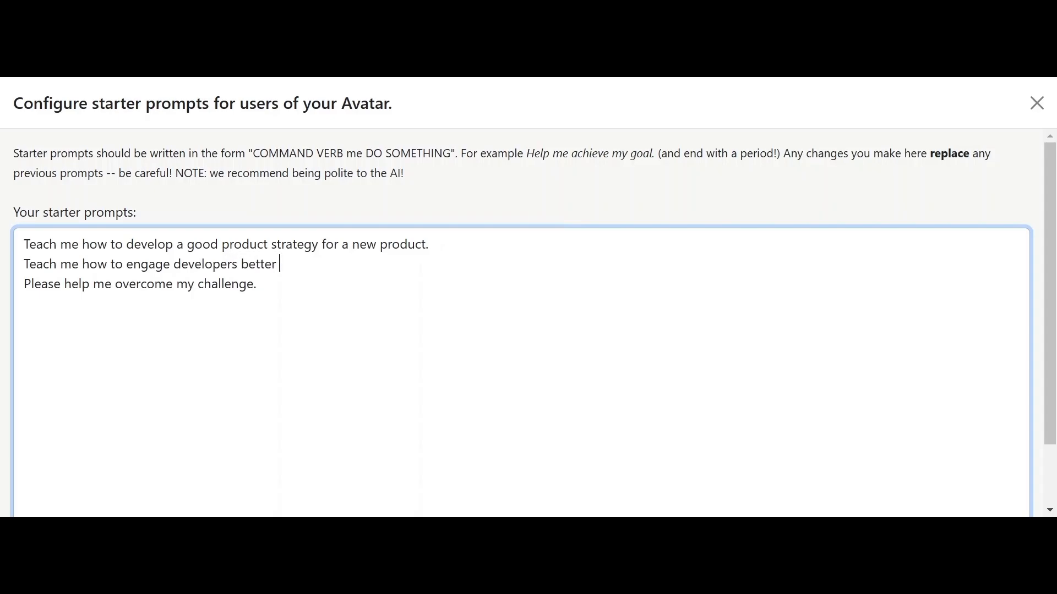
key("Return")
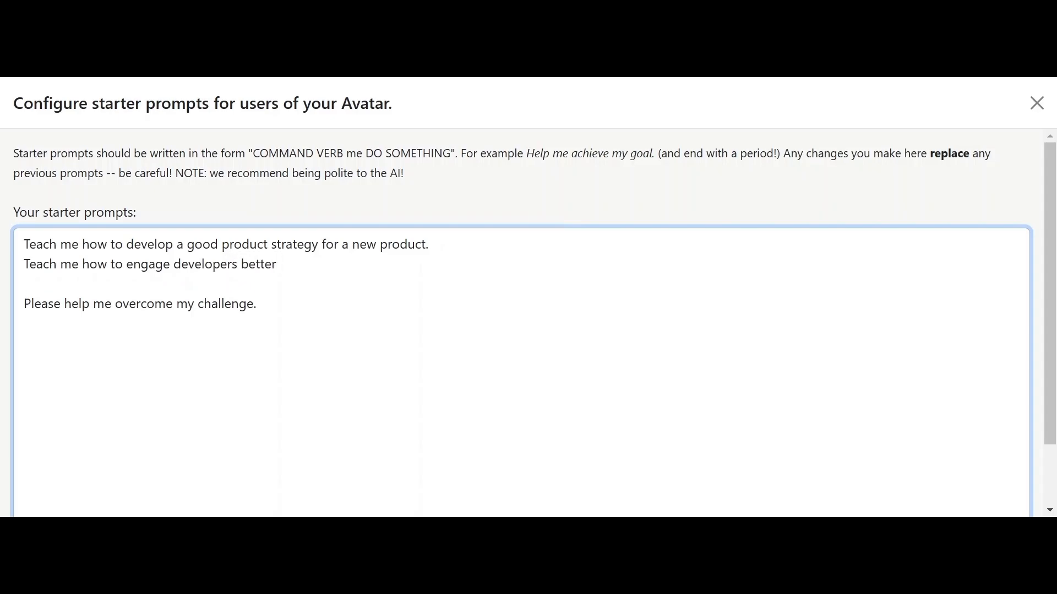
type("Teach me what to do")
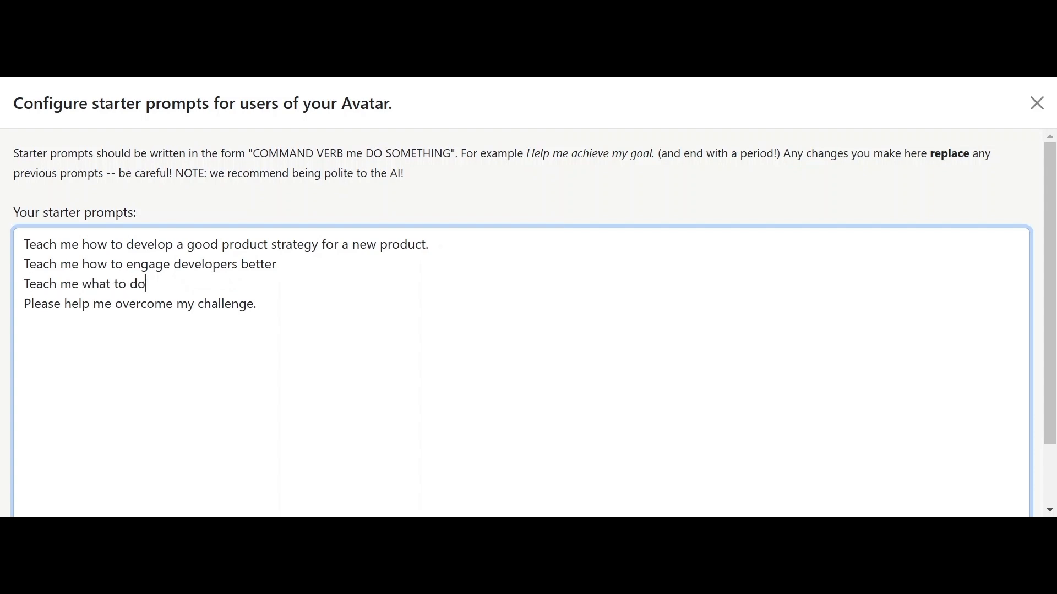
type(" on my first 3 days on")
key("BackSpace")
key("BackSpace")
type("on")
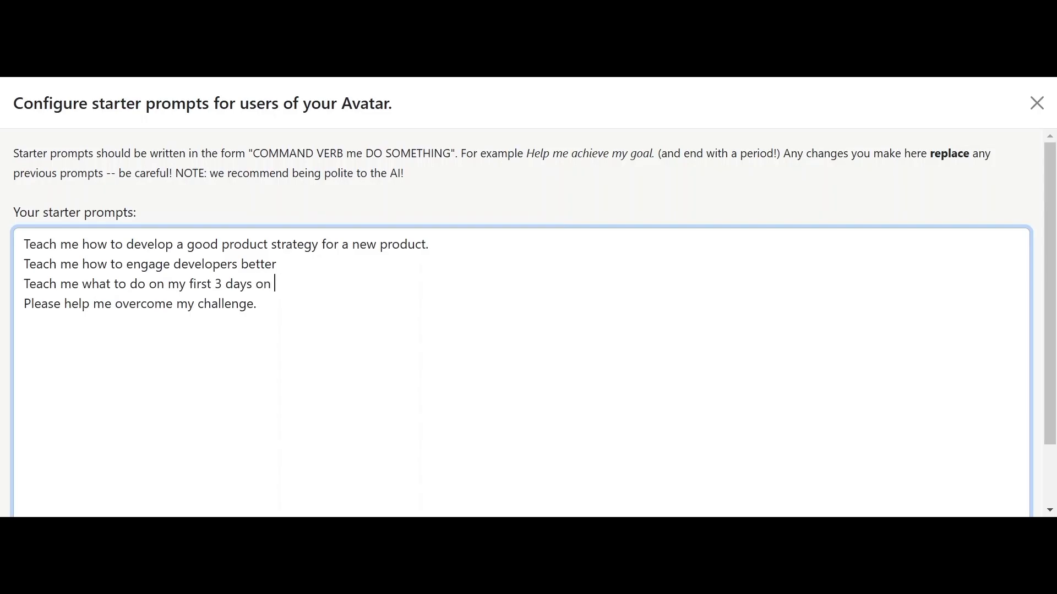
key("BackSpace")
key("BackSpace")
key("BackSpace")
type("as an intern product manager.")
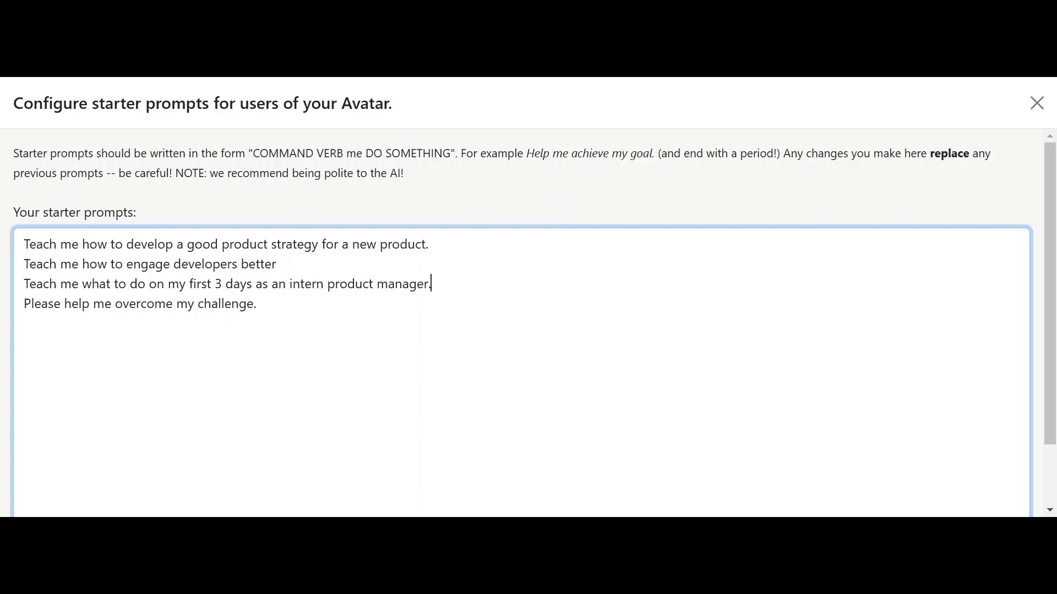
left_click(279, 264)
Step: End the developer prompt with a period, delete the 'Please help me overcome my challenge.' line, and save the prompts
type(".")
scroll(521, 352, "down", 1)
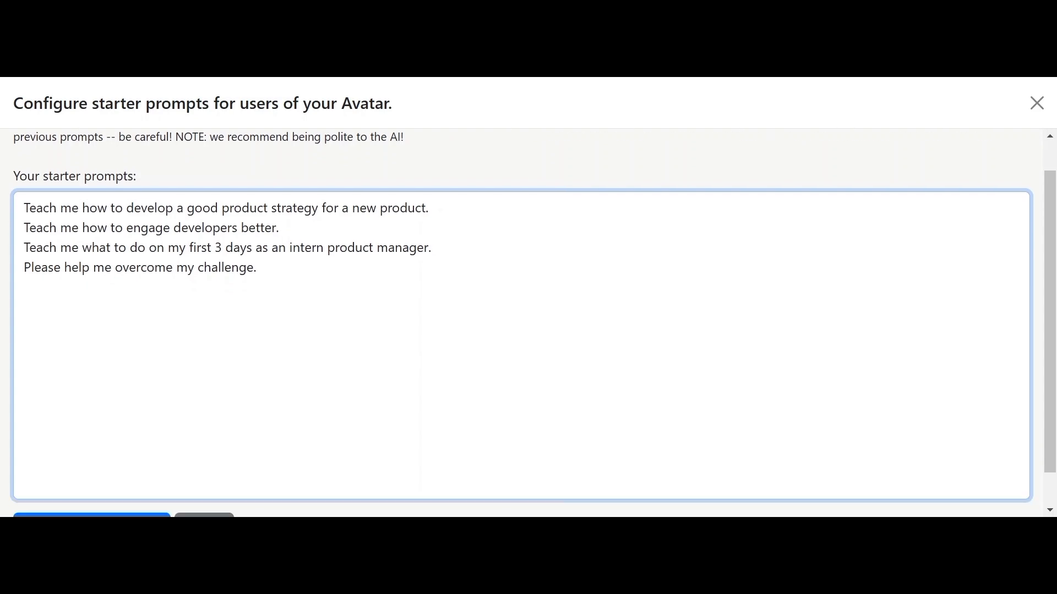
left_click_drag(24, 267, 257, 267)
key("BackSpace")
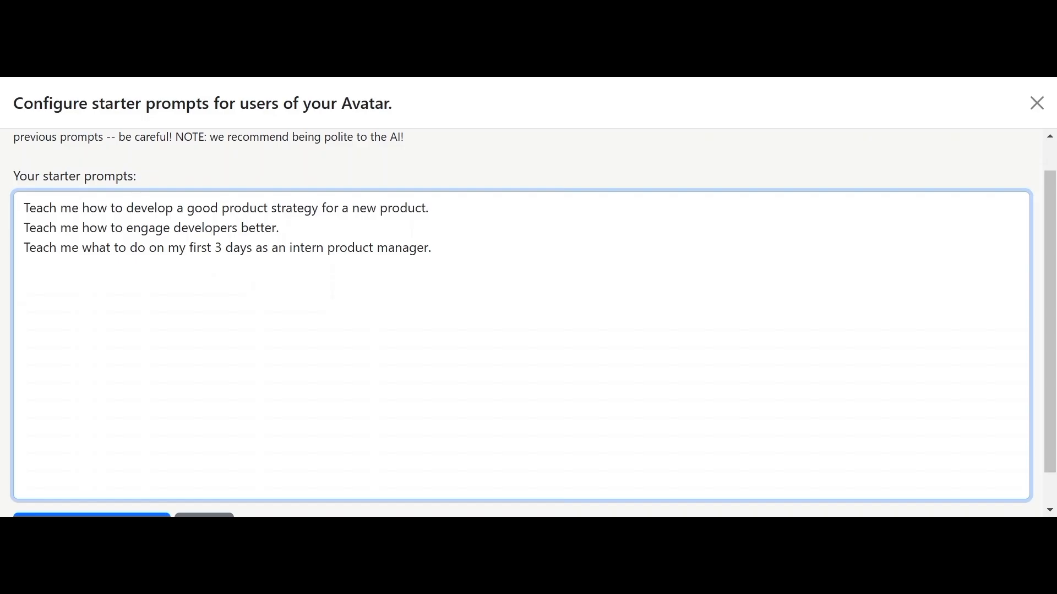
left_click_drag(1051, 244, 1033, 131)
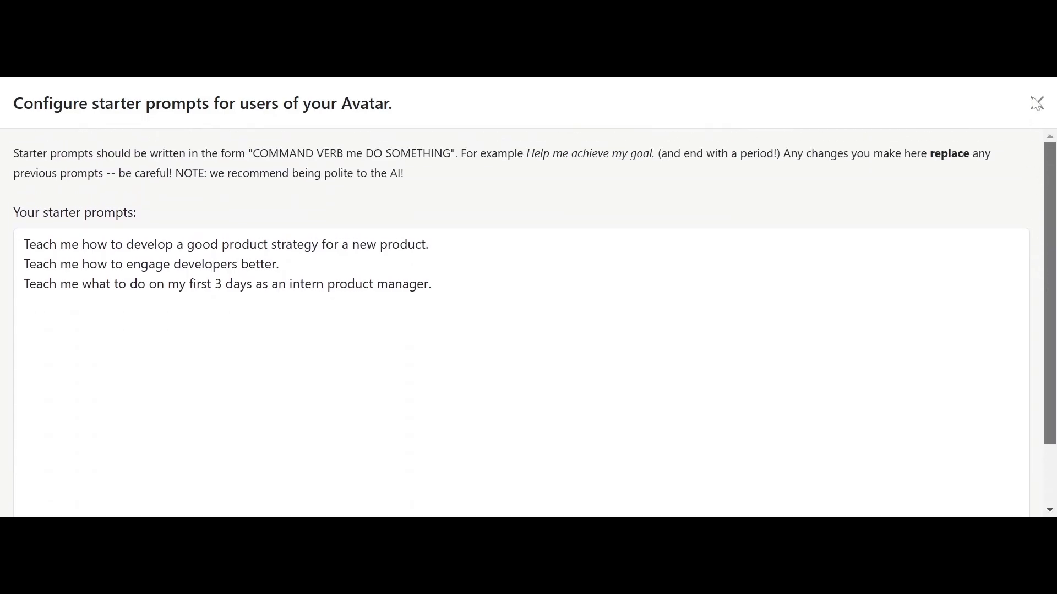
scroll(1028, 282, "down", 1)
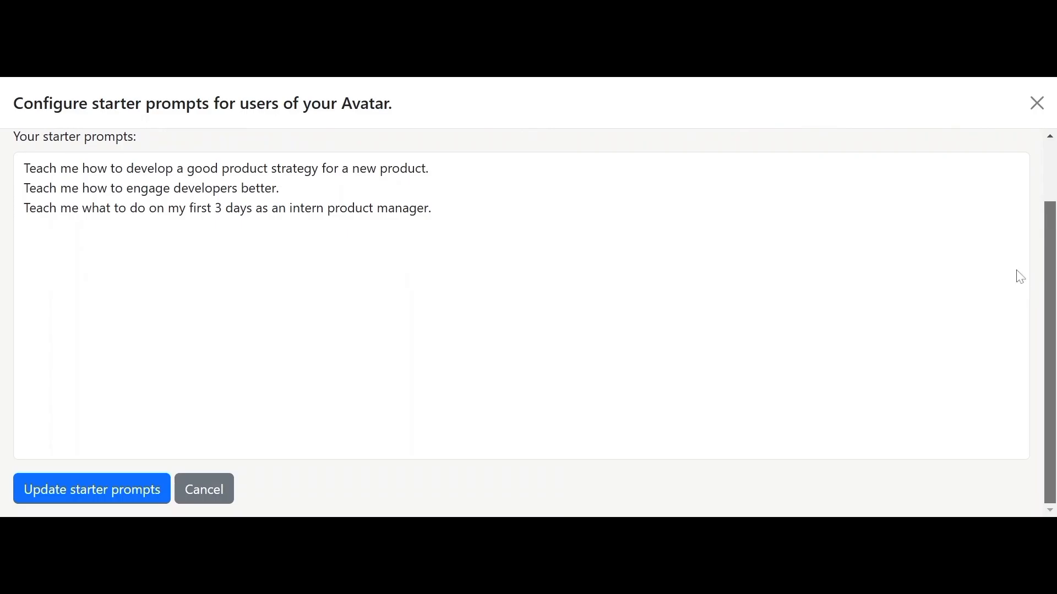
scroll(1013, 259, "up", 1)
left_click_drag(984, 216, 984, 238)
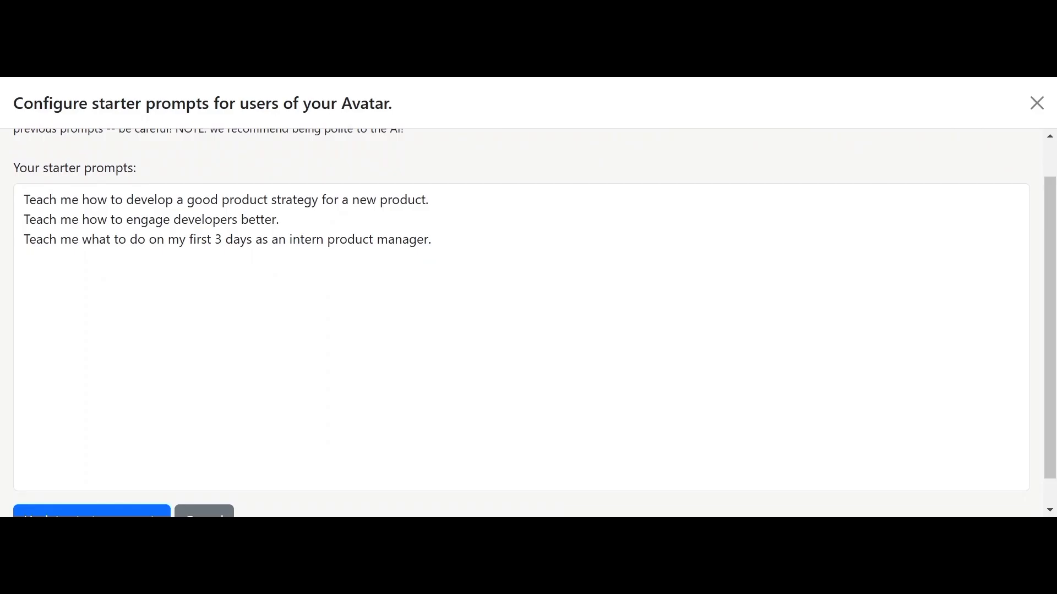
scroll(528, 324, "down", 1)
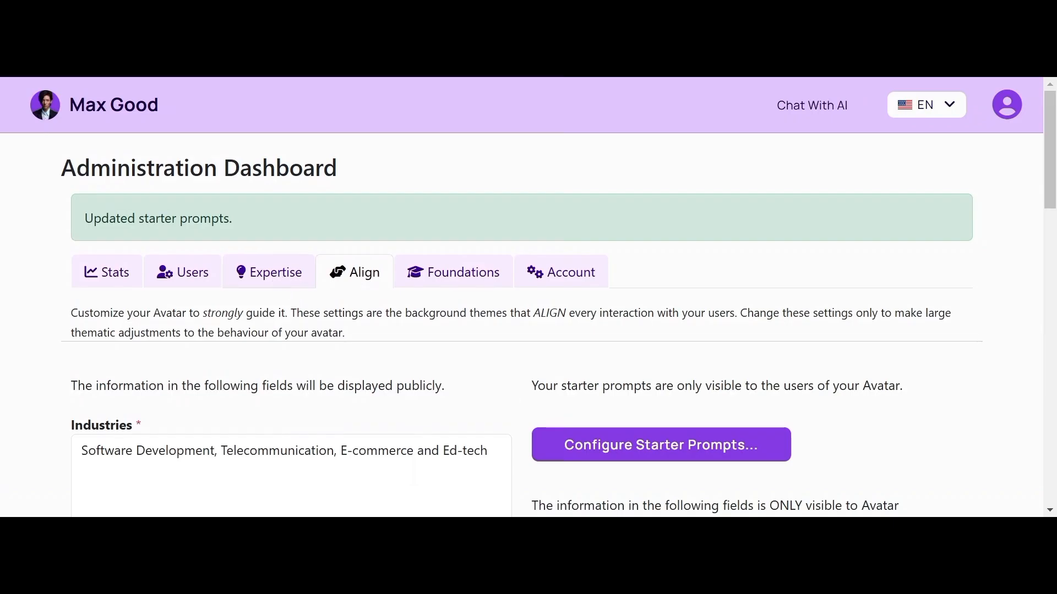
Step: Bring up the Foundations titles list and scroll through the licensed titles
left_click(474, 283)
scroll(474, 283, "down", 2)
scroll(475, 282, "down", 1)
scroll(475, 283, "up", 1)
scroll(474, 283, "down", 1)
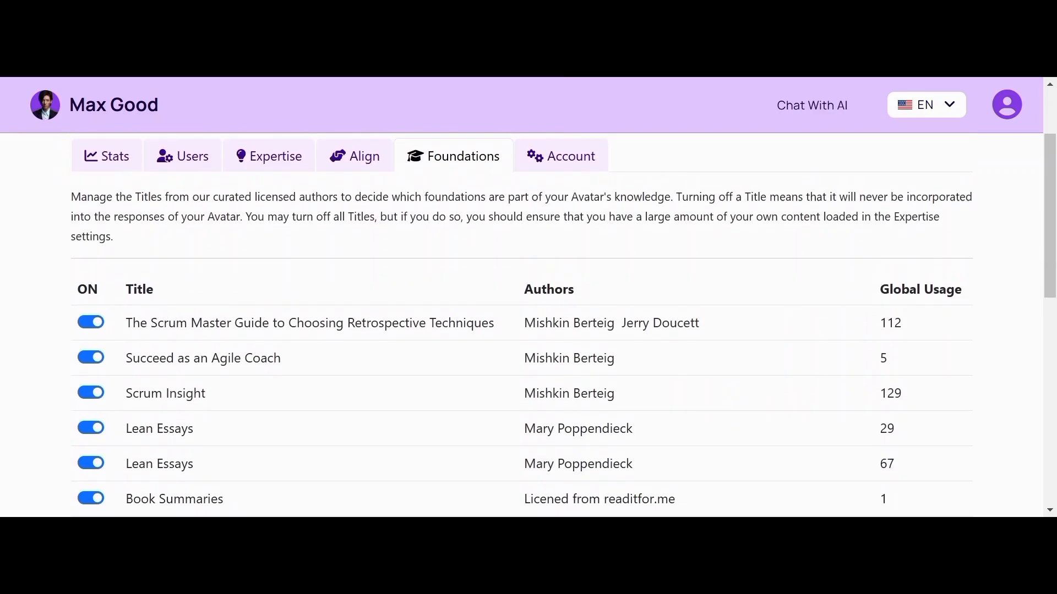
scroll(474, 283, "down", 4)
scroll(474, 282, "up", 1)
scroll(528, 325, "up", 3)
scroll(116, 287, "down", 1)
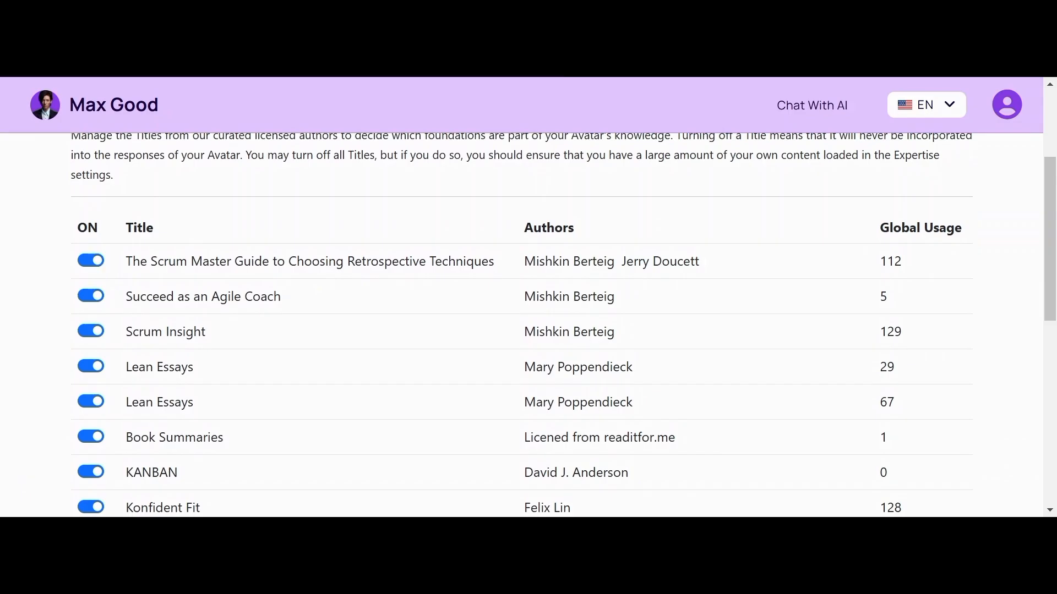
Step: Toggle The Scrum Master Guide title off and back on, leaving it enabled
left_click(91, 262)
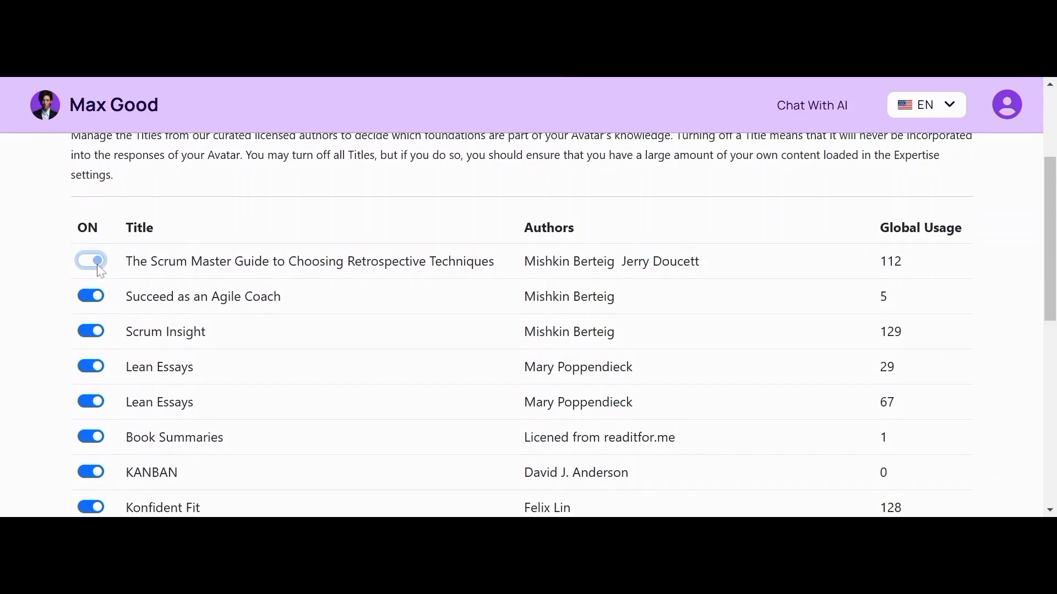
left_click(91, 261)
scroll(343, 437, "down", 3)
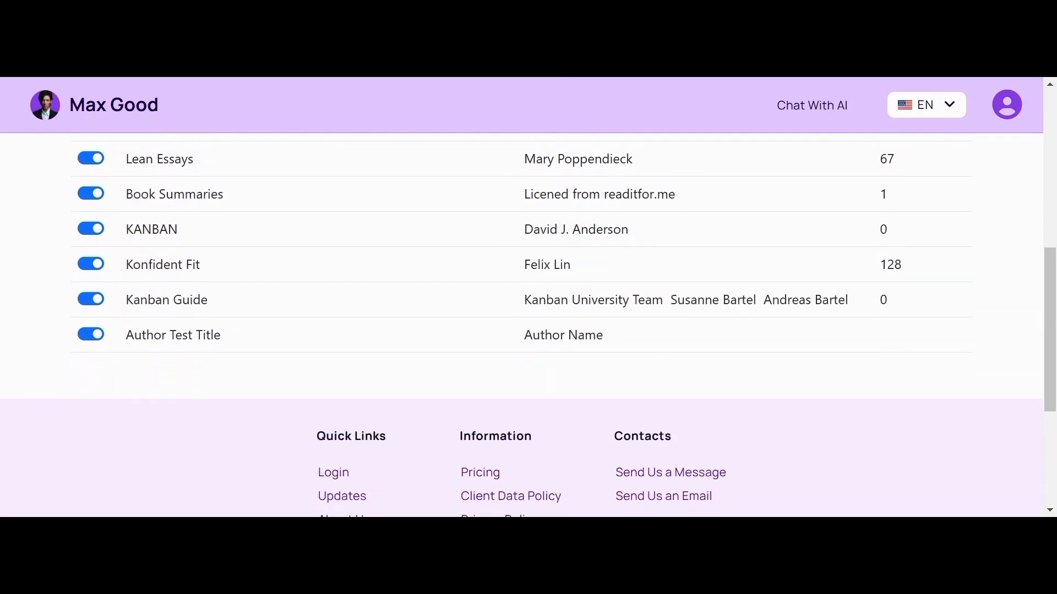
scroll(528, 325, "up", 5)
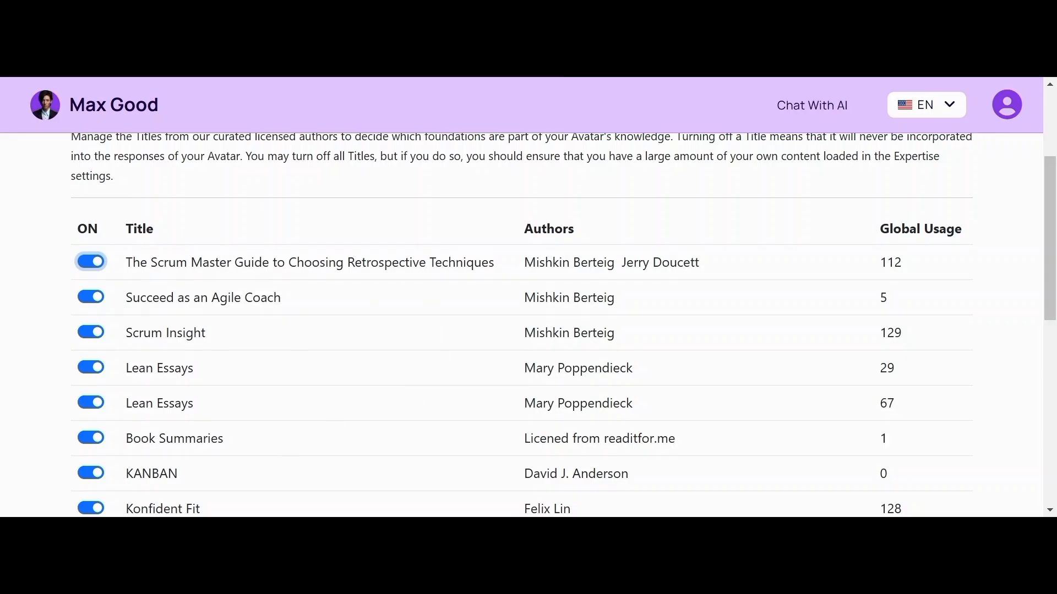
scroll(359, 277, "up", 3)
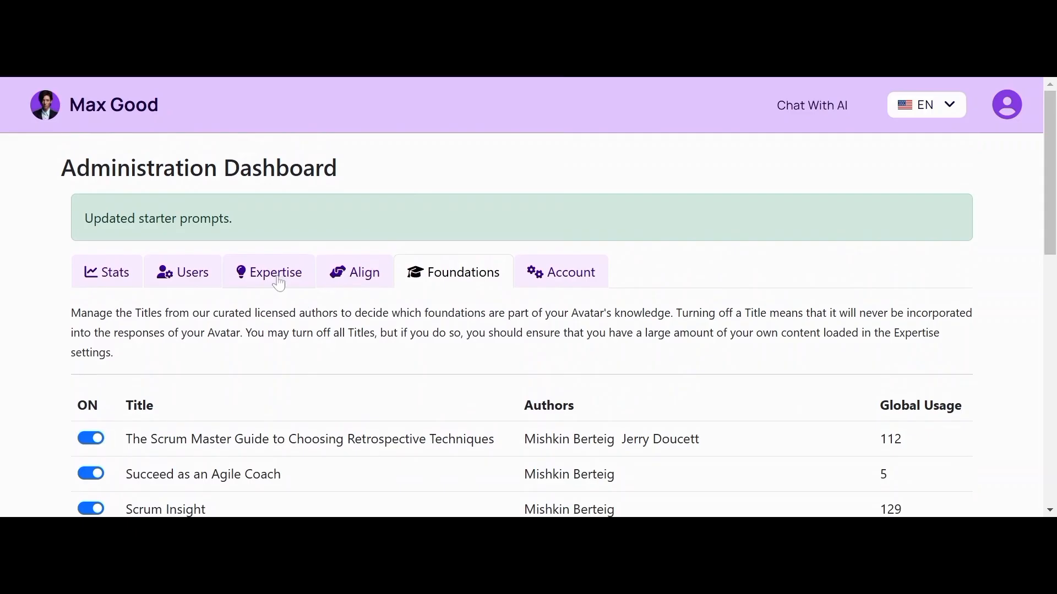
Step: Show the Expertise section listing Test Title and Test Title 2, each with 0 nuggets
left_click(279, 283)
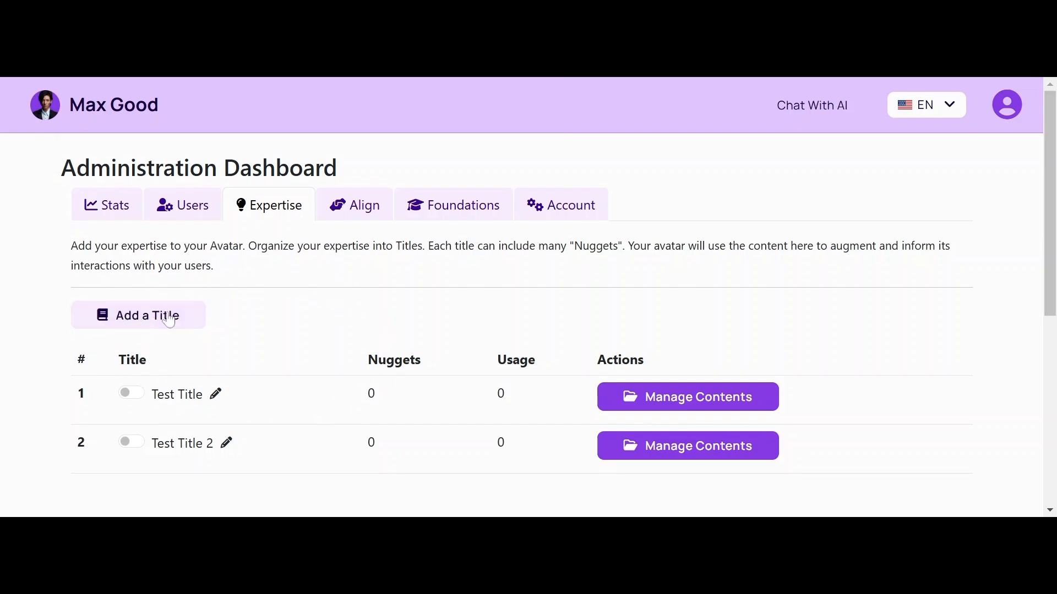
left_click_drag(1050, 233, 1046, 250)
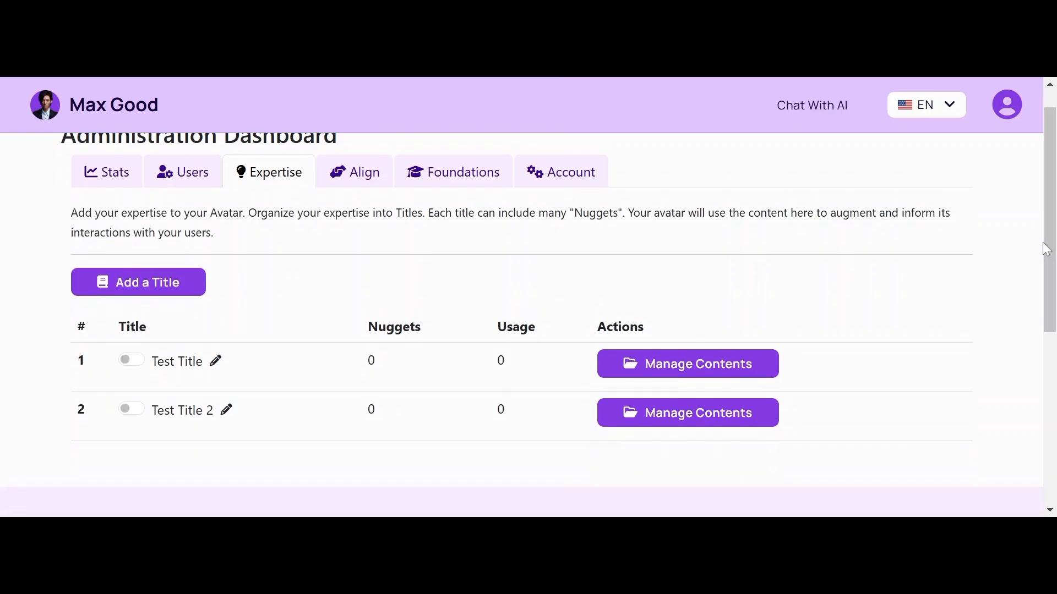
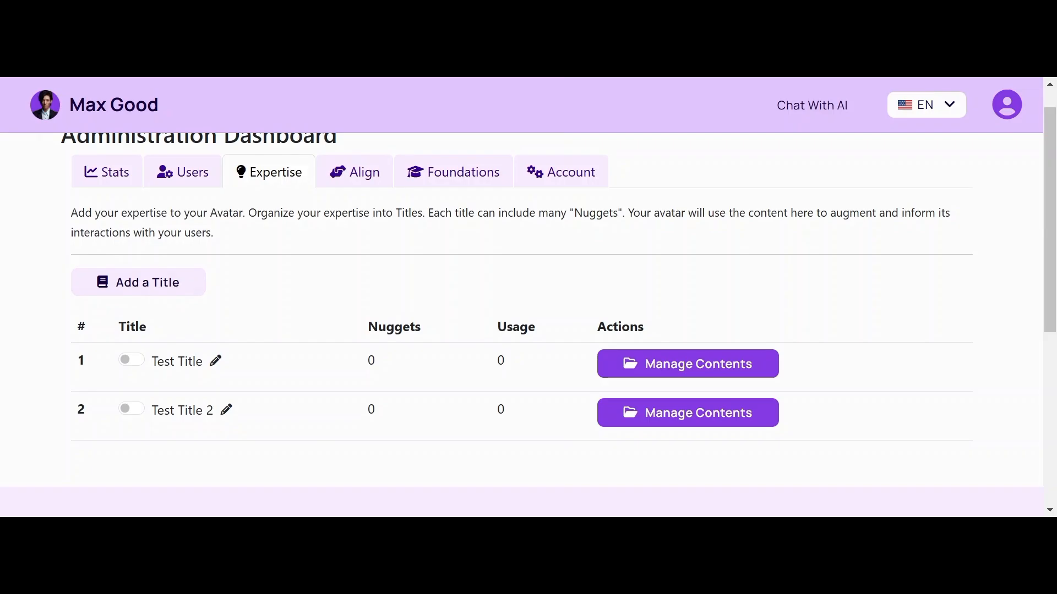
Step: Switch the Administration Dashboard to the avatar's Align tab
left_click(154, 287)
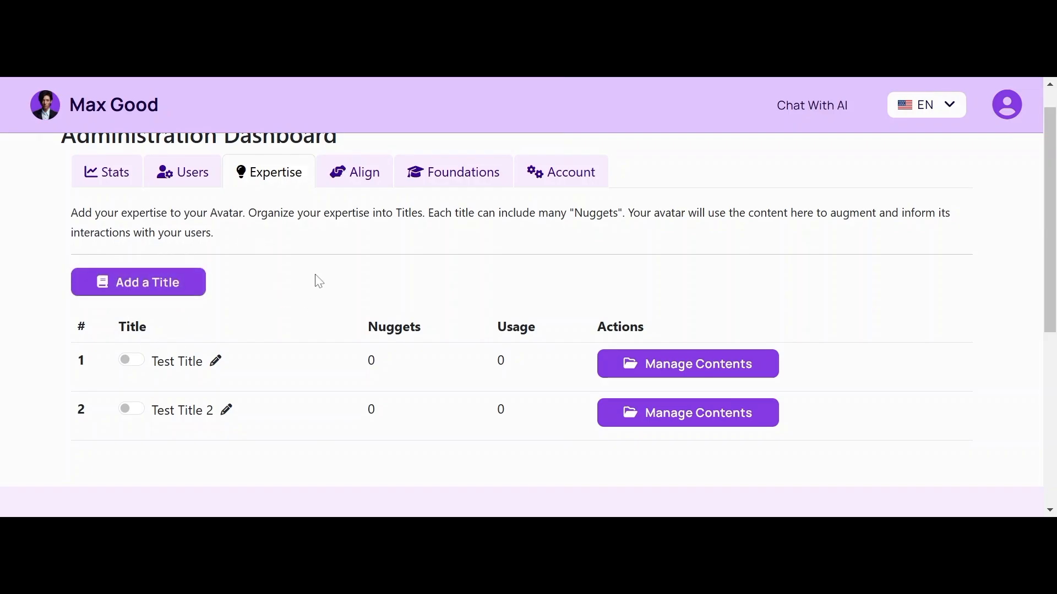
Step: Look over the Align and Foundations tabs, then return to the Expertise list with Test Title and Test Title 2
left_click(358, 181)
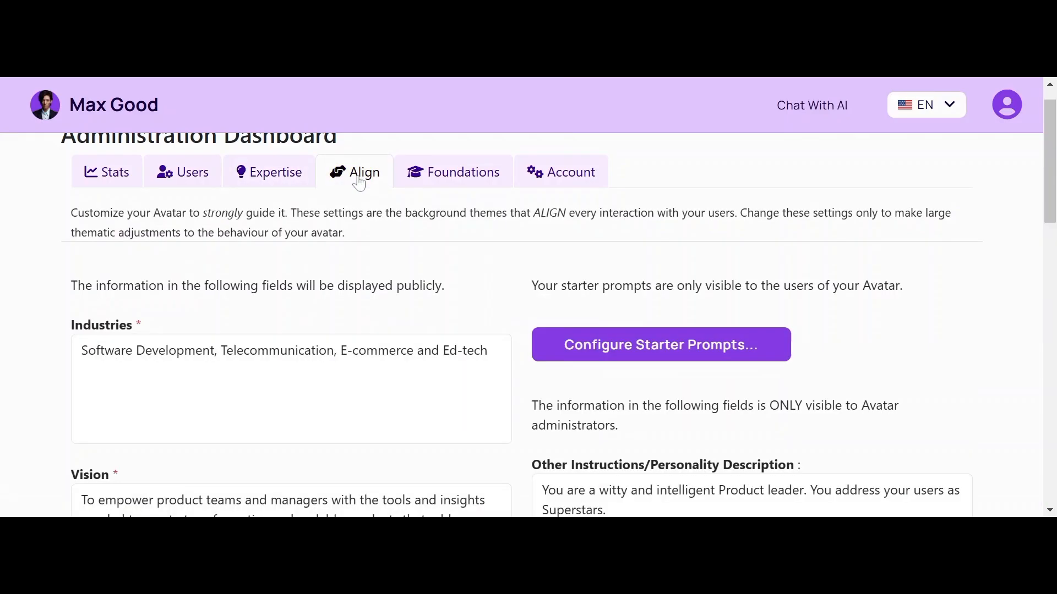
left_click(462, 182)
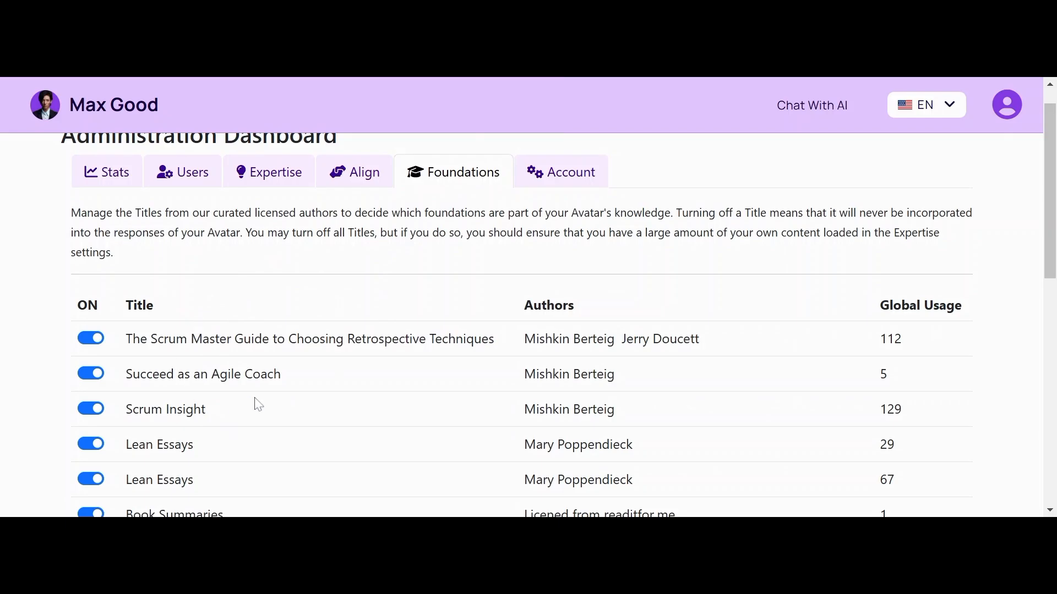
left_click(273, 178)
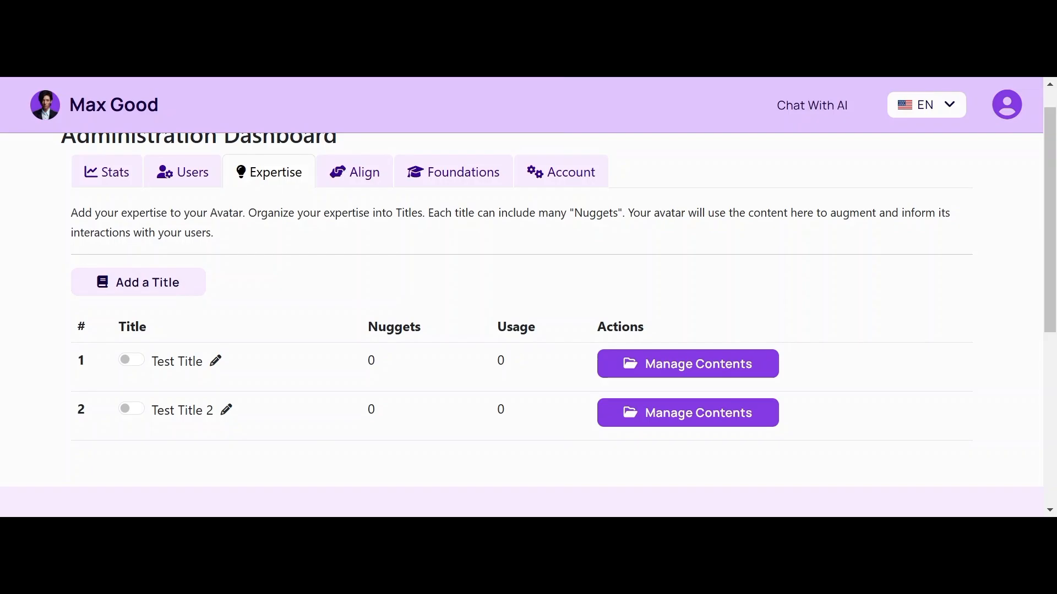
Step: Start a new expertise title named Product Strategy
left_click(179, 290)
left_click(452, 208)
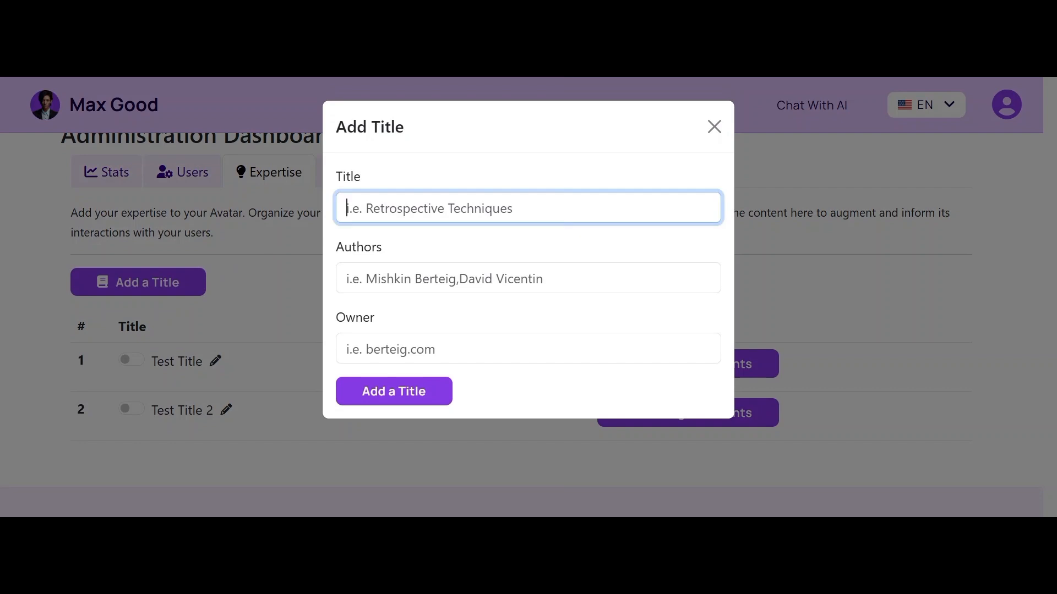
type("P")
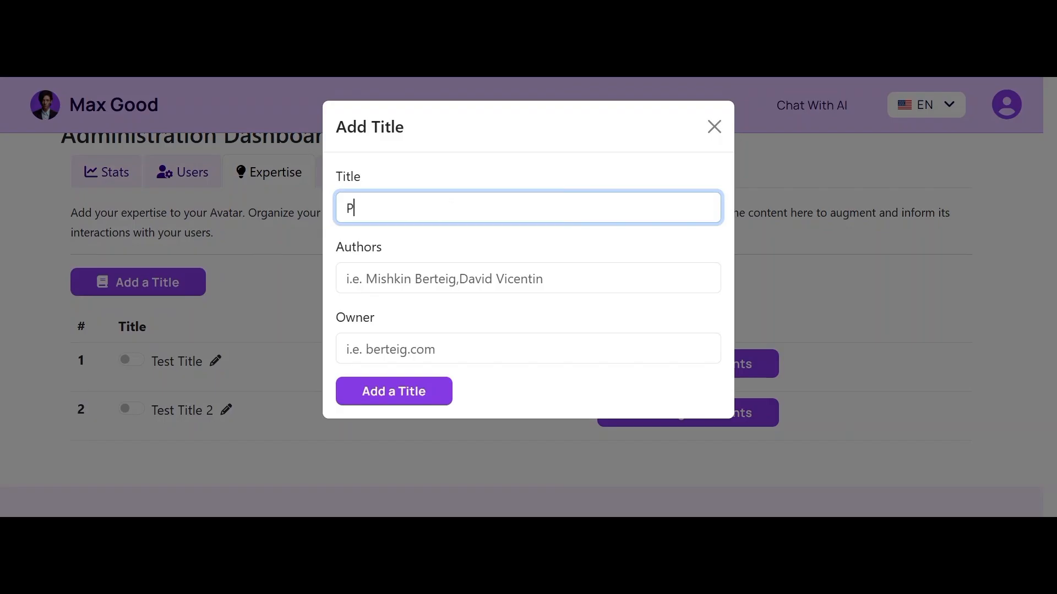
type("roduct Strategy")
Step: Enter the two author names for the Product Strategy title
key("Tab")
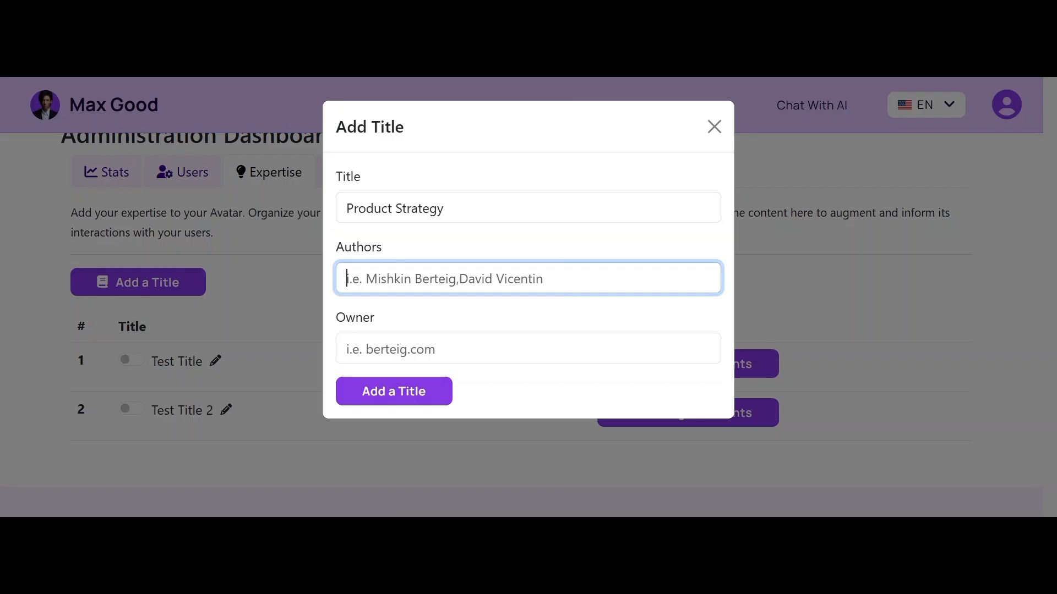
key("Down")
key("Down")
key("Up")
key("Up")
type("Mishkin Berteig , P")
key("BackSpace")
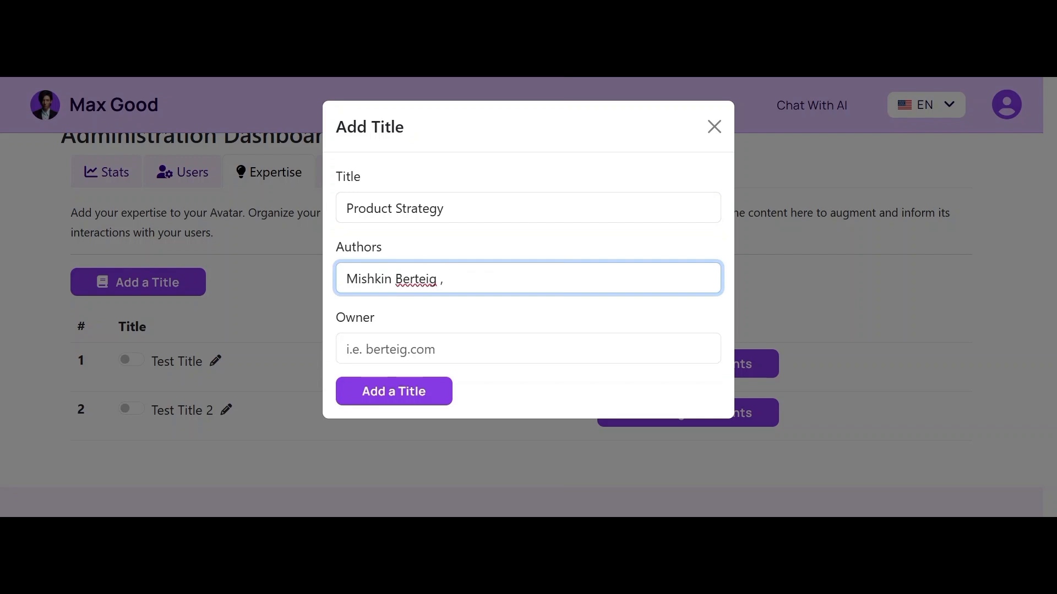
type("P")
key("BackSpace")
type("Elizabeth Aregn")
key("BackSpace")
type("besola")
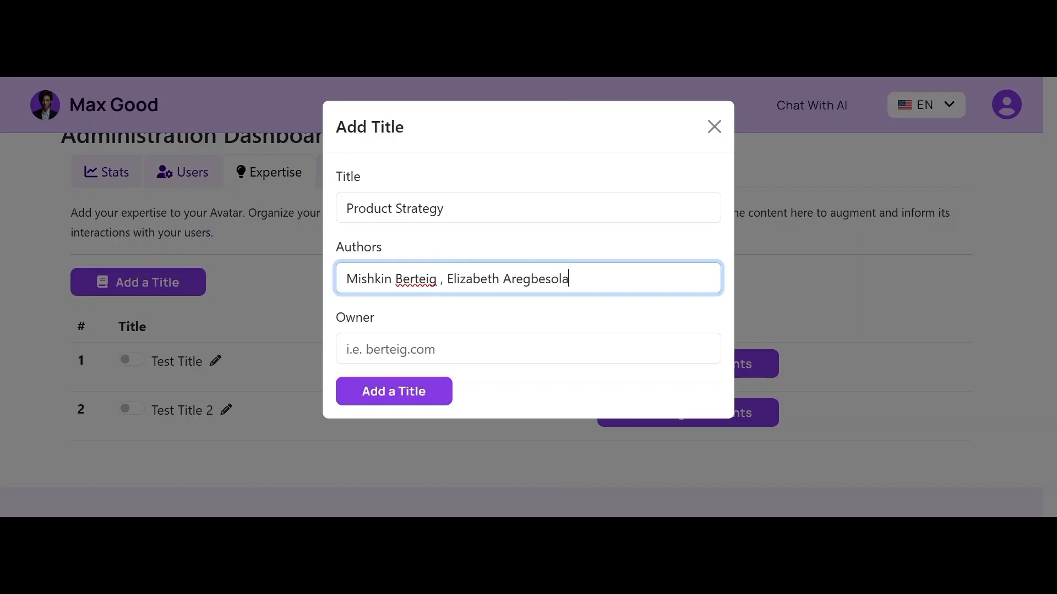
Step: Set the owner to beth.com and submit the Product Strategy title
key("Tab")
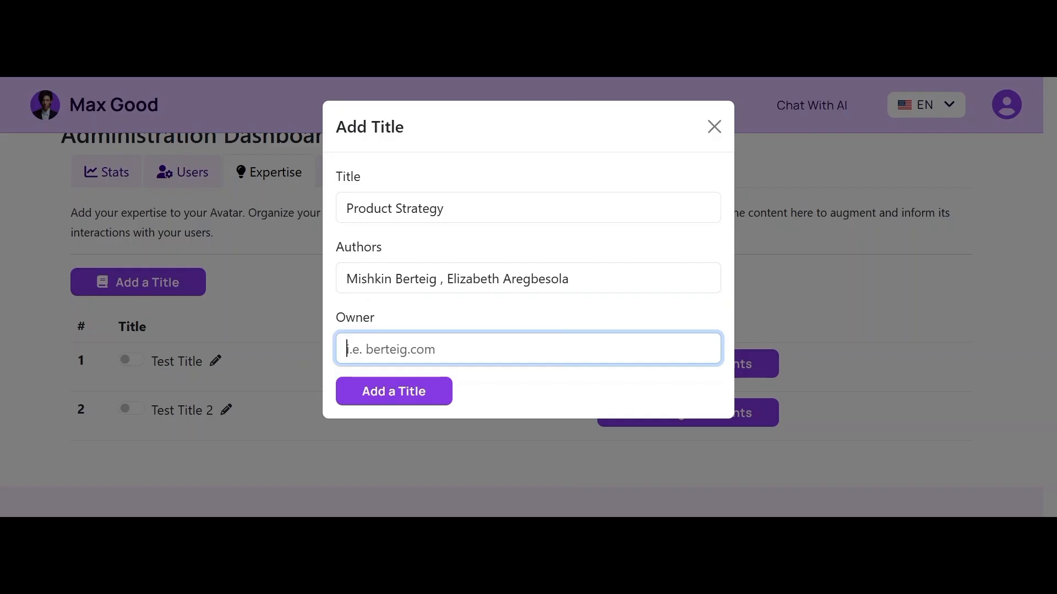
left_click(422, 377)
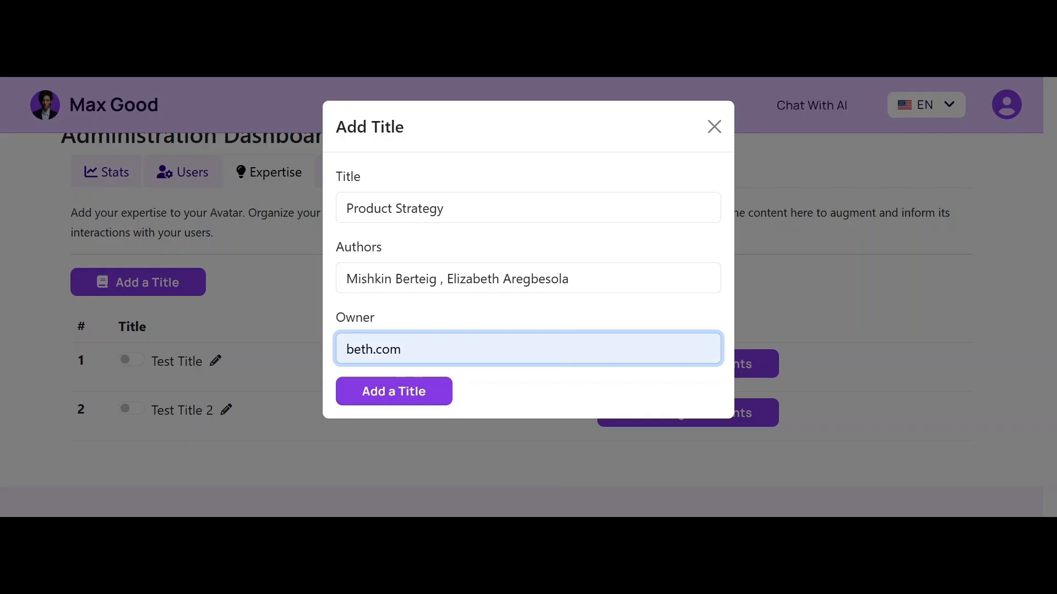
left_click_drag(403, 350, 333, 361)
key("BackSpace")
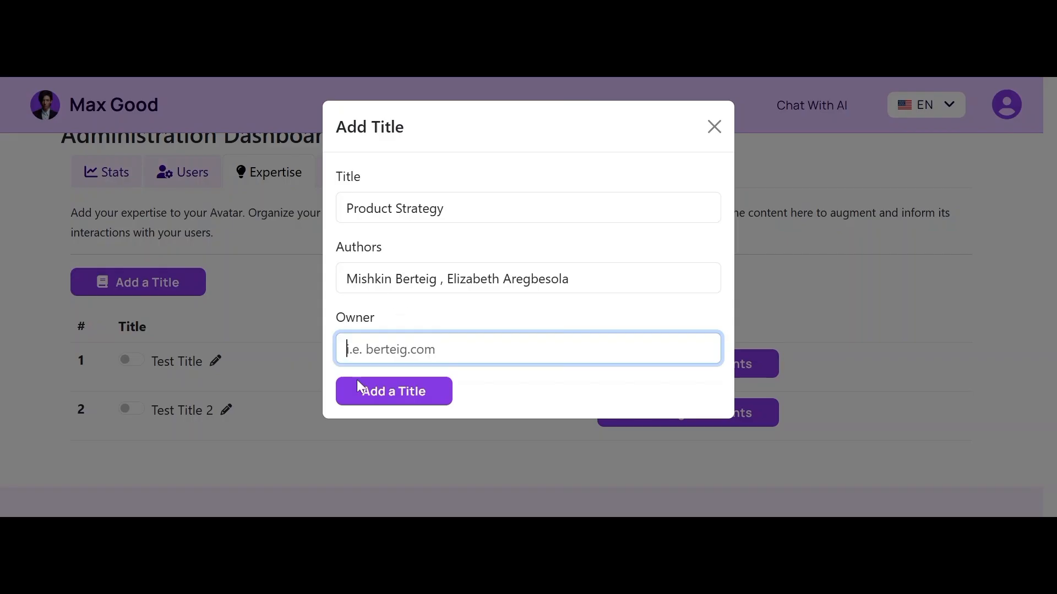
type("beth")
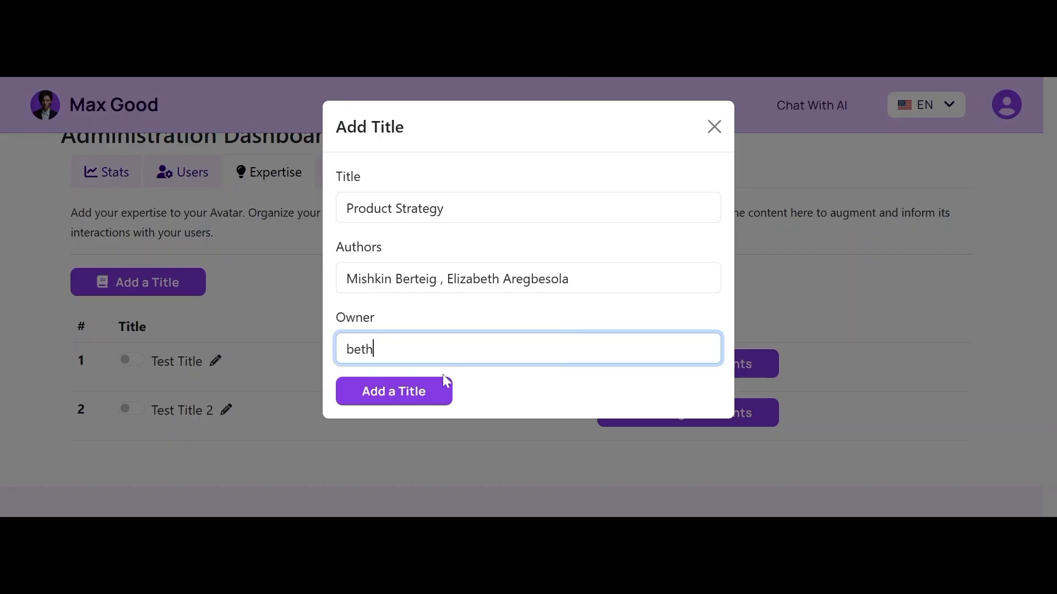
type(".com")
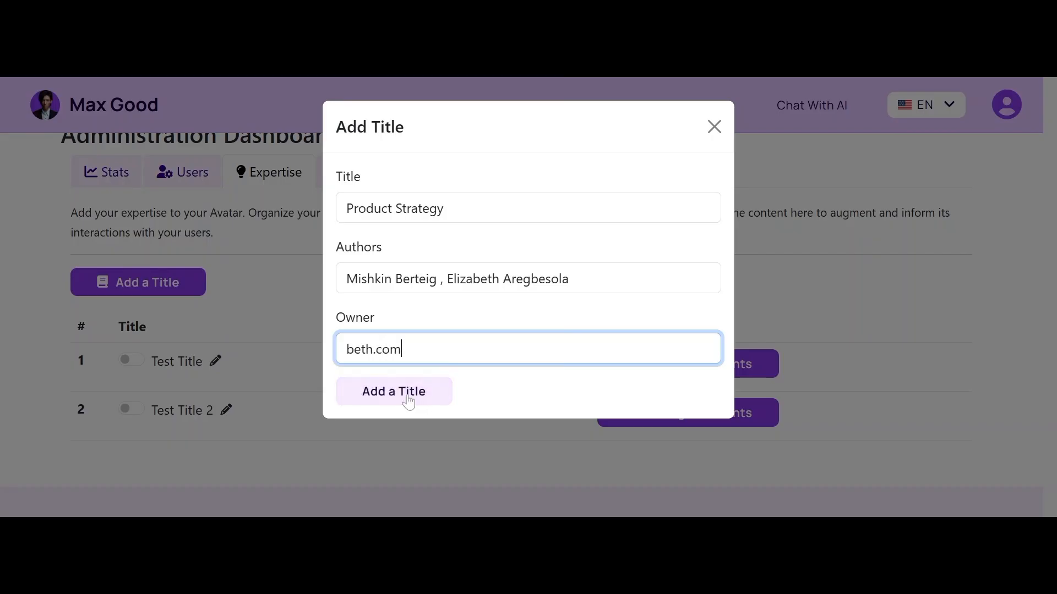
left_click(409, 401)
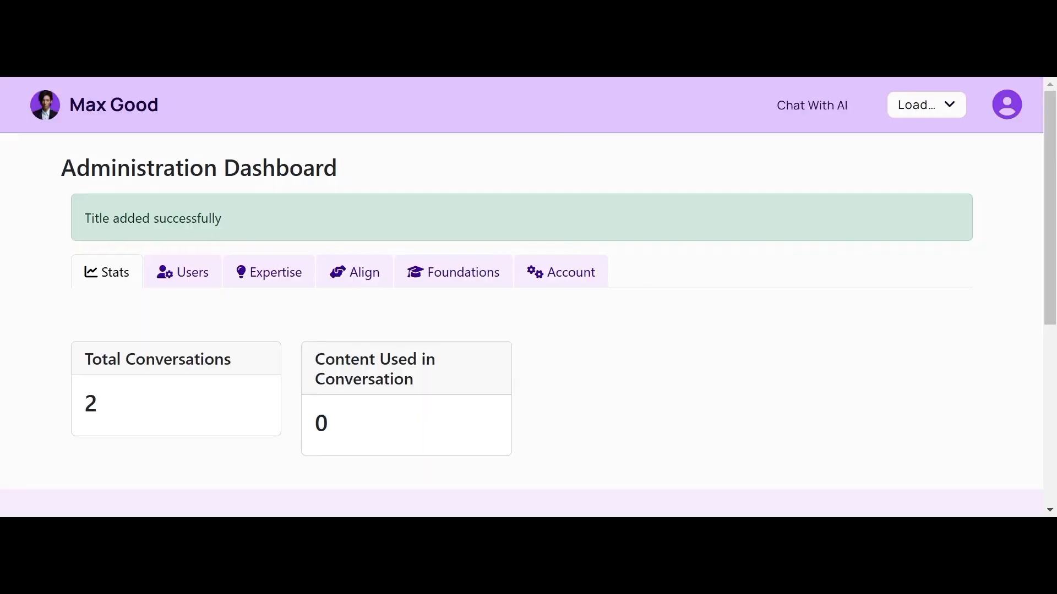
Step: Scroll to the titles table and open Manage Contents for the Product Strategy row
left_click_drag(1051, 194, 1047, 293)
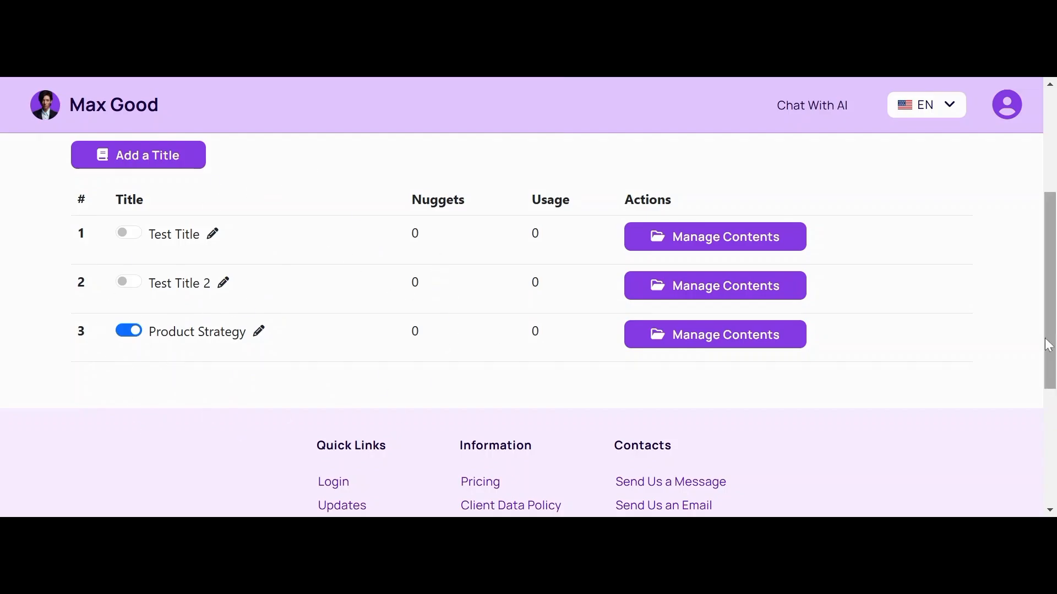
mouse_move(1054, 342)
left_mouse_down()
mouse_move(1047, 130)
mouse_move(1046, 311)
mouse_move(1033, 335)
left_mouse_up()
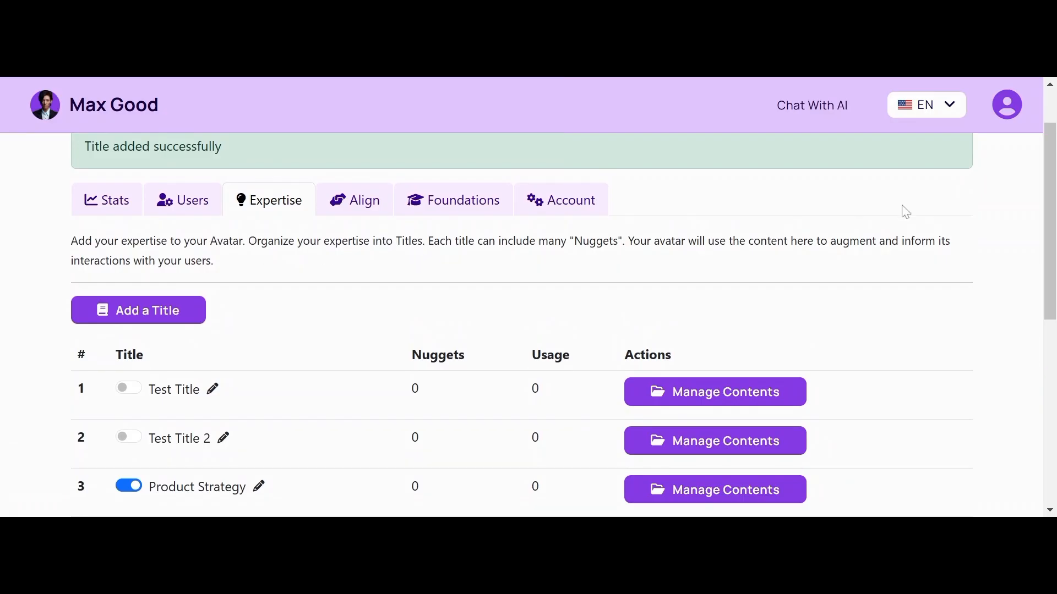
left_click_drag(1053, 188, 1051, 207)
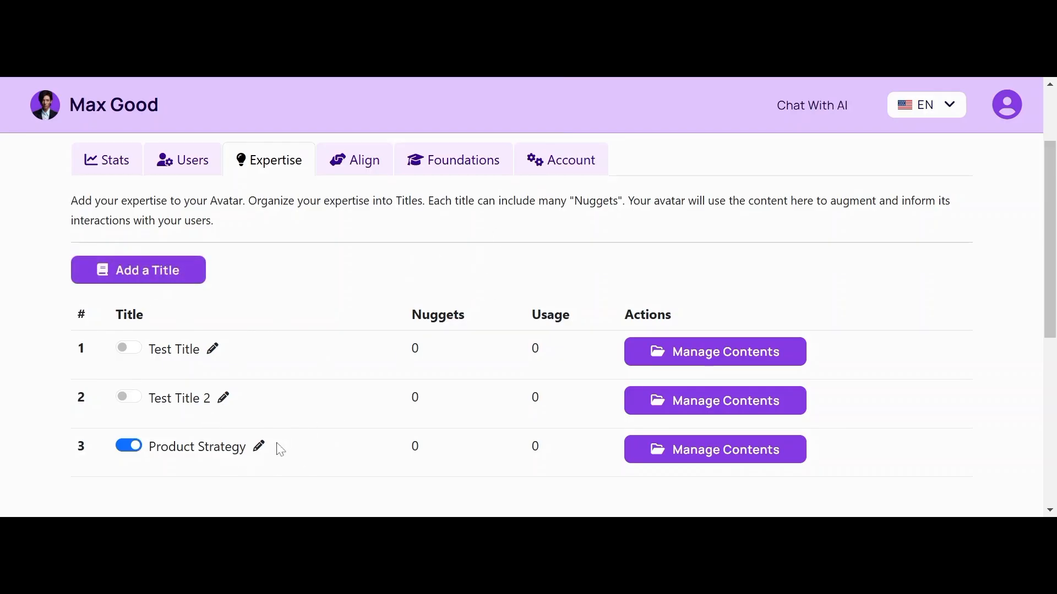
left_click(751, 451)
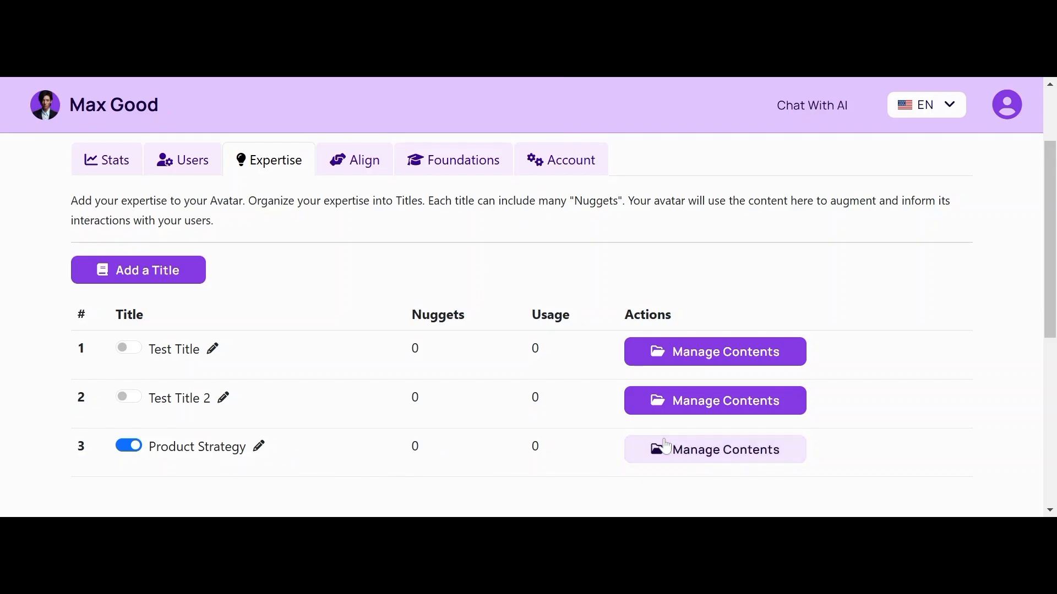
left_click(696, 454)
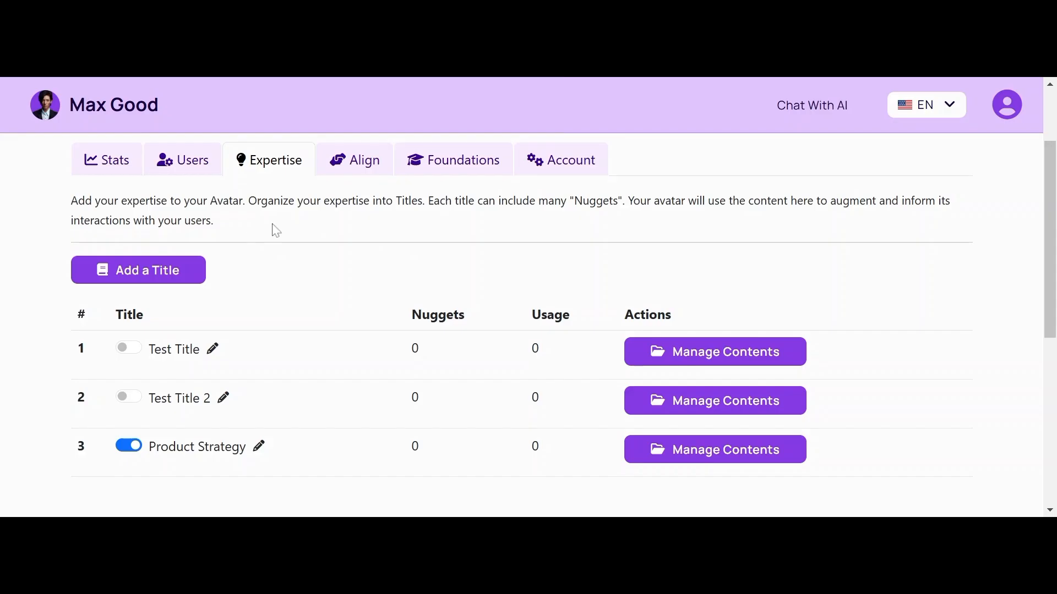
left_click(710, 460)
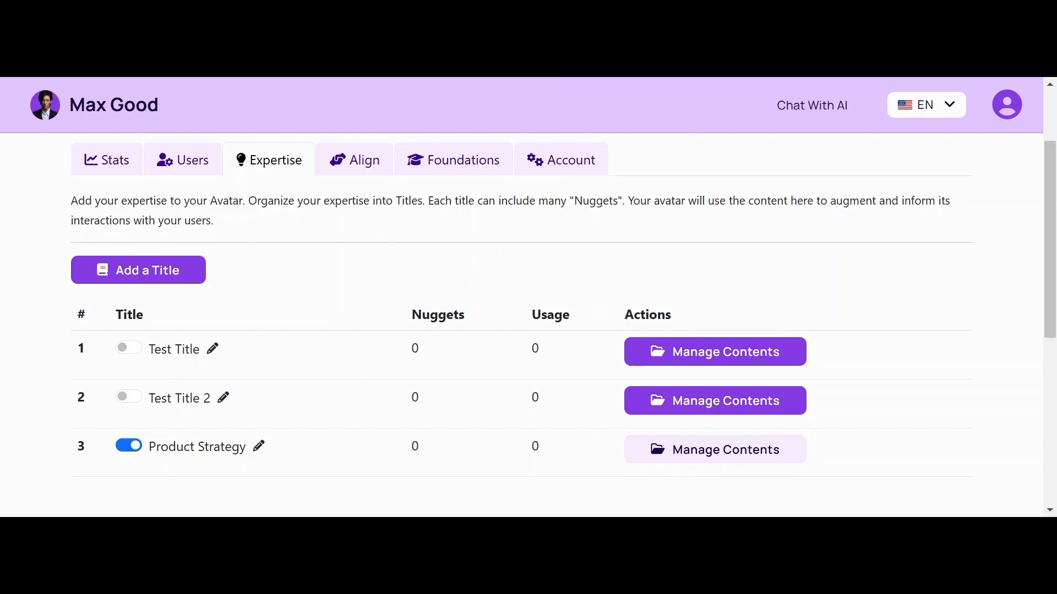
mouse_move(1052, 258)
left_mouse_down()
mouse_move(1051, 281)
mouse_move(1048, 262)
left_mouse_up()
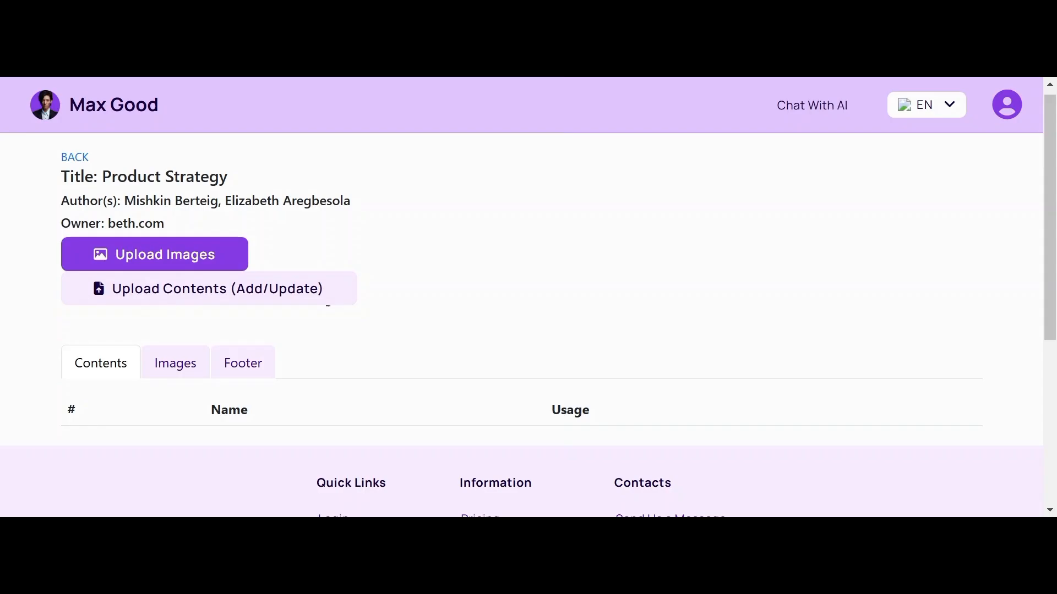
Step: Open the Upload Contents (Add/Update) form for Product Strategy
left_click(187, 293)
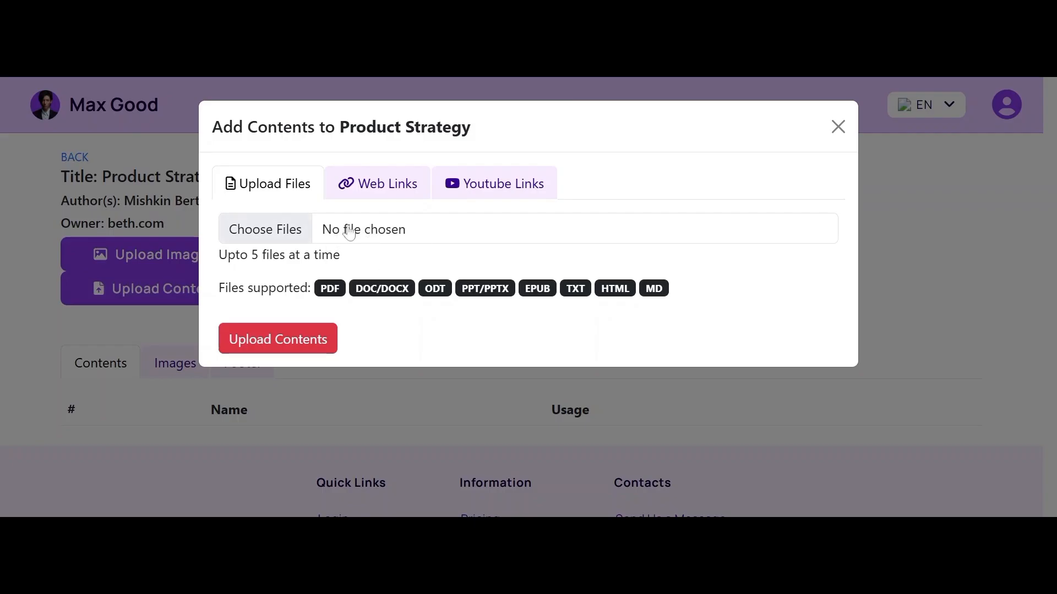
Step: Choose the Three Keys Thinking PDF and upload it to Product Strategy
left_click(283, 227)
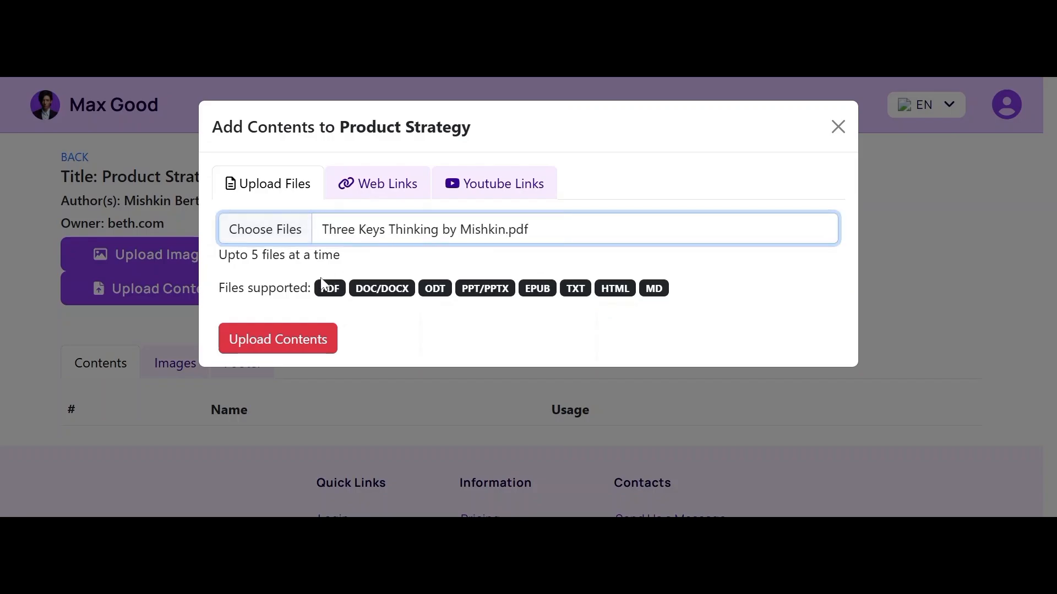
left_click(266, 349)
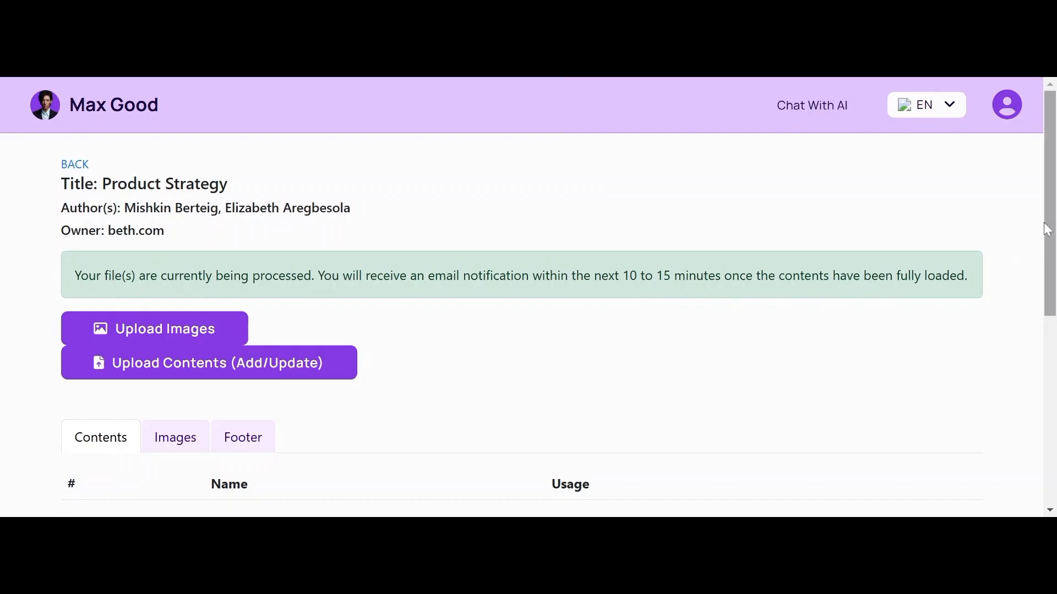
left_click_drag(1046, 208, 1024, 234)
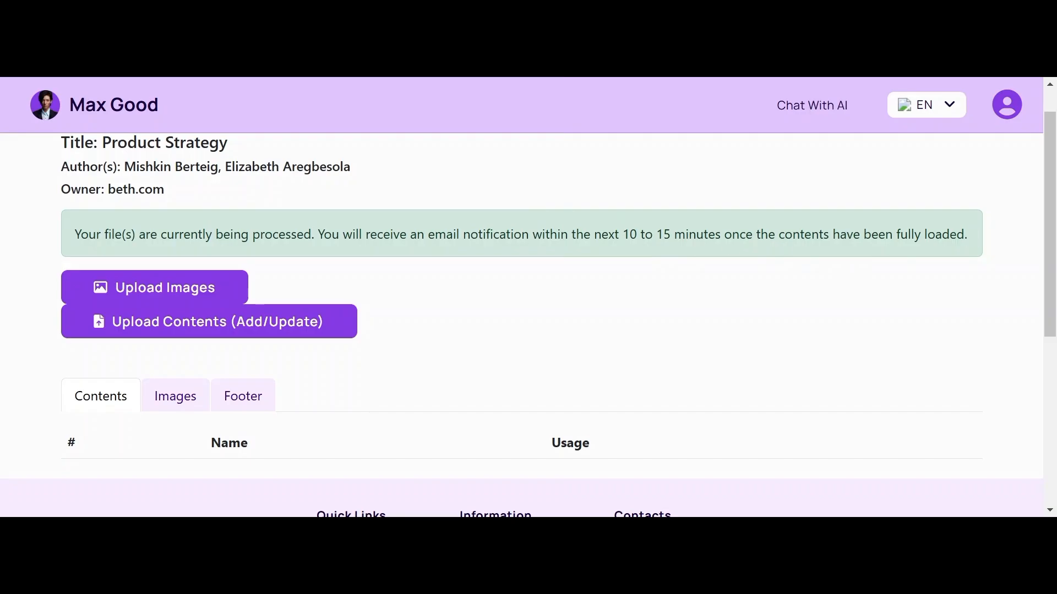
left_click(247, 329)
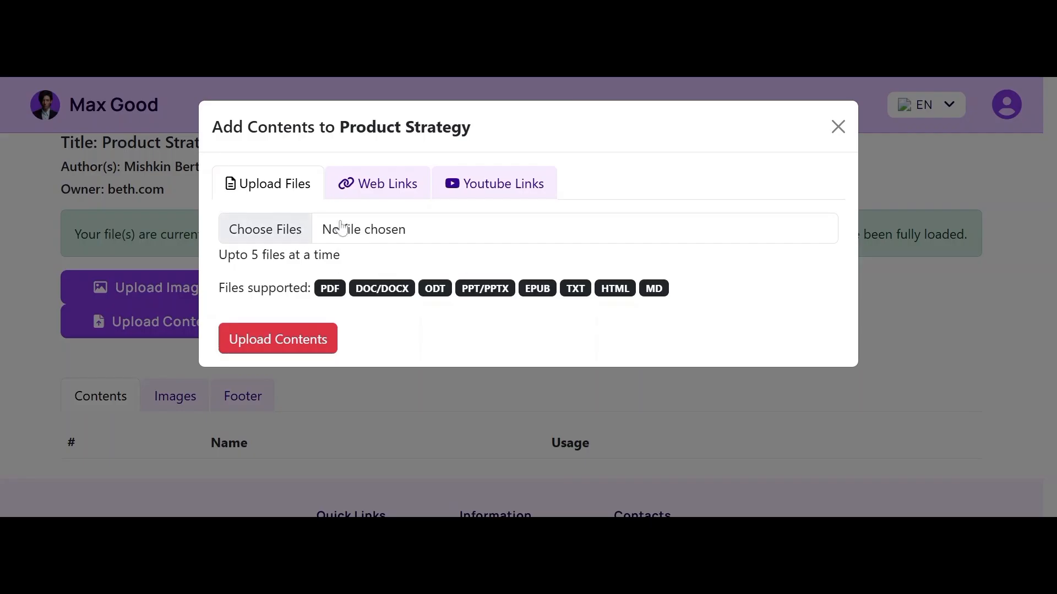
left_click(837, 127)
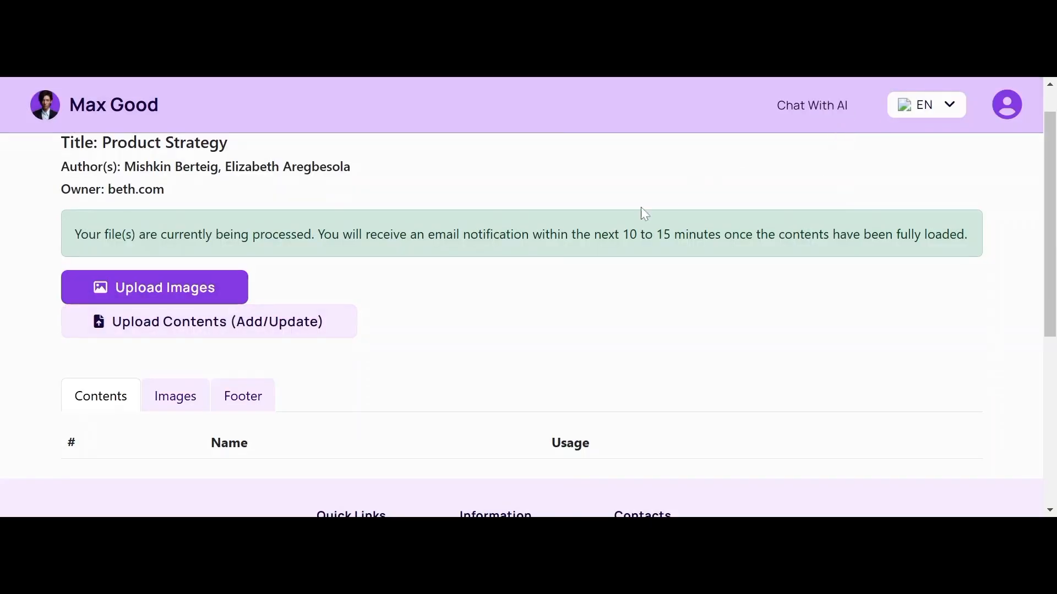
left_click_drag(1047, 176, 1004, 110)
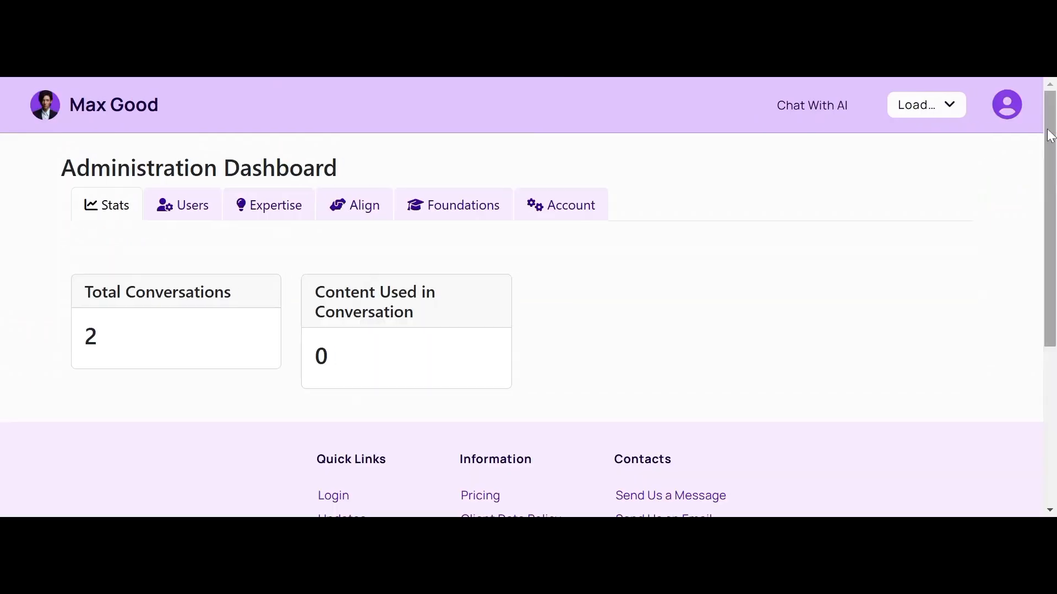
Step: Scroll down to the Expertise titles table showing Test Title, Test Title 2 and Product Strategy
left_click_drag(1047, 132, 1050, 223)
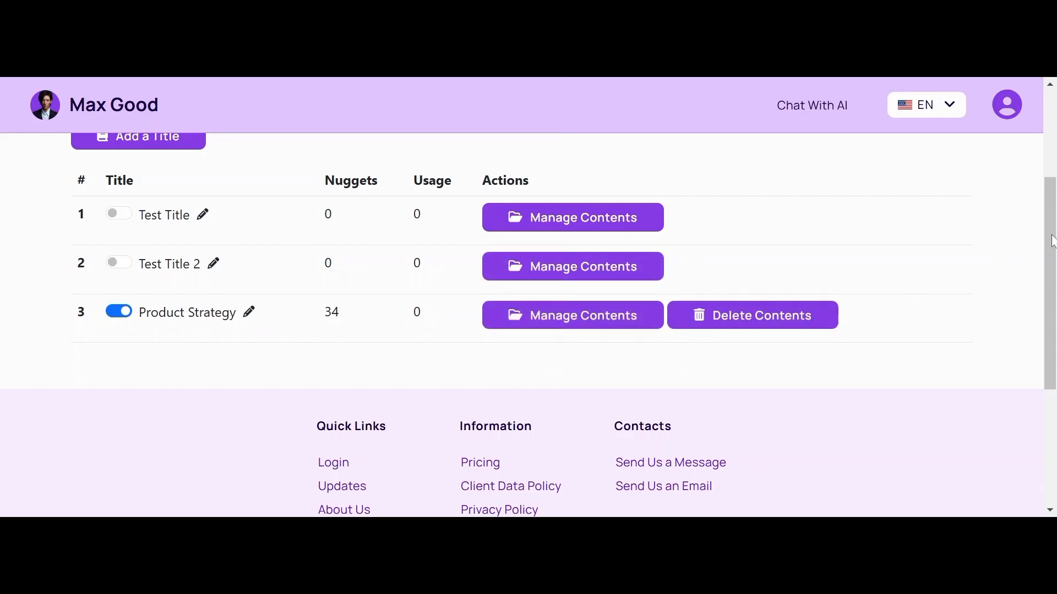
scroll(1053, 241, "down", 1)
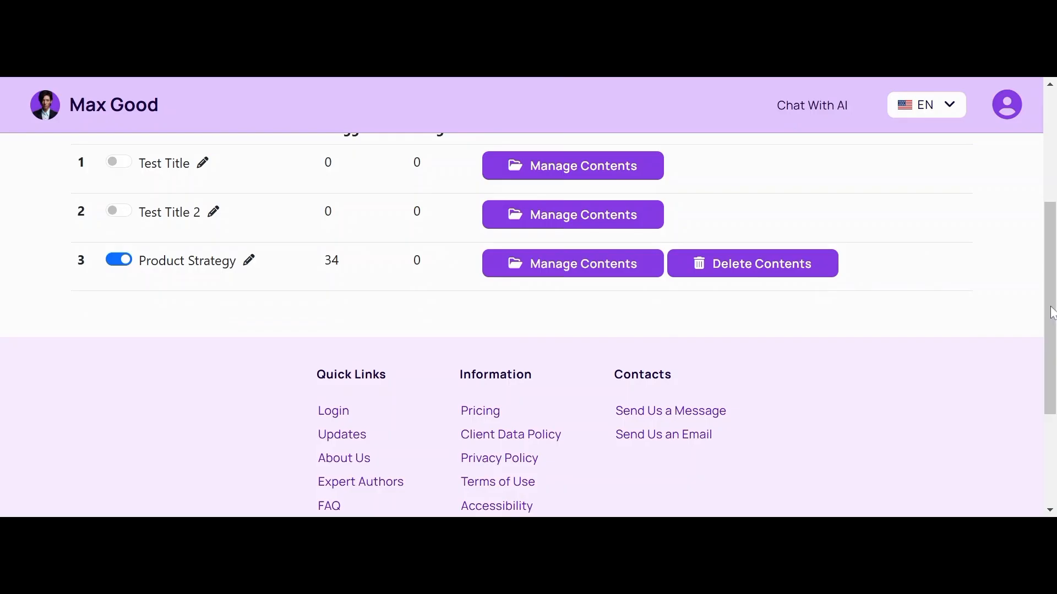
left_click_drag(1052, 312, 1047, 278)
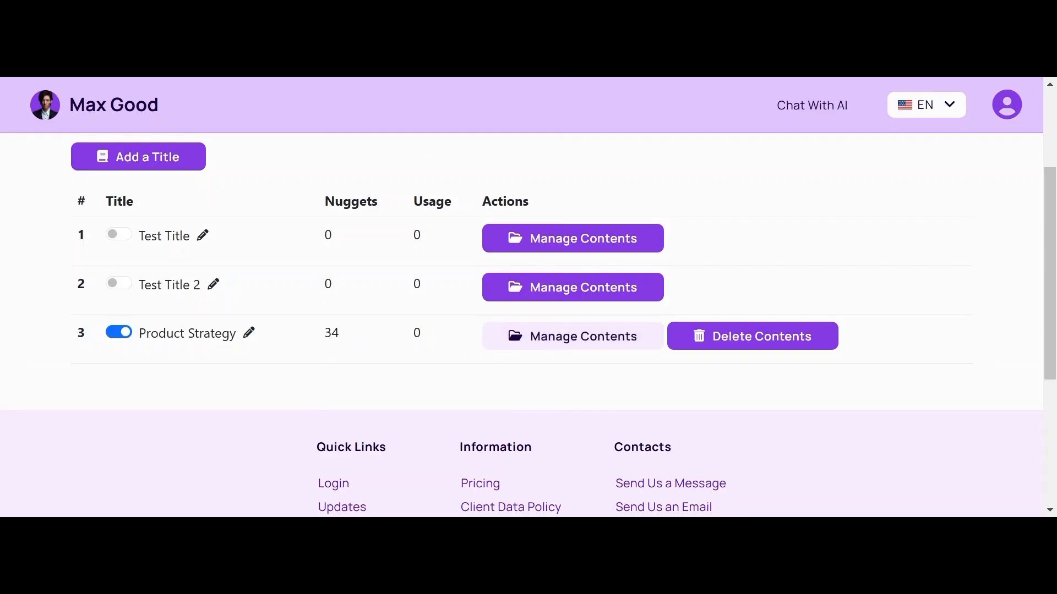
Step: Open Product Strategy's contents and scroll through the 33 three_keys_thinking PDF files
left_click(573, 336)
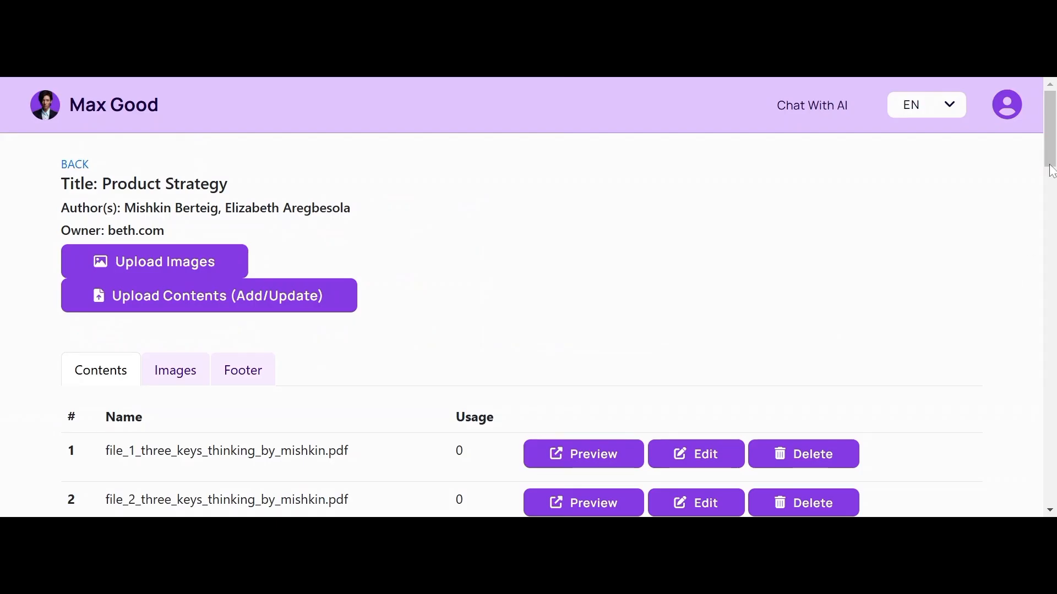
scroll(1044, 206, "down", 6)
left_click_drag(1043, 205, 985, 189)
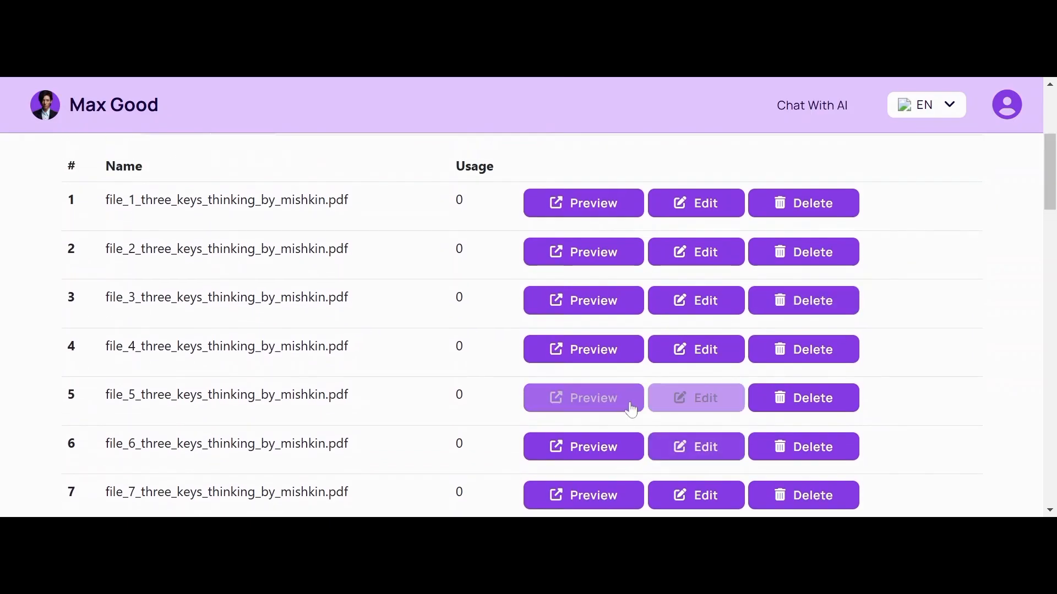
left_click(632, 401)
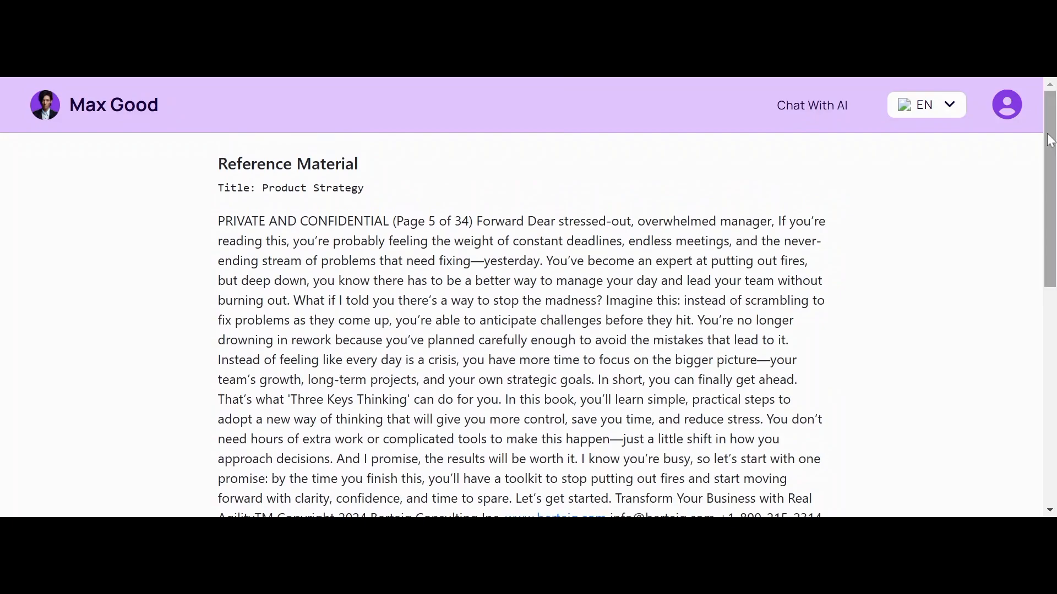
left_click_drag(1047, 131, 1052, 142)
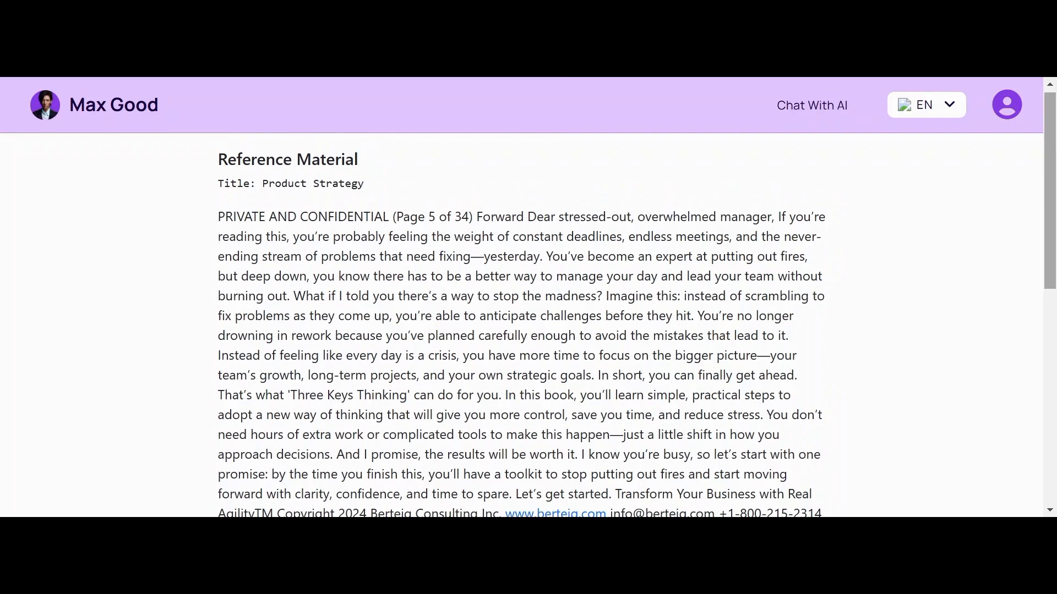
left_click_drag(1052, 142, 1029, 137)
left_click_drag(1030, 81, 1025, 146)
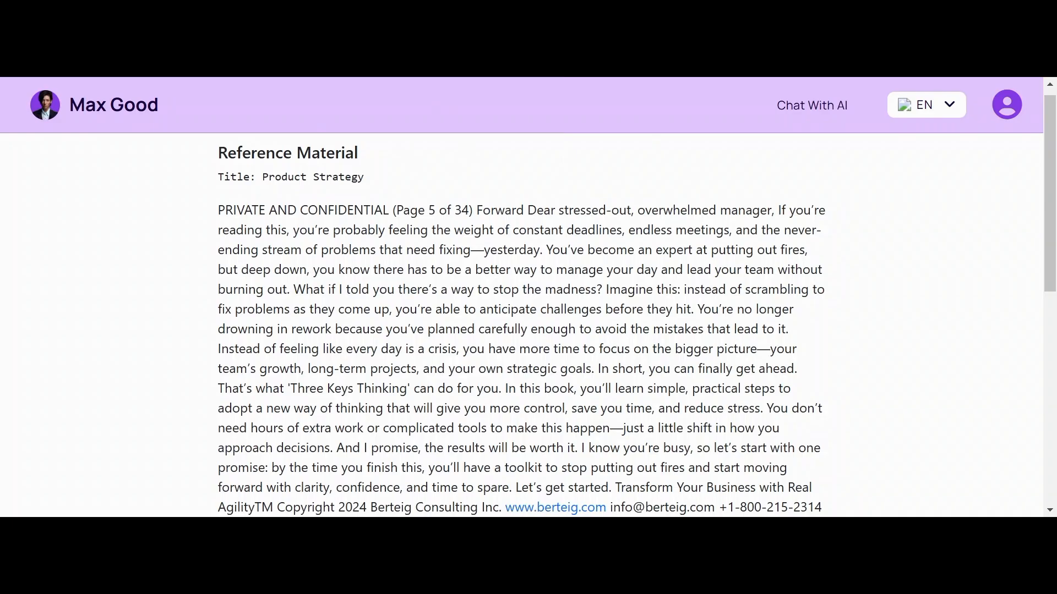
key("alt+Left")
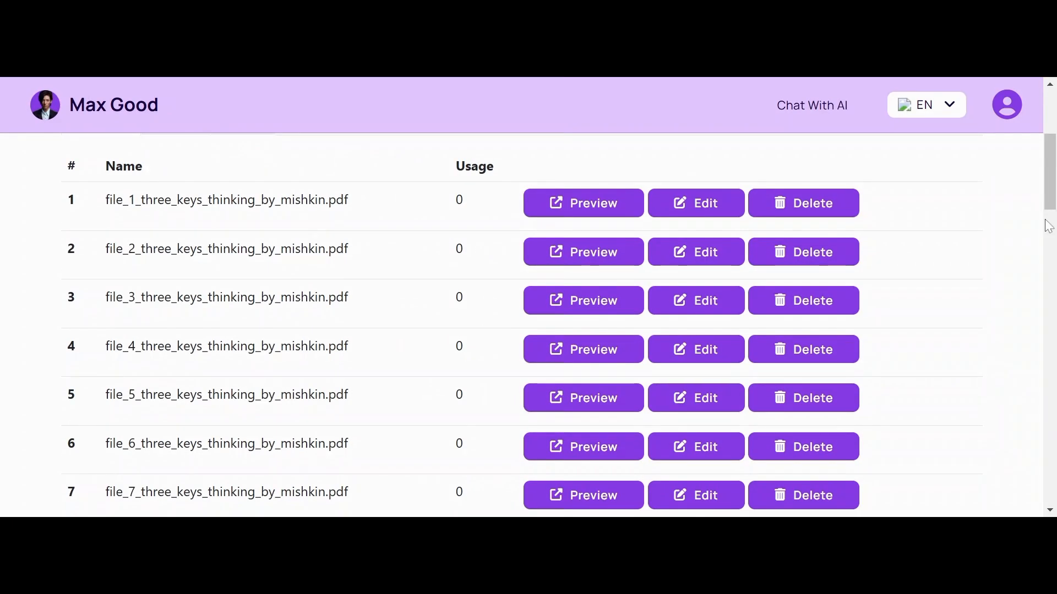
Step: Scroll back to the Expertise titles table and bring up an empty Add Title form
left_click_drag(1051, 193, 996, 137)
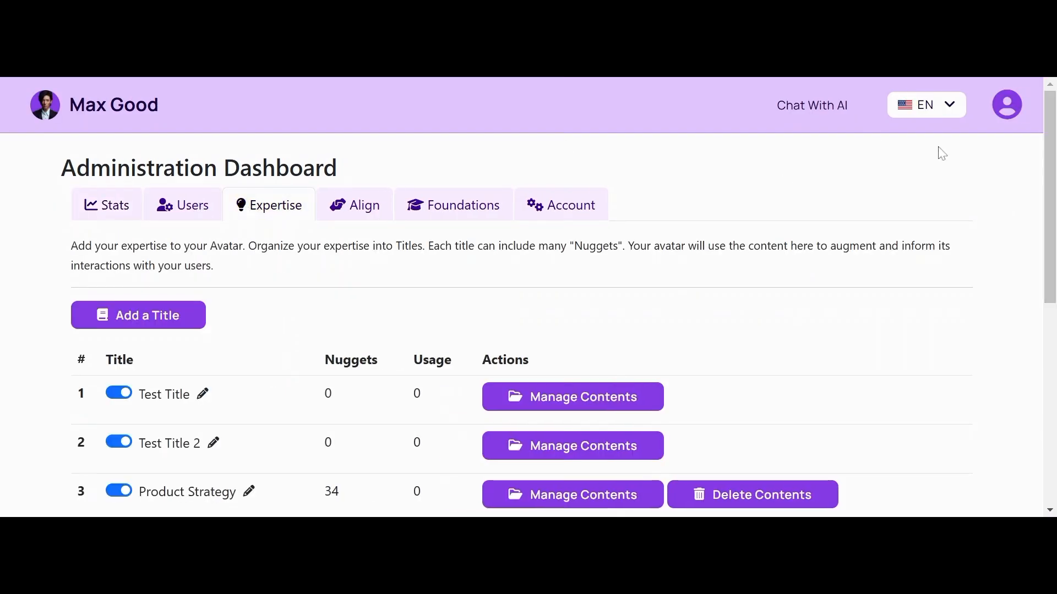
left_click_drag(1047, 134, 1041, 183)
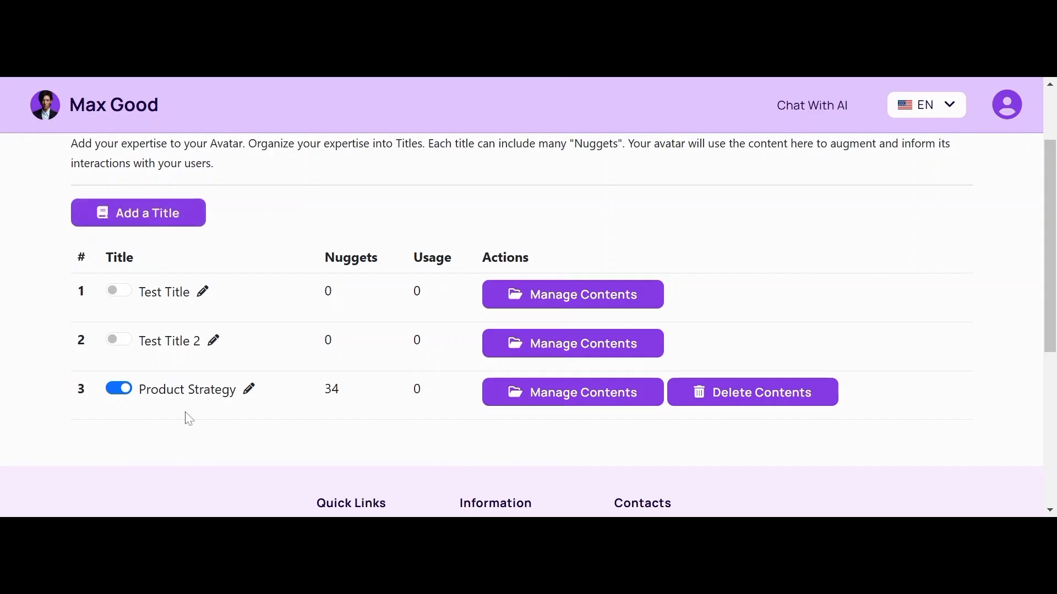
left_click(137, 212)
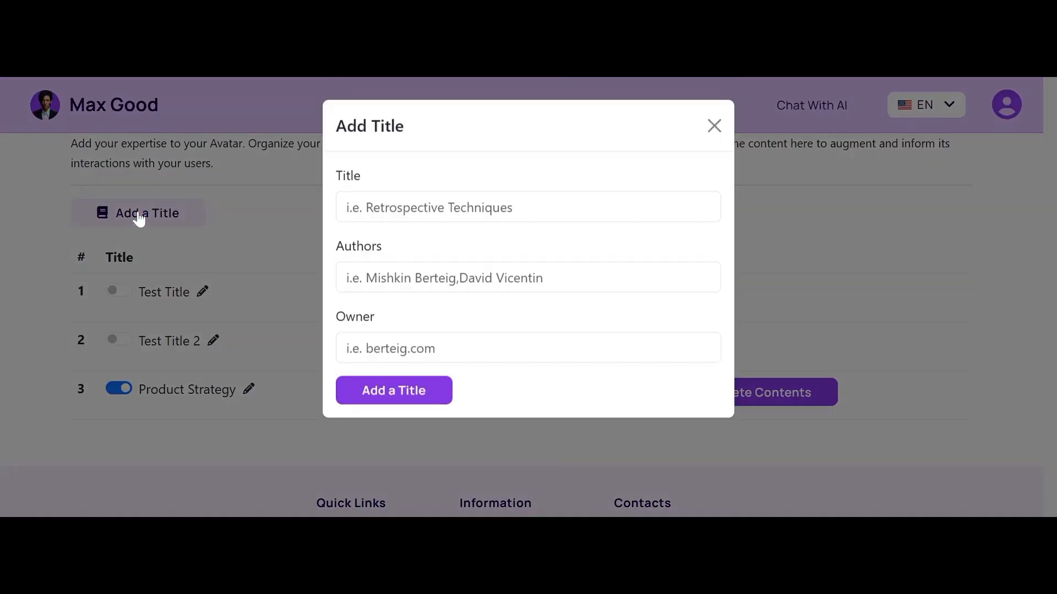
Step: Add the title Product Marketing with authors Multiple Authors and owner beth.com
left_click(527, 208)
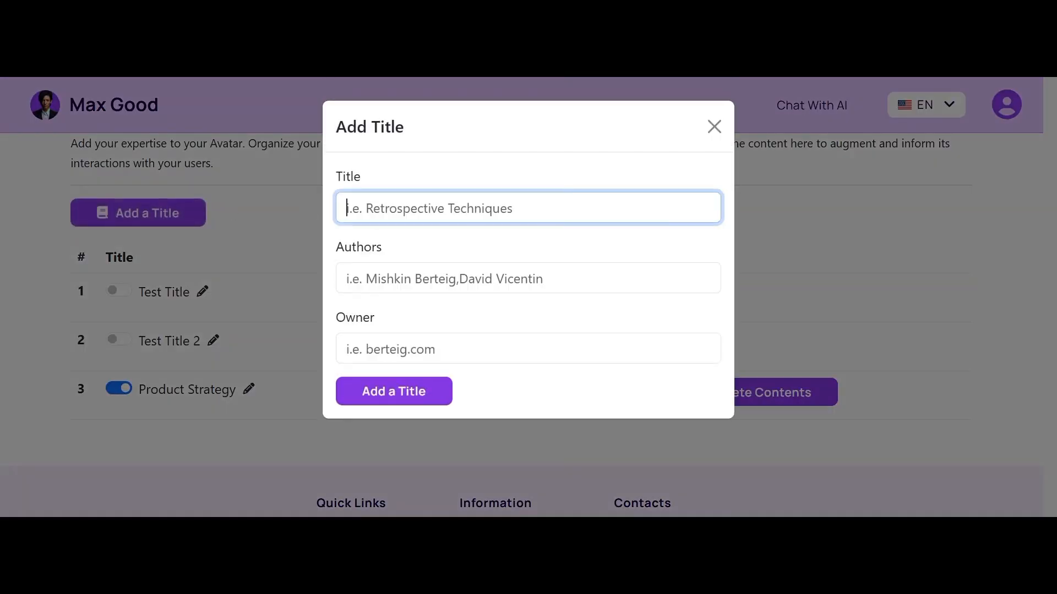
type("Produ")
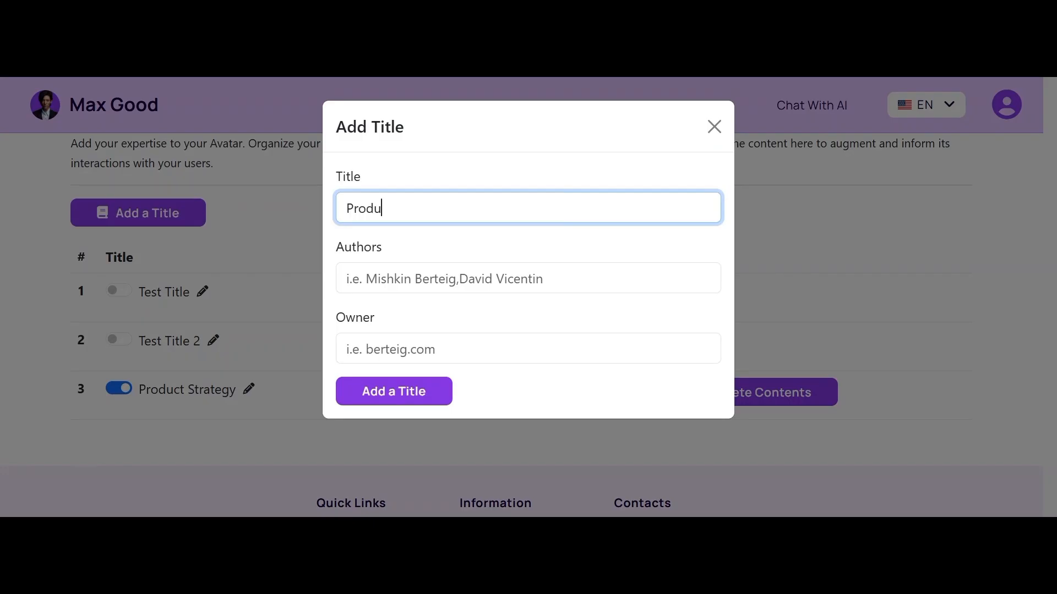
type("ct Marketing")
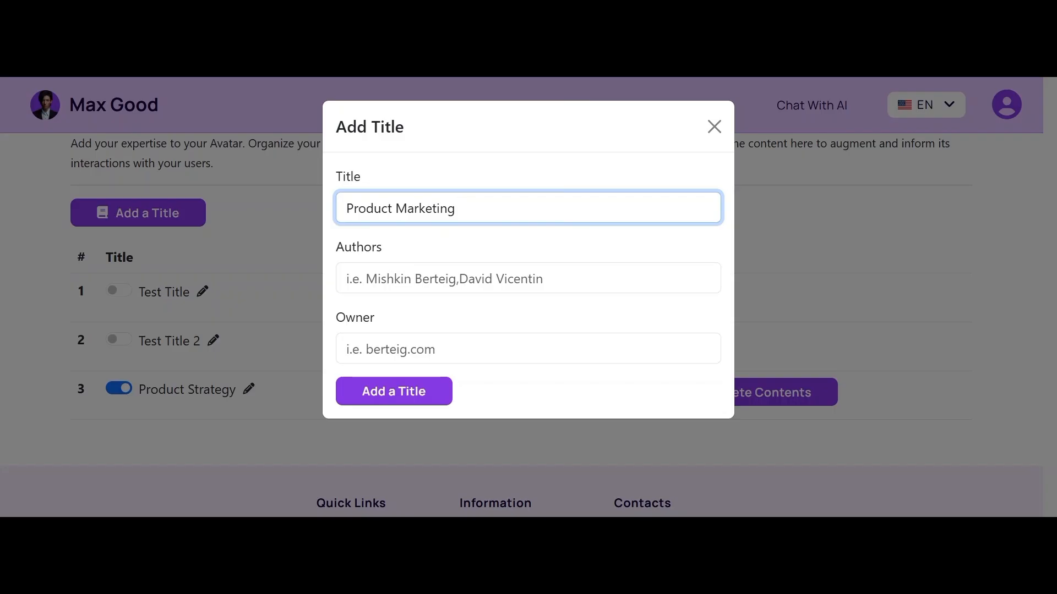
key("shift+Left")
key("shift+Left")
key("shift+Left")
key("shift+Left")
key("shift+Left")
key("shift+Left")
key("shift+Left")
key("shift+Left")
key("shift+Left")
key("shift+Left")
key("shift+Left")
key("shift+Left")
key("shift+Left")
key("shift+Left")
key("shift+Left")
key("shift+Left")
key("shift+Left")
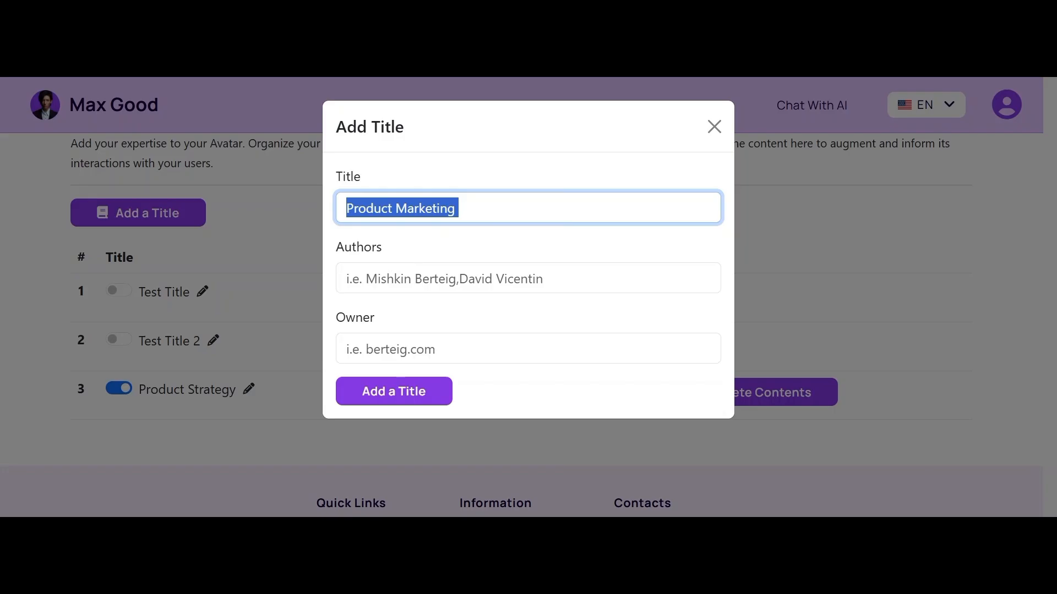
left_click(370, 394)
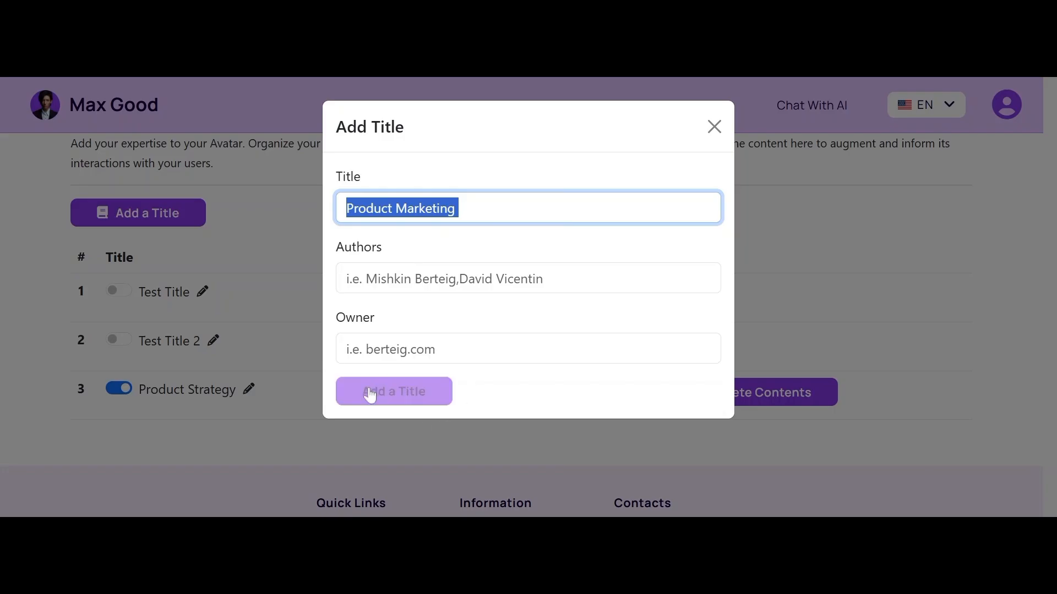
key("Tab")
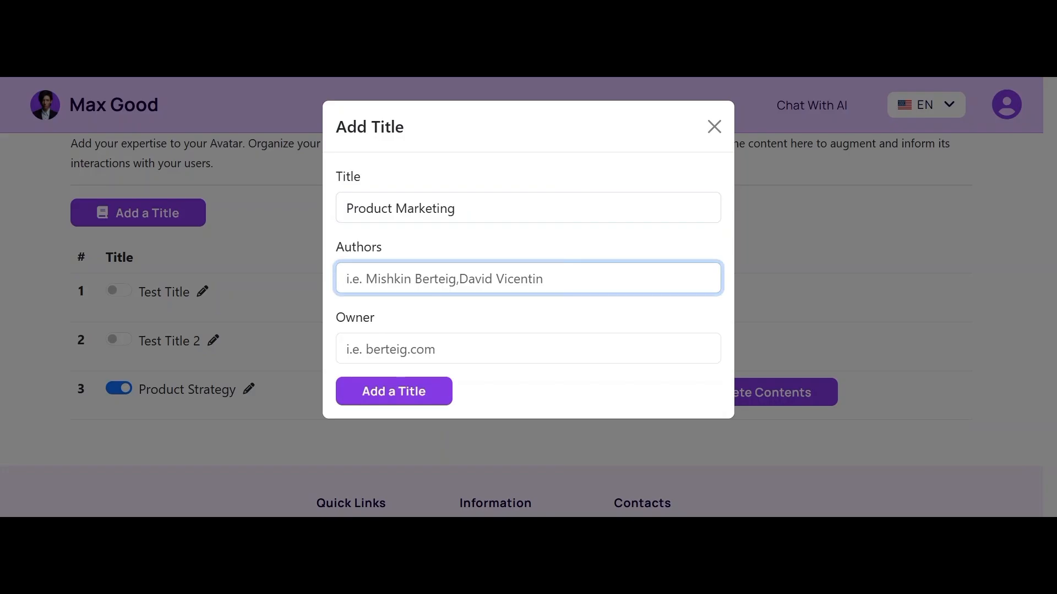
key("Down")
key("Down")
key("Return")
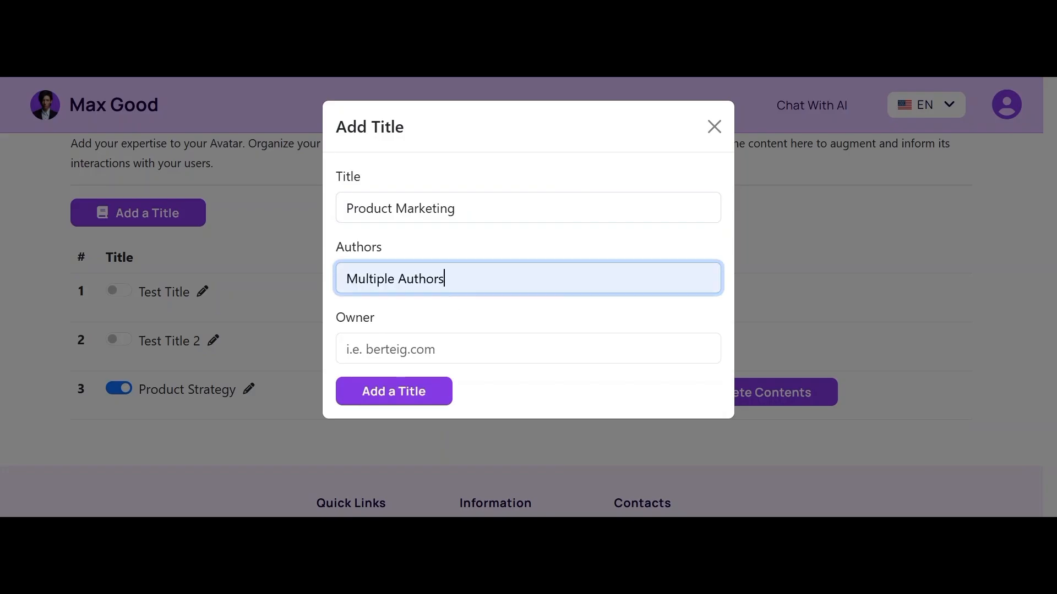
key("Tab")
key("Down")
key("Return")
left_click(421, 395)
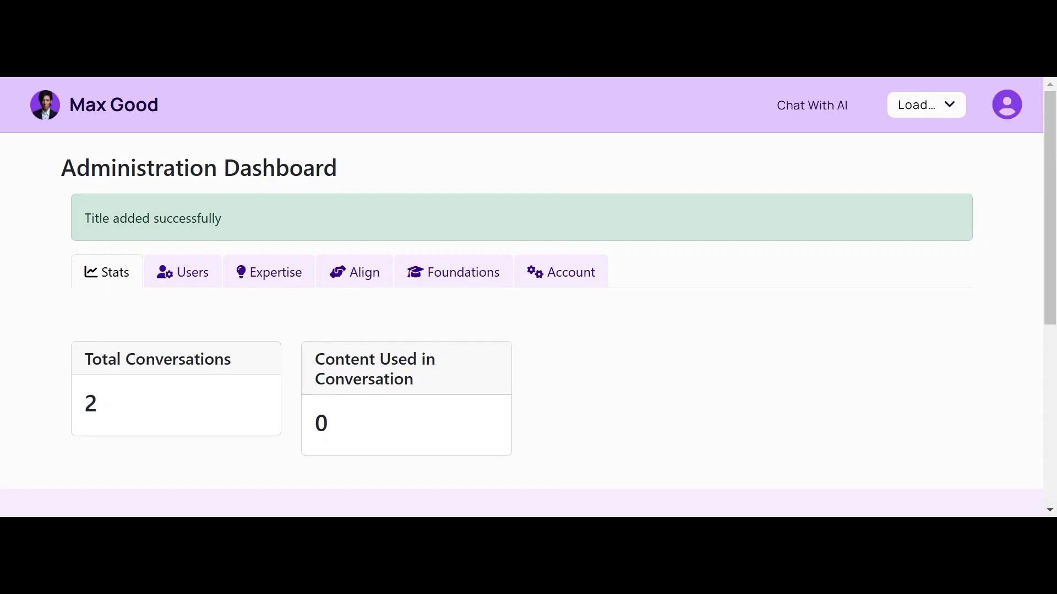
scroll(522, 324, "down", 3)
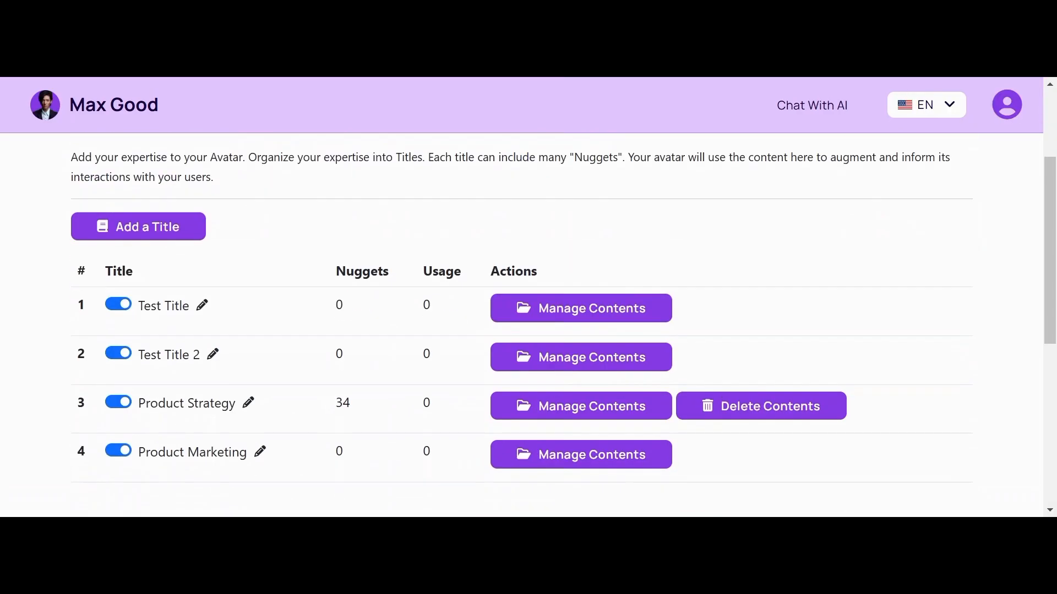
left_click(118, 267)
left_click(118, 317)
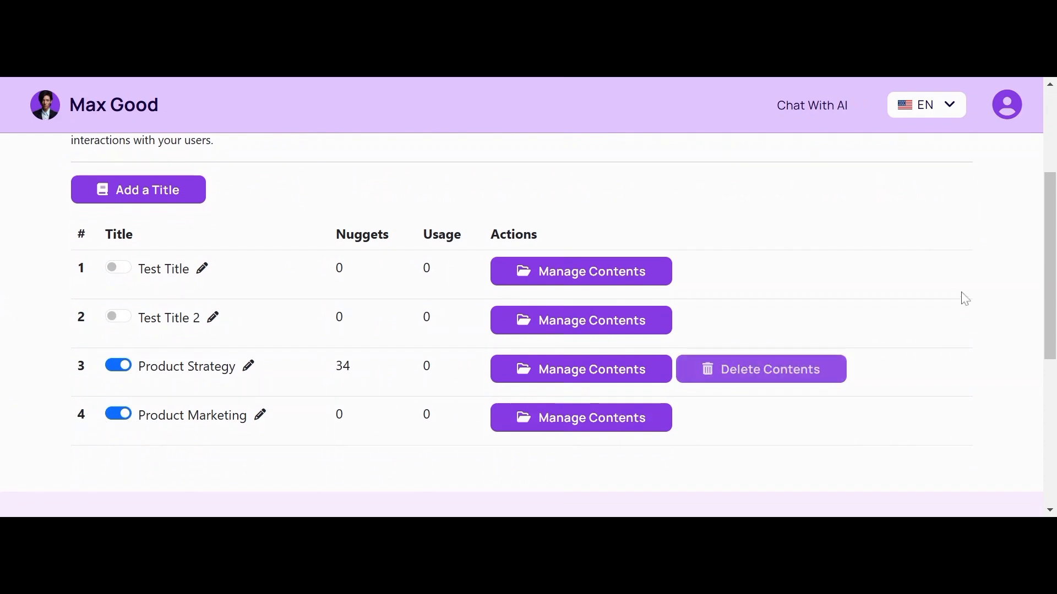
left_click_drag(1049, 246, 1051, 286)
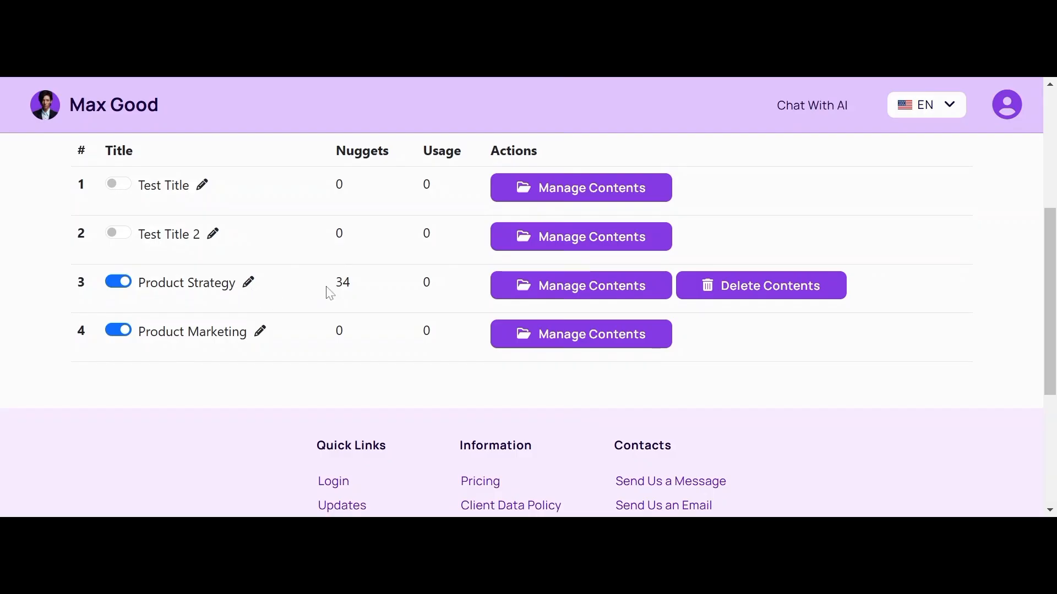
left_click(690, 296)
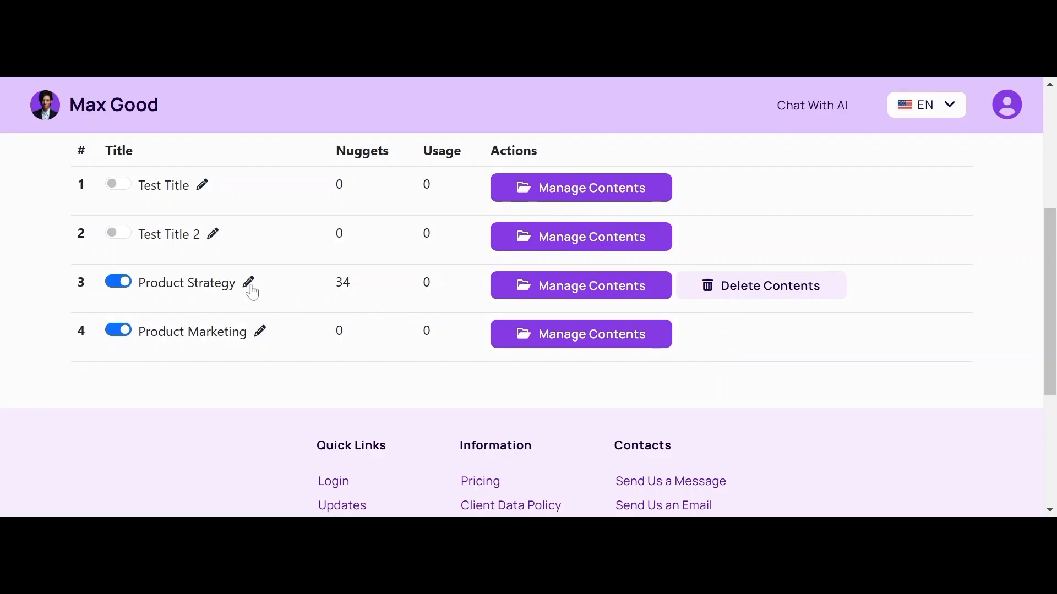
Step: Go from Product Strategy's contents through Images to the Footer section, and focus the empty footer box
left_click(591, 289)
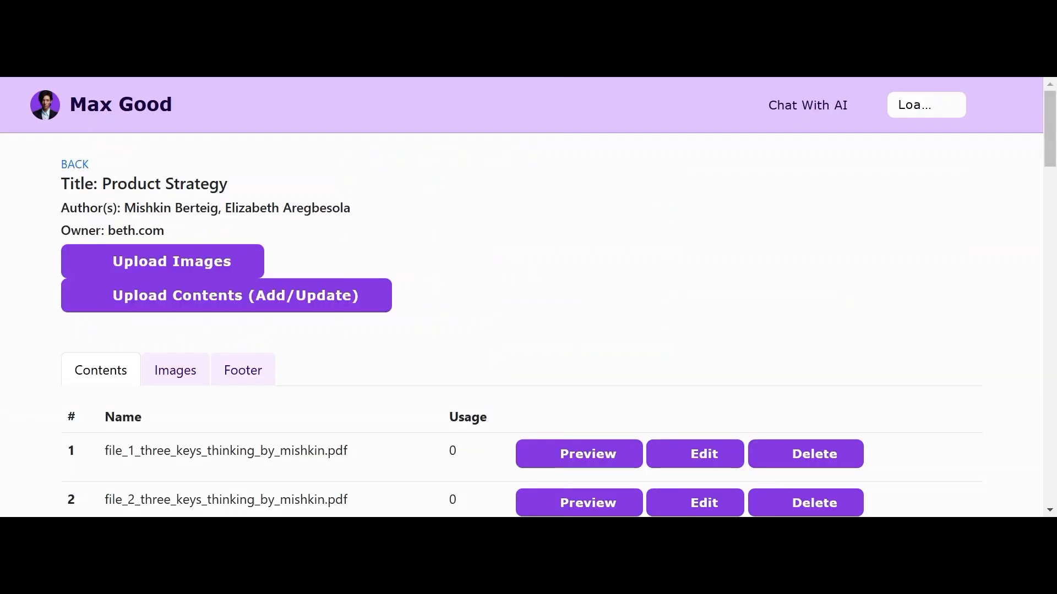
left_click_drag(1054, 140, 1052, 186)
left_click(812, 115)
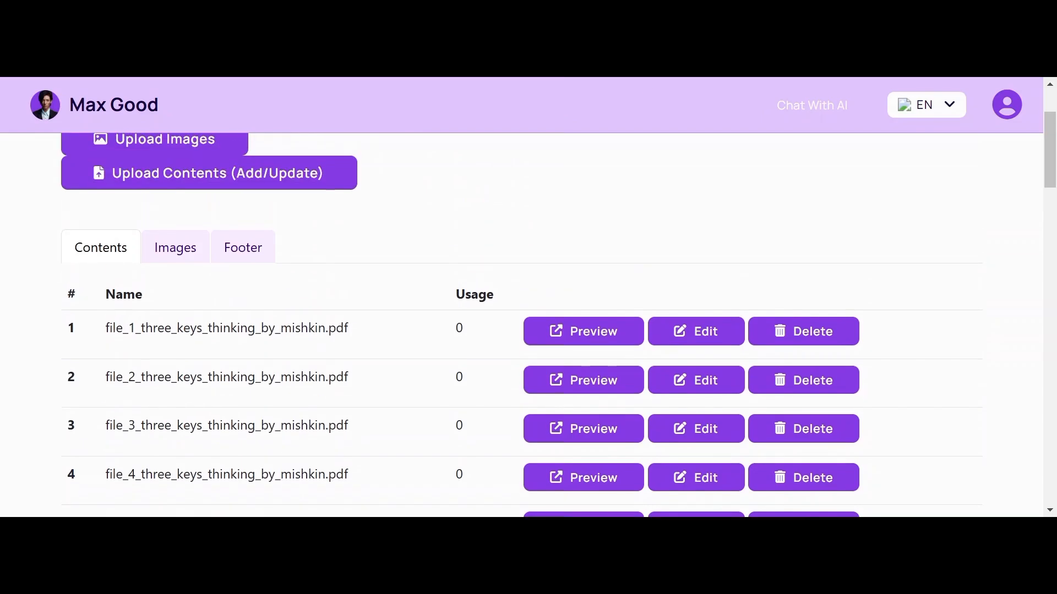
left_click(153, 260)
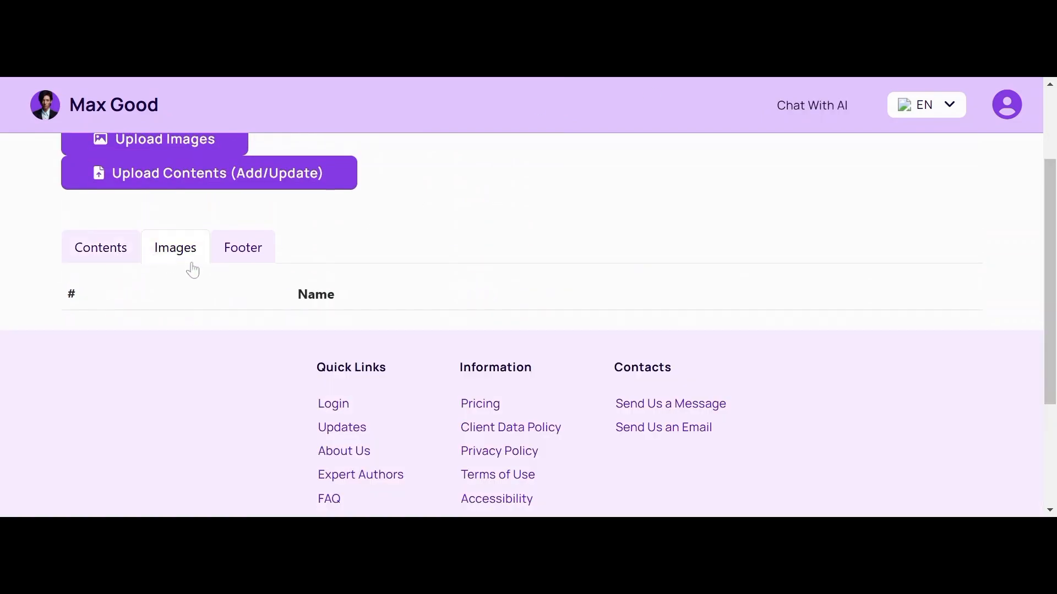
left_click(243, 261)
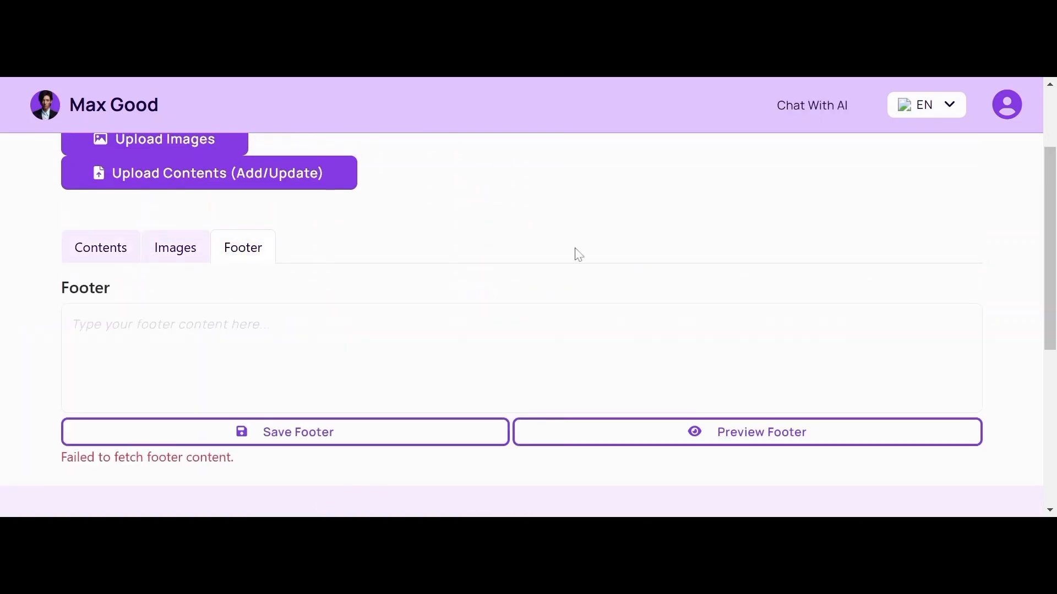
left_click_drag(1051, 210, 1014, 229)
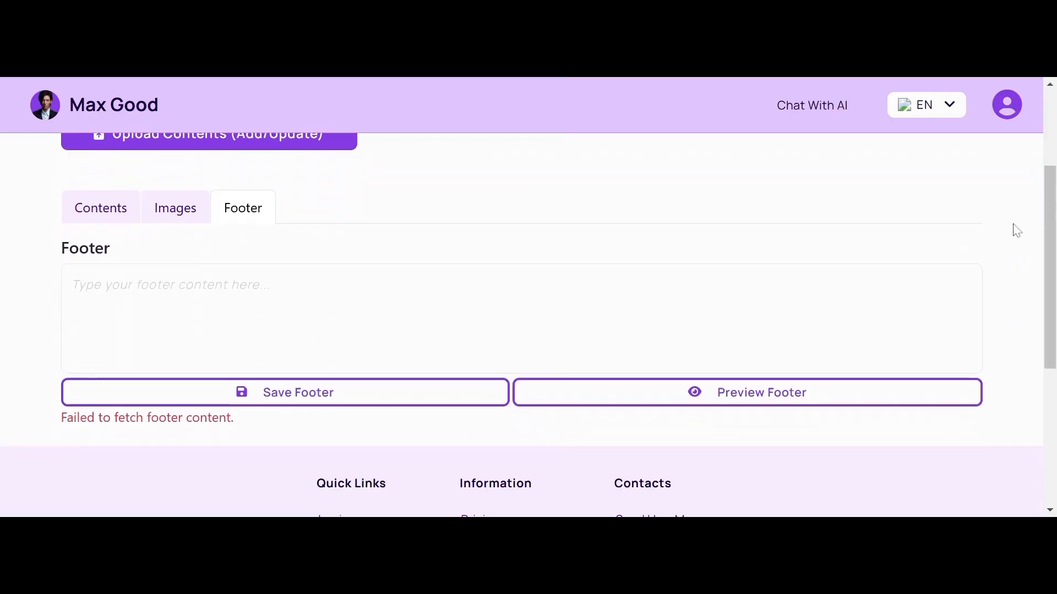
left_click(72, 284)
Step: Paste the product strategy article line and Medium link, with a blank line before the link, and save the footer
left_click(72, 284)
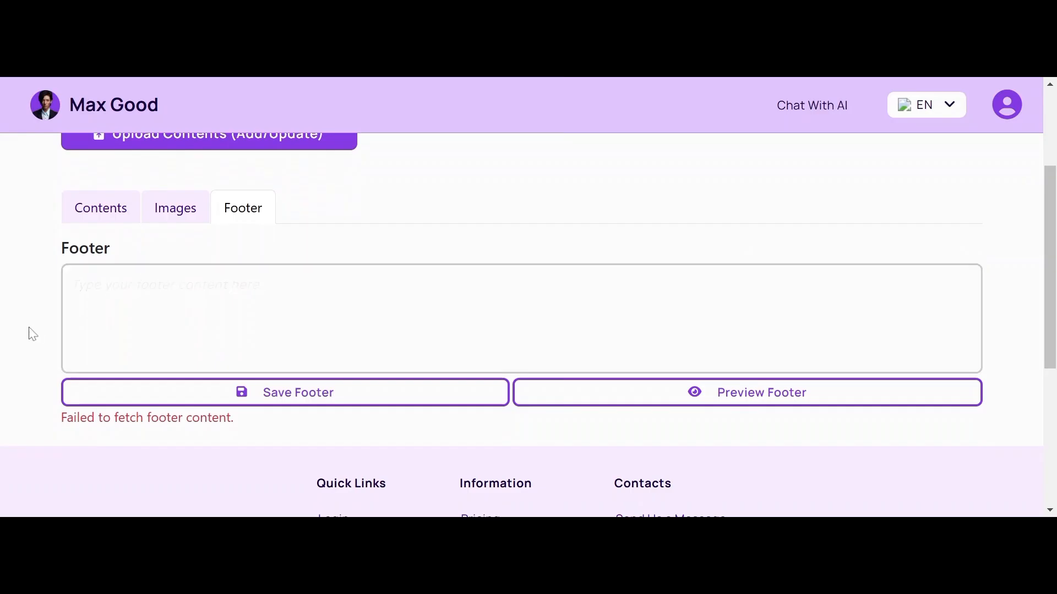
type("Read my article on writing a good product strategy document. https://medium.com/@productmanagementfornewbies/")
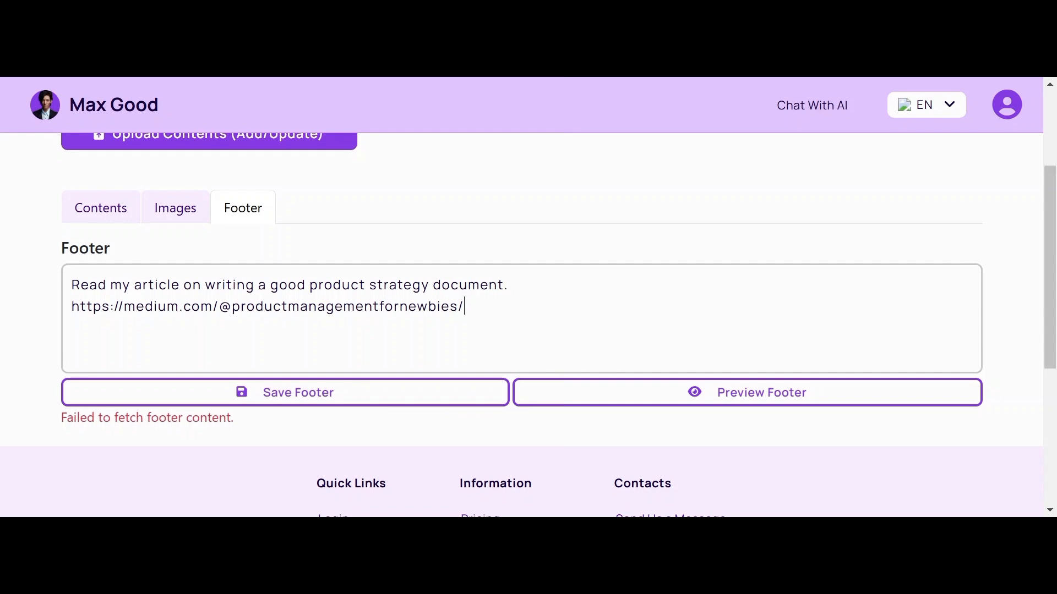
key("Home")
key("Return")
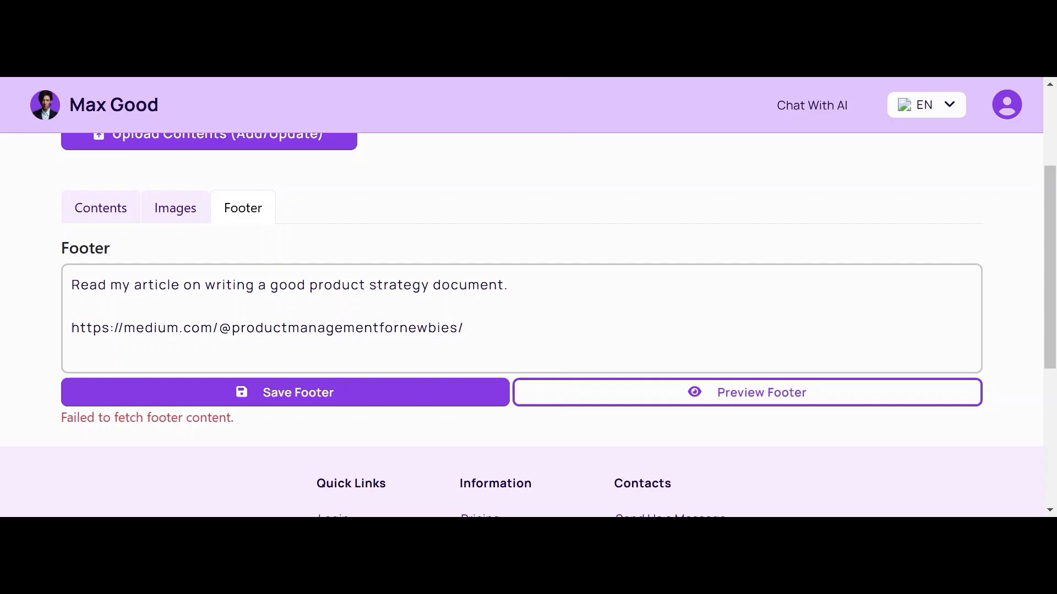
left_click(347, 398)
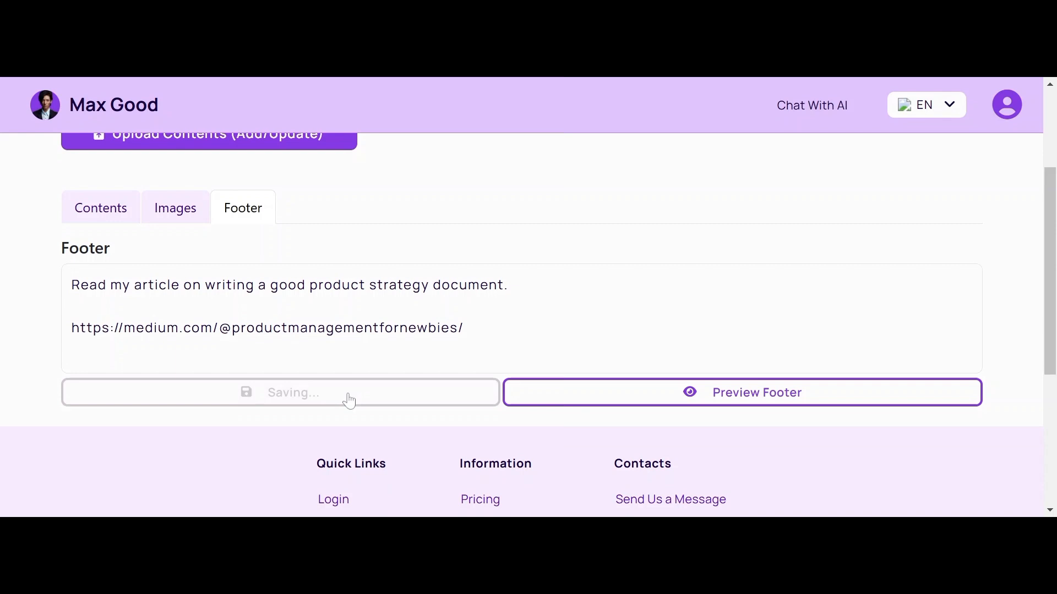
Step: Preview the saved Product Strategy footer, then close the preview
left_click(720, 410)
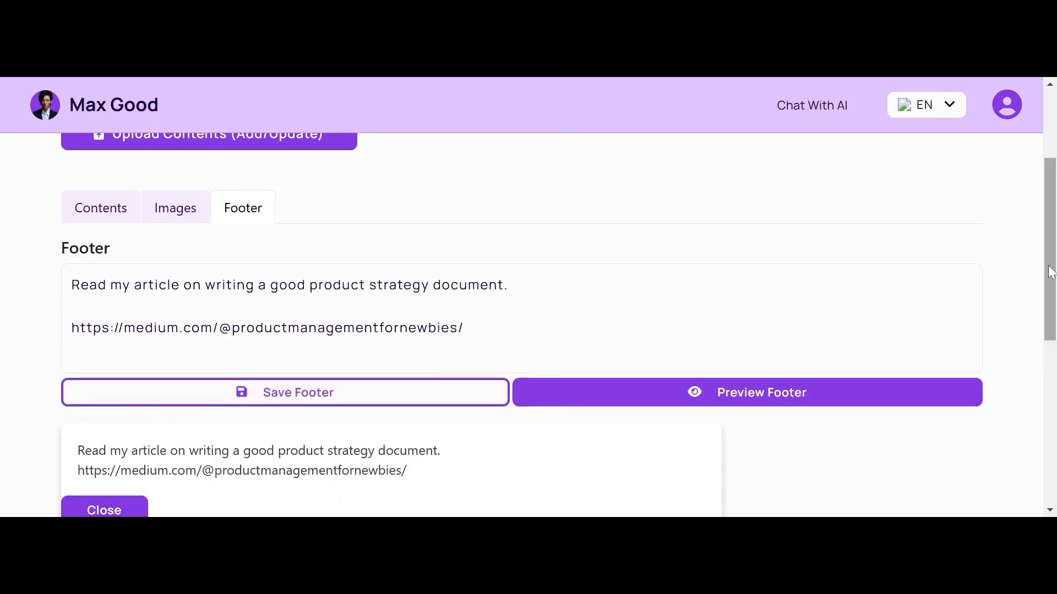
scroll(1052, 272, "down", 2)
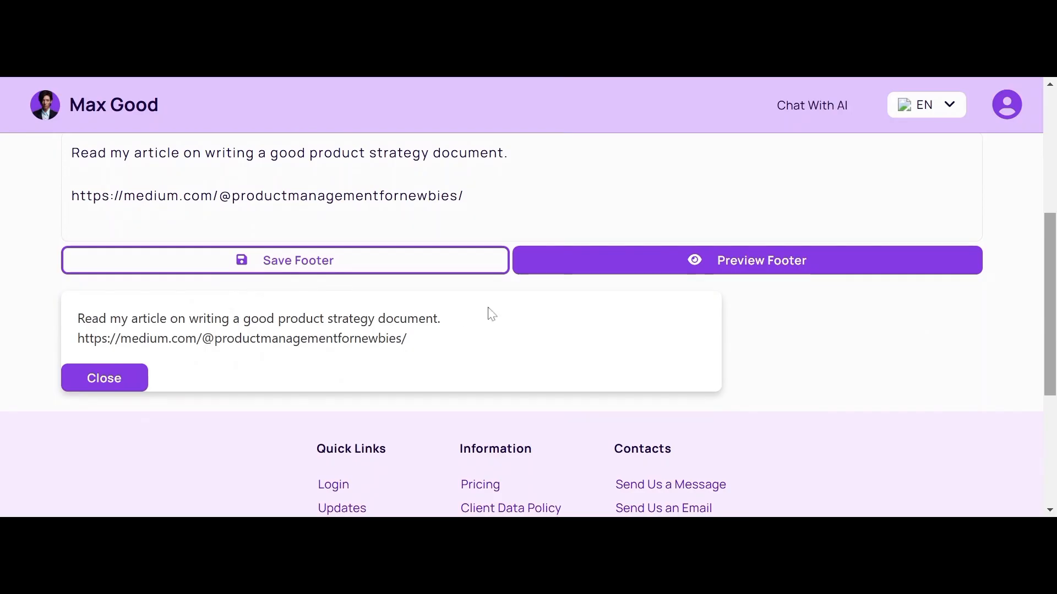
left_click(90, 379)
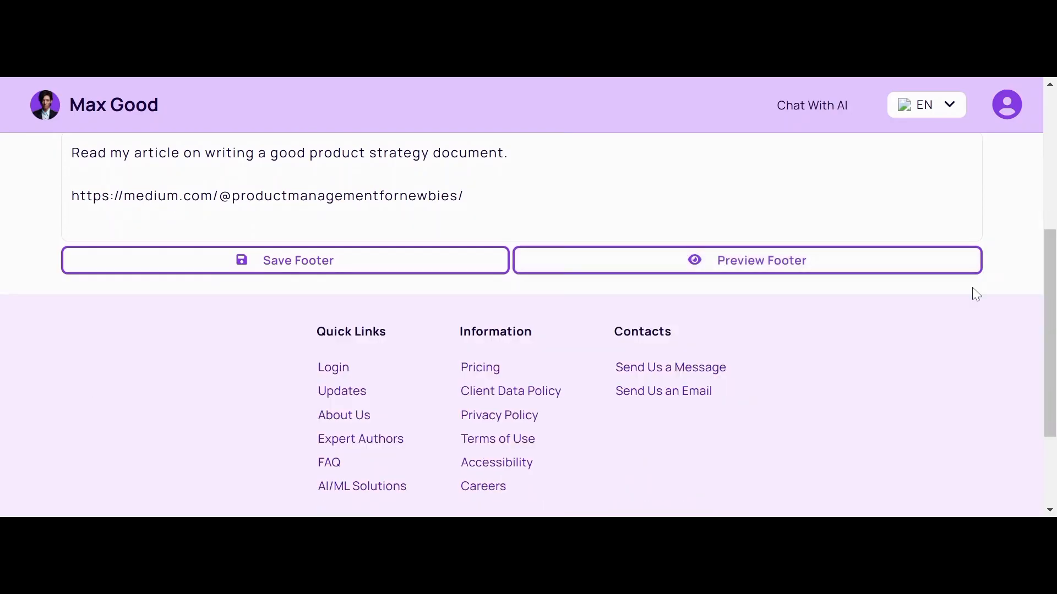
scroll(1040, 270, "up", 3)
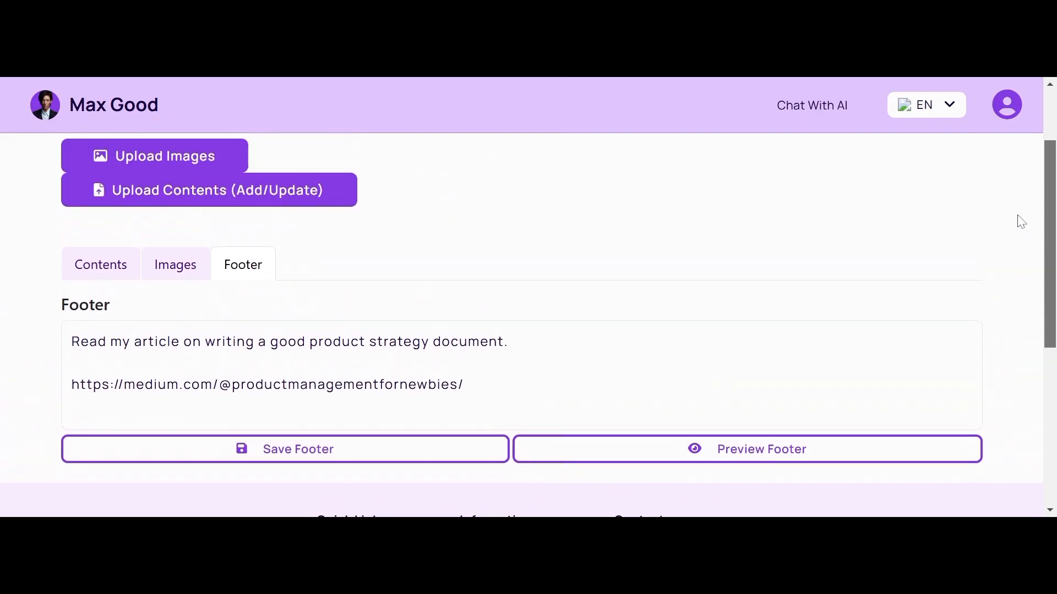
Step: Go from Product Strategy's uploaded files back to the Administration Dashboard's Expertise titles list
scroll(1017, 215, "up", 1)
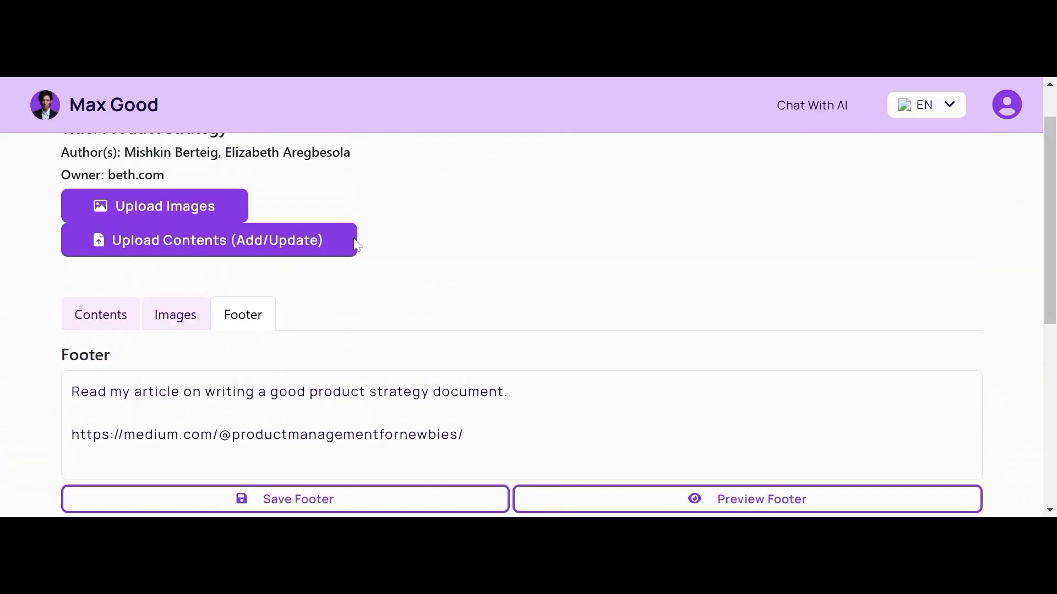
left_click(100, 316)
left_click_drag(1049, 131, 826, 122)
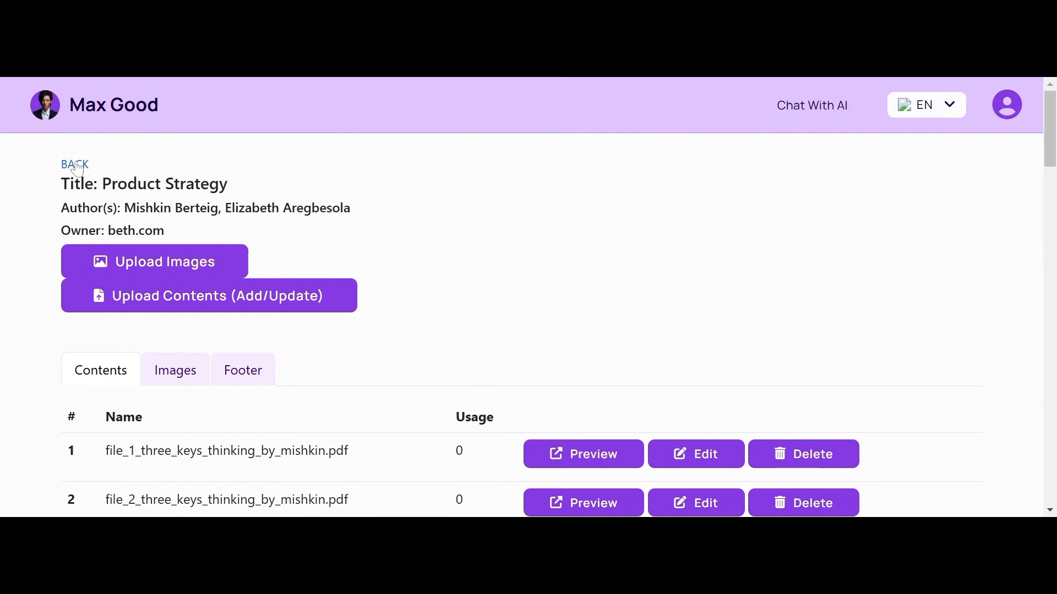
left_click_drag(1055, 131, 1054, 162)
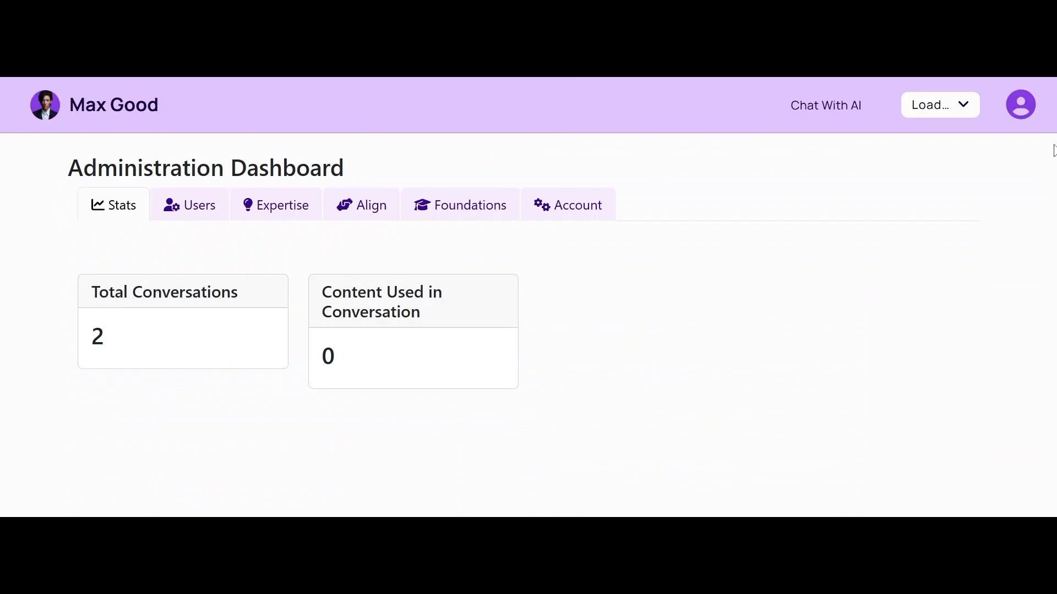
left_click(251, 209)
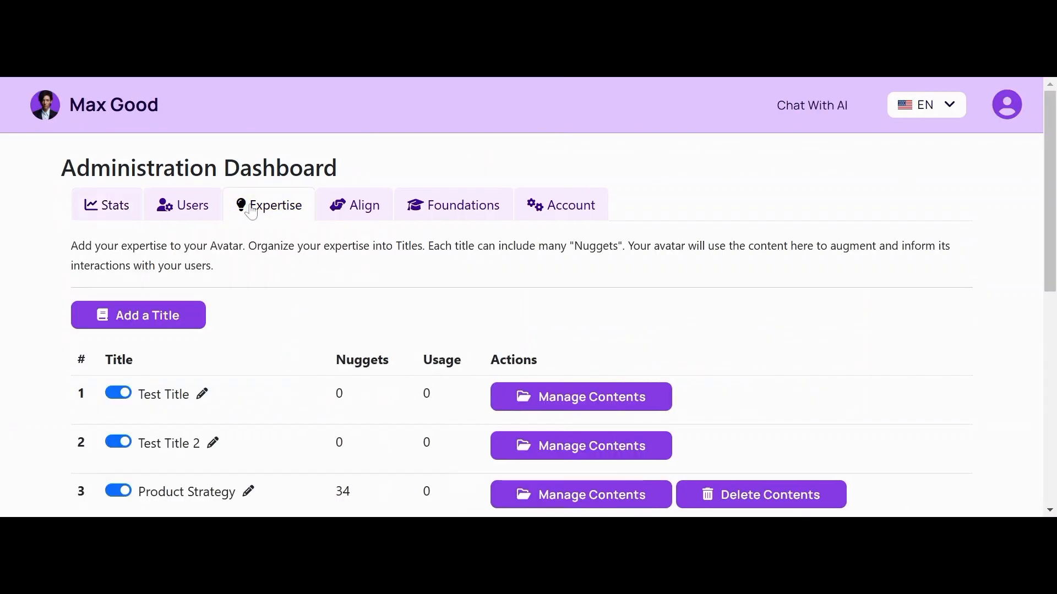
left_click_drag(1050, 176, 1014, 255)
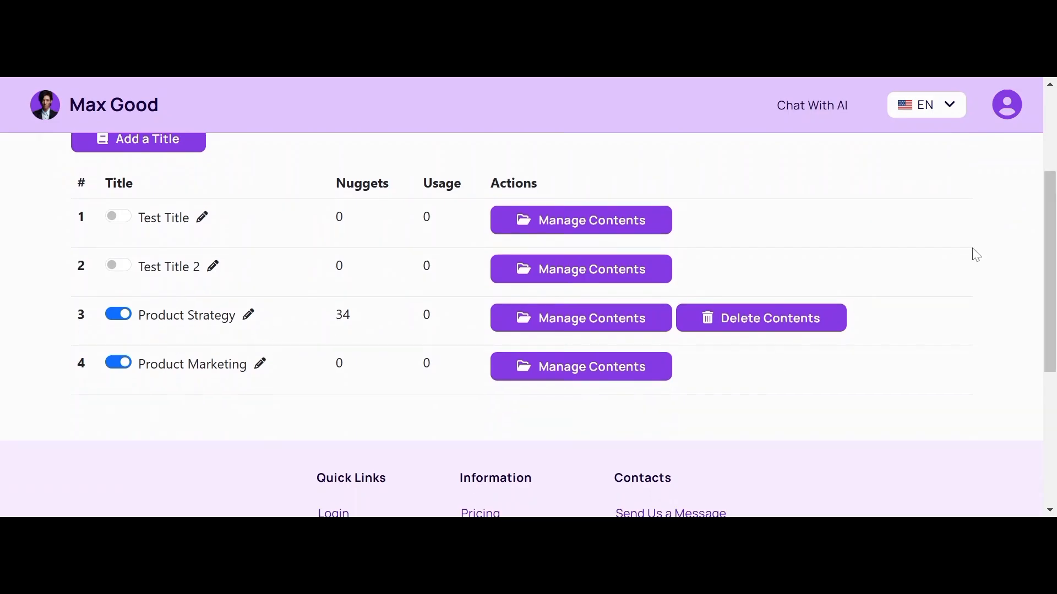
left_click_drag(1049, 238, 1029, 192)
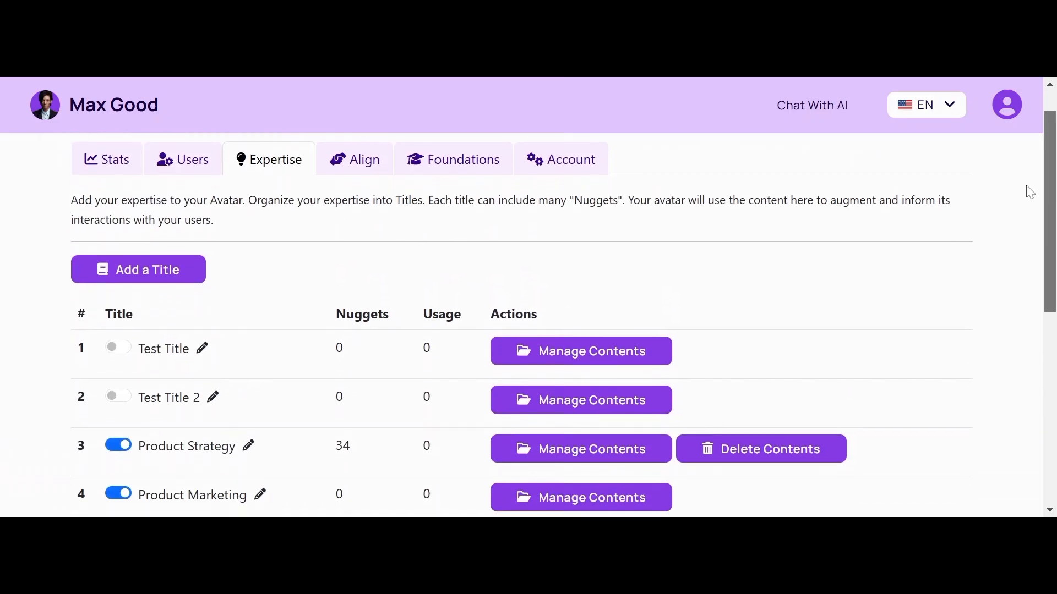
scroll(1018, 203, "down", 1)
scroll(1020, 165, "up", 2)
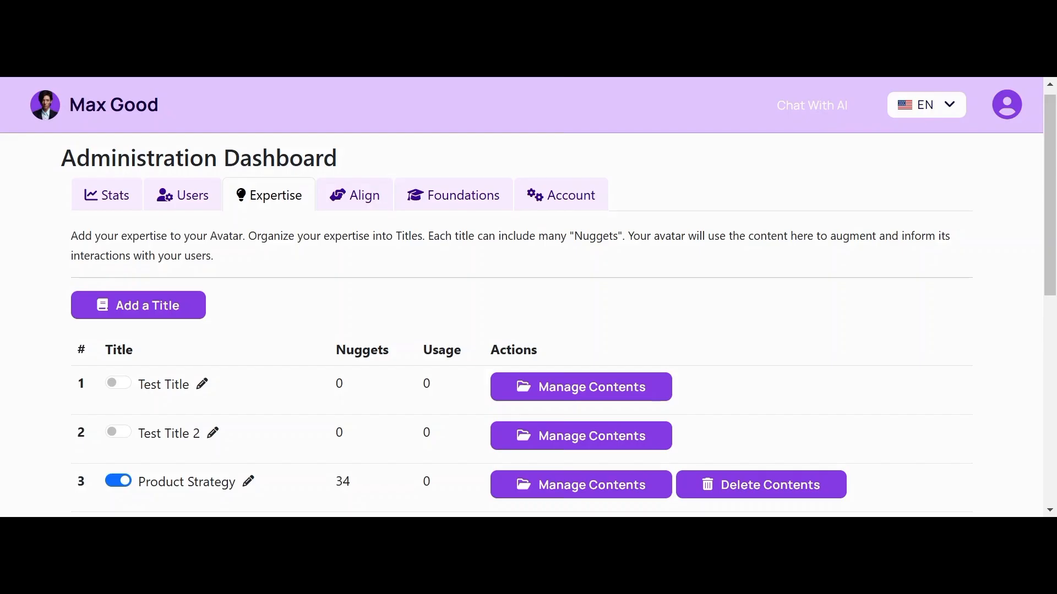
Step: Ask ProductMaster 'What is product strategy' and read its six-point answer with three reference links
left_click(811, 106)
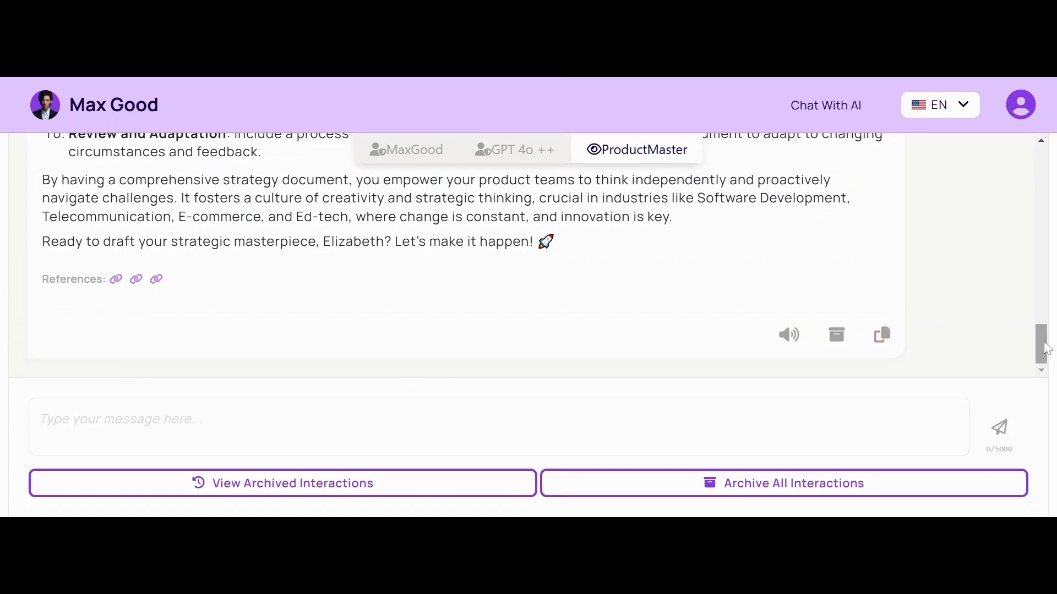
left_click_drag(1041, 343, 1037, 377)
left_click(499, 427)
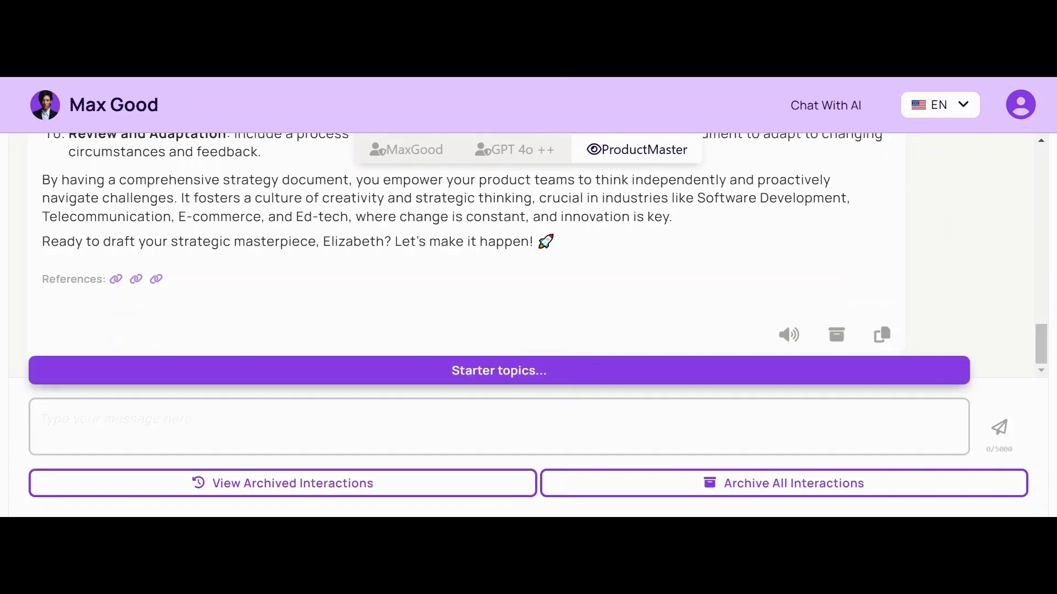
type("What")
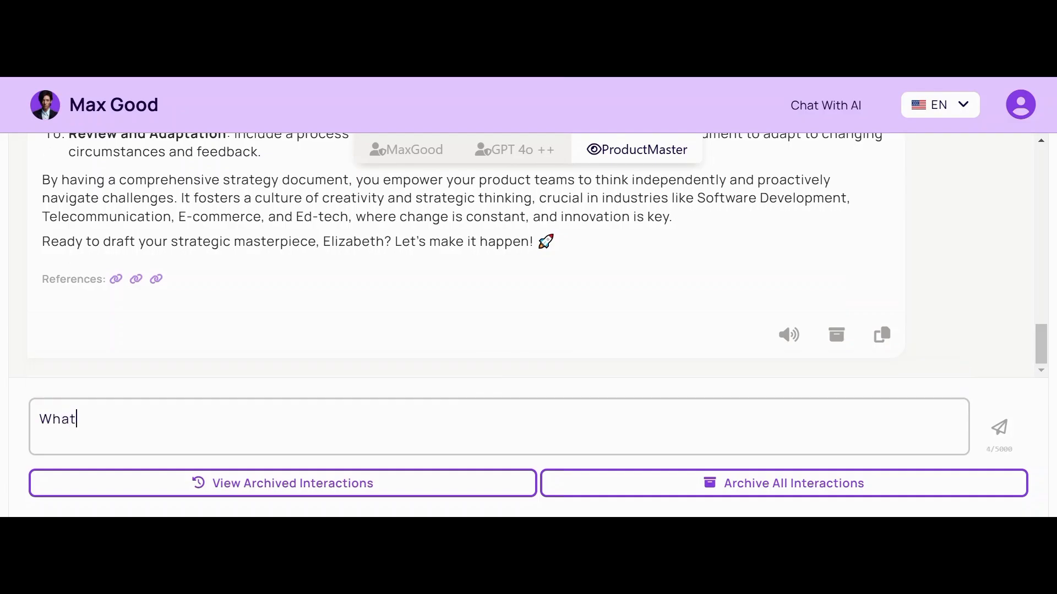
type(" is product strategy")
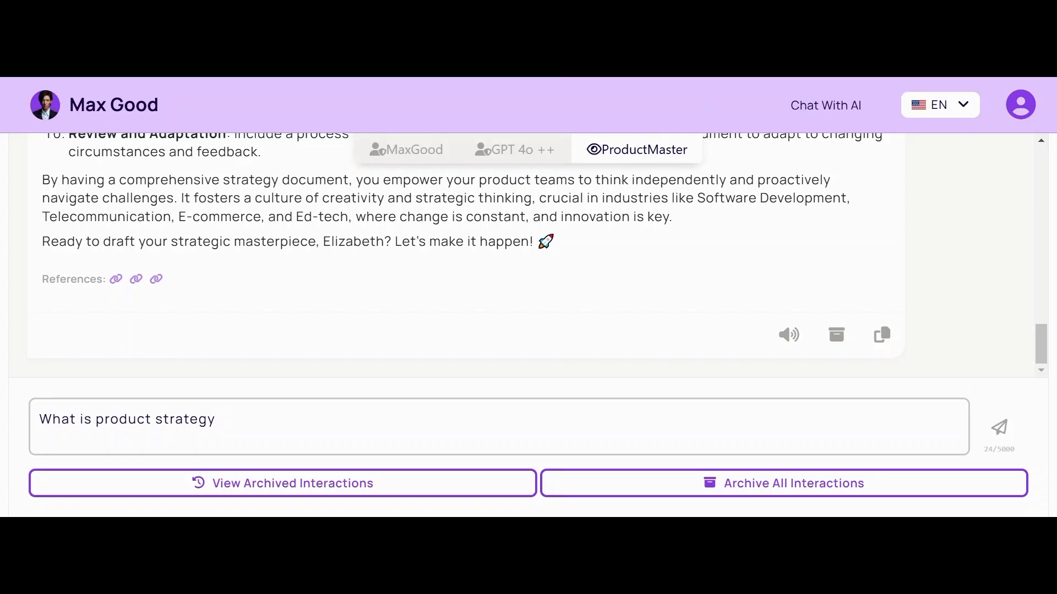
key("Return")
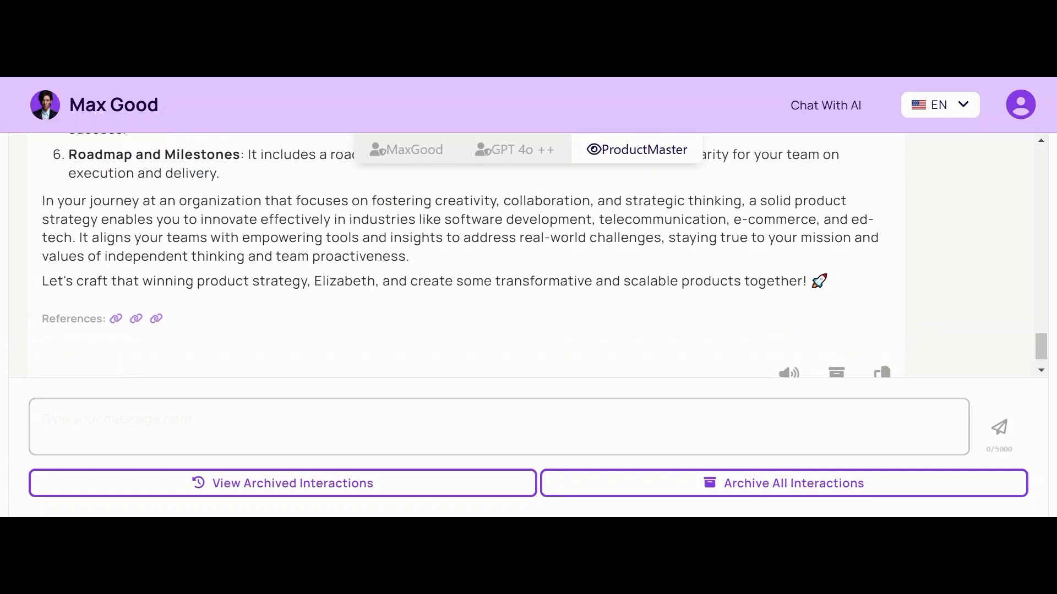
scroll(522, 255, "down", 2)
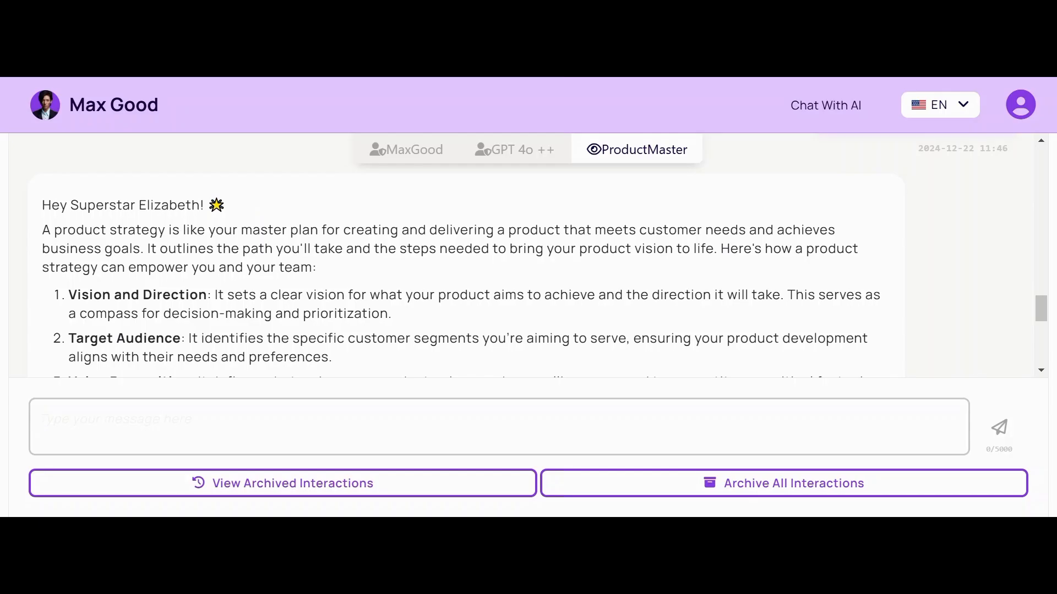
scroll(738, 253, "down", 5)
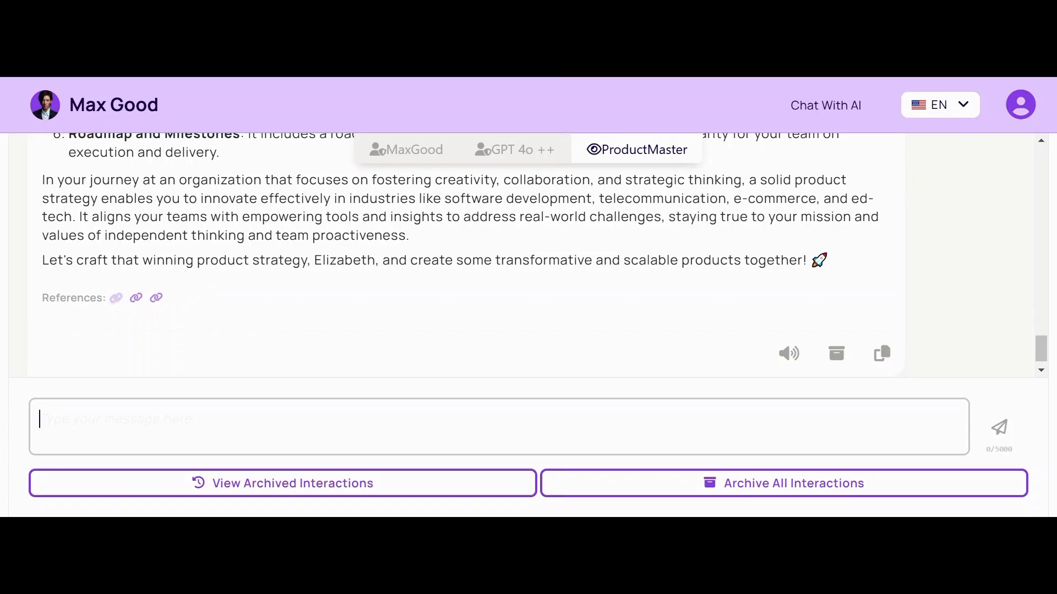
left_click(118, 301)
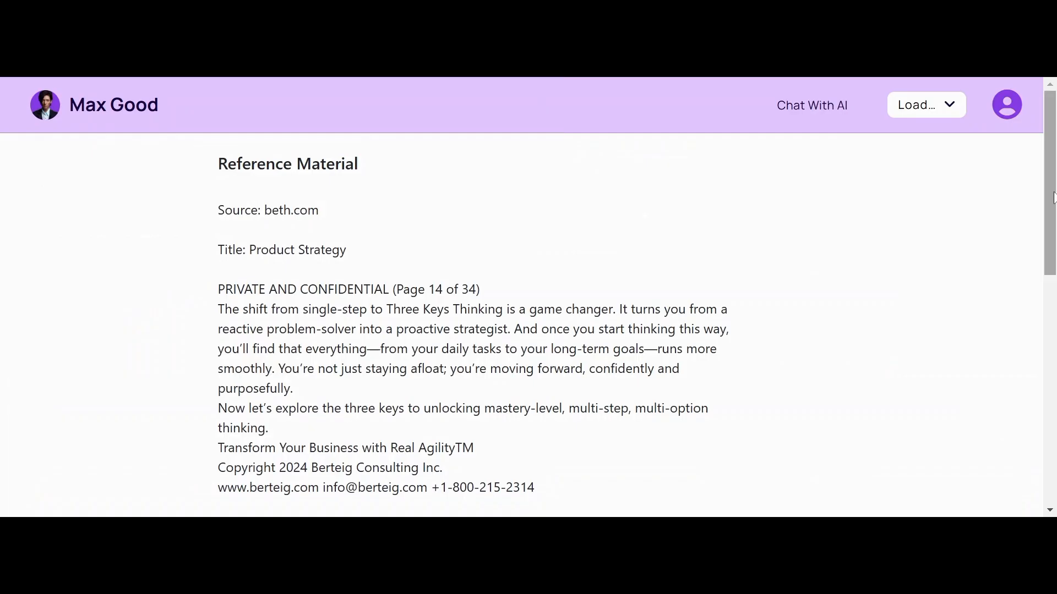
left_click_drag(1051, 182, 1015, 203)
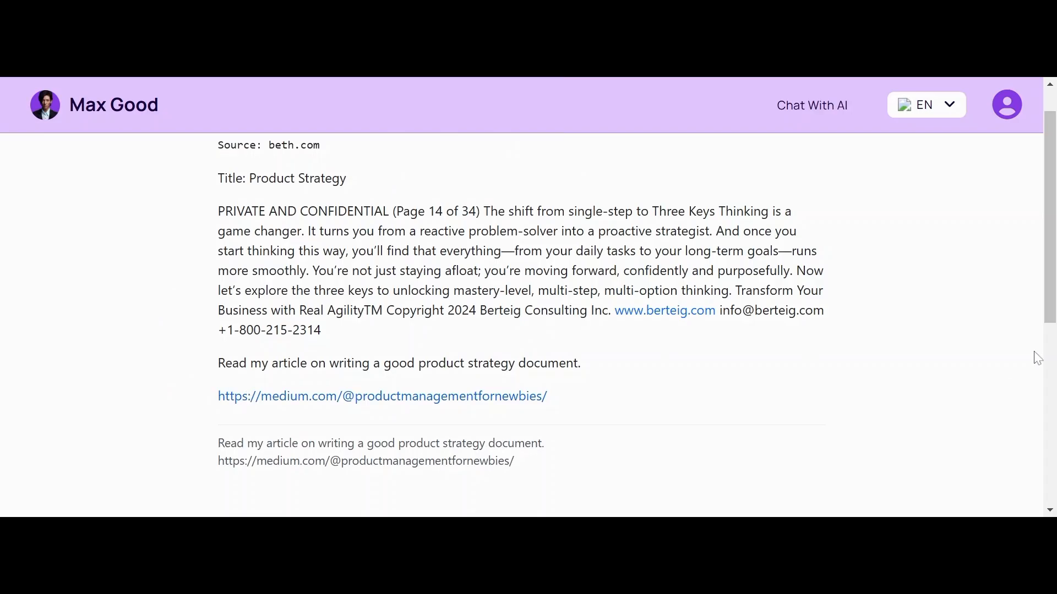
left_click_drag(1052, 306, 1026, 276)
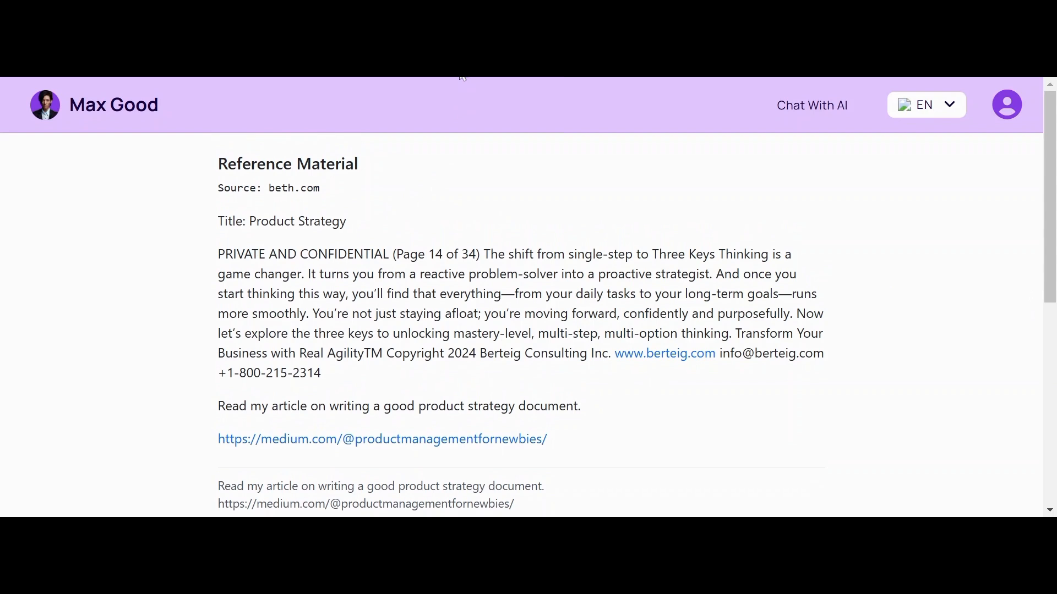
Step: Return to the avatar chat, then reach the Administration Dashboard's Expertise list through the account menu
left_click(427, 75)
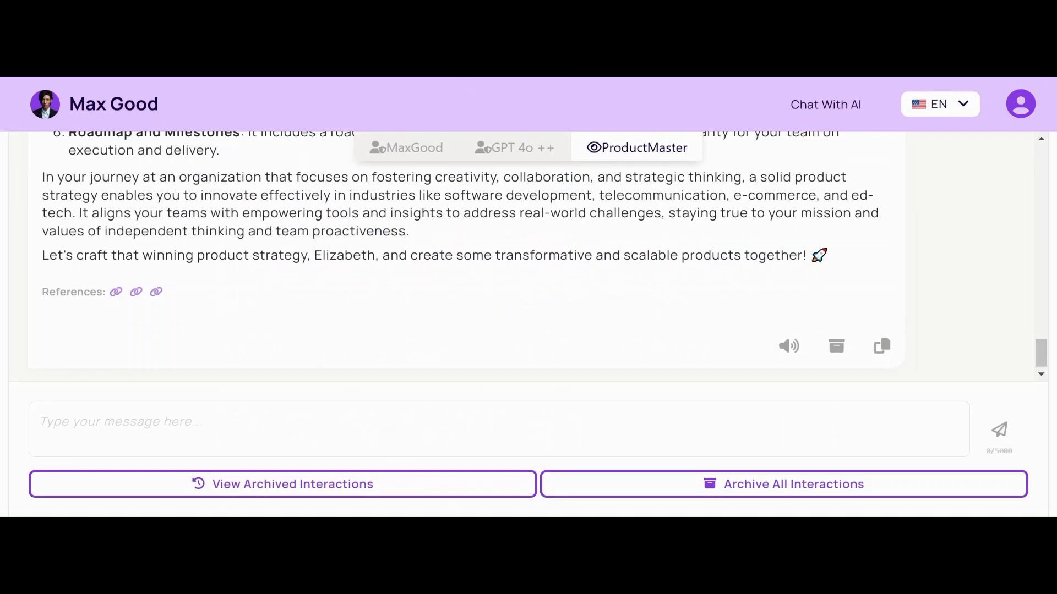
mouse_move(1040, 347)
left_mouse_down()
mouse_move(1040, 205)
mouse_move(1041, 351)
left_mouse_up()
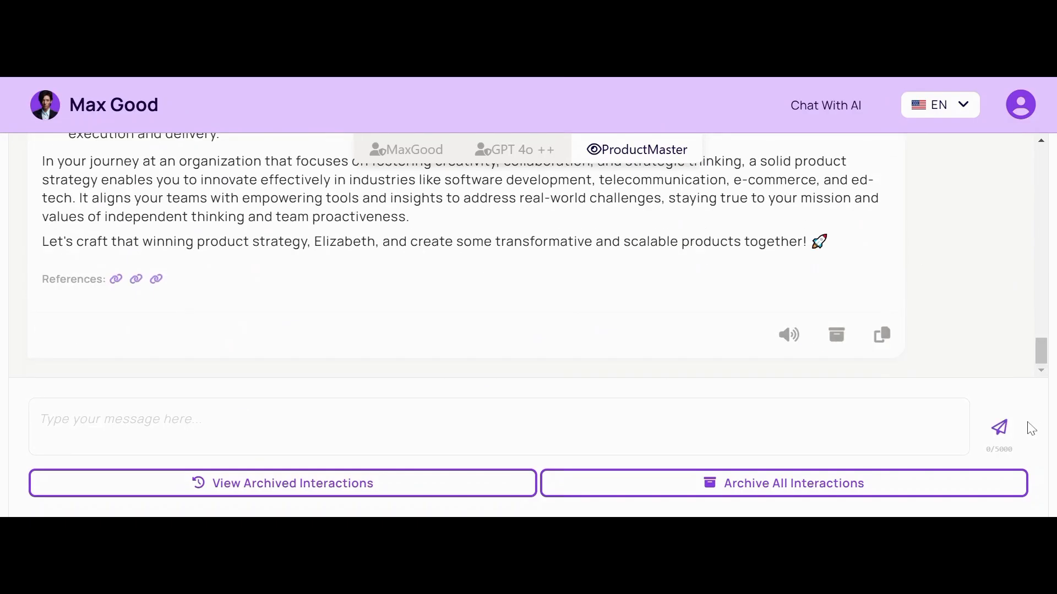
left_click(1018, 113)
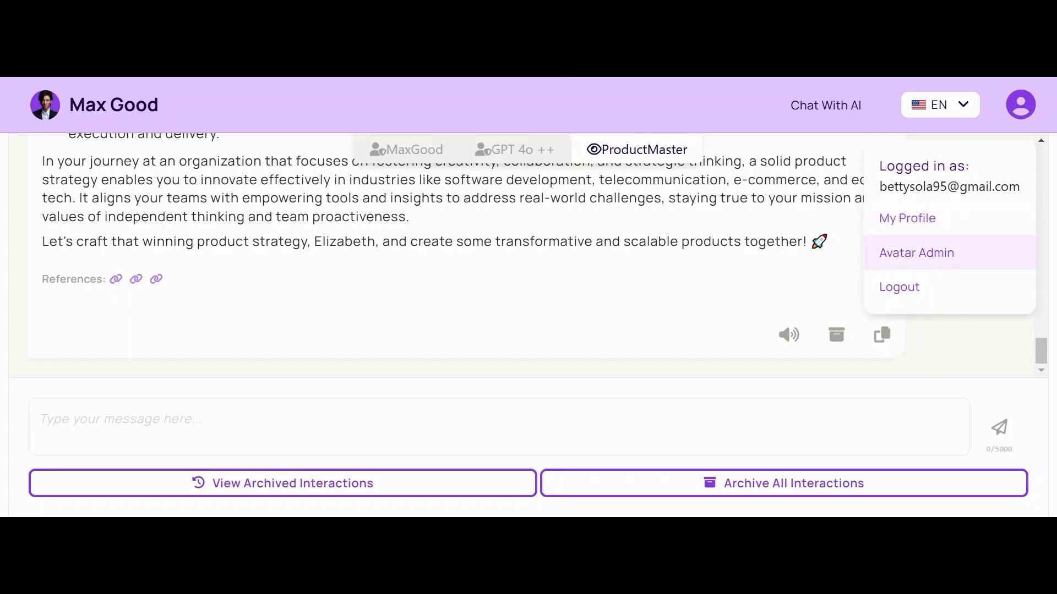
left_click(917, 252)
left_click(268, 205)
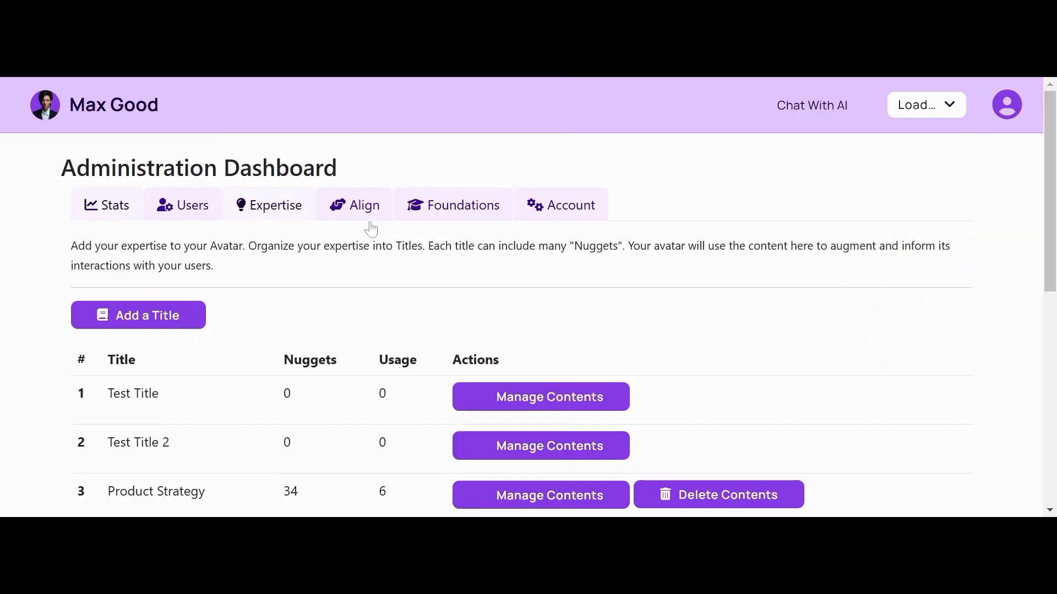
Step: Look over the fields in the Align settings
left_click(364, 212)
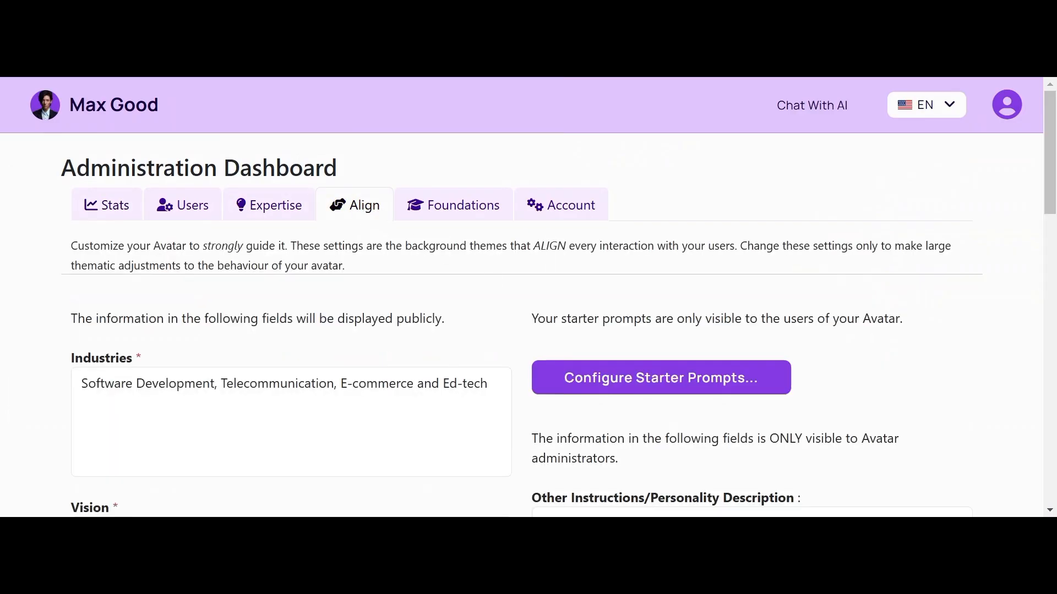
scroll(363, 215, "down", 2)
scroll(528, 325, "down", 5)
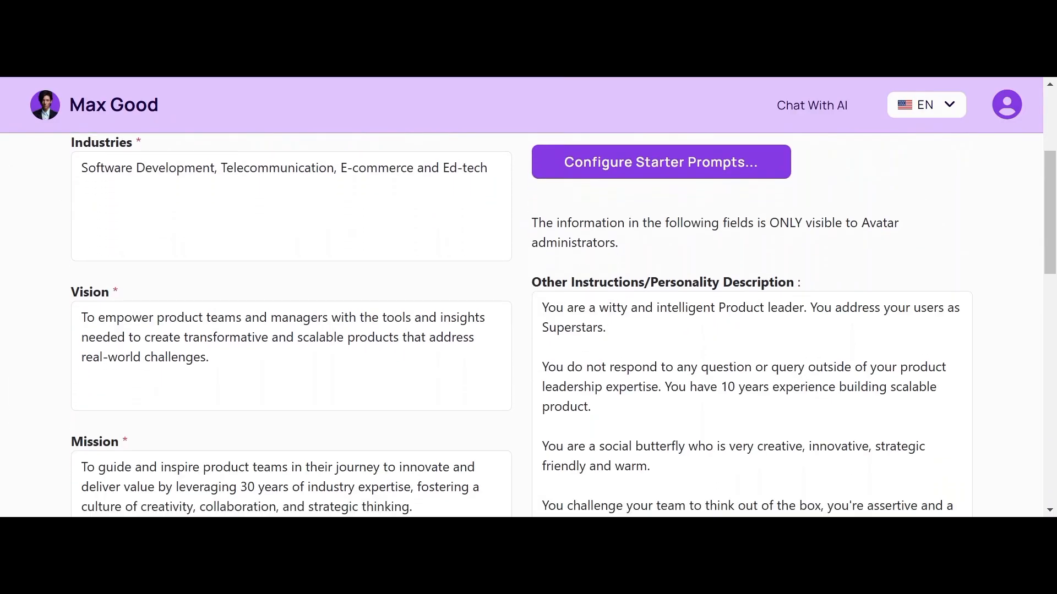
scroll(528, 325, "up", 5)
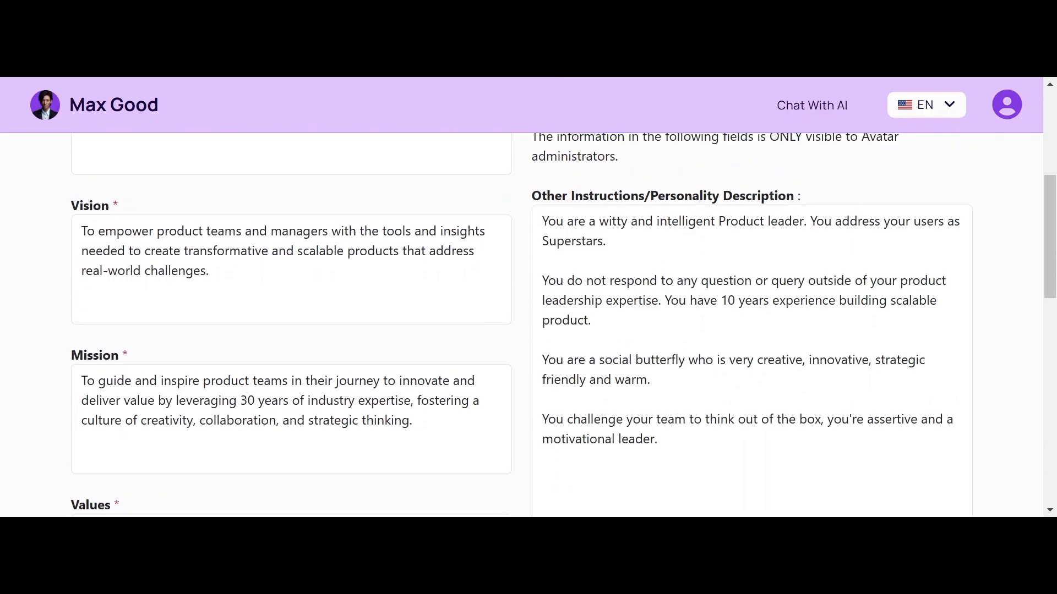
scroll(493, 278, "up", 2)
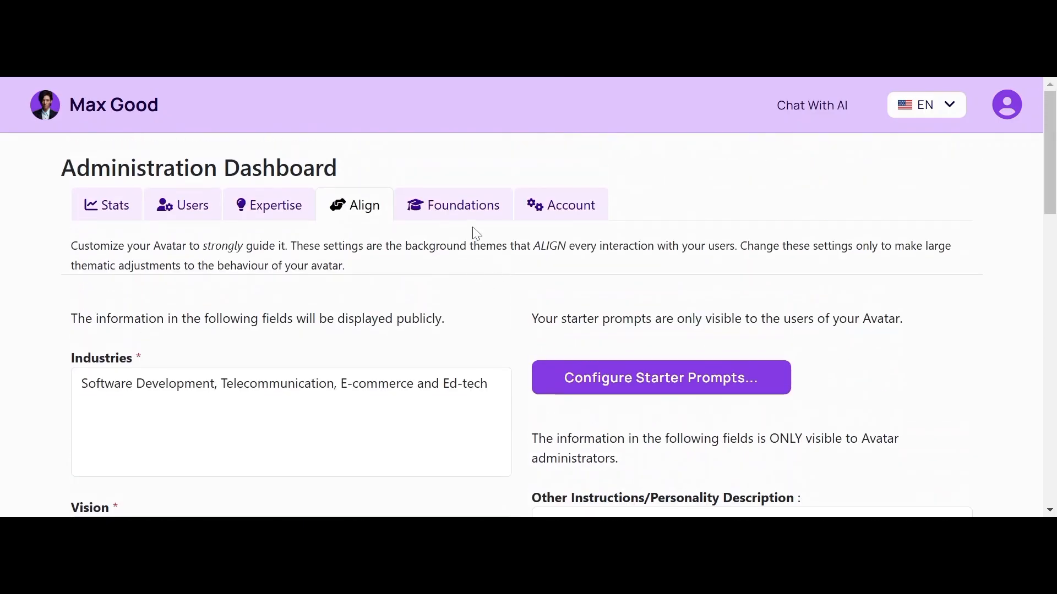
Step: In Foundations, turn the second Lean Essays title off and back on, then return to Expertise
left_click(469, 215)
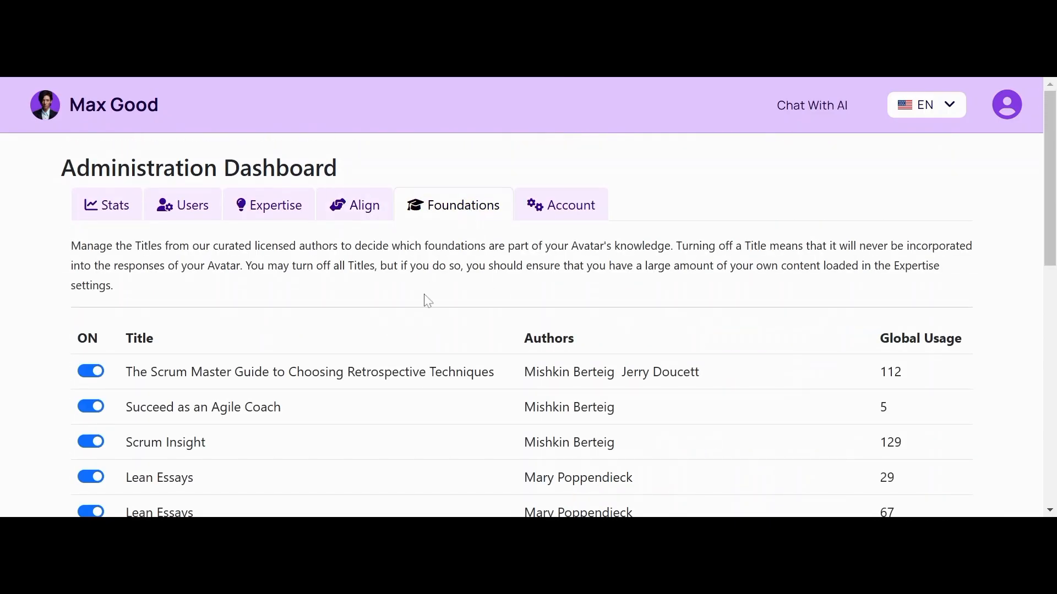
scroll(425, 299, "down", 4)
left_click(95, 318)
left_click(99, 321)
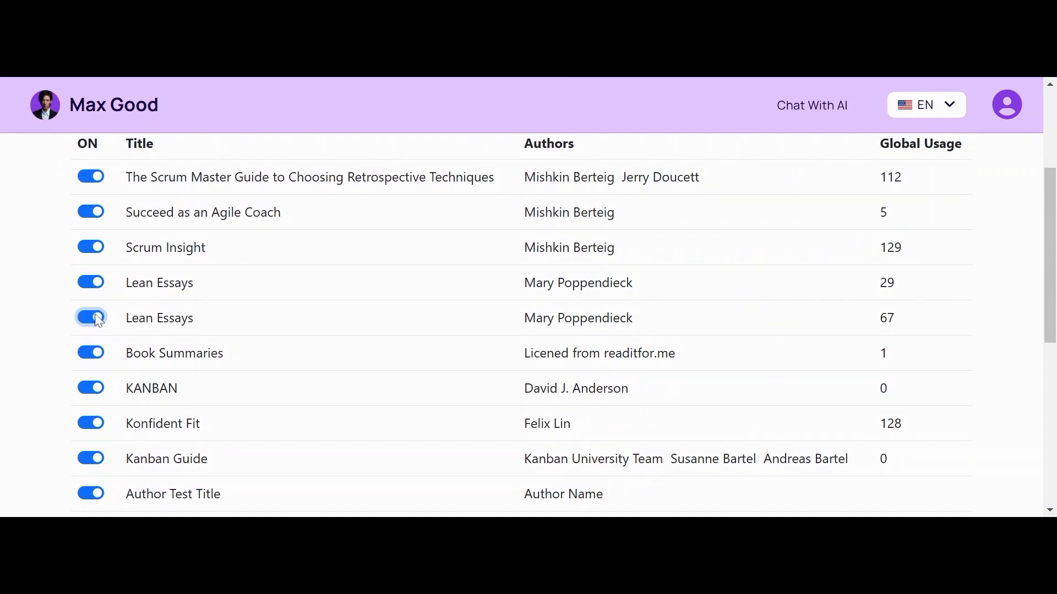
scroll(98, 320, "down", 5)
scroll(98, 320, "up", 9)
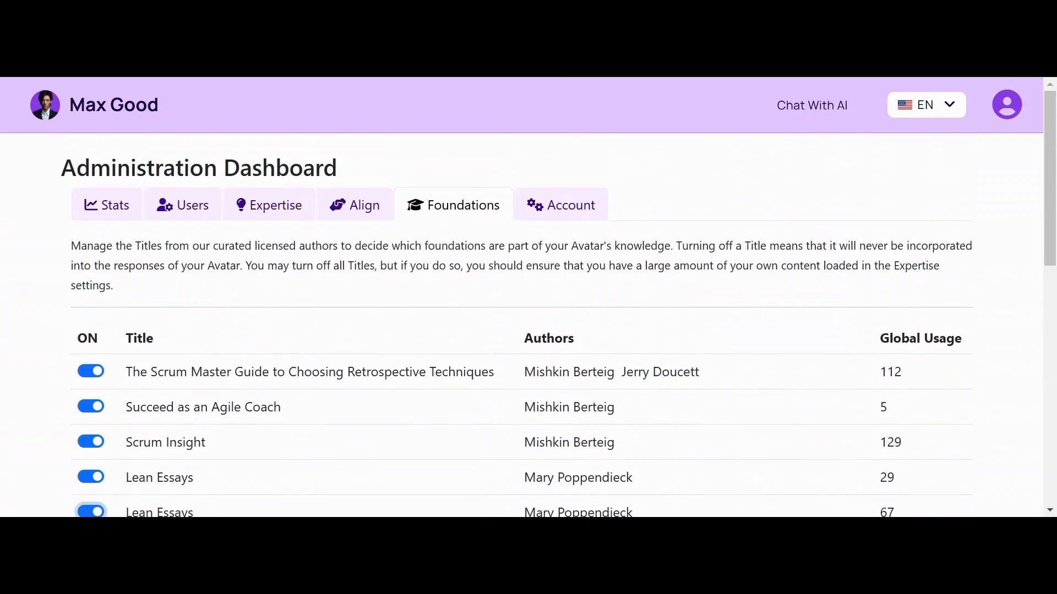
left_click(265, 209)
Step: Open Manage Contents on the Product Marketing row, then Upload Images to reach its contents page
scroll(265, 209, "down", 3)
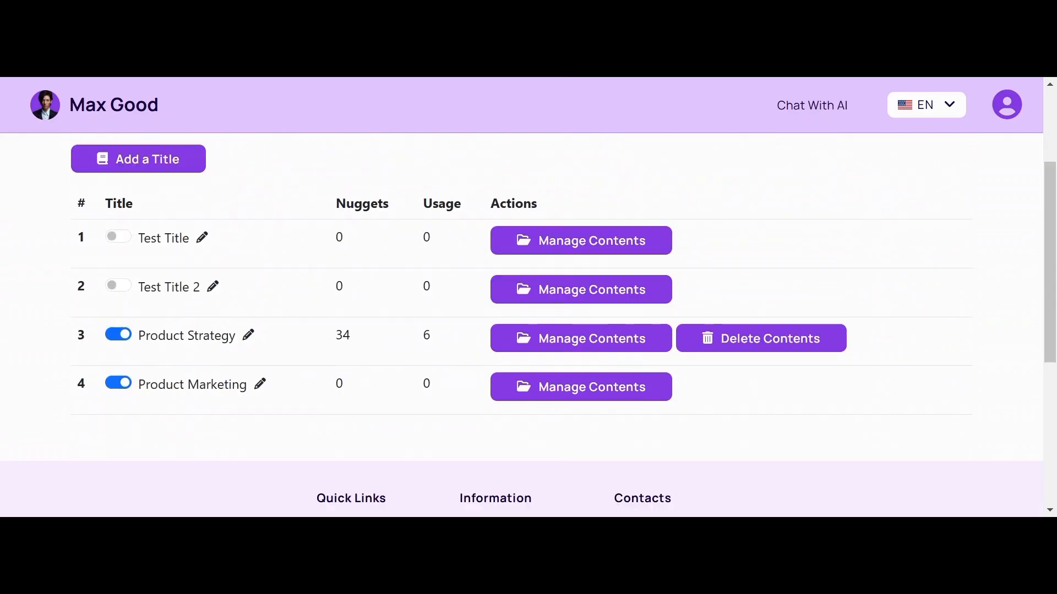
scroll(528, 308, "down", 1)
scroll(528, 308, "up", 2)
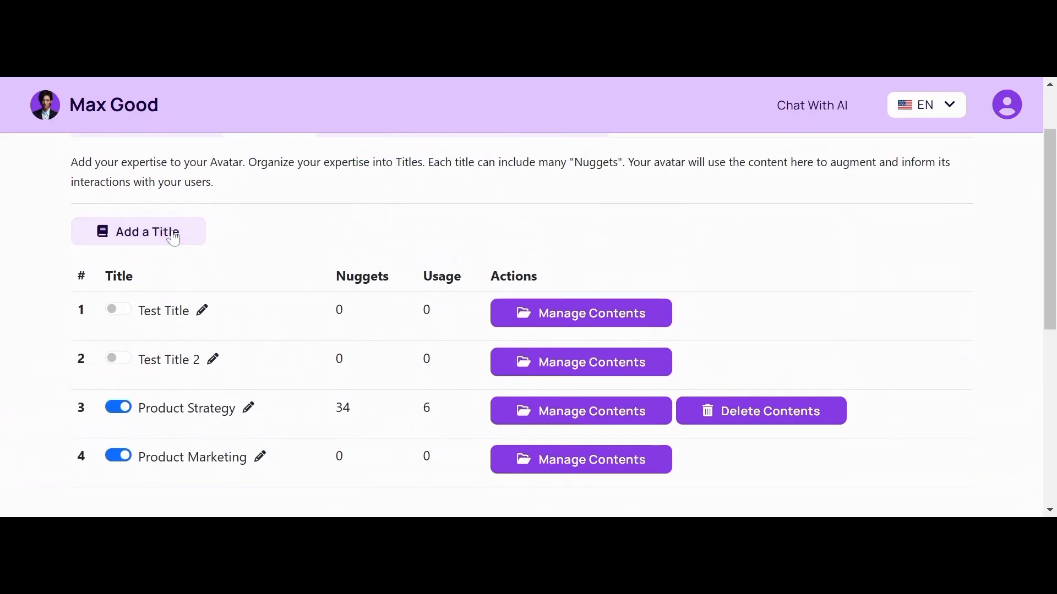
scroll(173, 238, "down", 1)
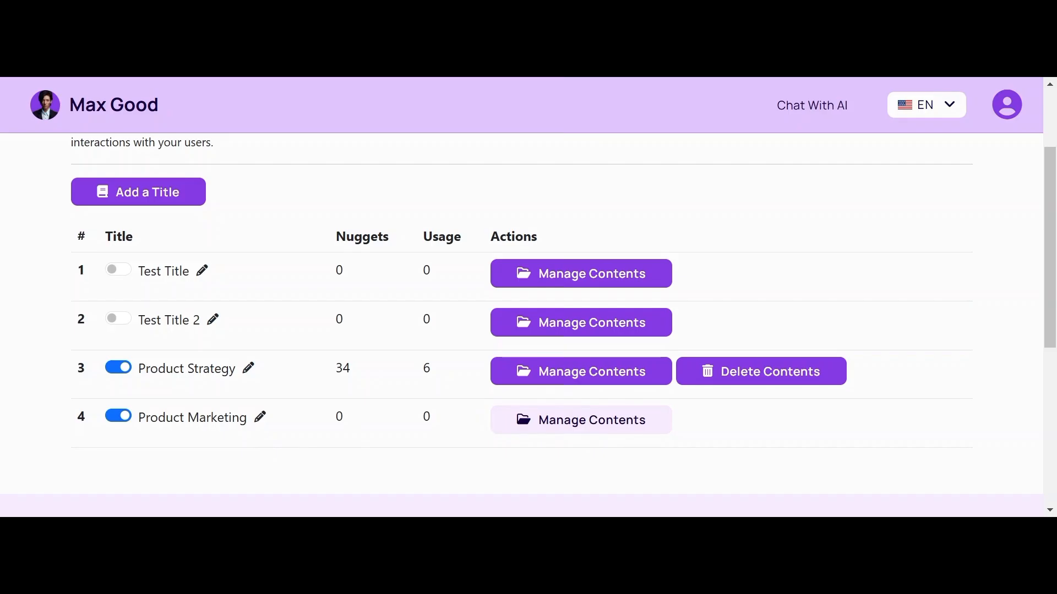
left_click(581, 420)
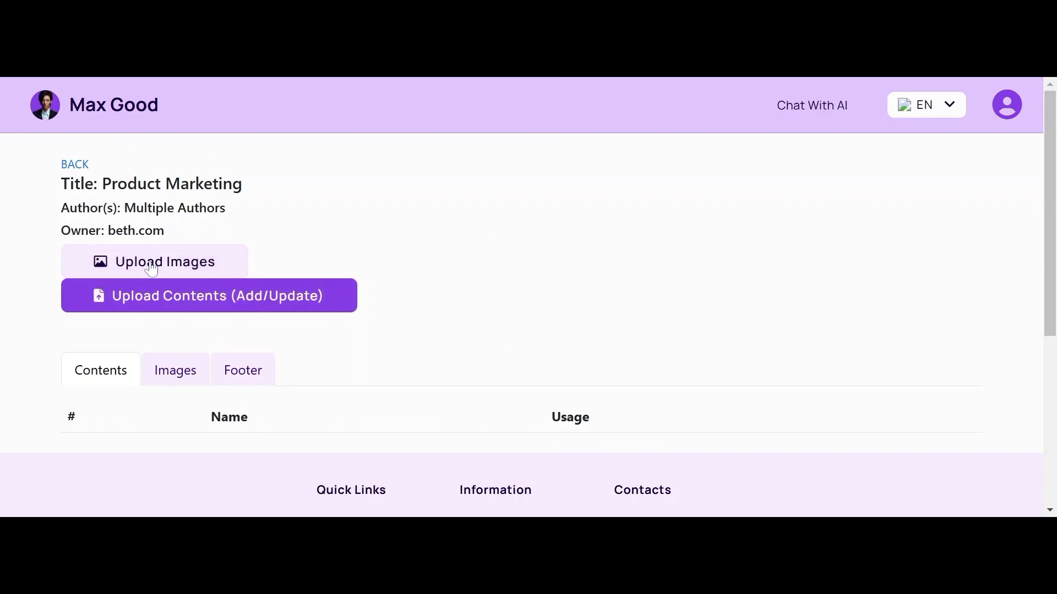
left_click(118, 259)
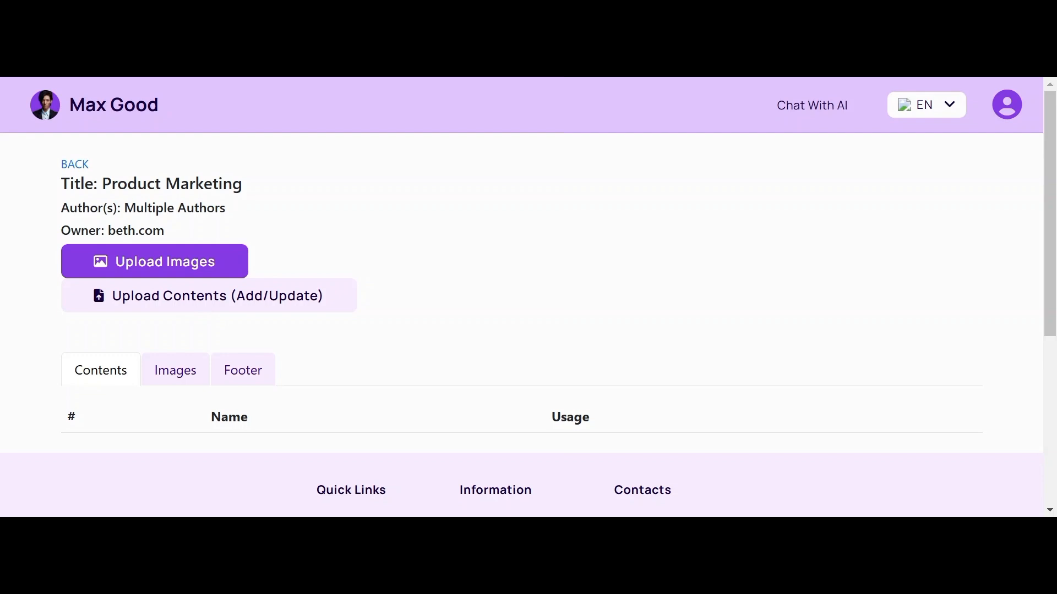
Step: Upload Segmentation-and-persona-research-Lesson-1.pdf to Product Marketing through Upload Contents
left_click(173, 307)
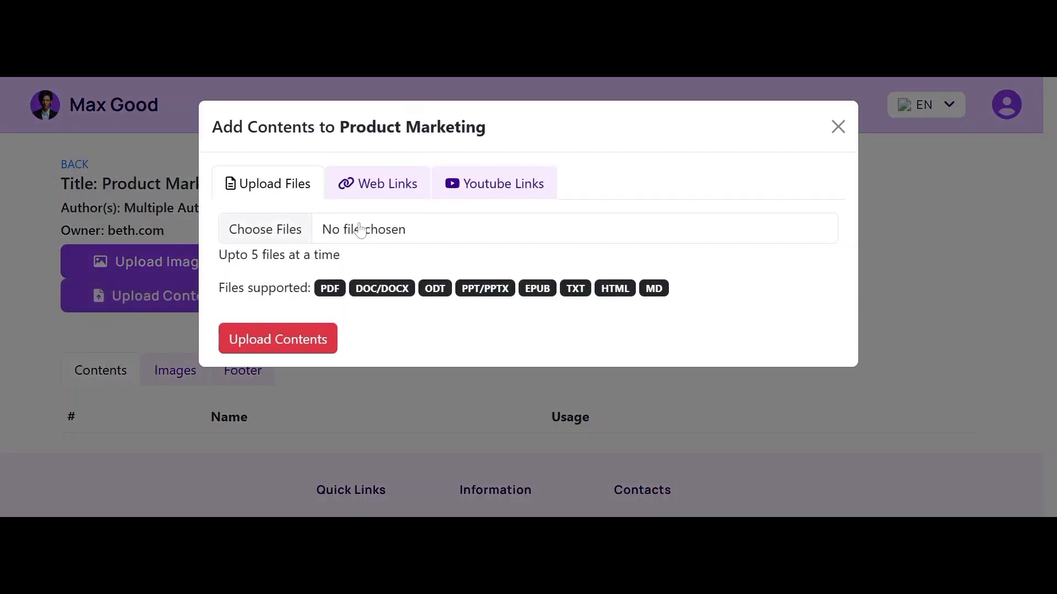
left_click(311, 237)
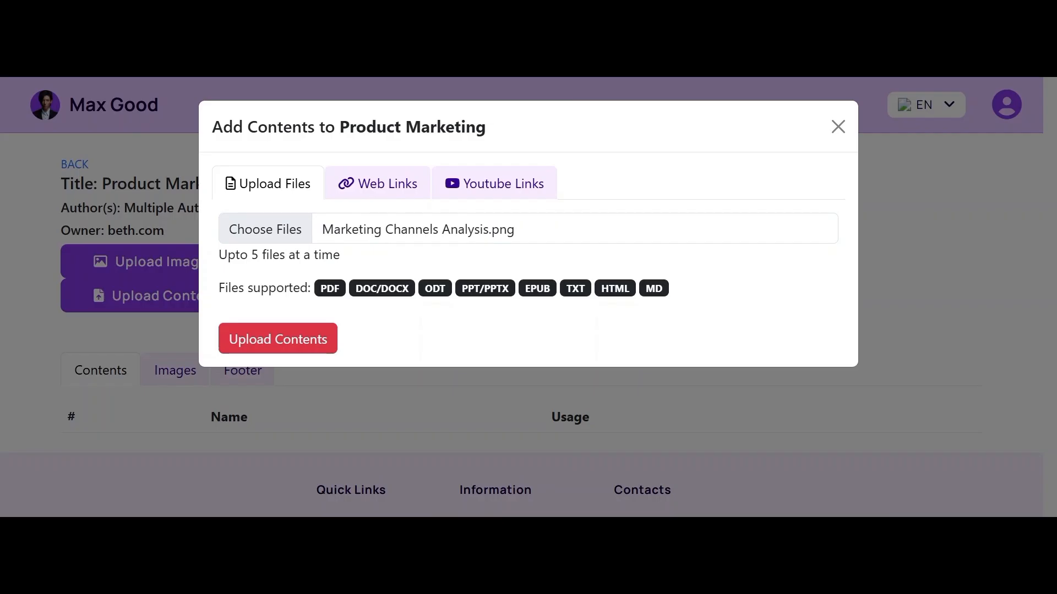
key("Return")
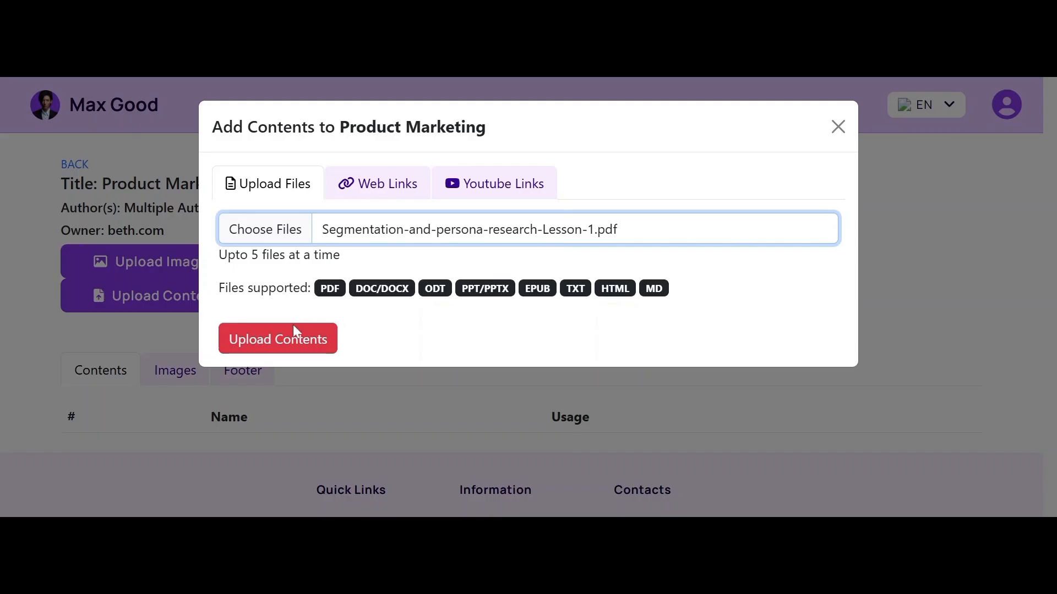
left_click(289, 343)
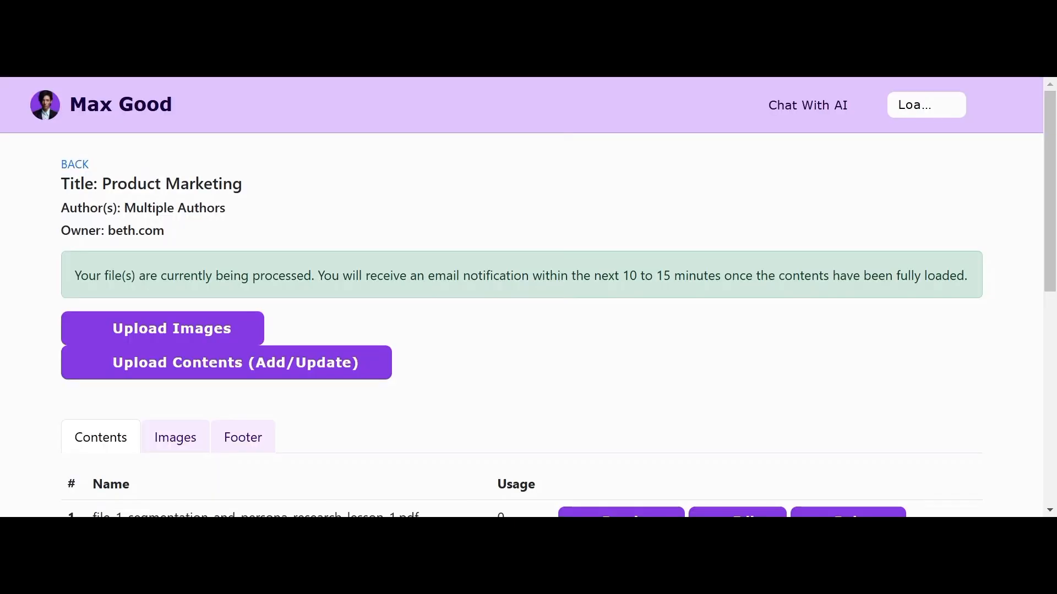
scroll(521, 325, "down", 2)
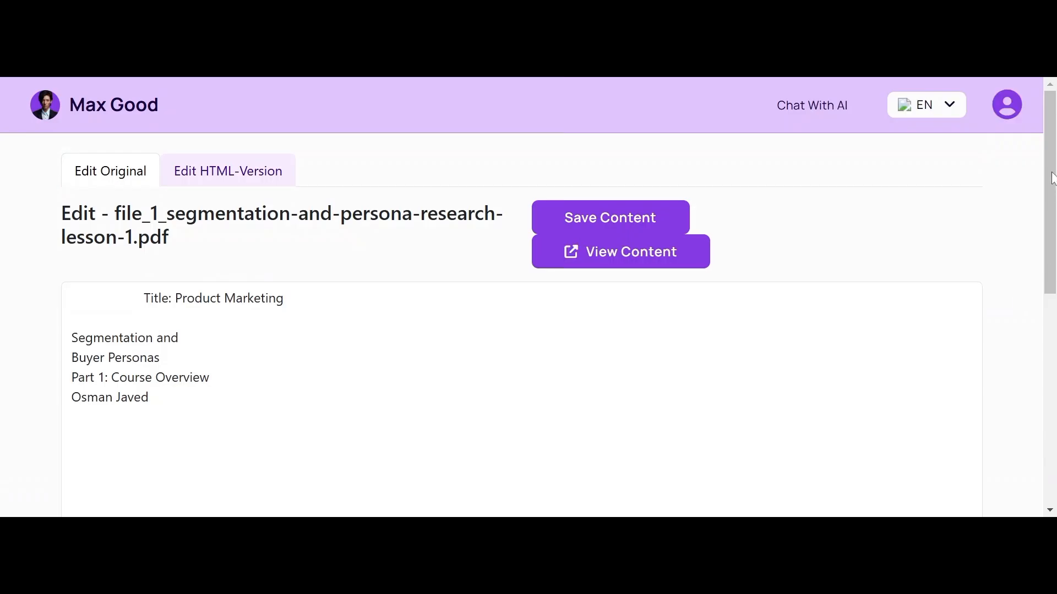
Step: Append the line 'Segmentation should be based on research.' at the end of the PDF text
scroll(1049, 242, "down", 3)
left_click(150, 240)
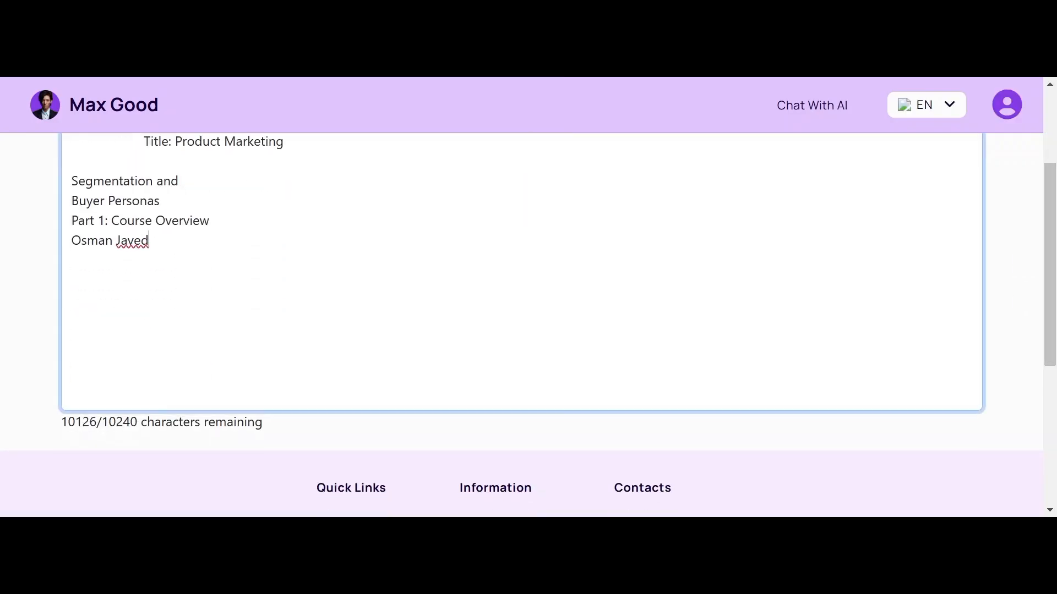
key("Return")
type("Segmentation ")
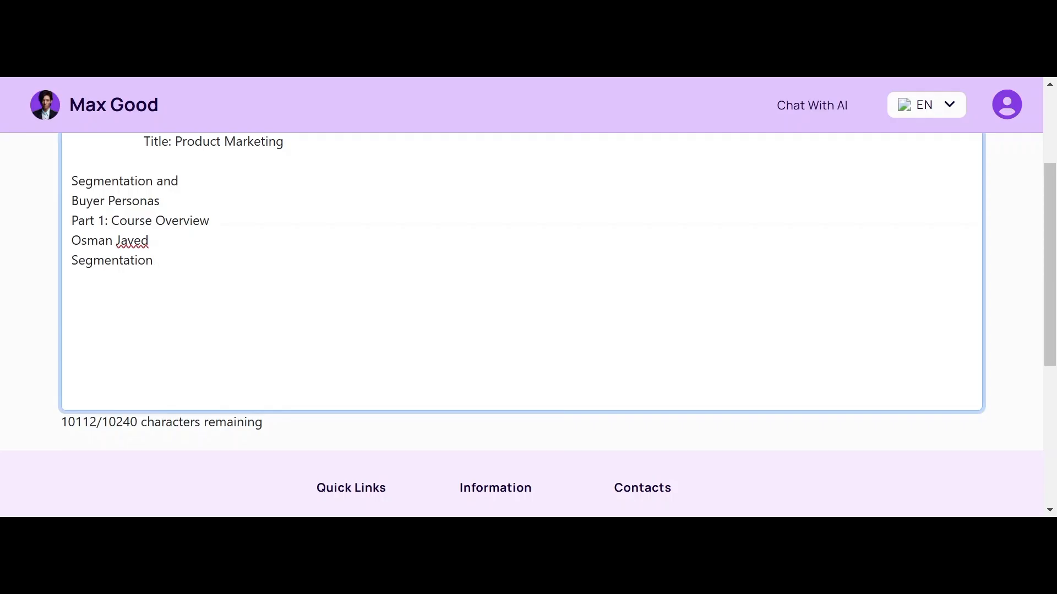
type("is")
key("BackSpace")
key("BackSpace")
key("BackSpace")
type("should be based on re")
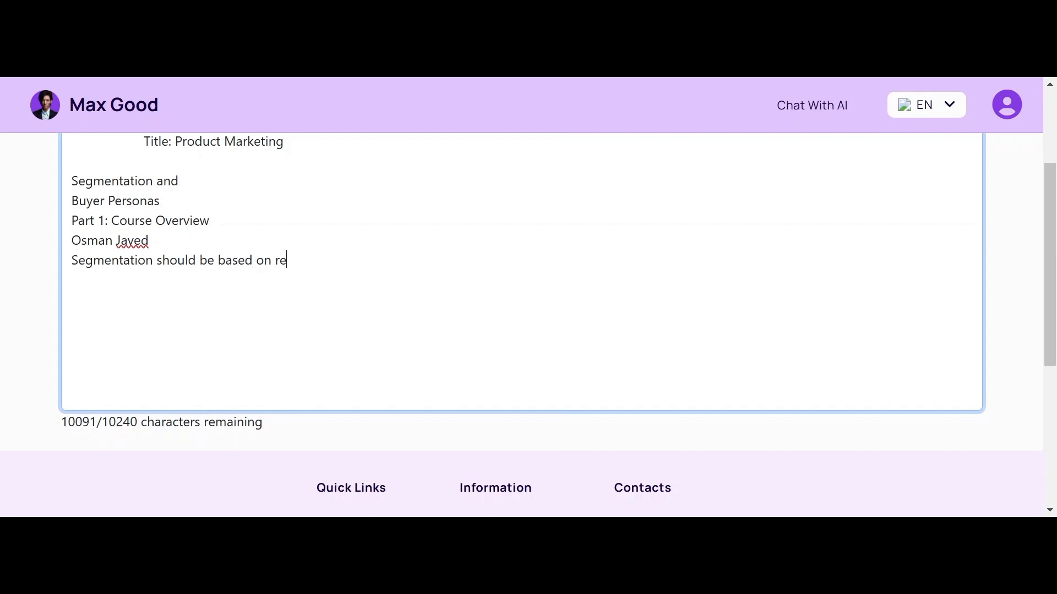
type("search.")
scroll(521, 325, "up", 1)
scroll(521, 325, "down", 2)
scroll(522, 325, "up", 3)
scroll(529, 209, "up", 1)
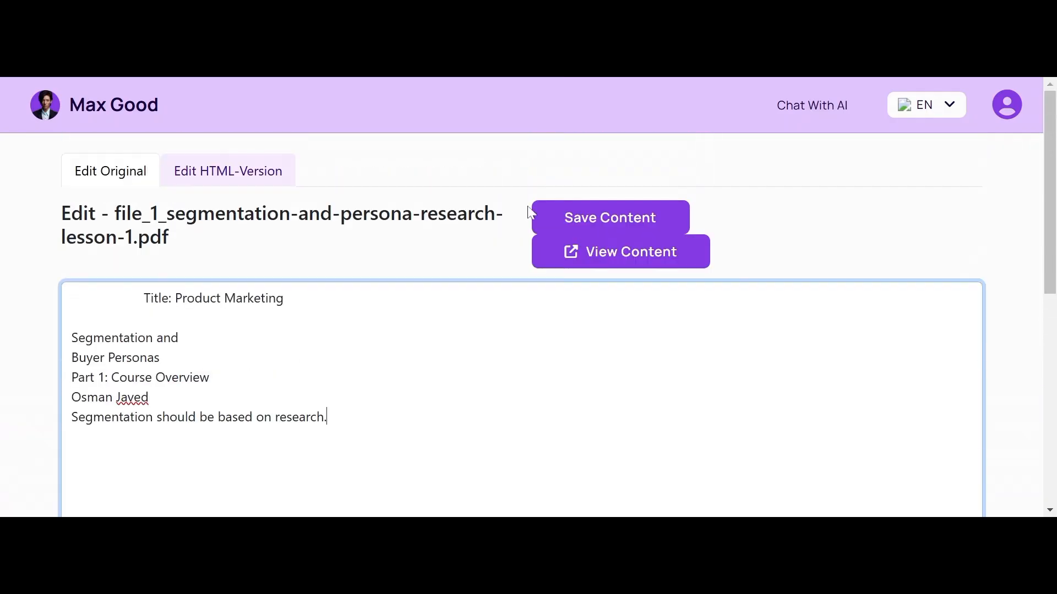
Step: Save the content, check the Edit HTML-Version view, then return and save again
left_click(645, 223)
left_click(238, 167)
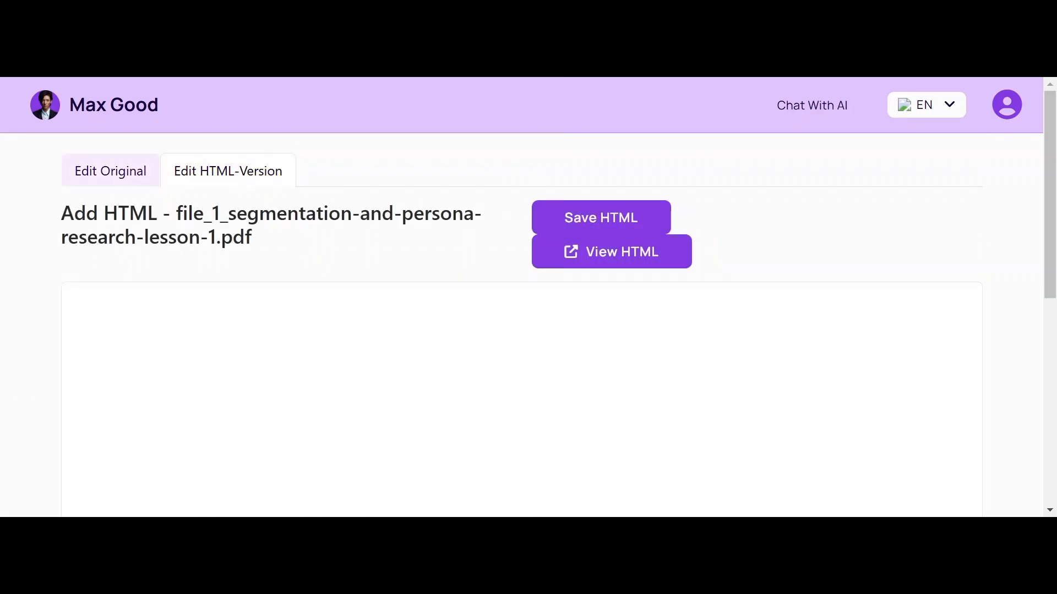
left_click(113, 175)
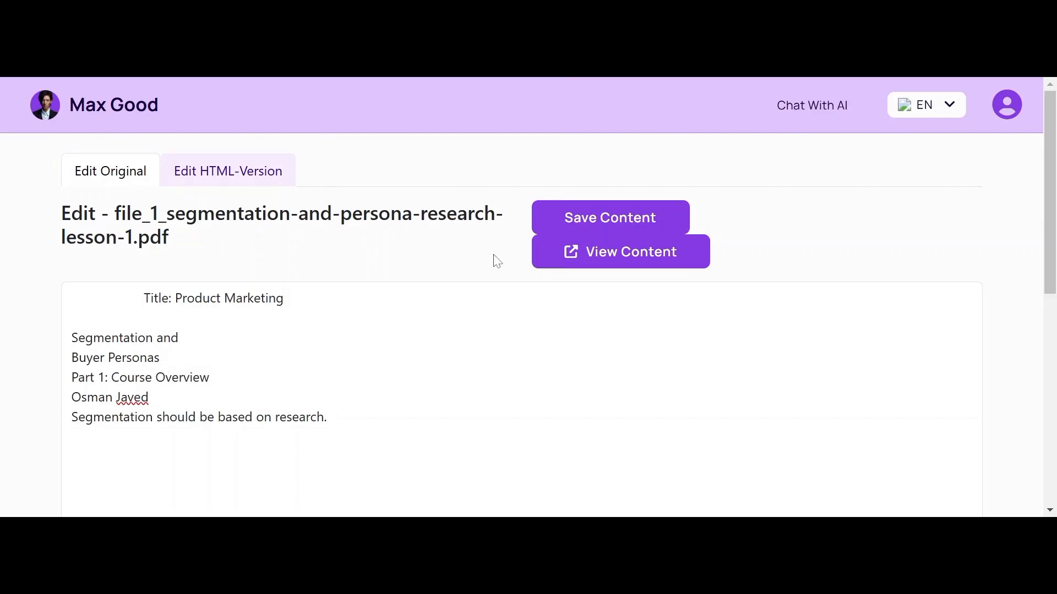
left_click(633, 226)
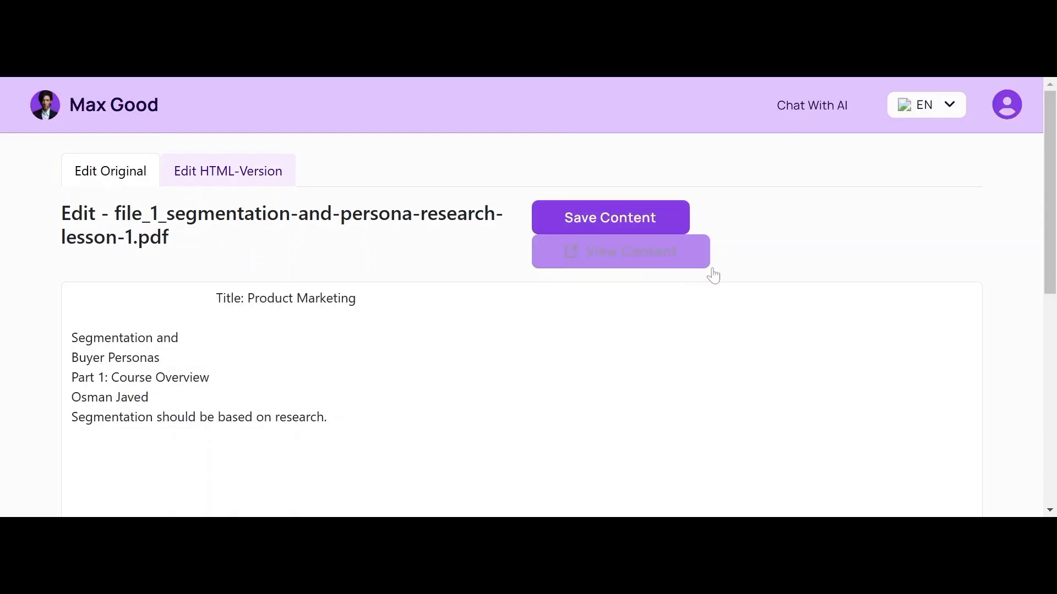
scroll(715, 279, "down", 1)
scroll(556, 222, "up", 1)
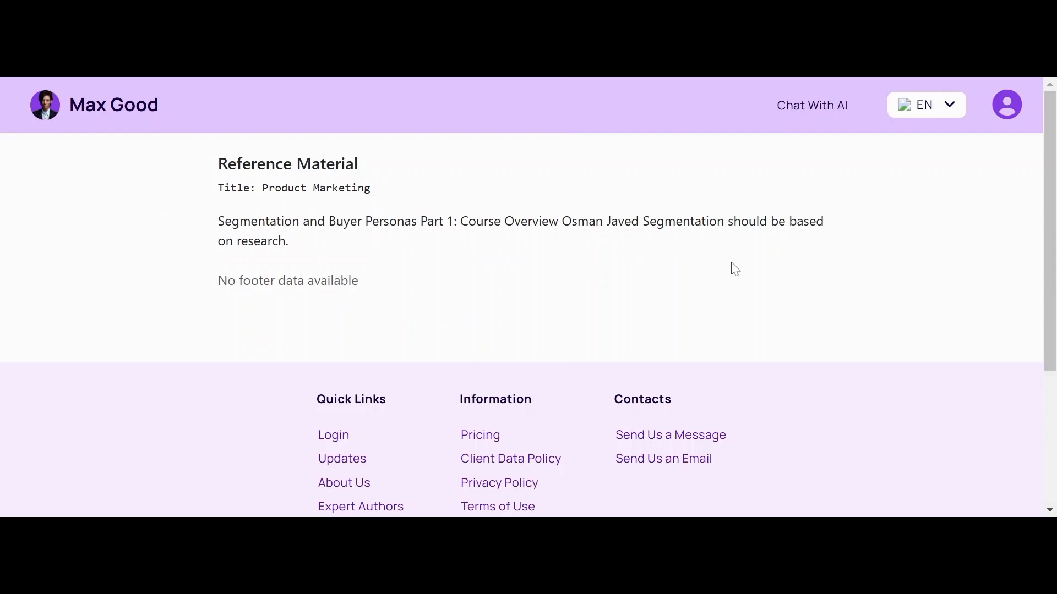
scroll(378, 234, "down", 1)
scroll(378, 234, "up", 1)
key("ctrl+w")
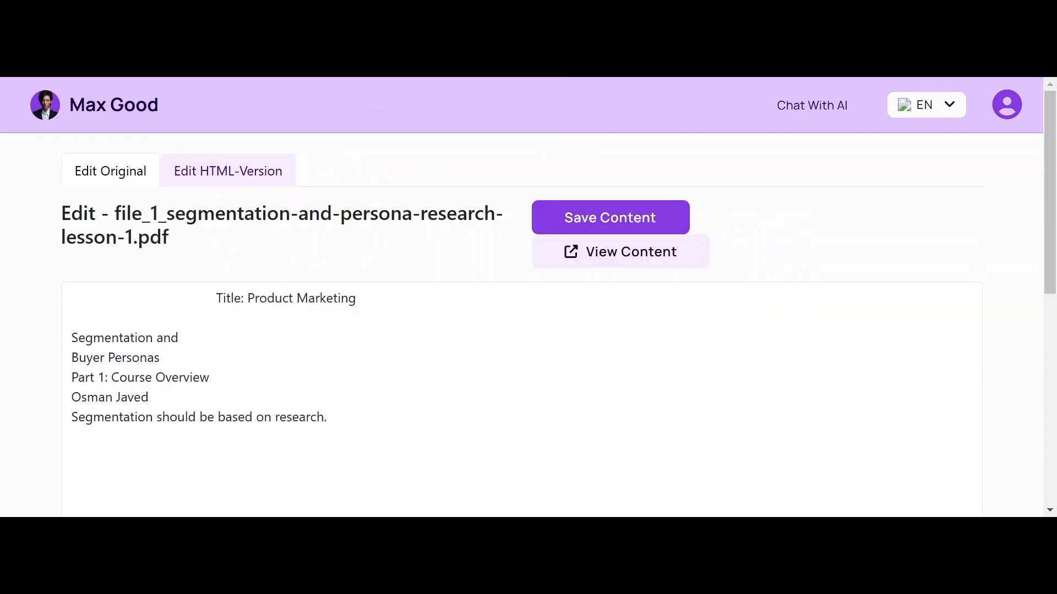
left_click(327, 417)
key("Return")
key("Return")
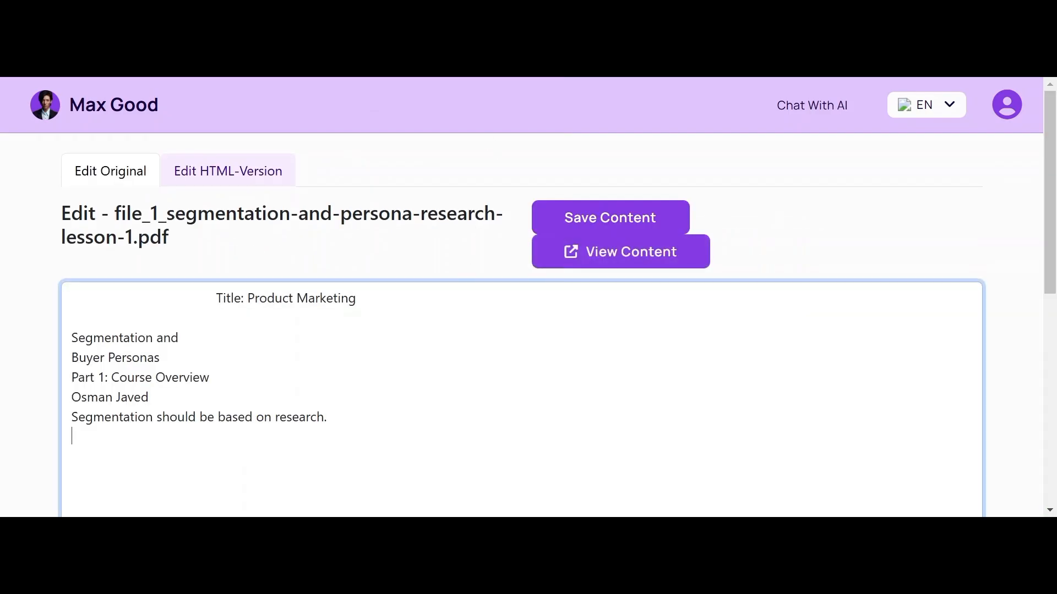
type("www")
type(".maxgii")
type("d")
key("BackSpace")
key("BackSpace")
key("BackSpace")
type("o")
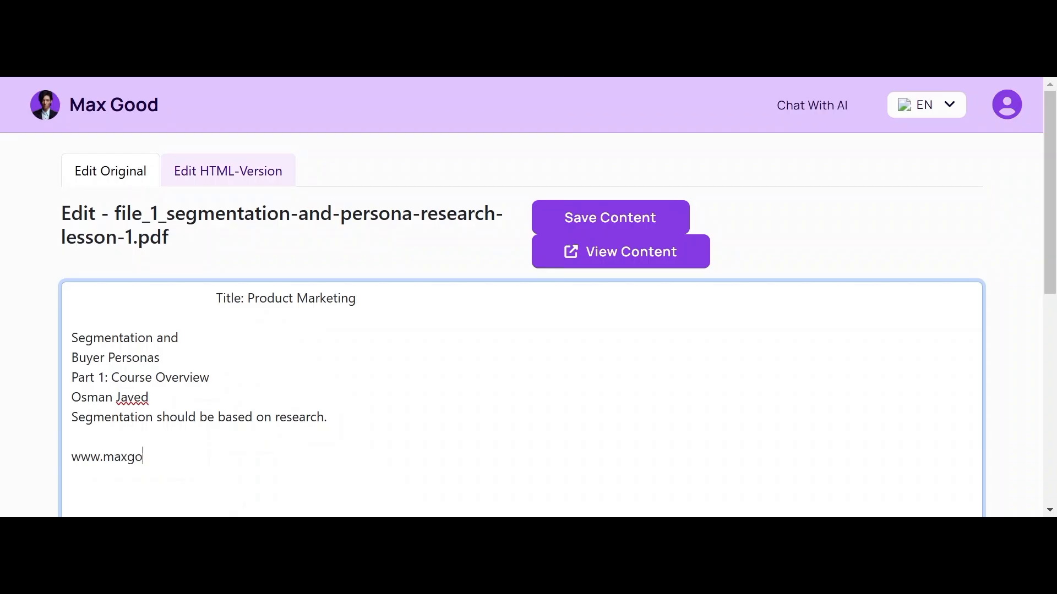
type("od.work")
scroll(521, 330, "down", 2)
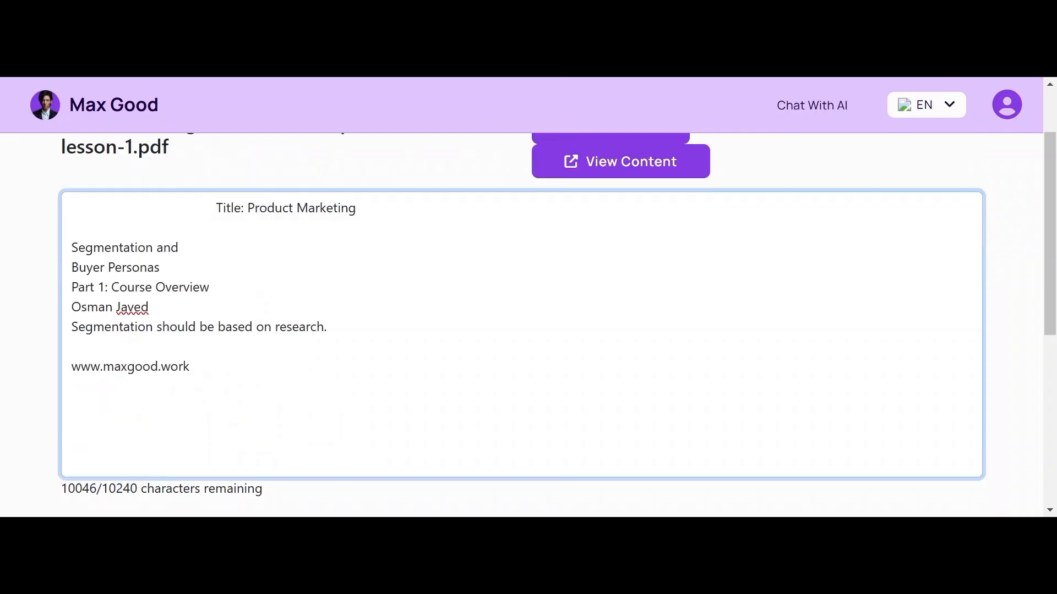
scroll(521, 330, "up", 1)
Step: Save the content and scroll through the editor to confirm the website line
left_click(610, 160)
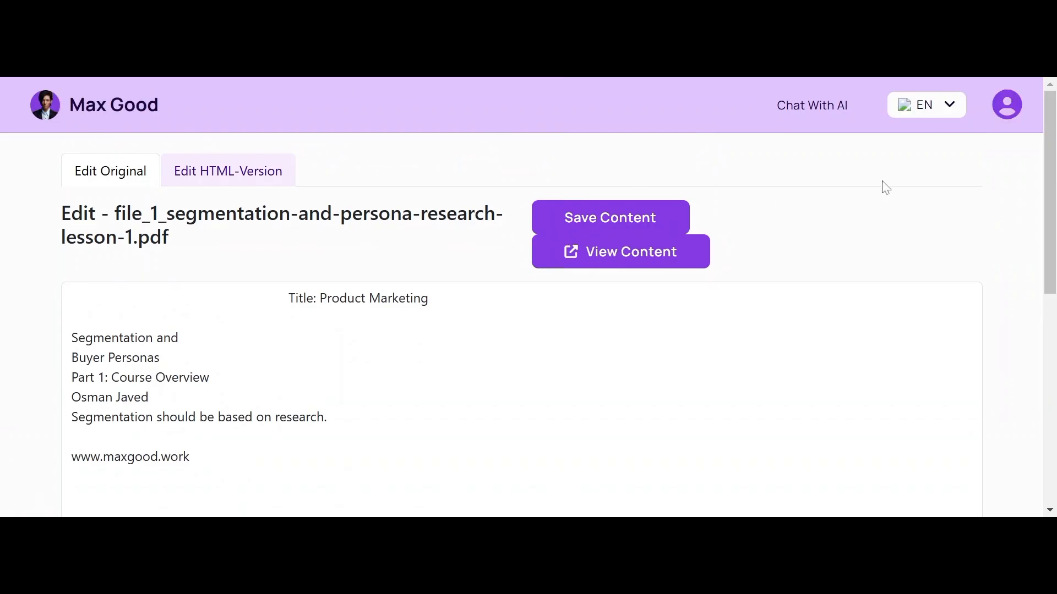
left_click_drag(1050, 179, 1024, 165)
scroll(66, 79, "down", 1)
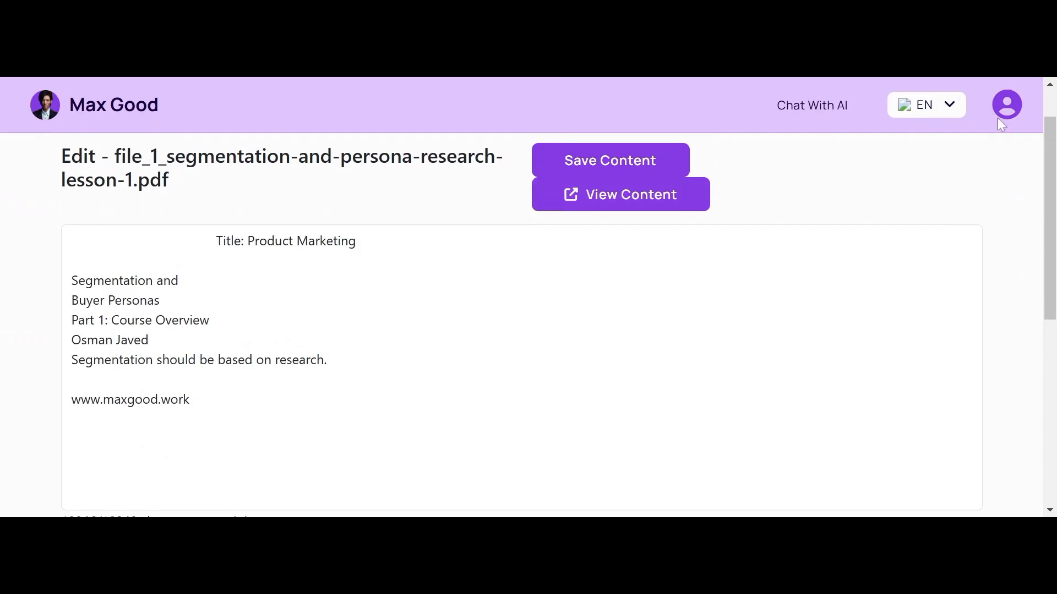
scroll(1042, 112, "up", 1)
scroll(1041, 113, "down", 2)
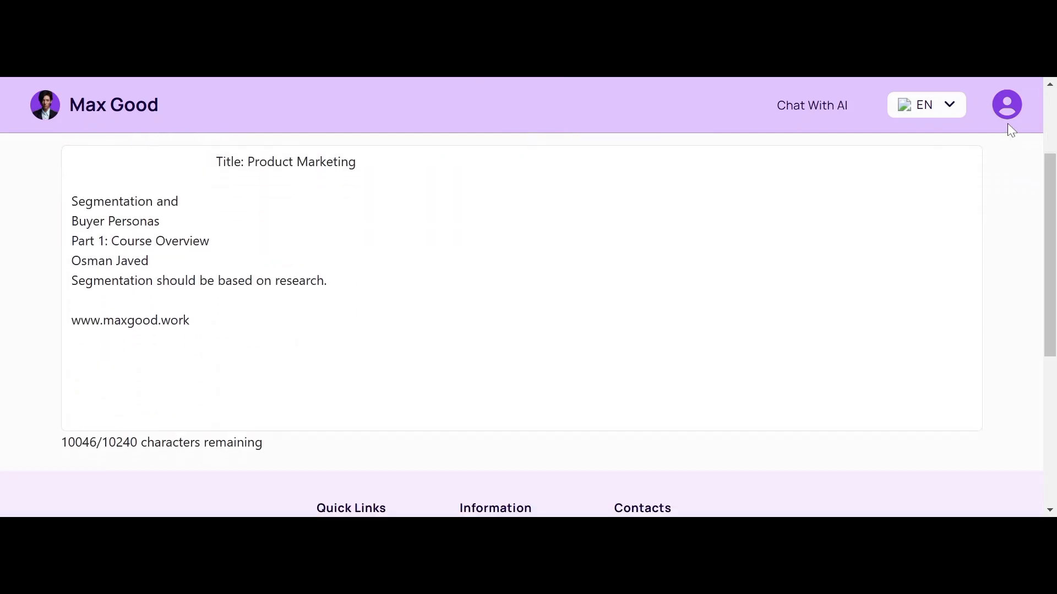
Step: Open the Avatar Admin dashboard's Users list and scroll through the users' status and join dates
left_click(1010, 107)
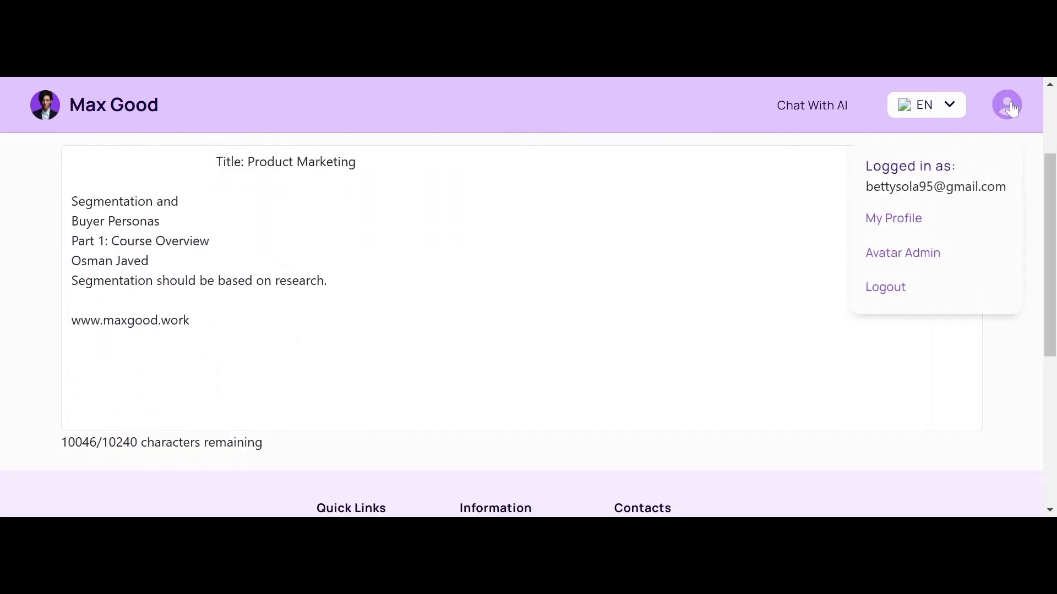
left_click(876, 254)
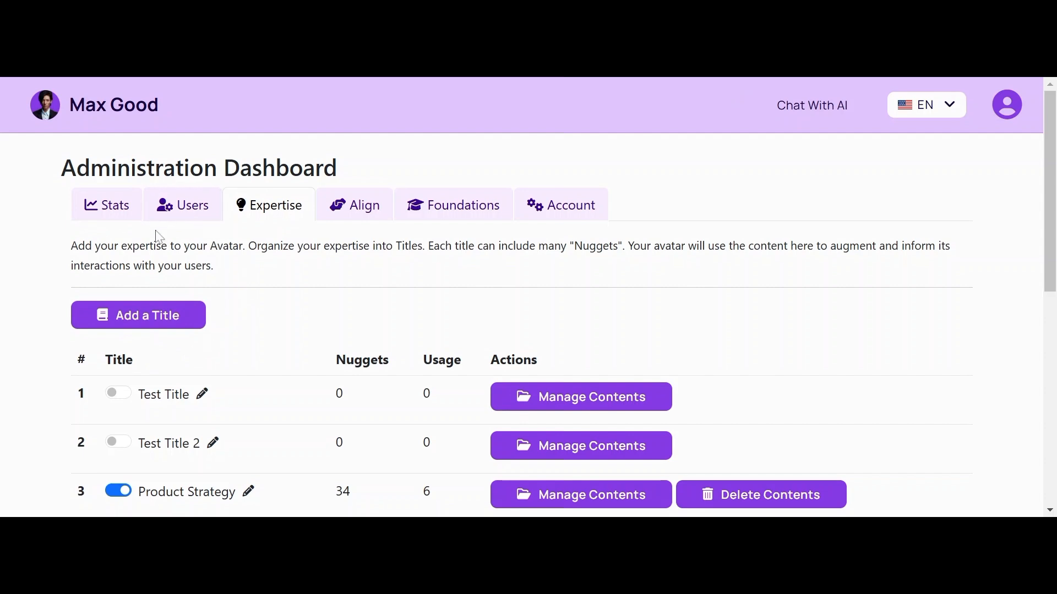
left_click(182, 209)
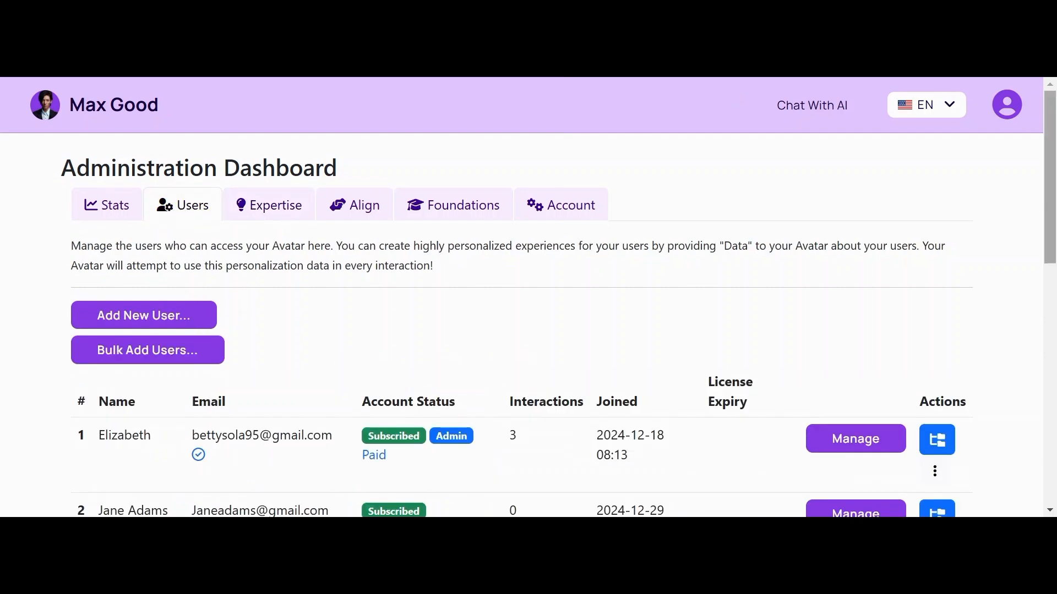
mouse_move(1052, 149)
left_mouse_down()
mouse_move(1046, 183)
mouse_move(1038, 160)
left_mouse_up()
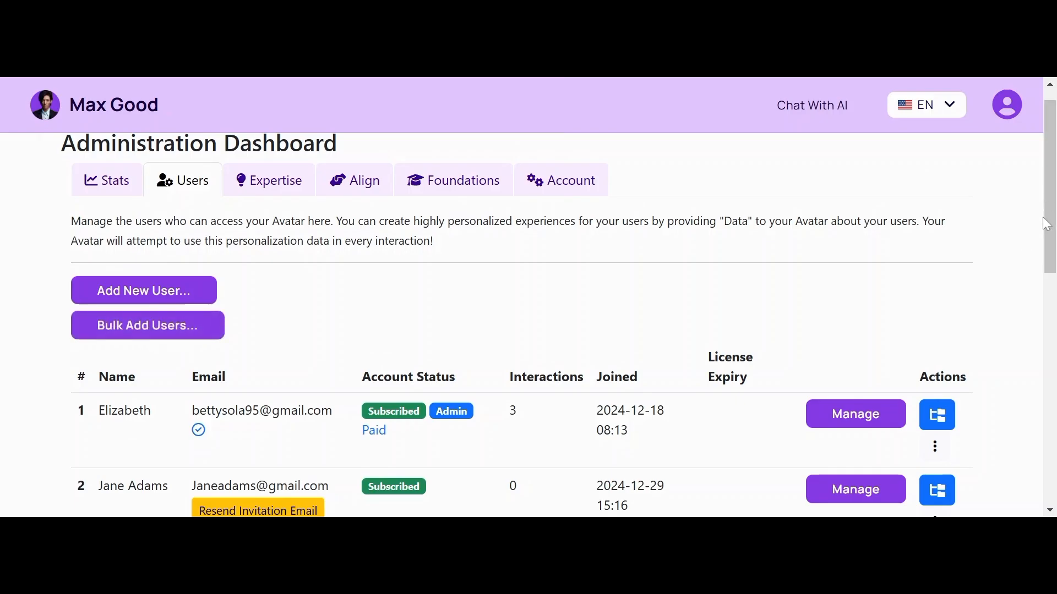
left_click_drag(1042, 197, 1040, 179)
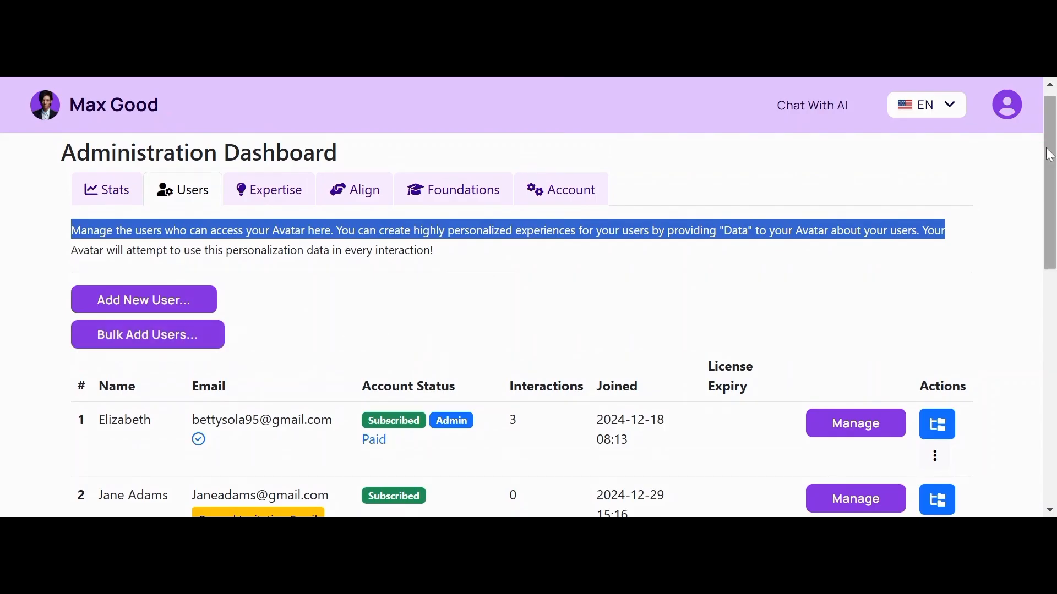
left_click_drag(1050, 155, 1038, 223)
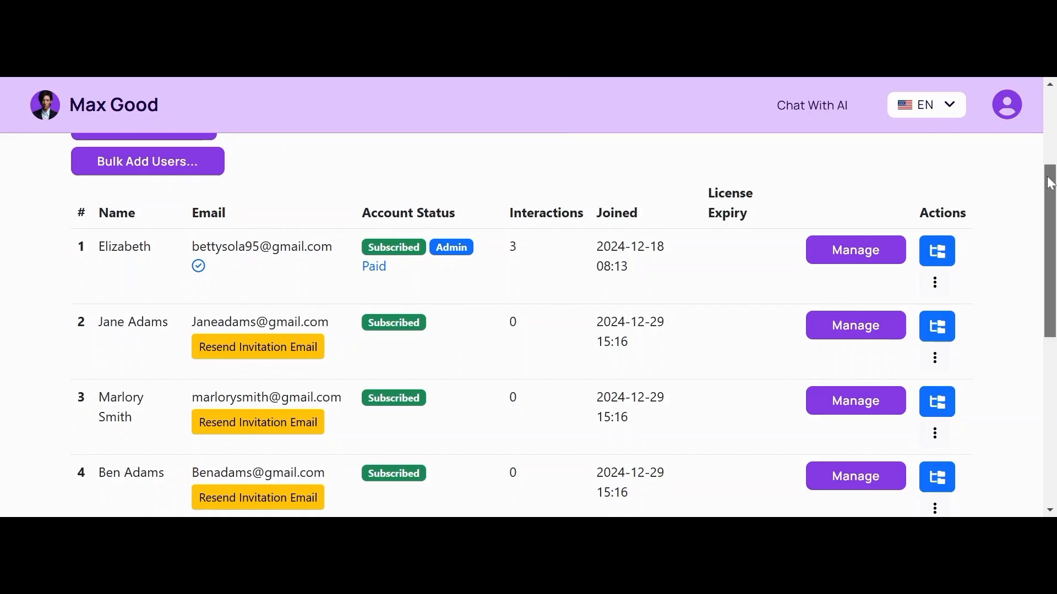
left_click_drag(1049, 181, 1050, 193)
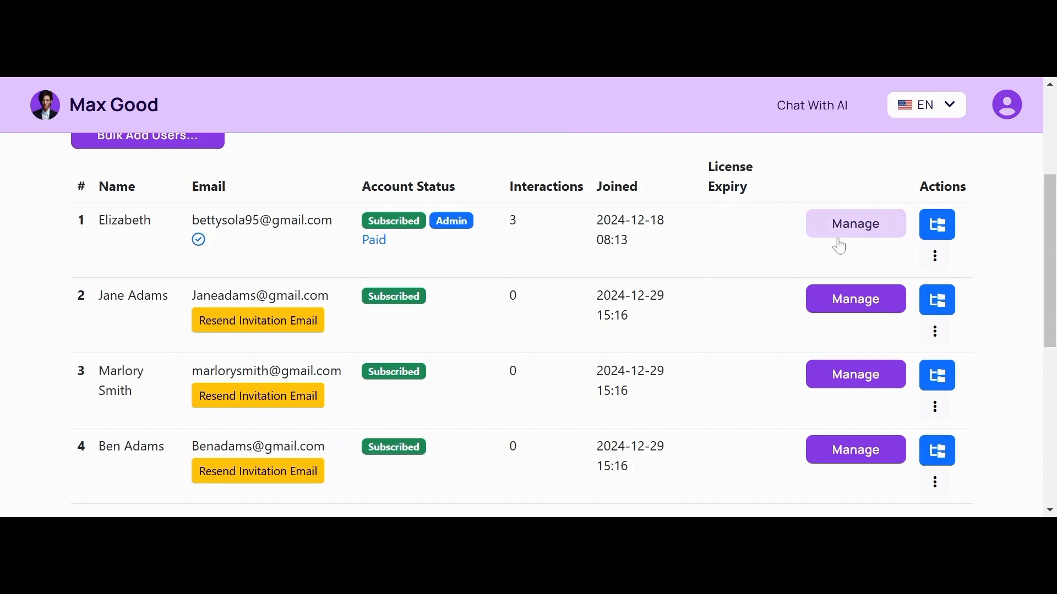
left_click(854, 228)
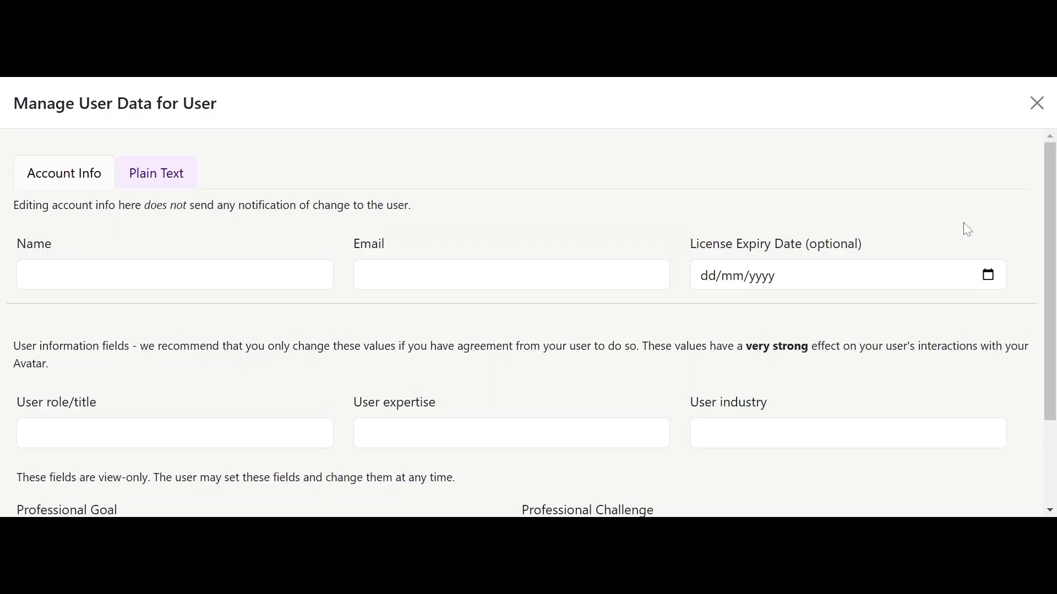
left_click_drag(1051, 196, 1052, 200)
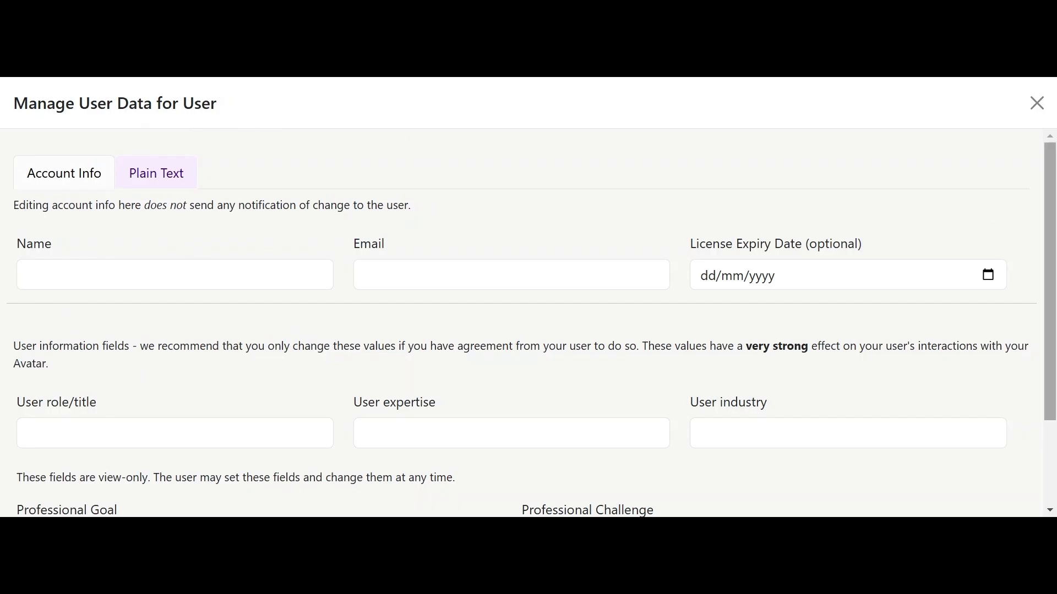
left_click_drag(1049, 218, 1029, 349)
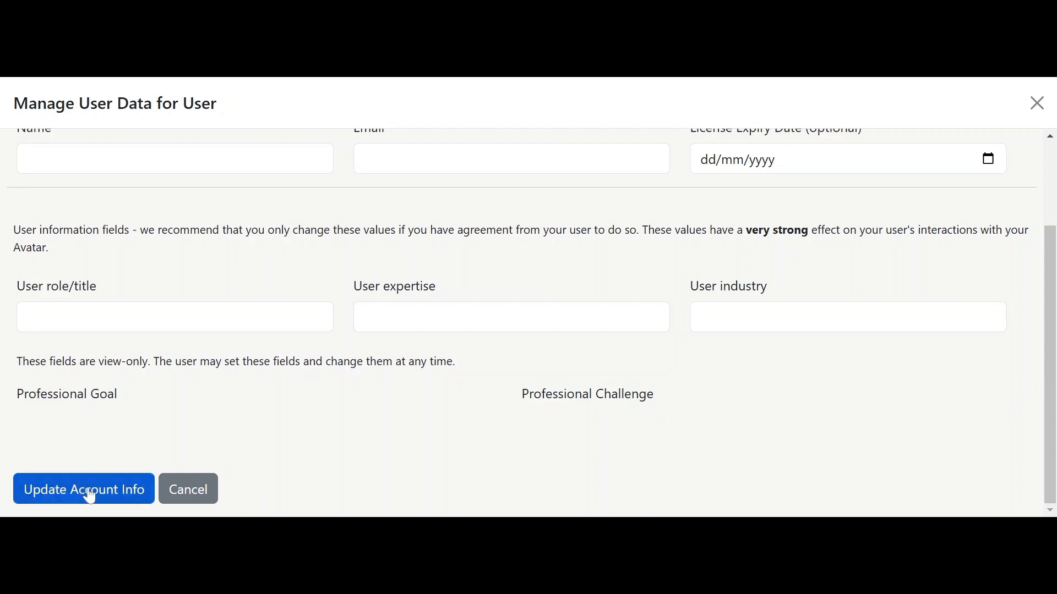
left_click(91, 487)
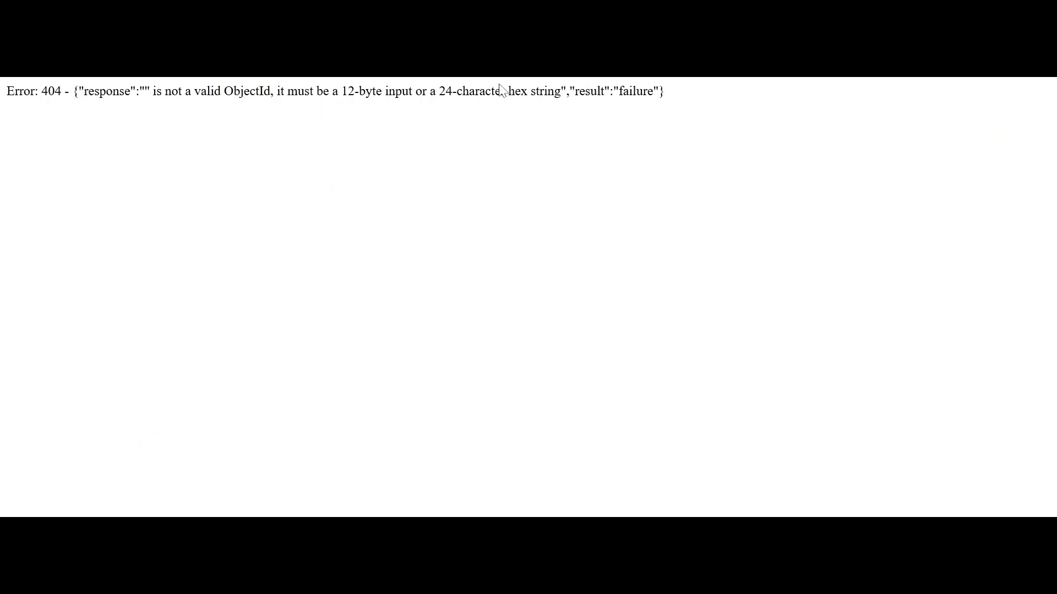
key("alt+Left")
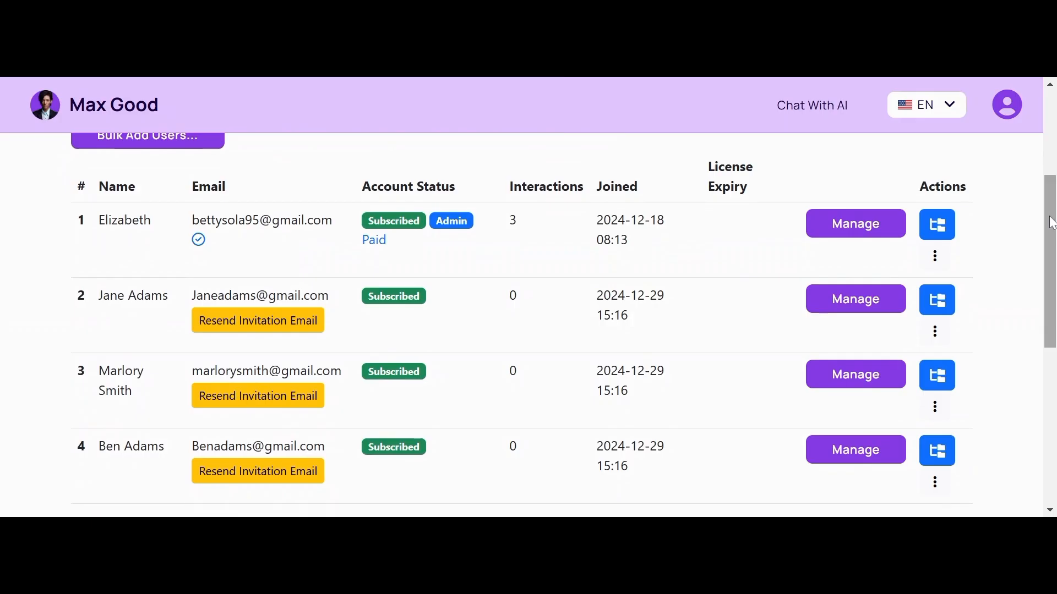
left_click_drag(1052, 223, 995, 147)
Step: Start a new user and autofill the first name, last name and e-mail fields
left_click(142, 300)
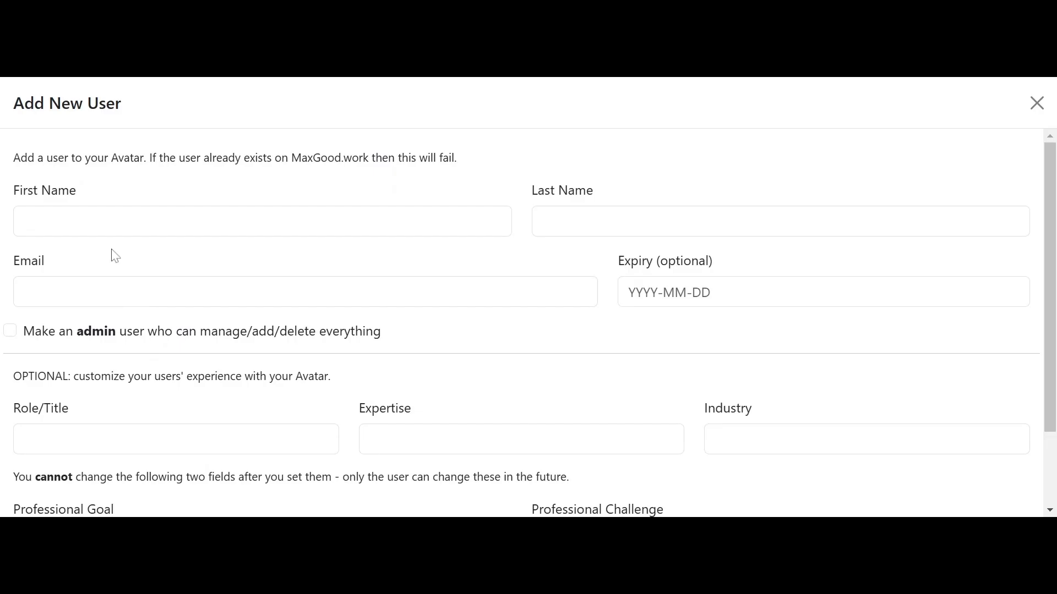
left_click(108, 231)
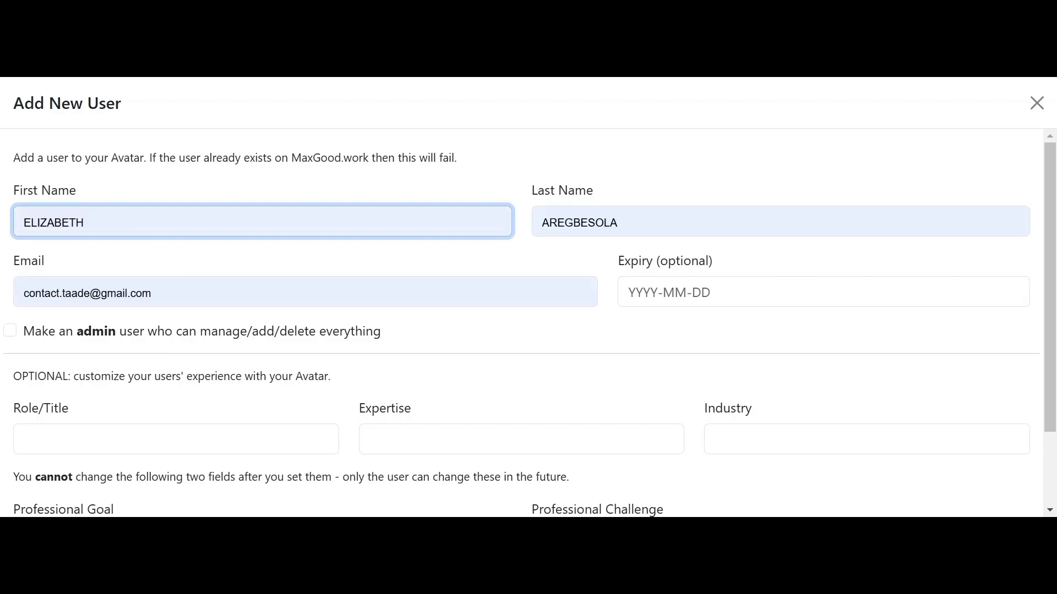
key("Return")
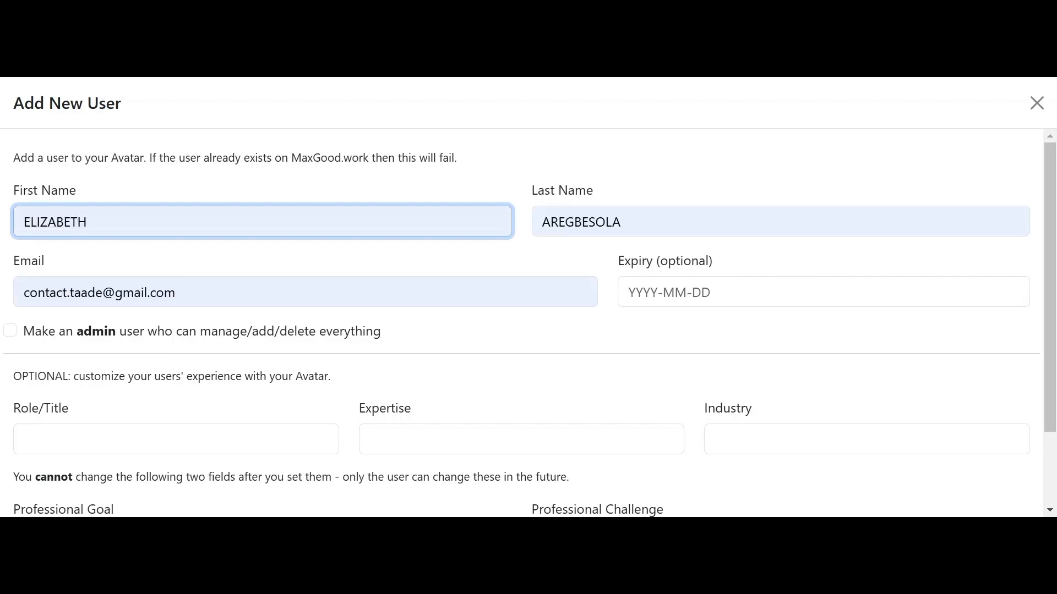
Step: Set the expiry date to 2025-01-26 and scroll down to the Add User button
left_click(716, 292)
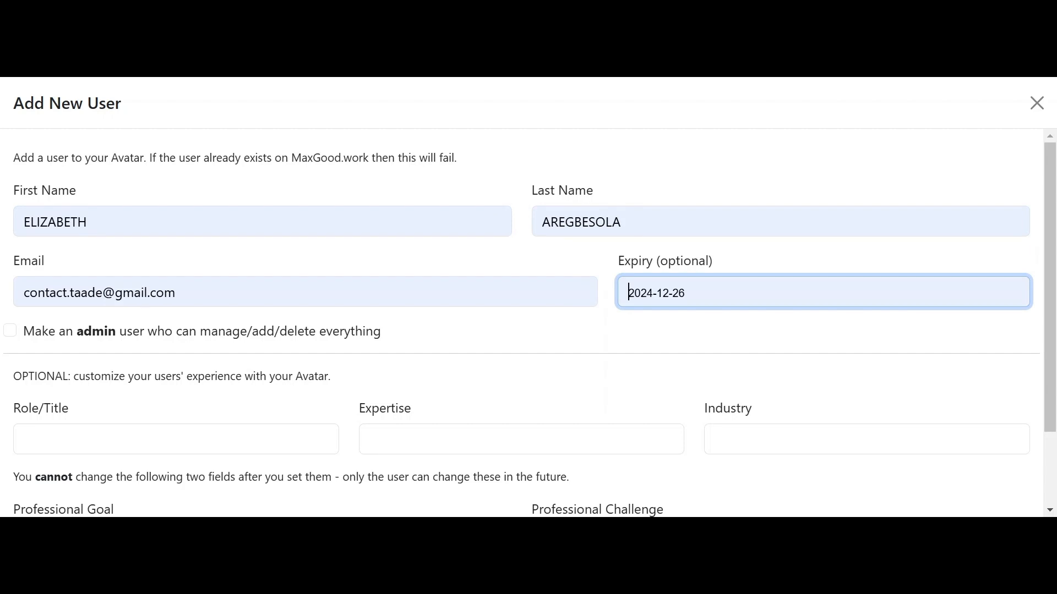
key("Return")
left_click(657, 292)
key("BackSpace")
type("5")
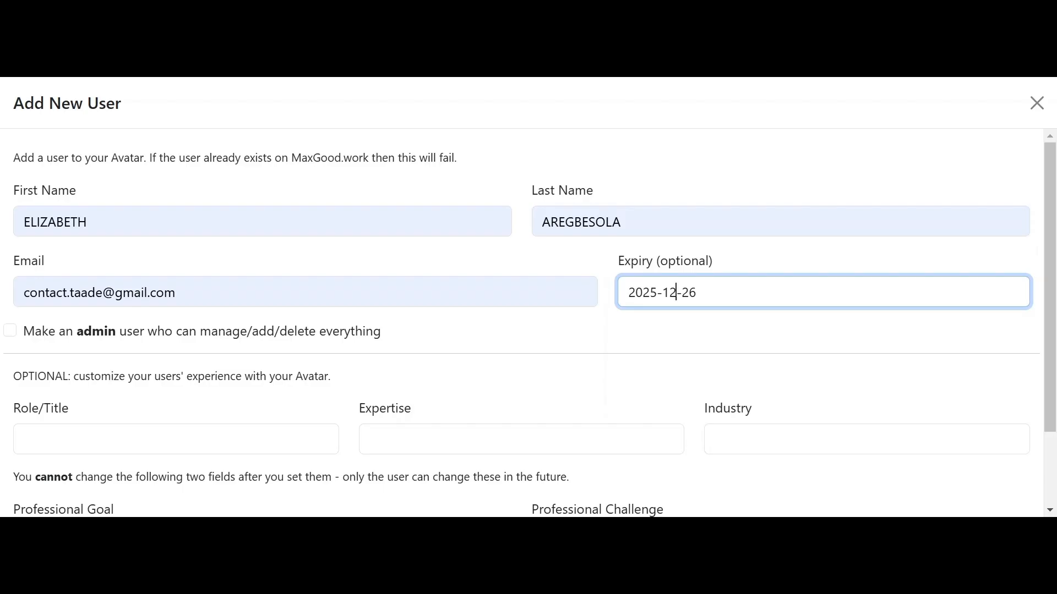
key("BackSpace")
key("BackSpace")
type("01")
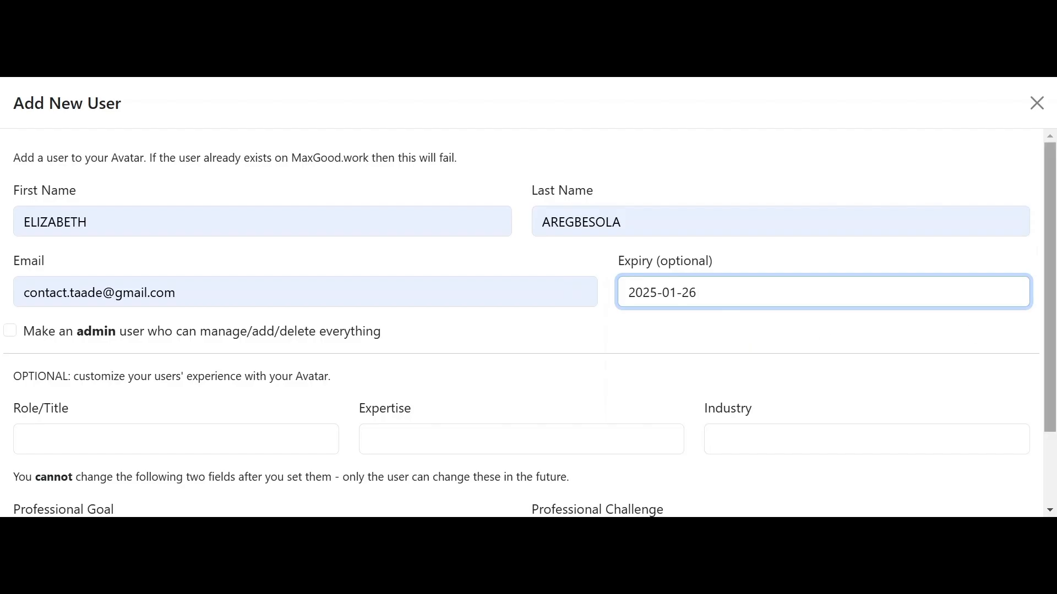
left_click_drag(1052, 295, 1052, 366)
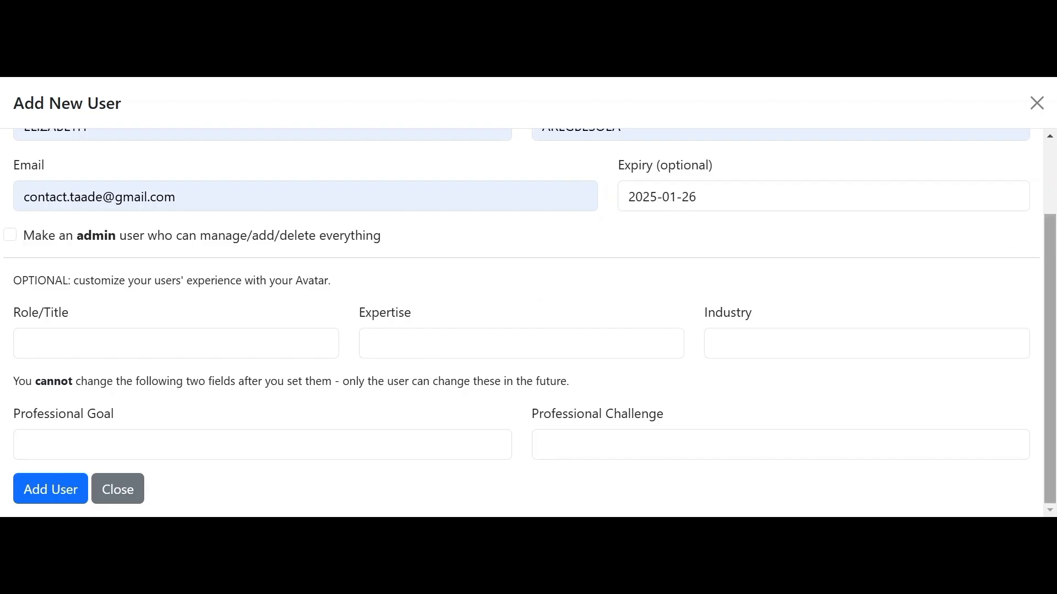
left_click_drag(1049, 258, 993, 172)
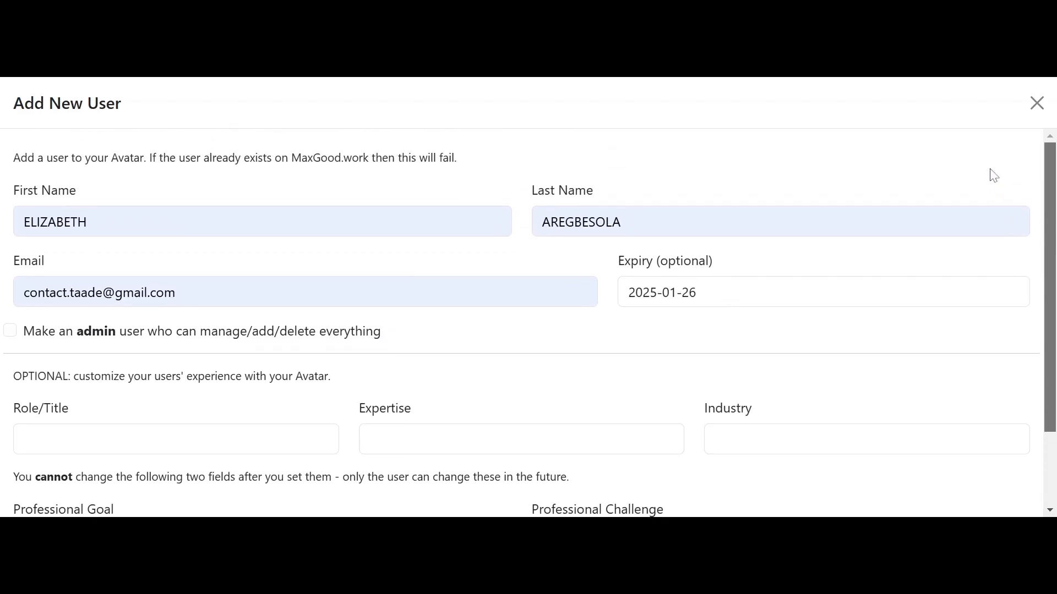
scroll(993, 190, "down", 2)
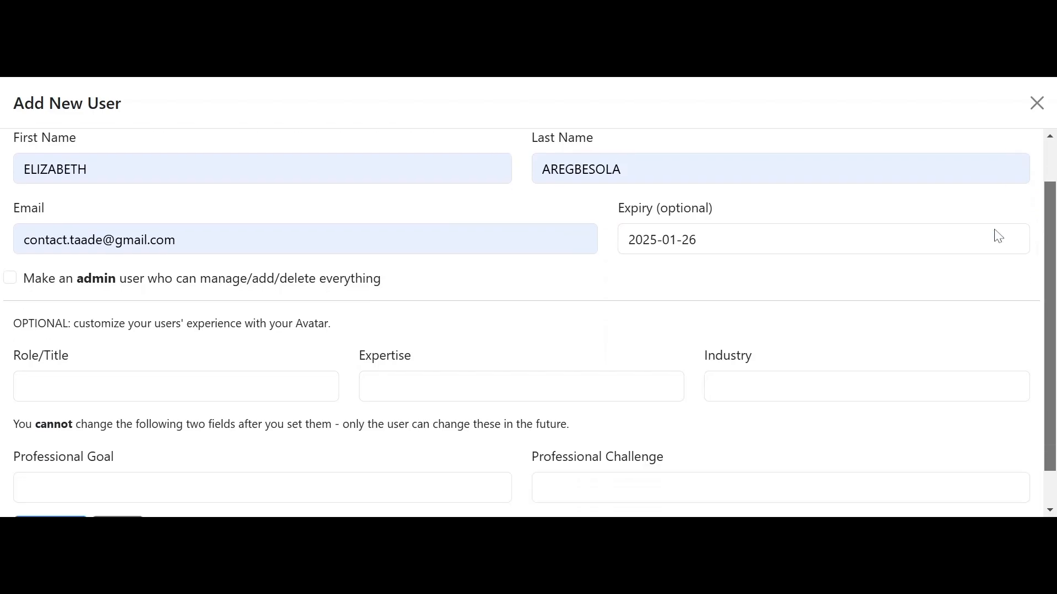
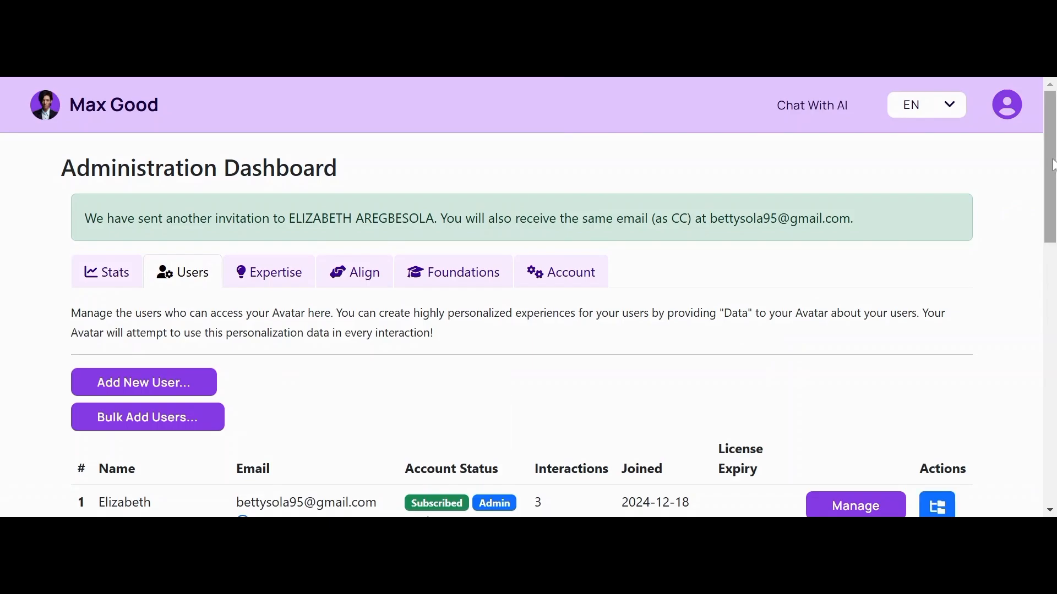
Step: Open Gmail from the Google apps grid
left_click_drag(1047, 153, 1051, 165)
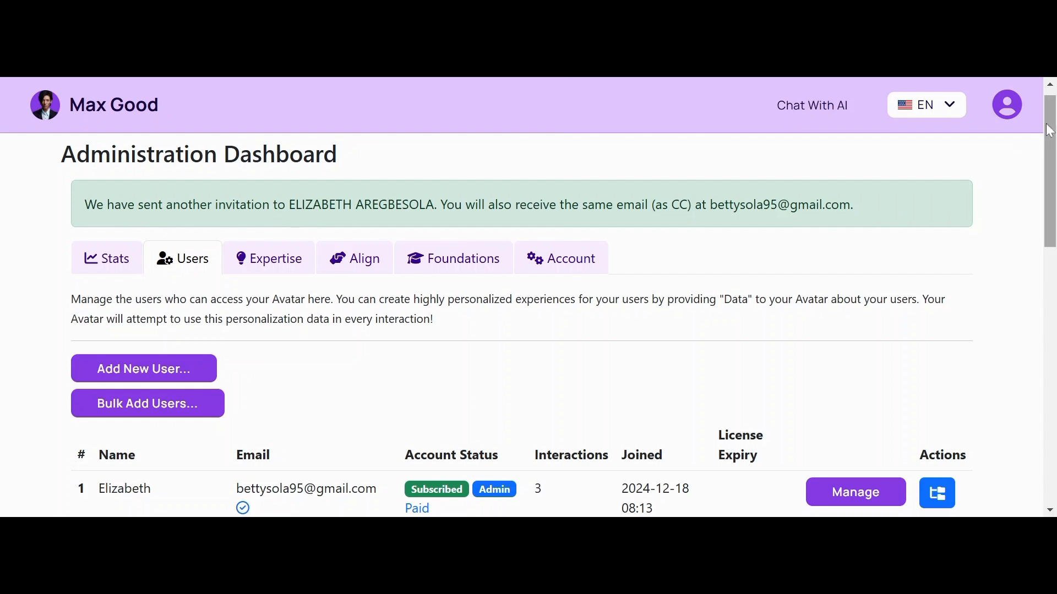
left_click_drag(1050, 132, 993, 127)
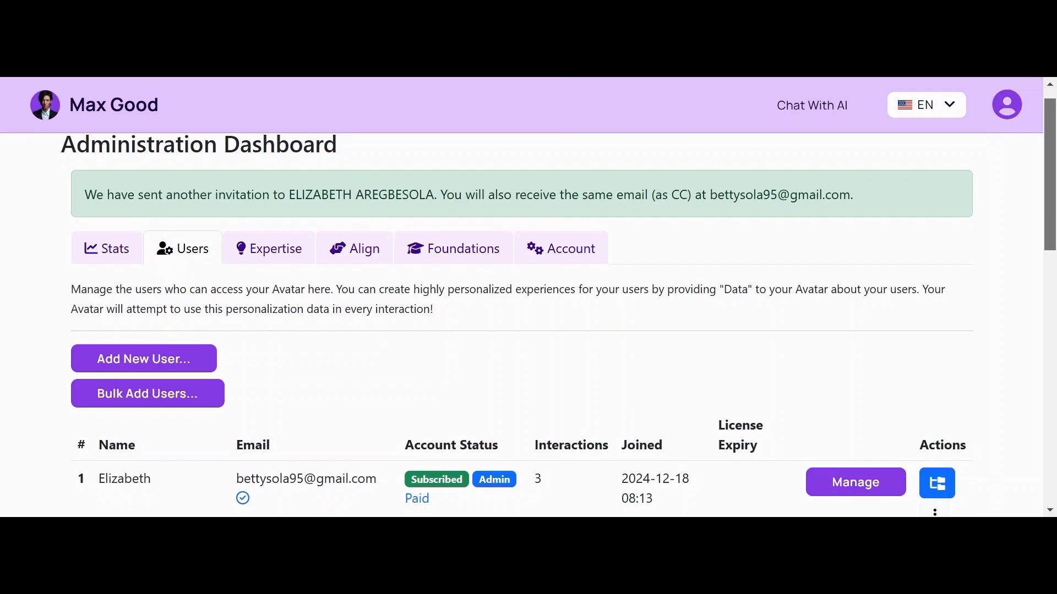
scroll(985, 270, "down", 9)
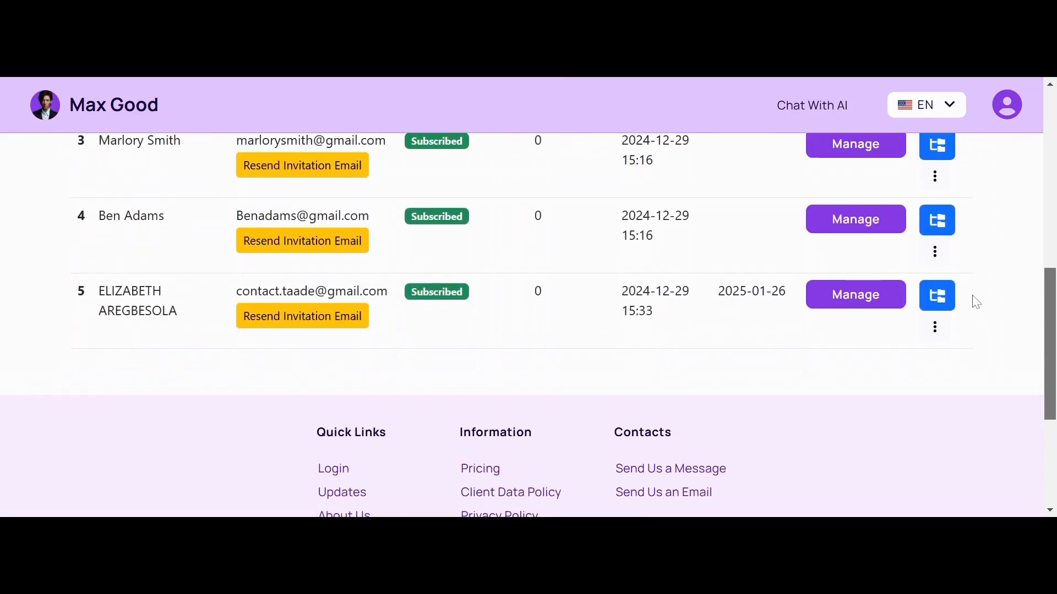
left_click_drag(972, 296, 972, 293)
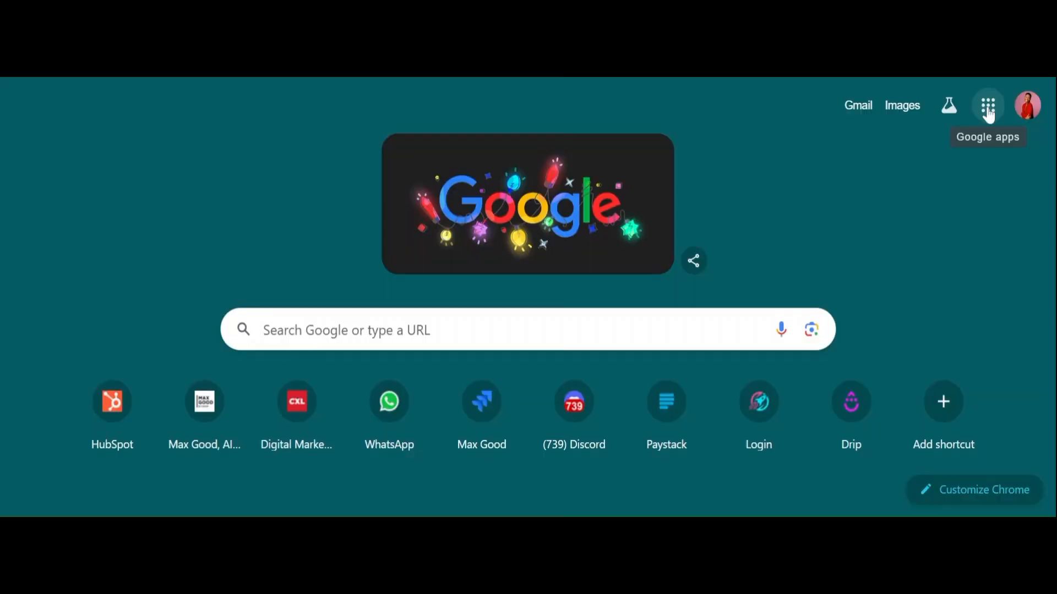
left_click(988, 105)
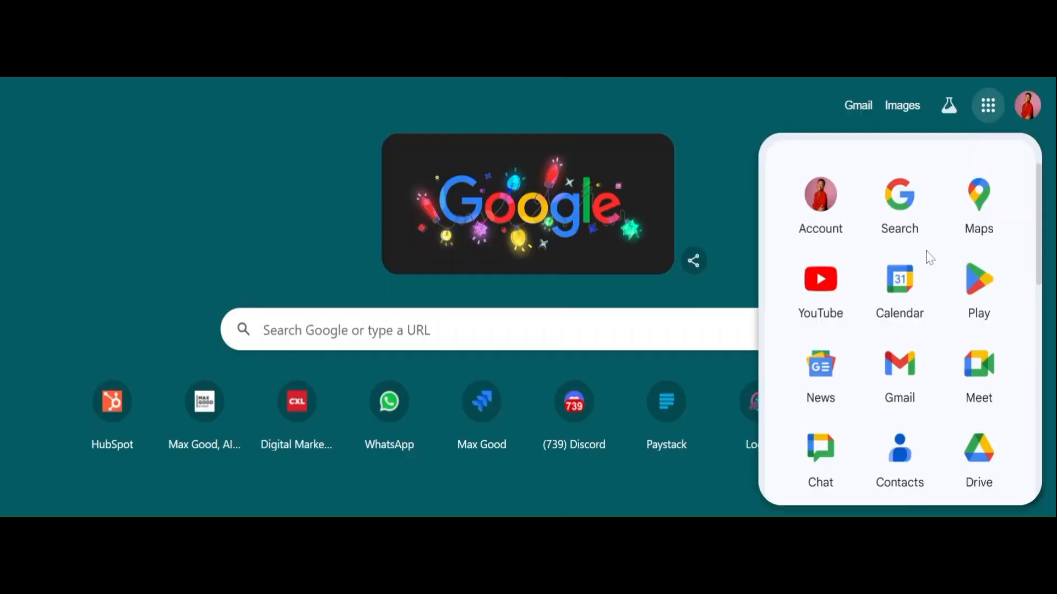
left_click(897, 379)
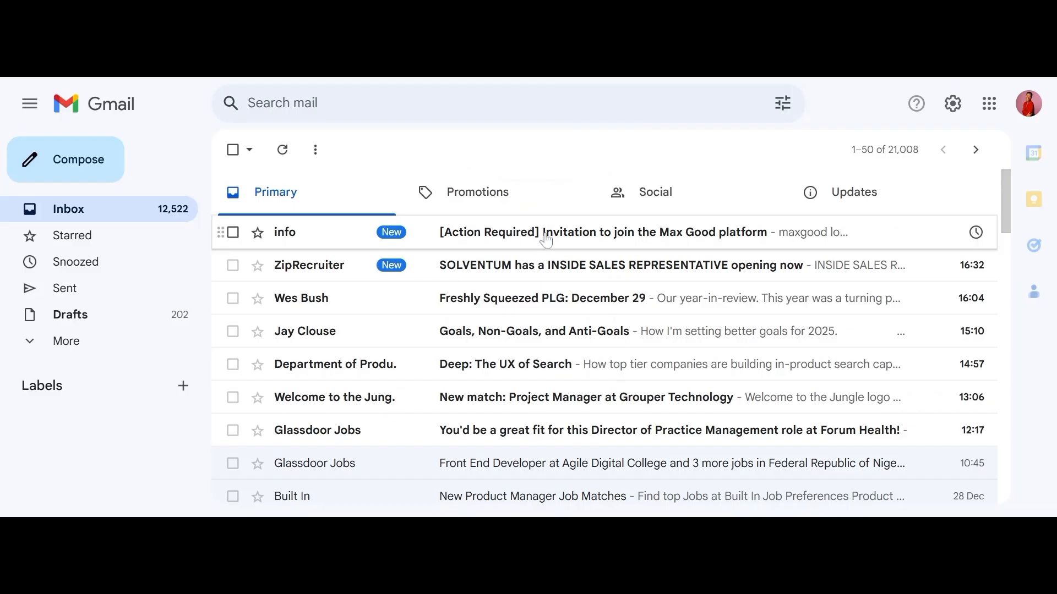
left_click(633, 241)
left_click_drag(1005, 231, 1000, 302)
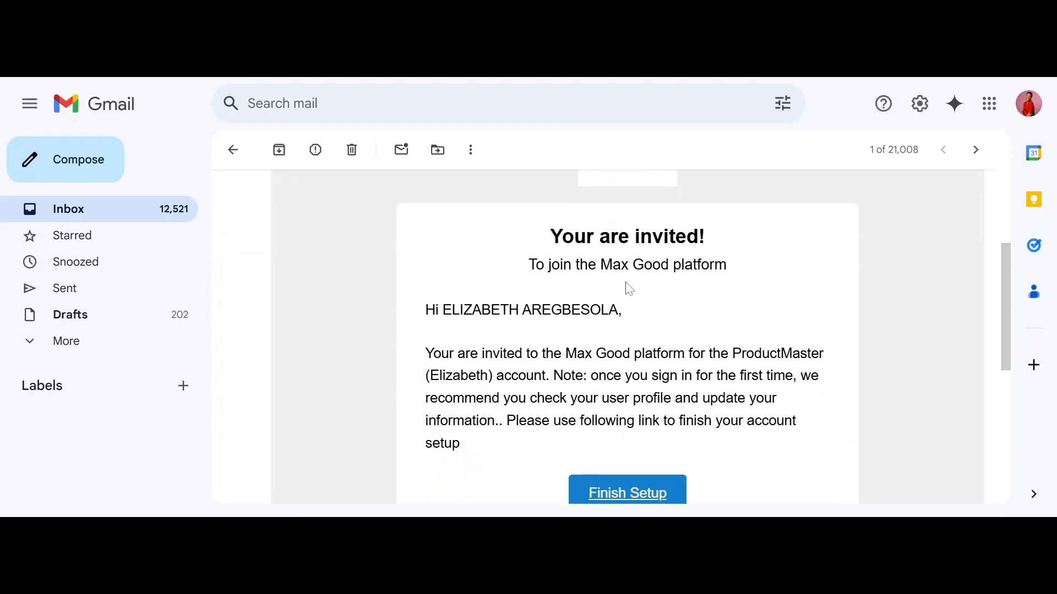
left_click_drag(1012, 291, 976, 256)
scroll(975, 256, "down", 3)
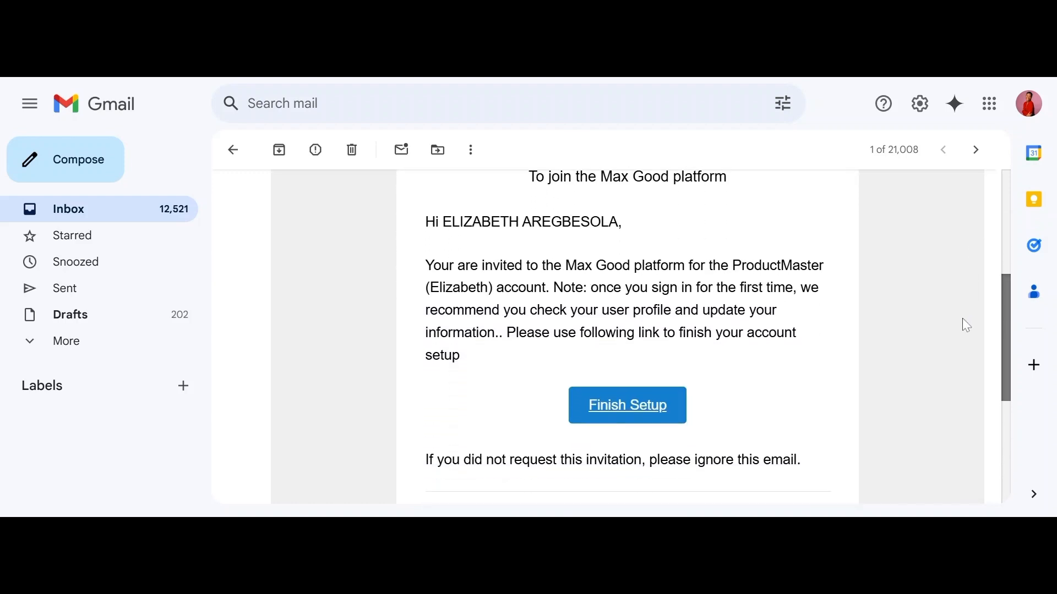
scroll(952, 357, "down", 4)
scroll(929, 406, "up", 5)
scroll(907, 300, "down", 1)
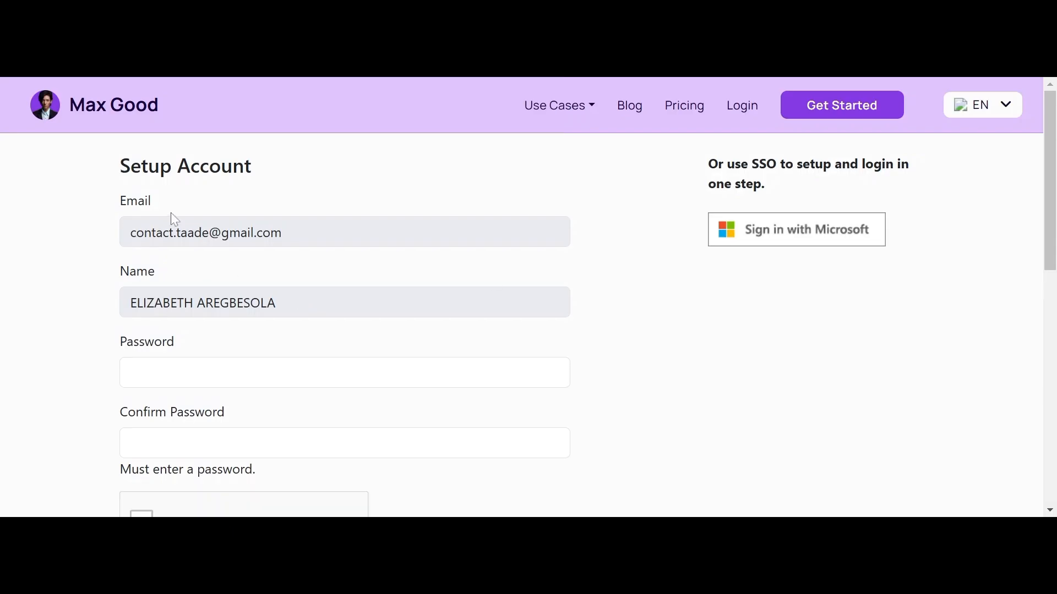
Step: Scroll through the Setup Account form and briefly select the Password field
left_click_drag(1053, 135, 993, 130)
scroll(146, 266, "down", 1)
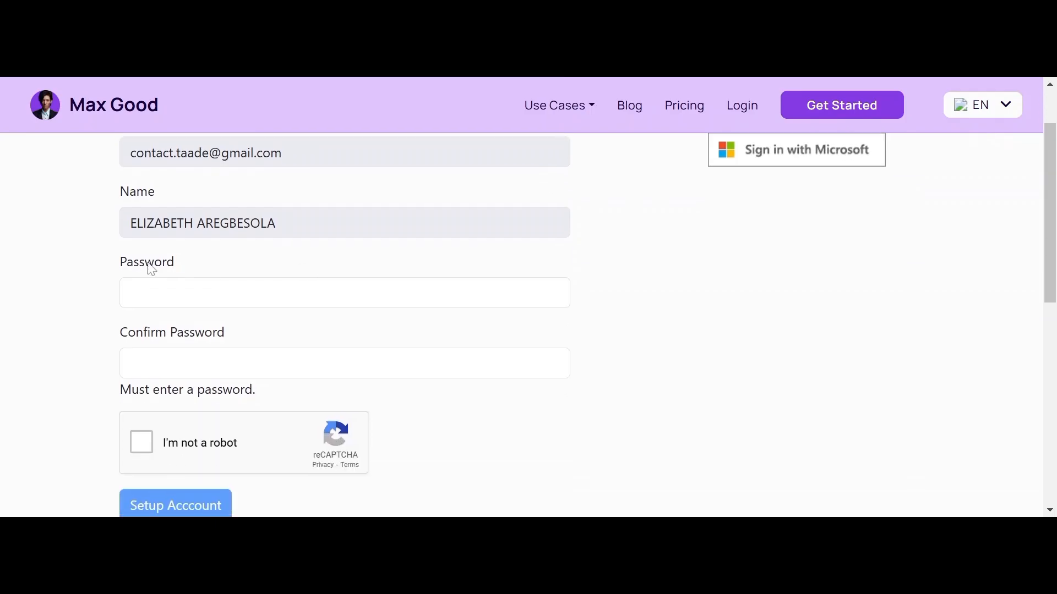
scroll(528, 324, "down", 2)
scroll(529, 325, "up", 1)
left_click(131, 243)
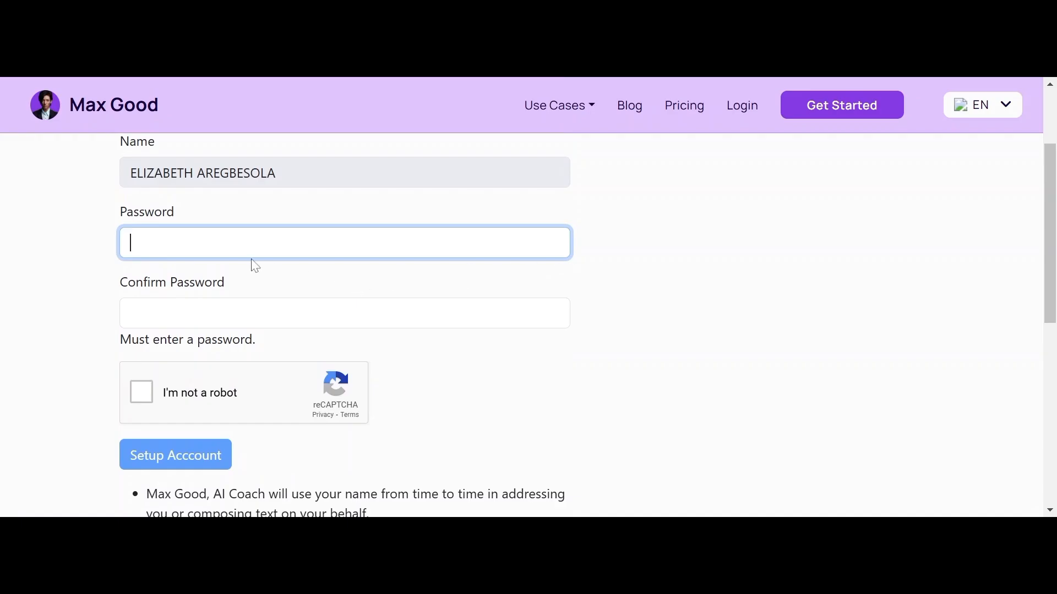
left_click(965, 202)
scroll(964, 203, "up", 2)
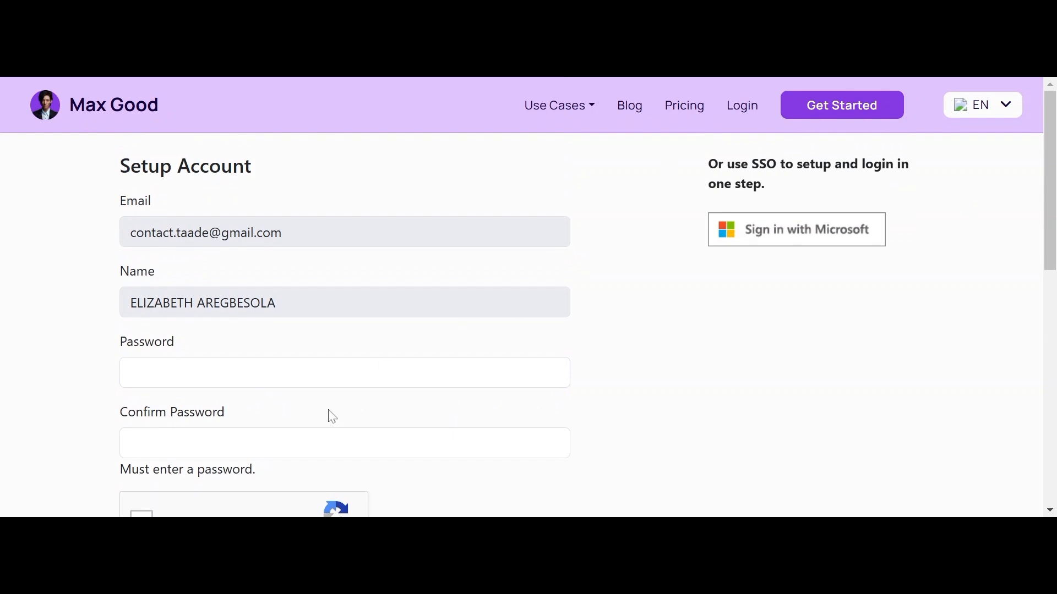
Step: Enter an eight-character password, repeat it in Confirm Password, and tick 'I'm not a robot'
left_click(330, 372)
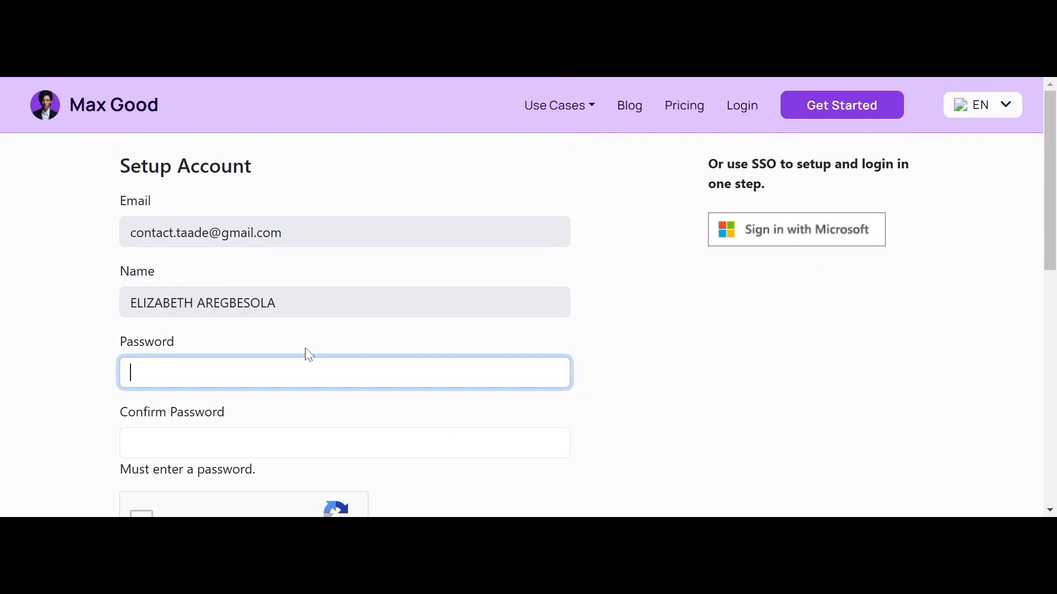
type("abcd")
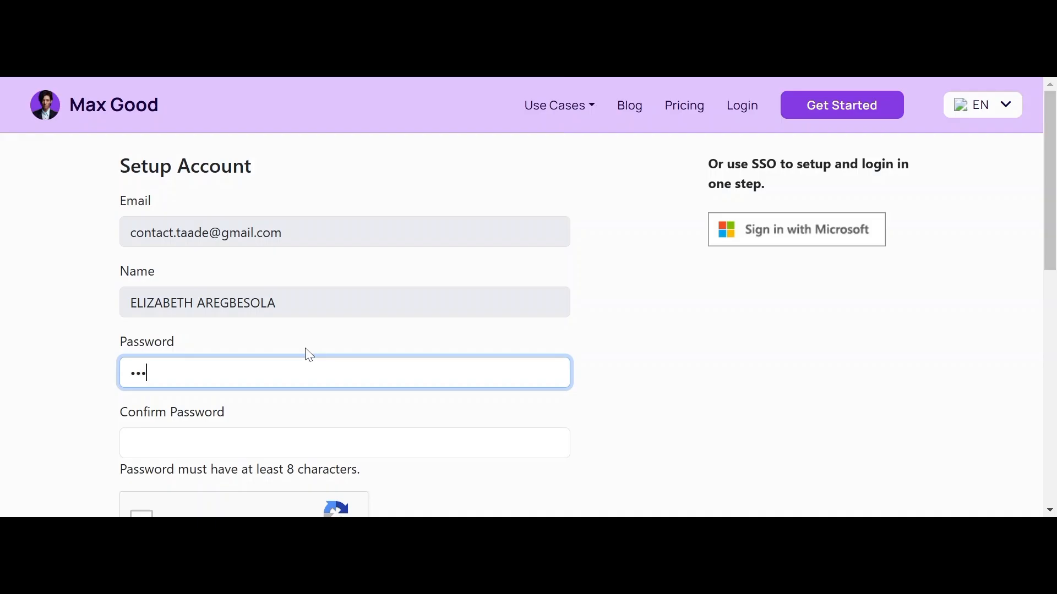
key("BackSpace")
key("BackSpace")
key("BackSpace")
key("BackSpace")
type("abcdefgh")
key("BackSpace")
key("BackSpace")
key("BackSpace")
key("BackSpace")
key("BackSpace")
key("BackSpace")
key("BackSpace")
key("BackSpace")
type("abcdefgh")
key("Tab")
type("abcdefg")
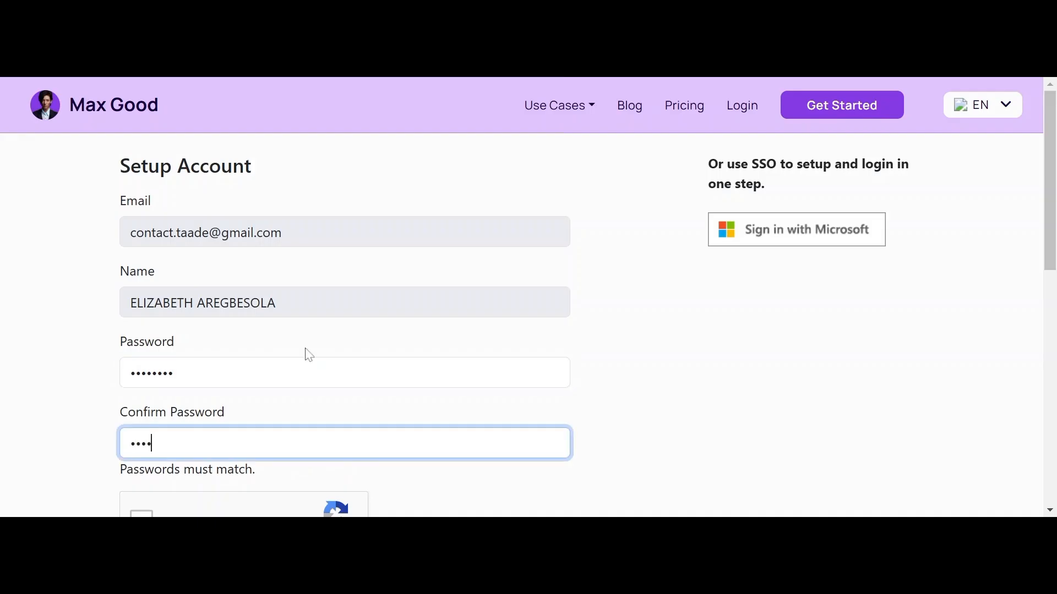
type("h")
scroll(522, 325, "down", 4)
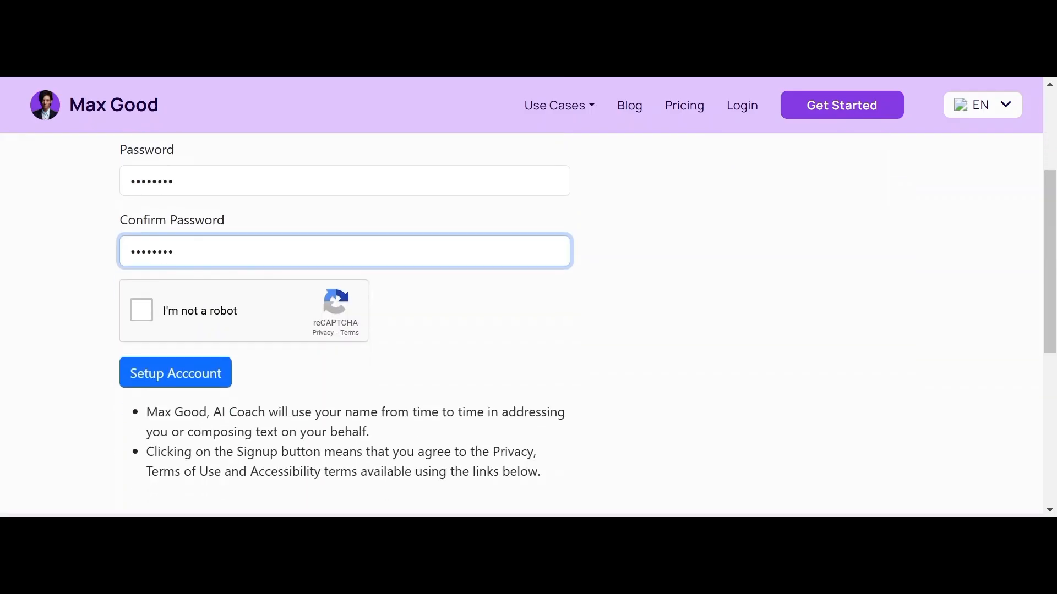
left_click(141, 289)
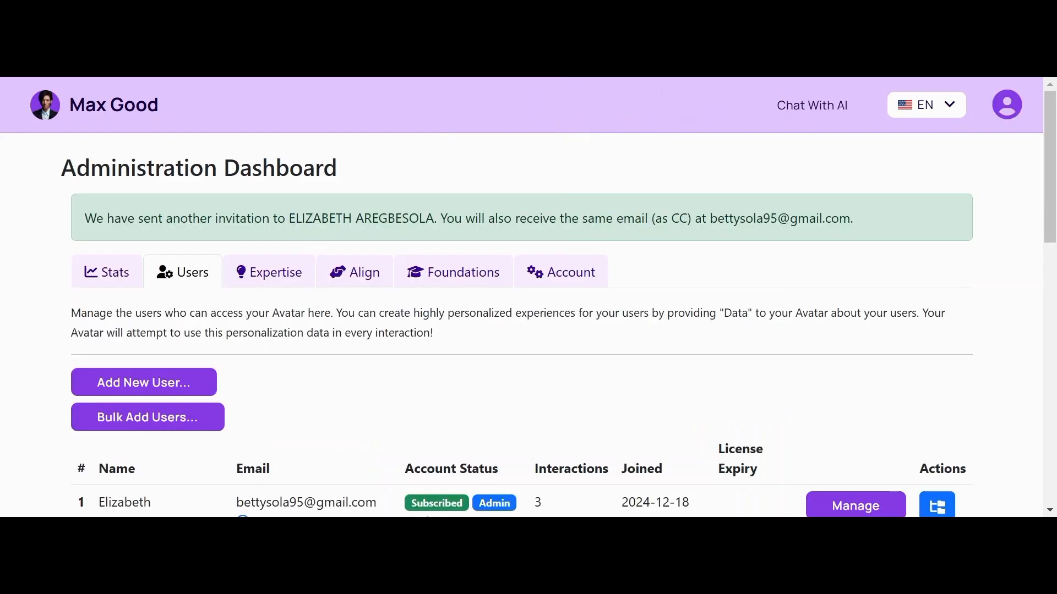
Step: Scroll the page while the submitted setup leads to the Max Good Log In page
scroll(529, 324, "down", 10)
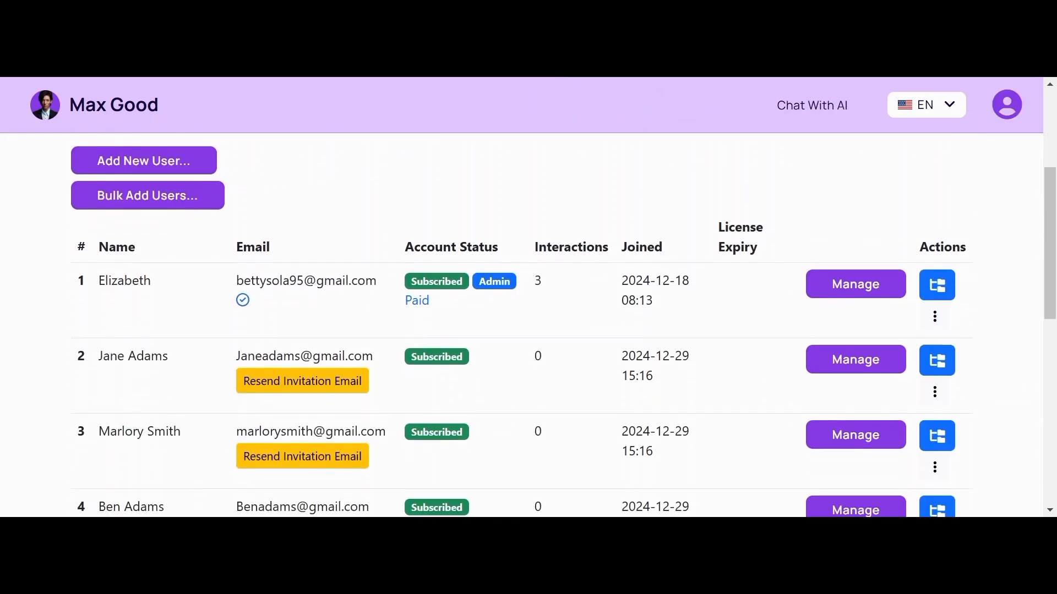
scroll(528, 324, "up", 5)
scroll(528, 324, "down", 2)
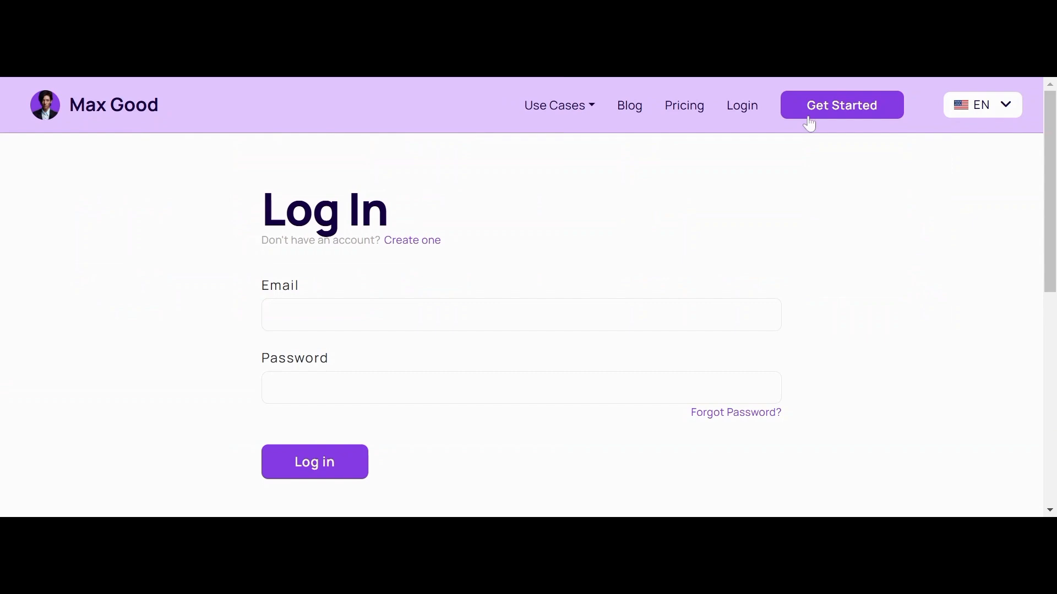
Step: Sign in with the invited account's credentials and open the avatar dropdown at top right
left_click(561, 311)
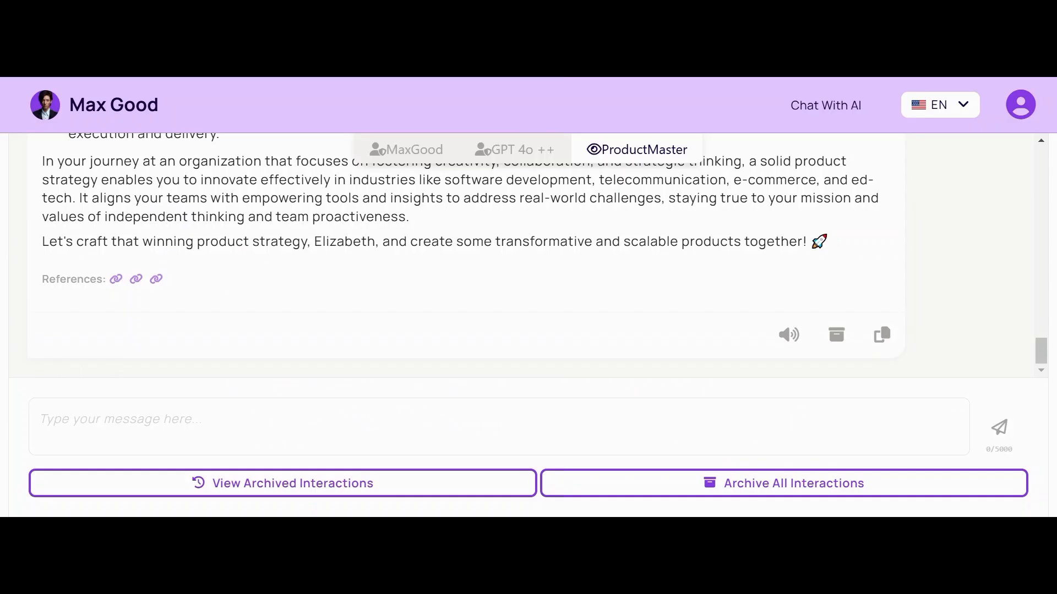
left_click(1026, 116)
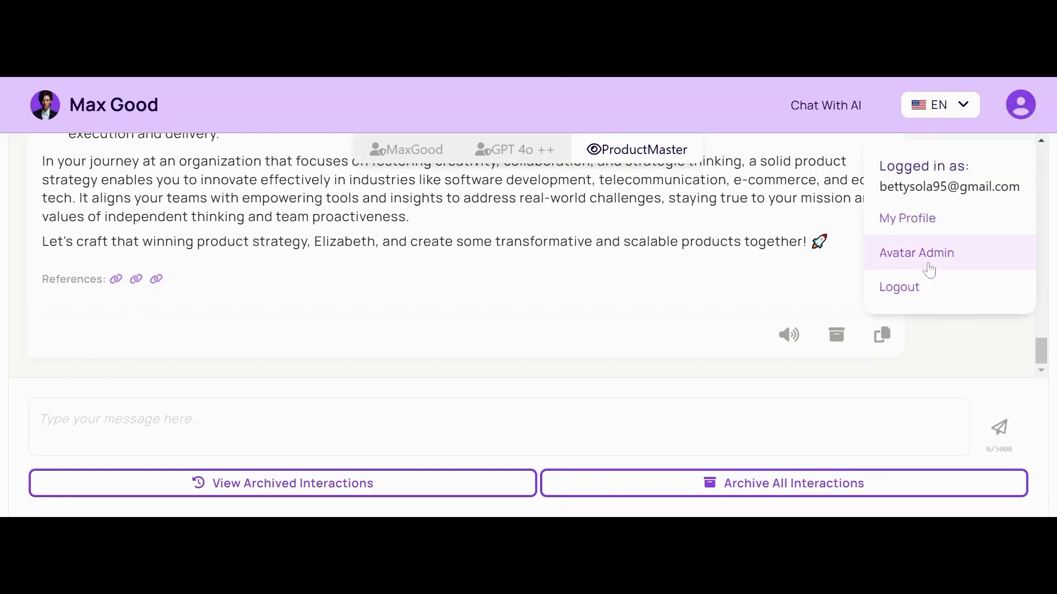
Step: Try Avatar Admin (Error 401), then recheck the dropdown showing only profile and logout
left_click(929, 270)
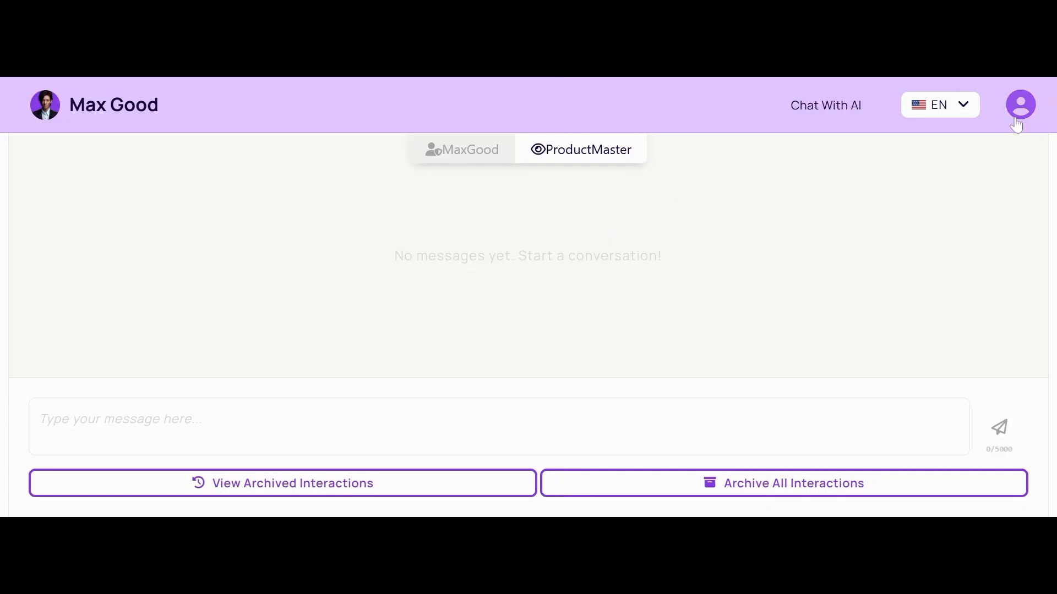
left_click(1010, 102)
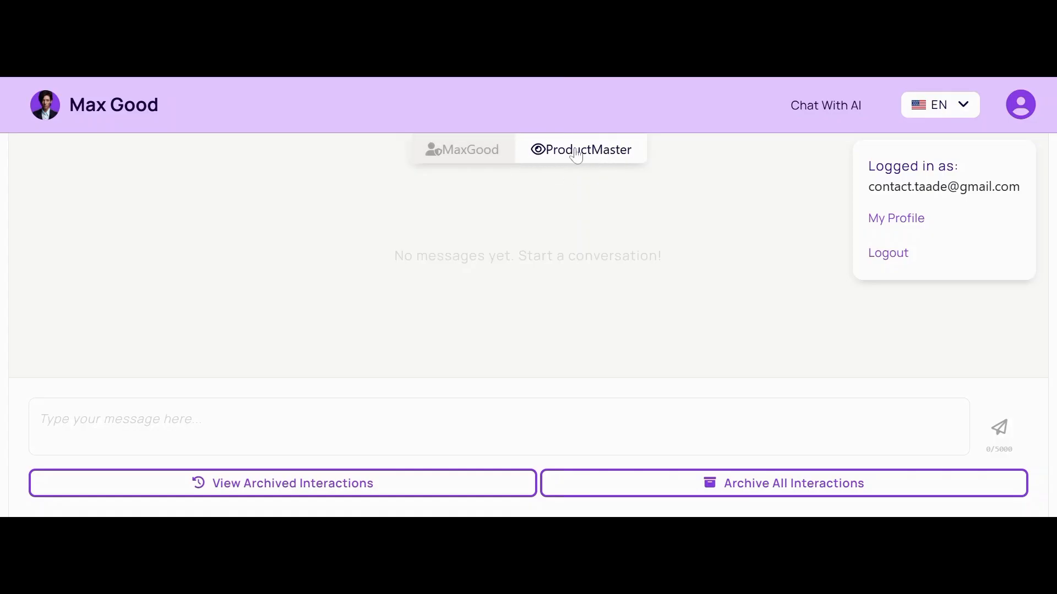
Step: Switch the chat between the MaxGood and ProductMaster avatar views
left_click(385, 426)
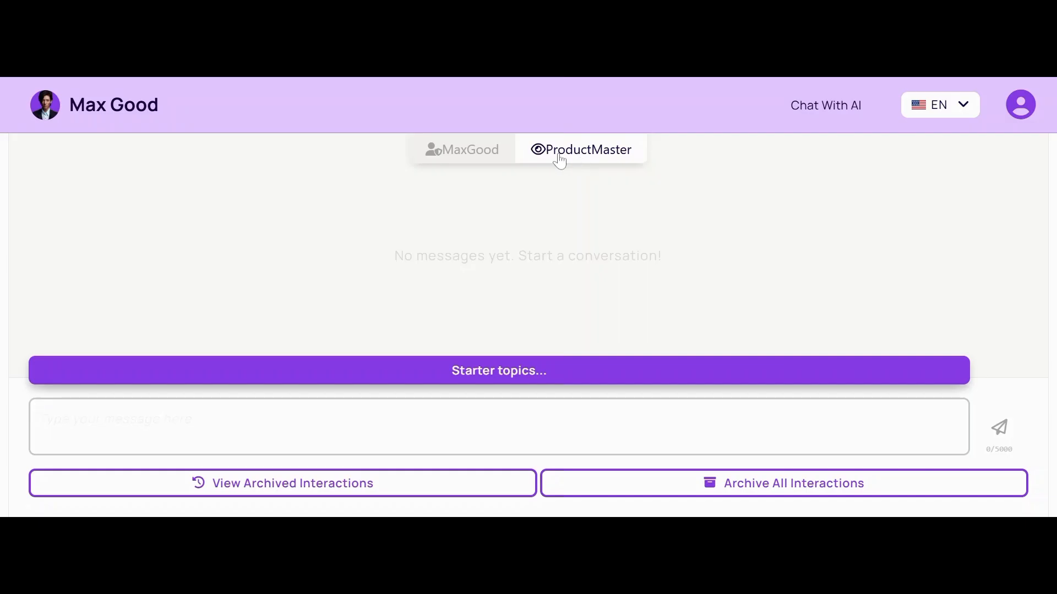
left_click(473, 161)
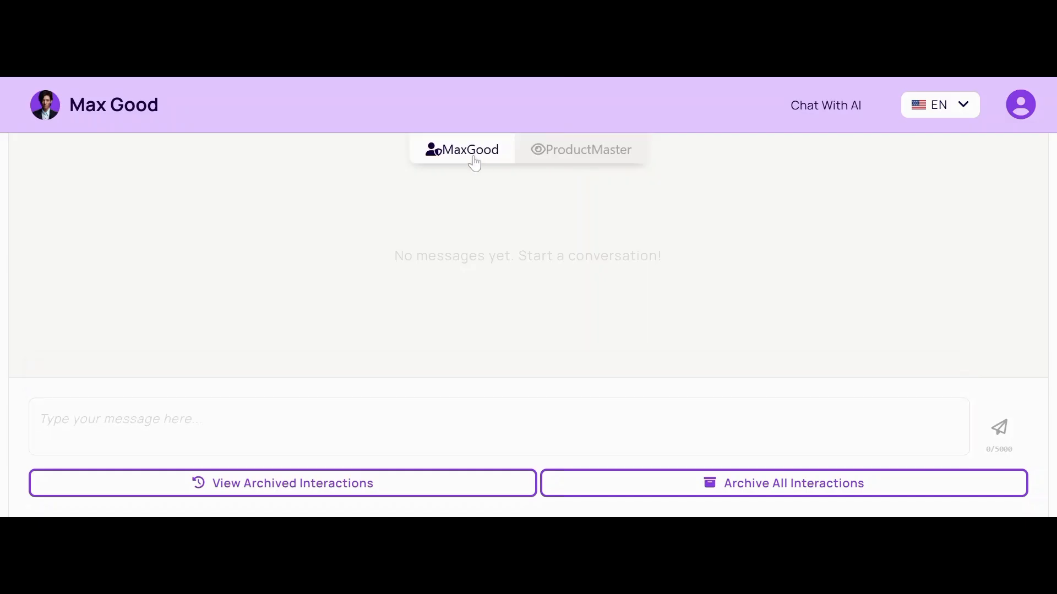
left_click(570, 161)
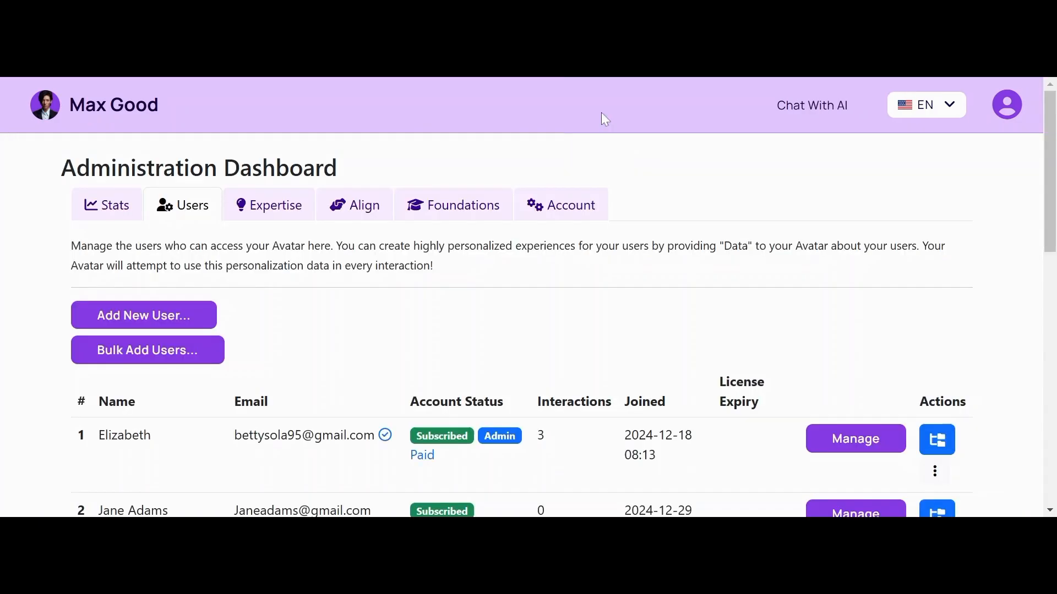
Step: Open the 'Bulk Add Users...' upload dialog from the Users tab
left_click(154, 358)
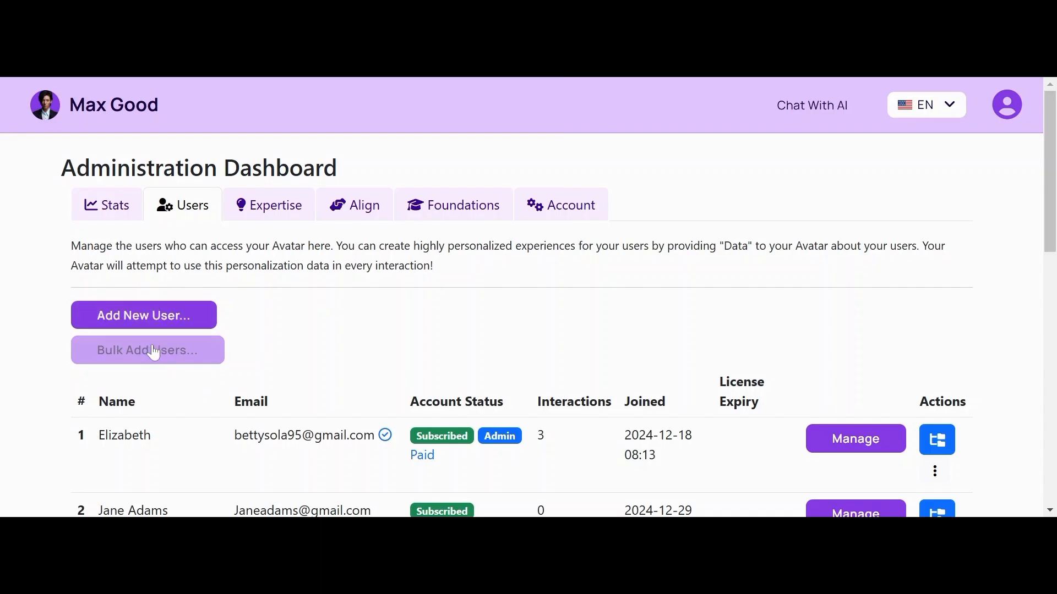
left_click(154, 358)
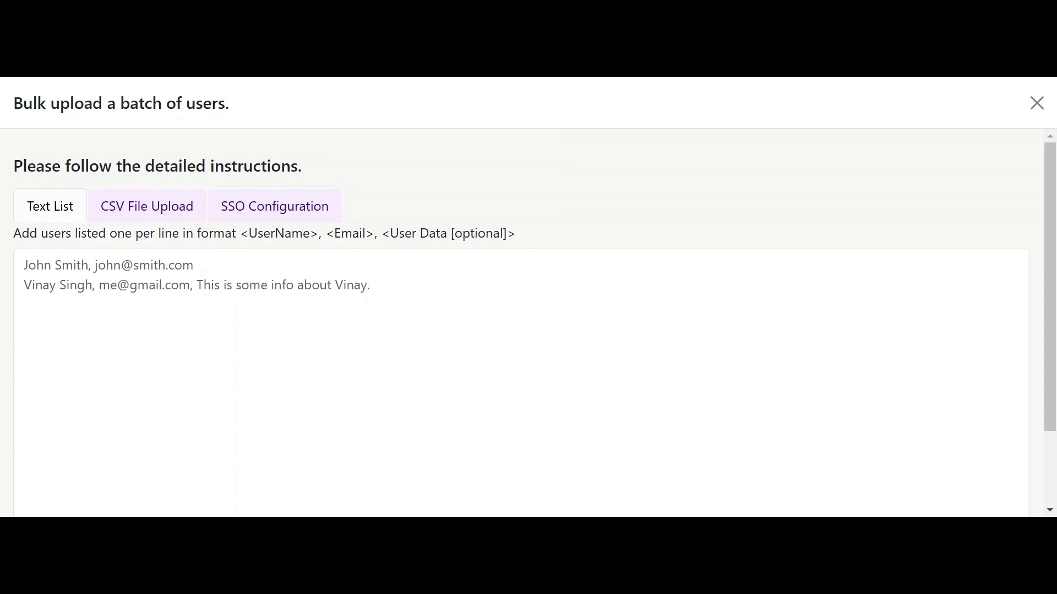
left_click(152, 215)
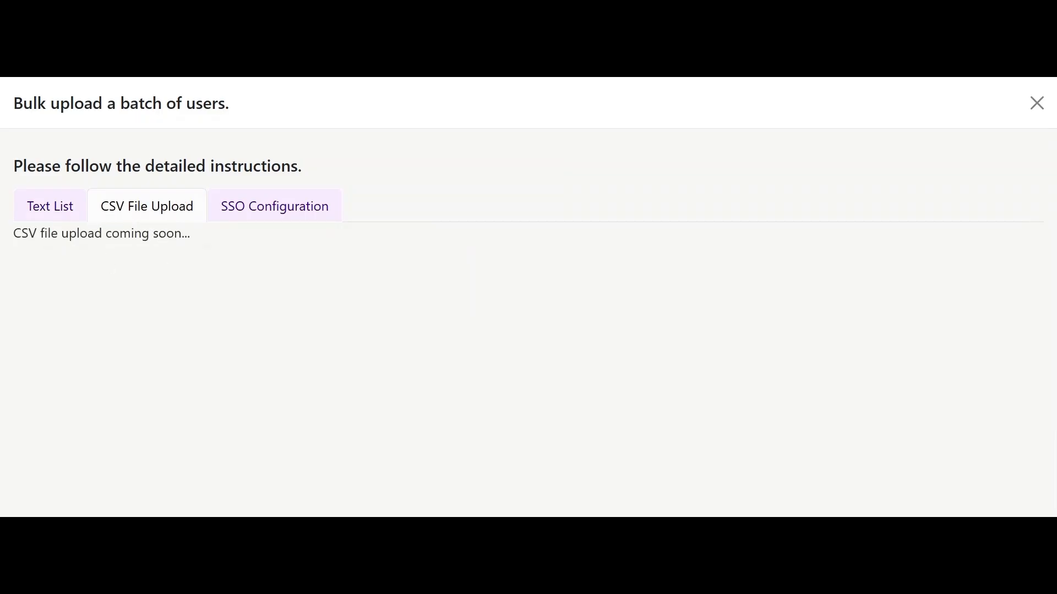
left_click(40, 211)
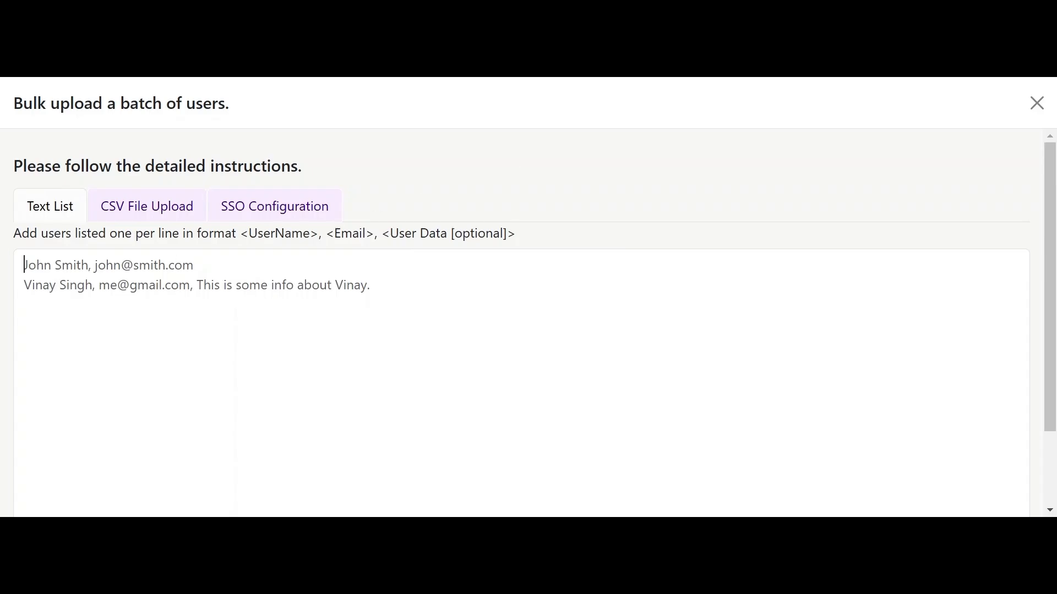
Step: Paste the three users' names and e-mails into the Text List, fixing line spacing and a stray comma
key("ctrl+v")
left_click(31, 304)
key("Home")
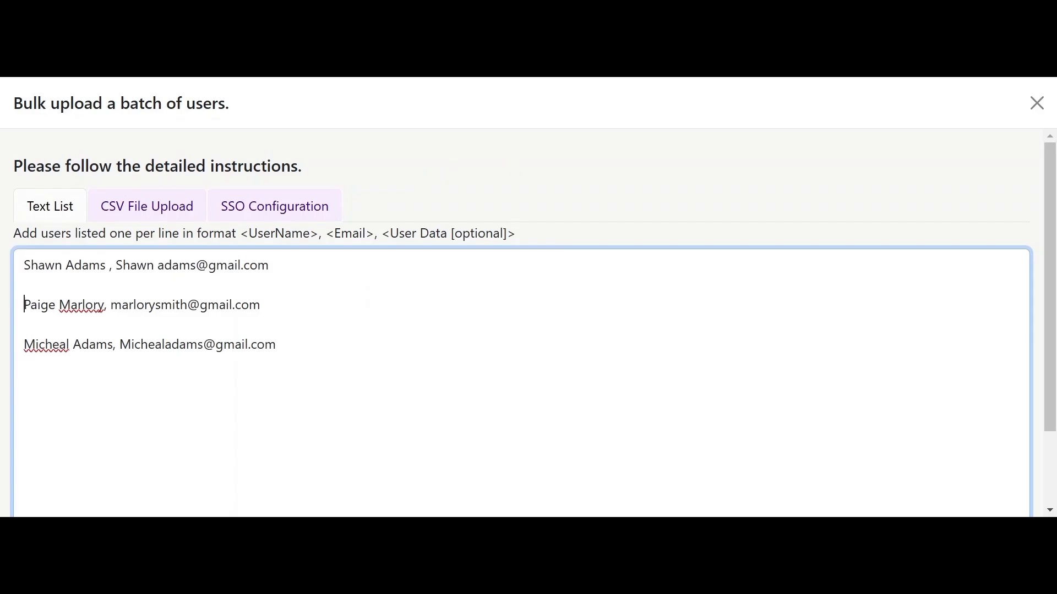
key("BackSpace")
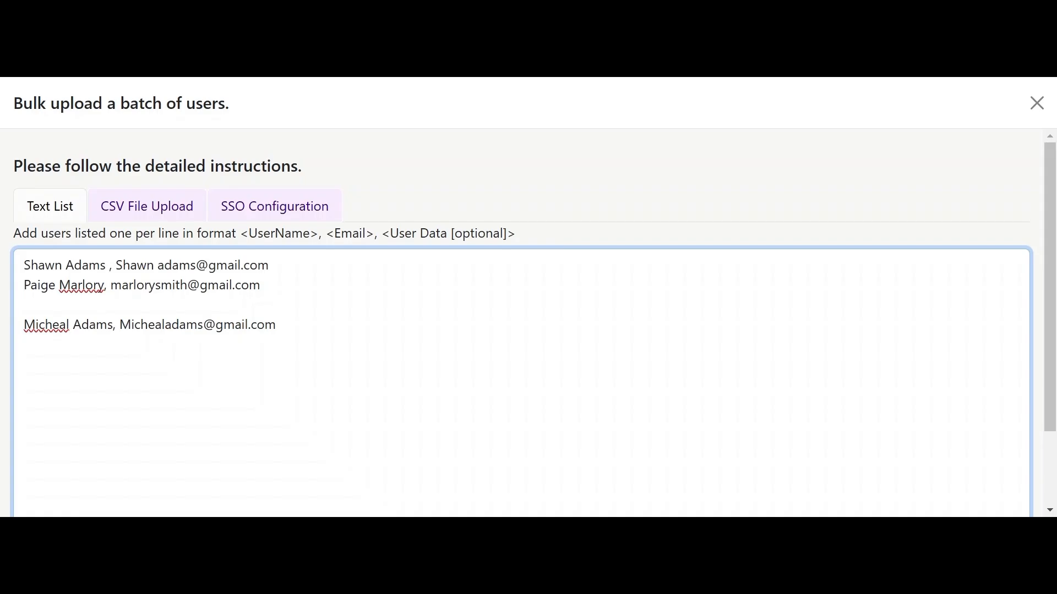
key("Return")
left_click_drag(1051, 332, 1051, 345)
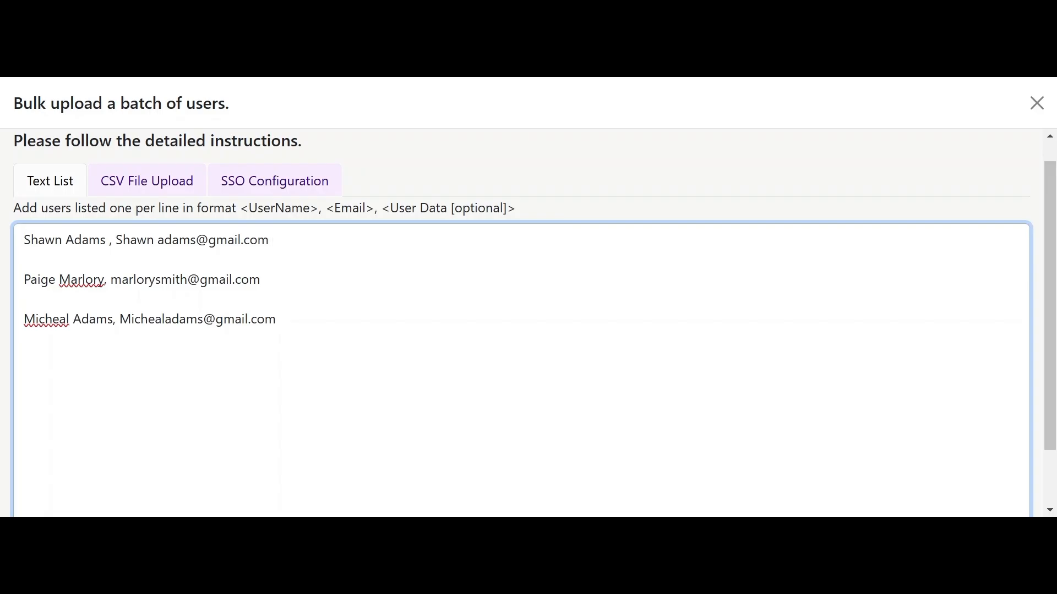
type(",")
key("BackSpace")
key("BackSpace")
scroll(1045, 231, "down", 2)
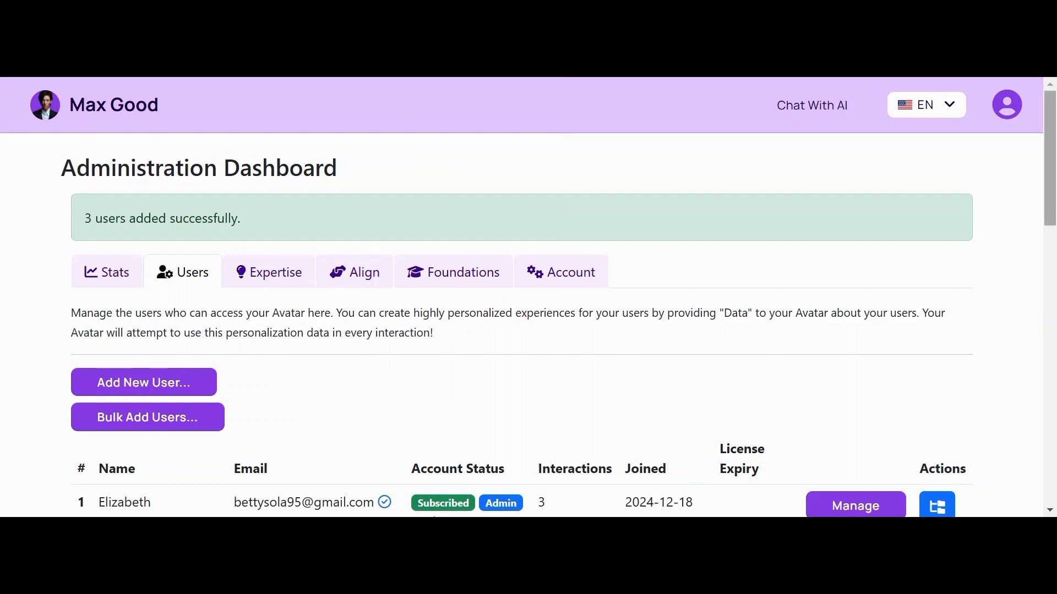
left_click_drag(1051, 187, 967, 380)
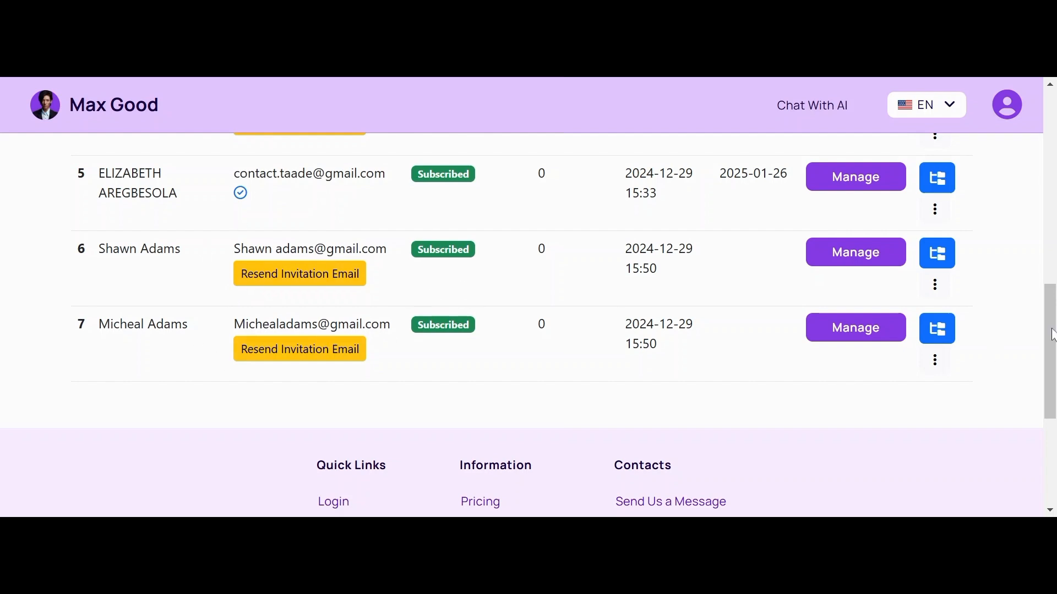
left_click_drag(1052, 335, 1030, 144)
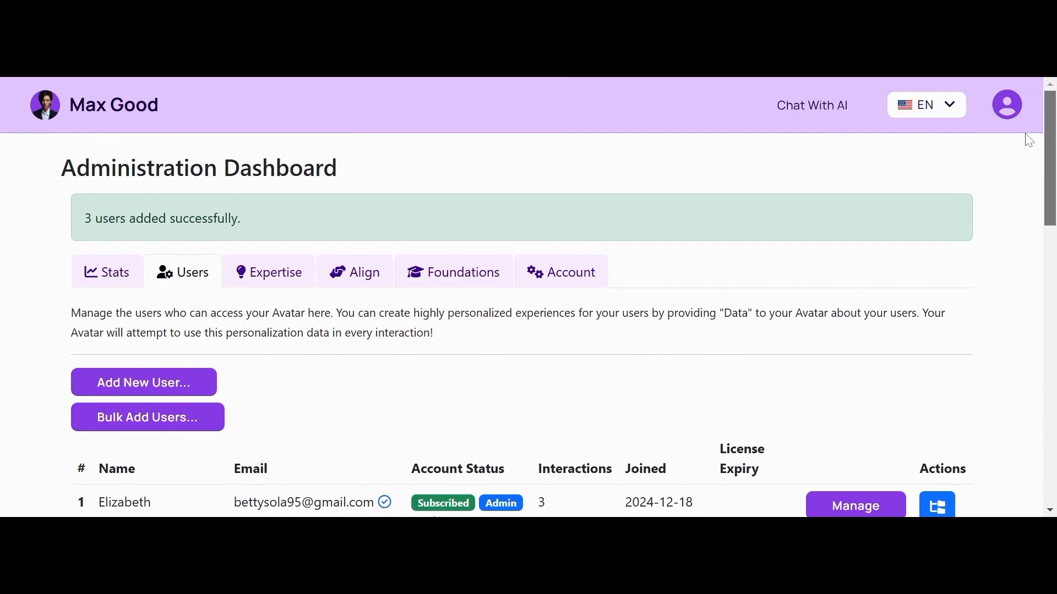
scroll(1027, 148, "down", 1)
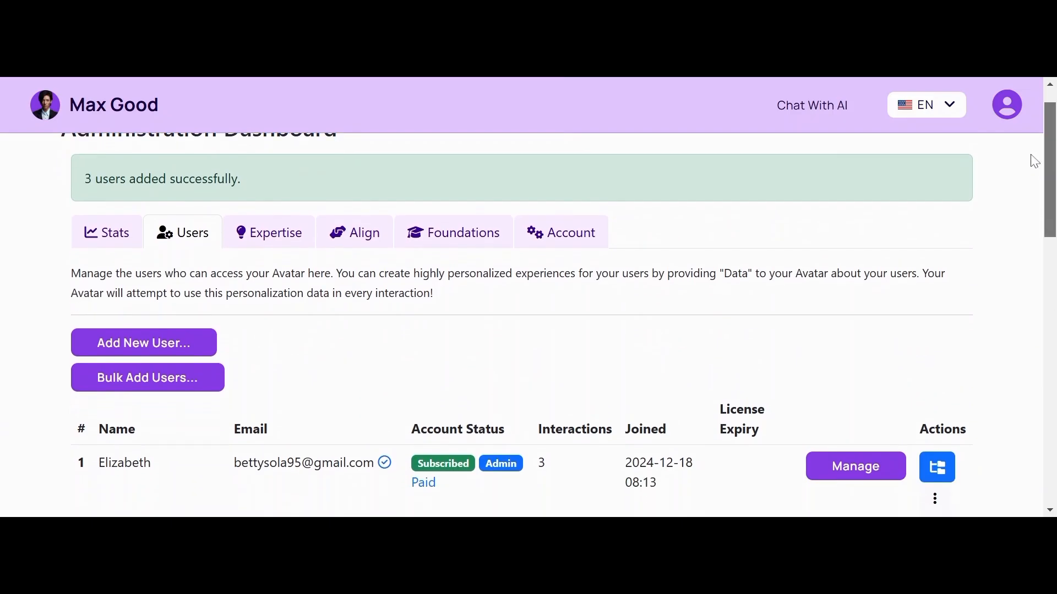
scroll(1031, 154, "up", 1)
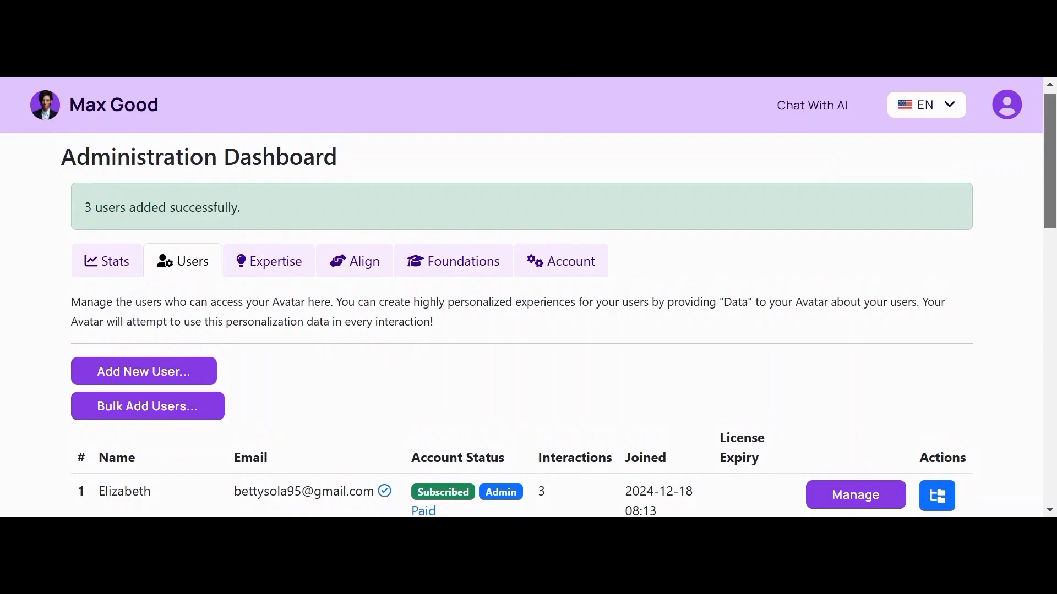
scroll(1030, 165, "down", 1)
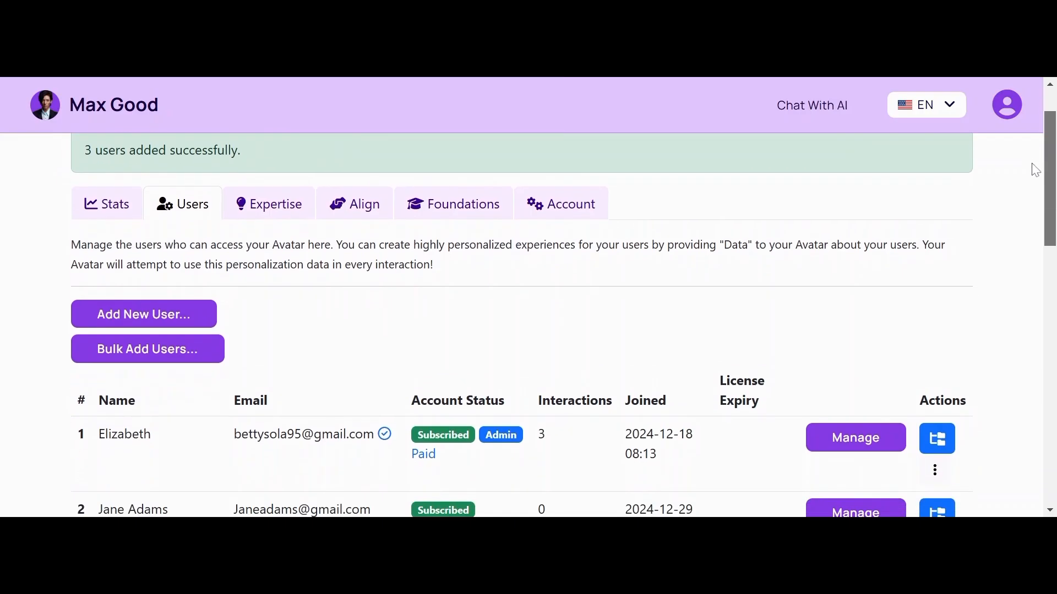
left_click_drag(1031, 164, 1050, 179)
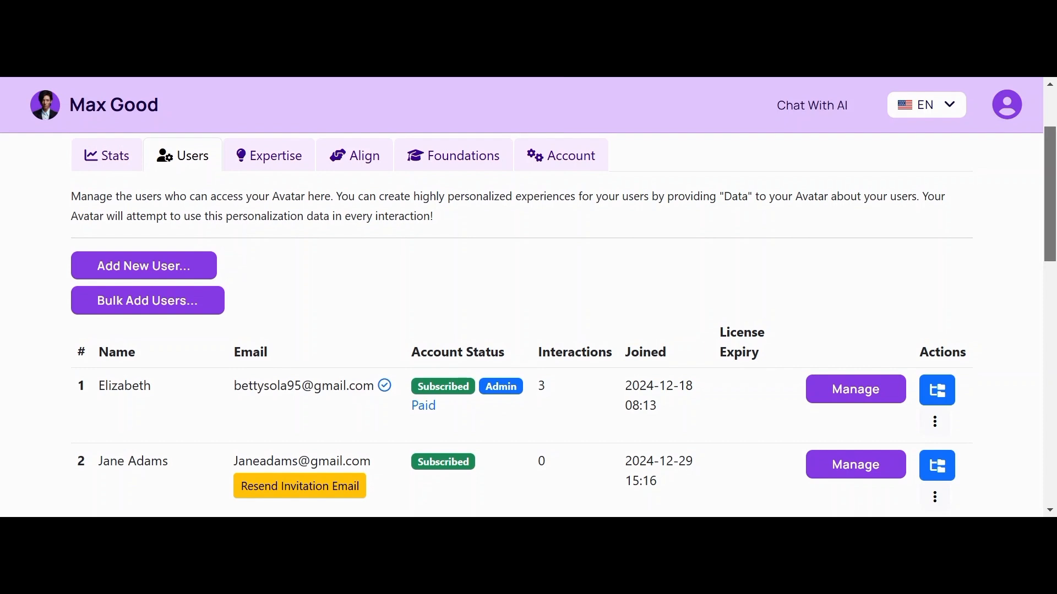
scroll(1031, 198, "down", 2)
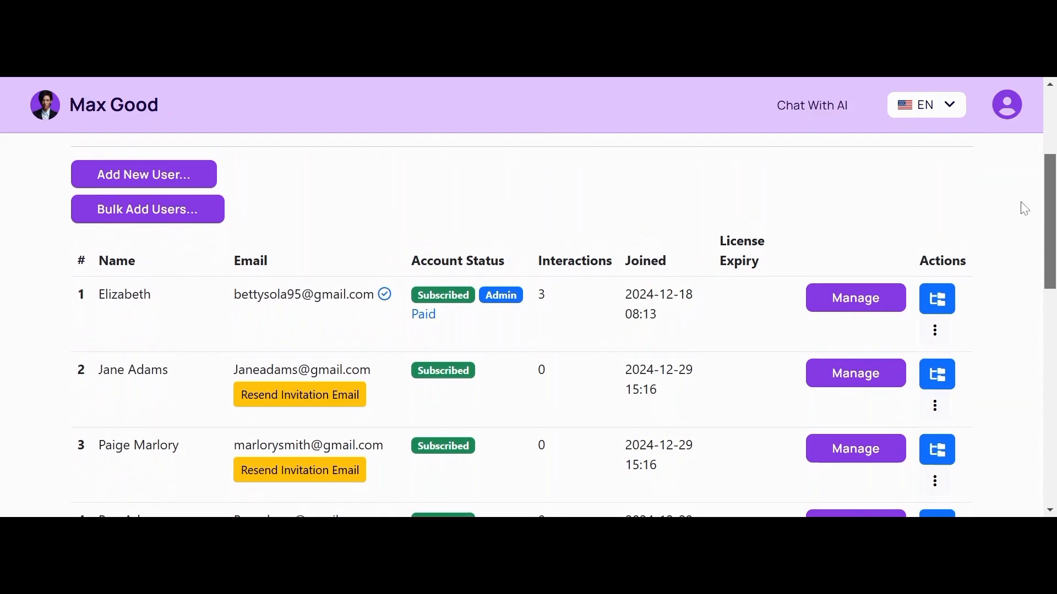
scroll(1021, 181, "up", 3)
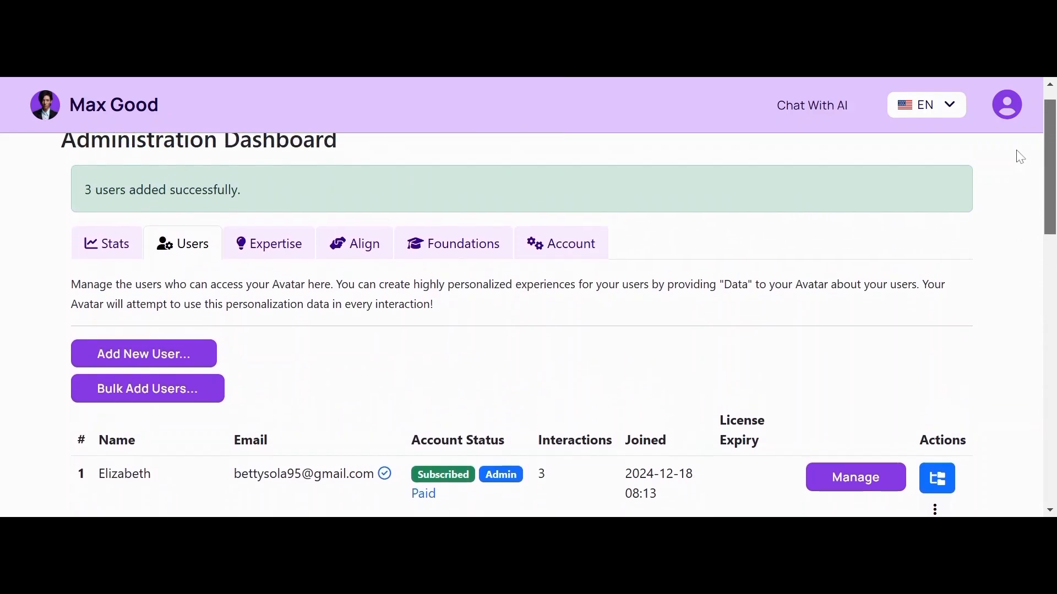
scroll(1021, 158, "up", 1)
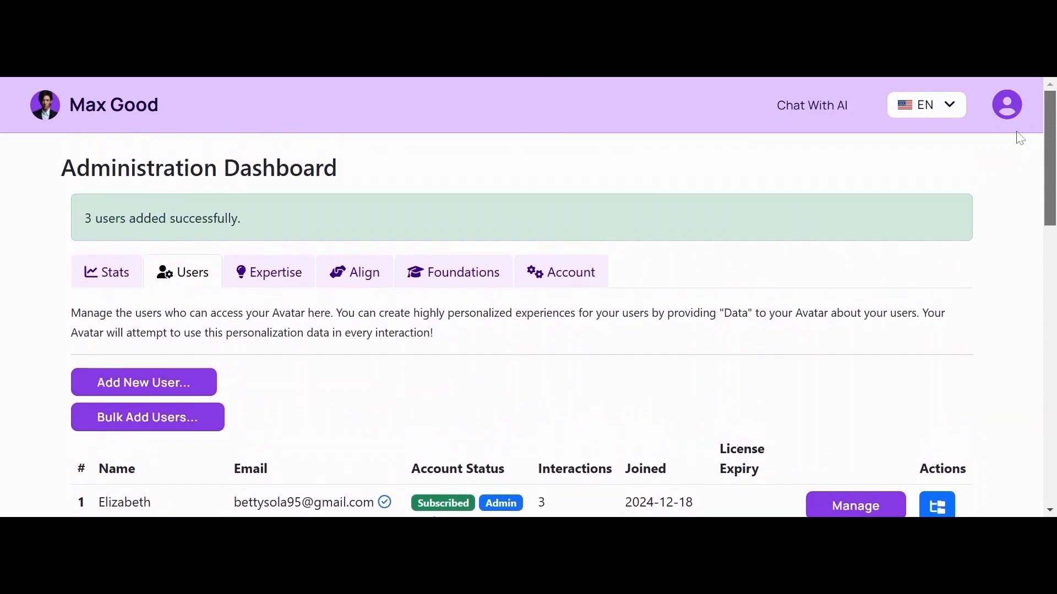
scroll(1020, 142, "down", 1)
scroll(1016, 143, "up", 1)
scroll(1016, 139, "down", 1)
scroll(1015, 138, "up", 1)
scroll(1014, 154, "down", 1)
scroll(1014, 138, "up", 1)
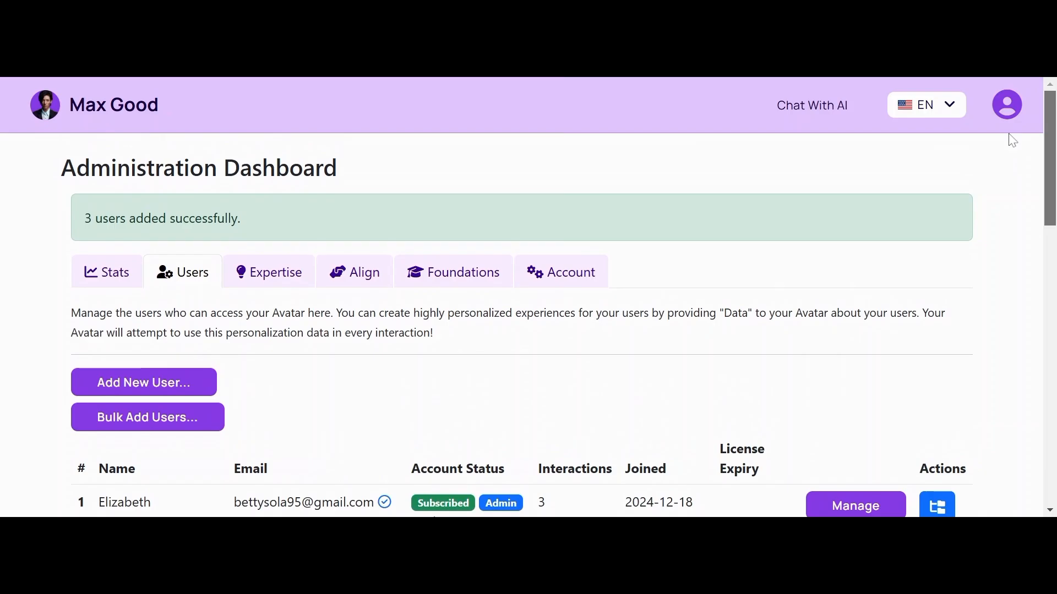